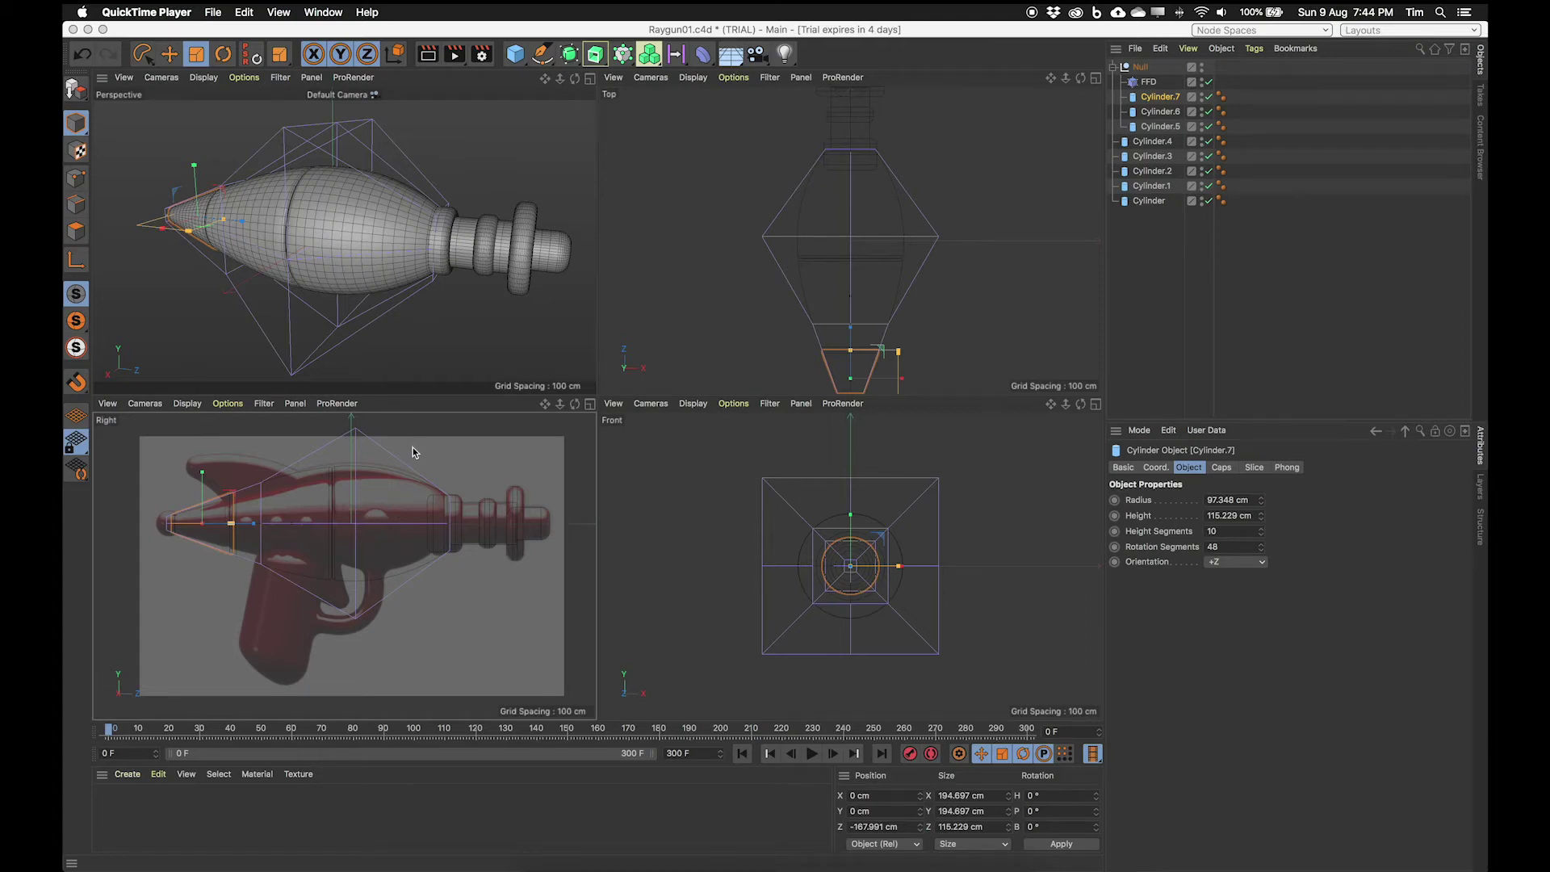
Step: Try adjusting the cap fillet radius of the cylinder forming the raygun's tapered nose cone
{"action": "left_click", "coordinate": [508, 174]}
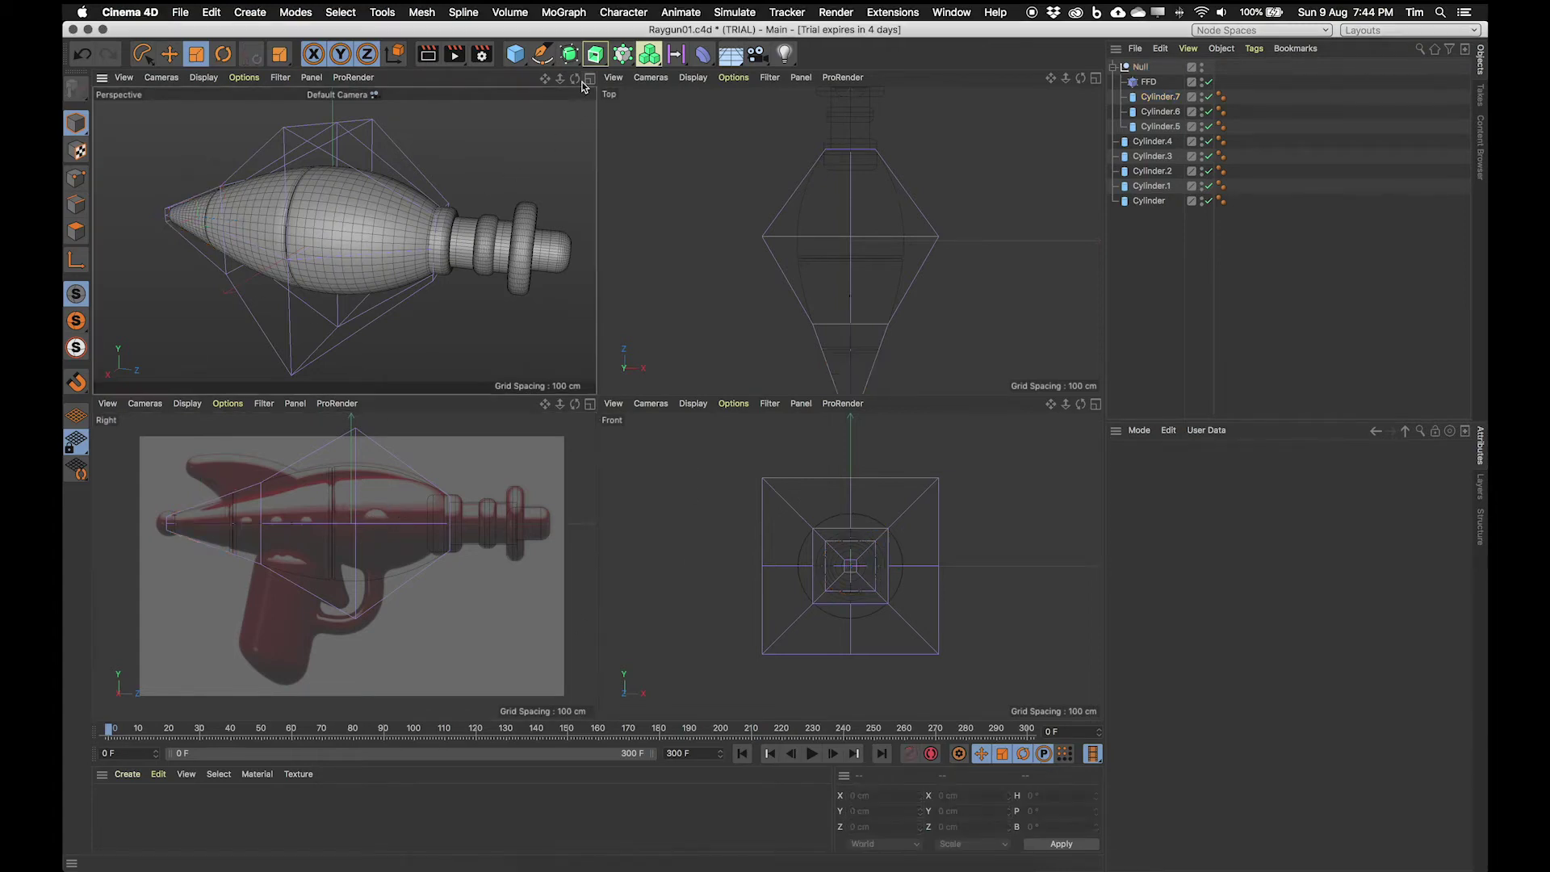
{"action": "middle_click", "coordinate": [509, 174]}
{"action": "left_click_drag", "start_coordinate": [464, 304], "coordinate": [914, 554], "text": "alt"}
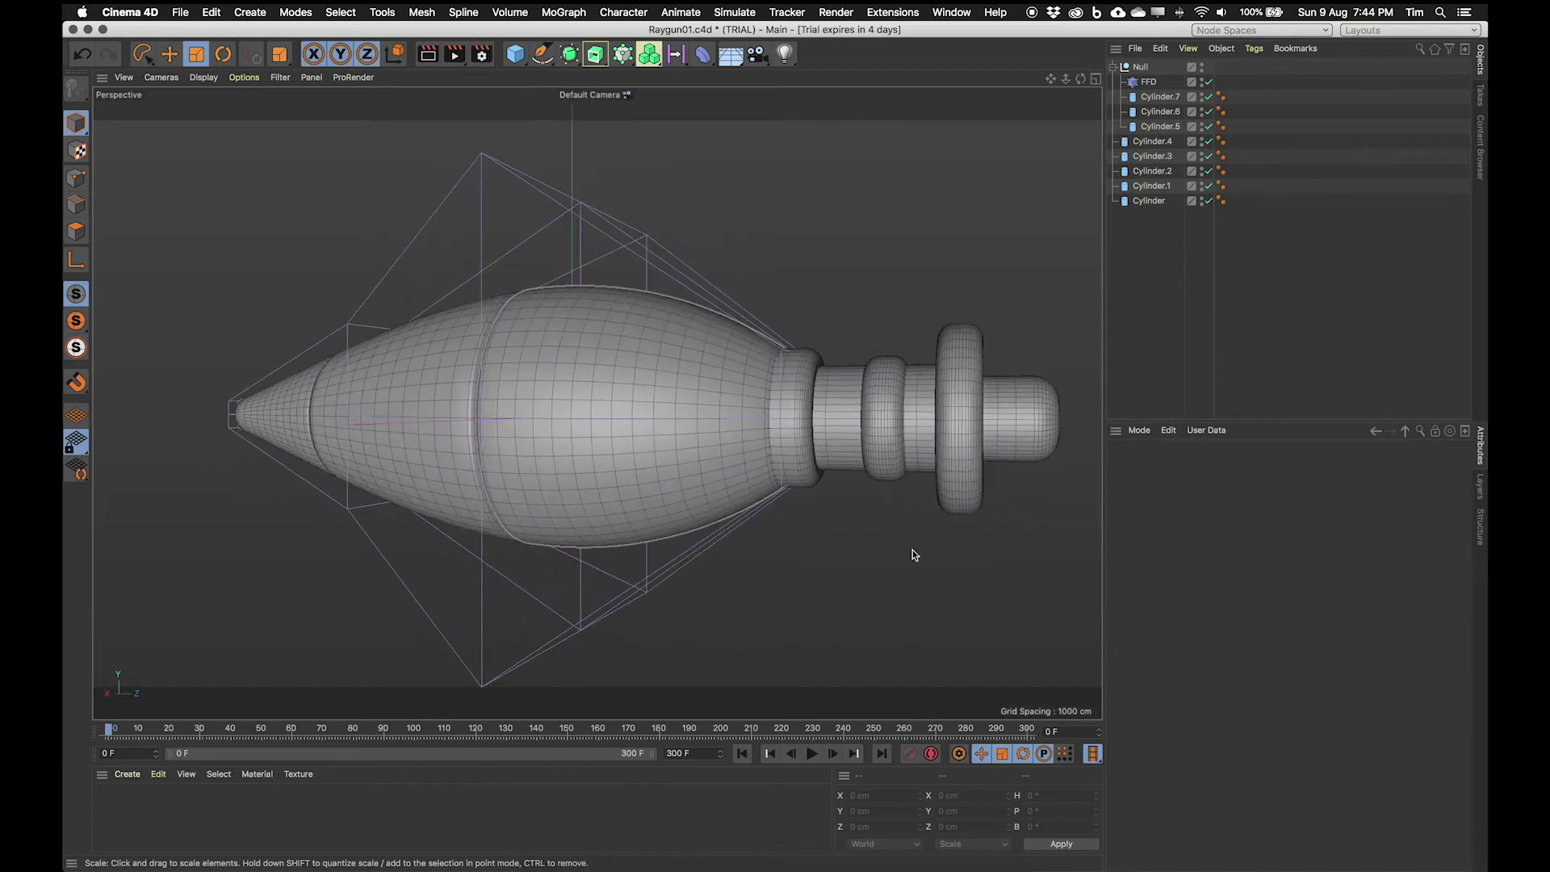
{"action": "left_click", "coordinate": [1160, 96]}
{"action": "left_click_drag", "start_coordinate": [317, 390], "coordinate": [751, 474], "text": "alt"}
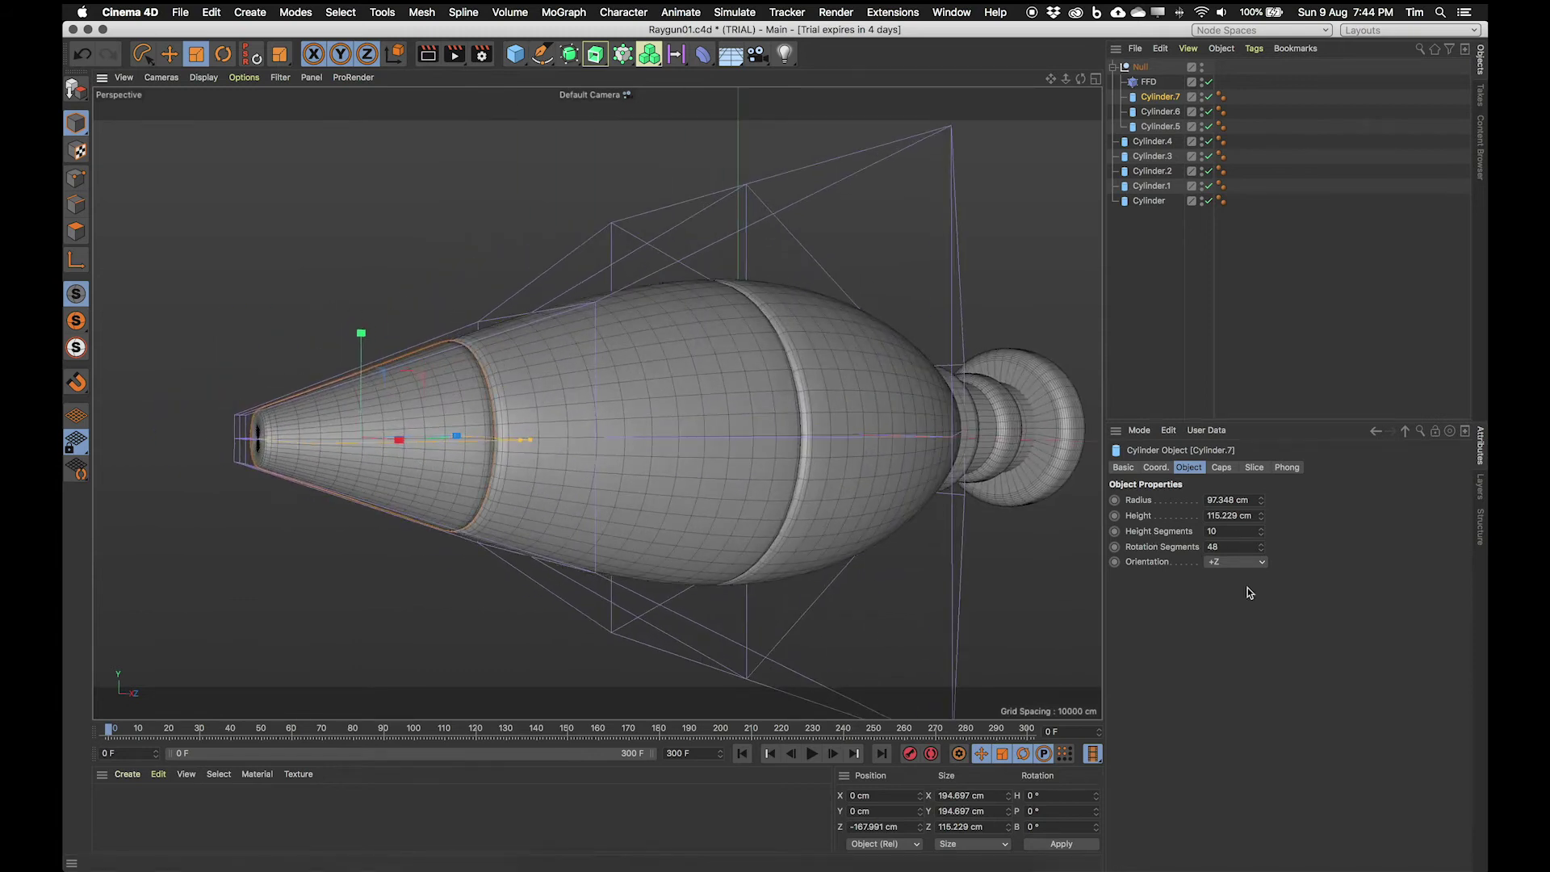
{"action": "left_click", "coordinate": [1221, 468]}
{"action": "left_click_drag", "start_coordinate": [1227, 568], "coordinate": [1226, 565]}
{"action": "key", "text": "super+z"}
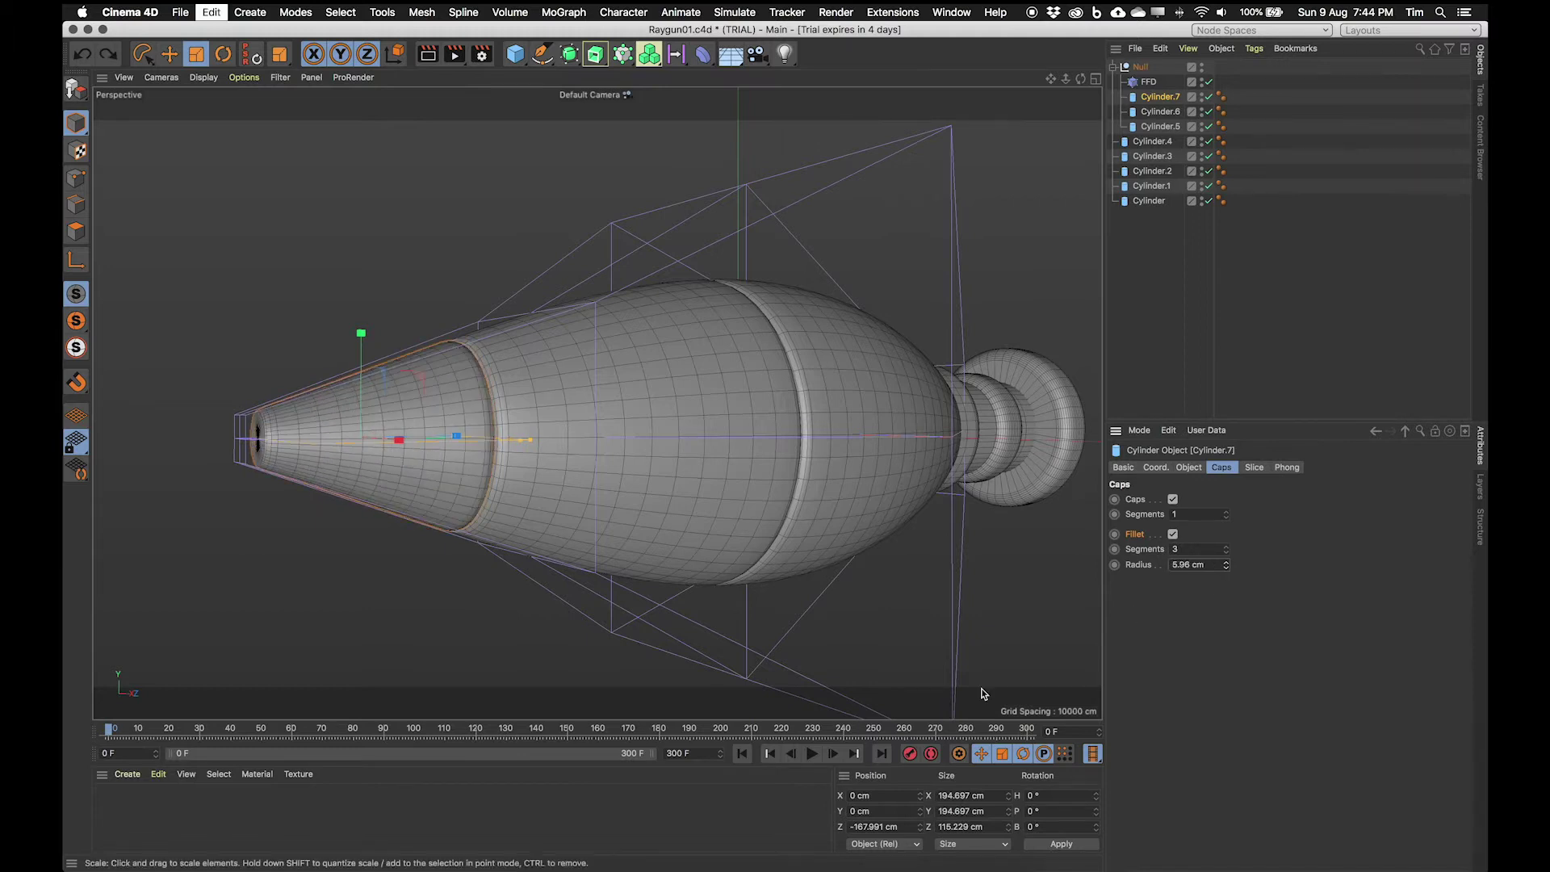
Step: Examine the modelled body and barrel in perspective and compare them with the raygun reference in the side view
{"action": "scroll", "coordinate": [688, 473], "scroll_direction": "up", "scroll_amount": 5}
{"action": "left_click_drag", "start_coordinate": [714, 465], "coordinate": [651, 470], "text": "alt"}
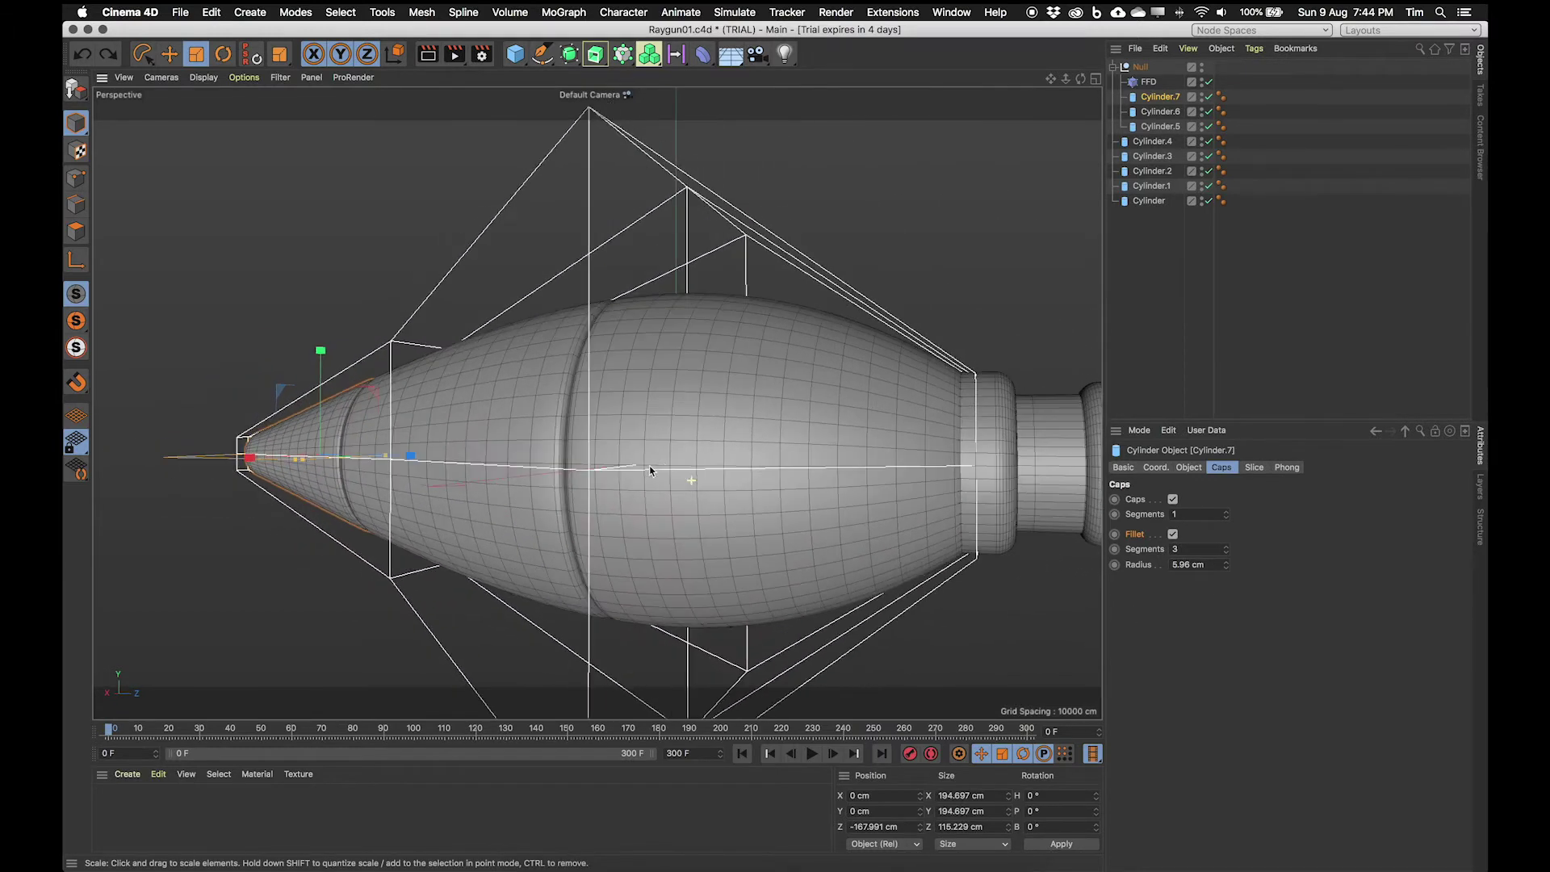
{"action": "scroll", "coordinate": [651, 470], "scroll_direction": "down", "scroll_amount": 4}
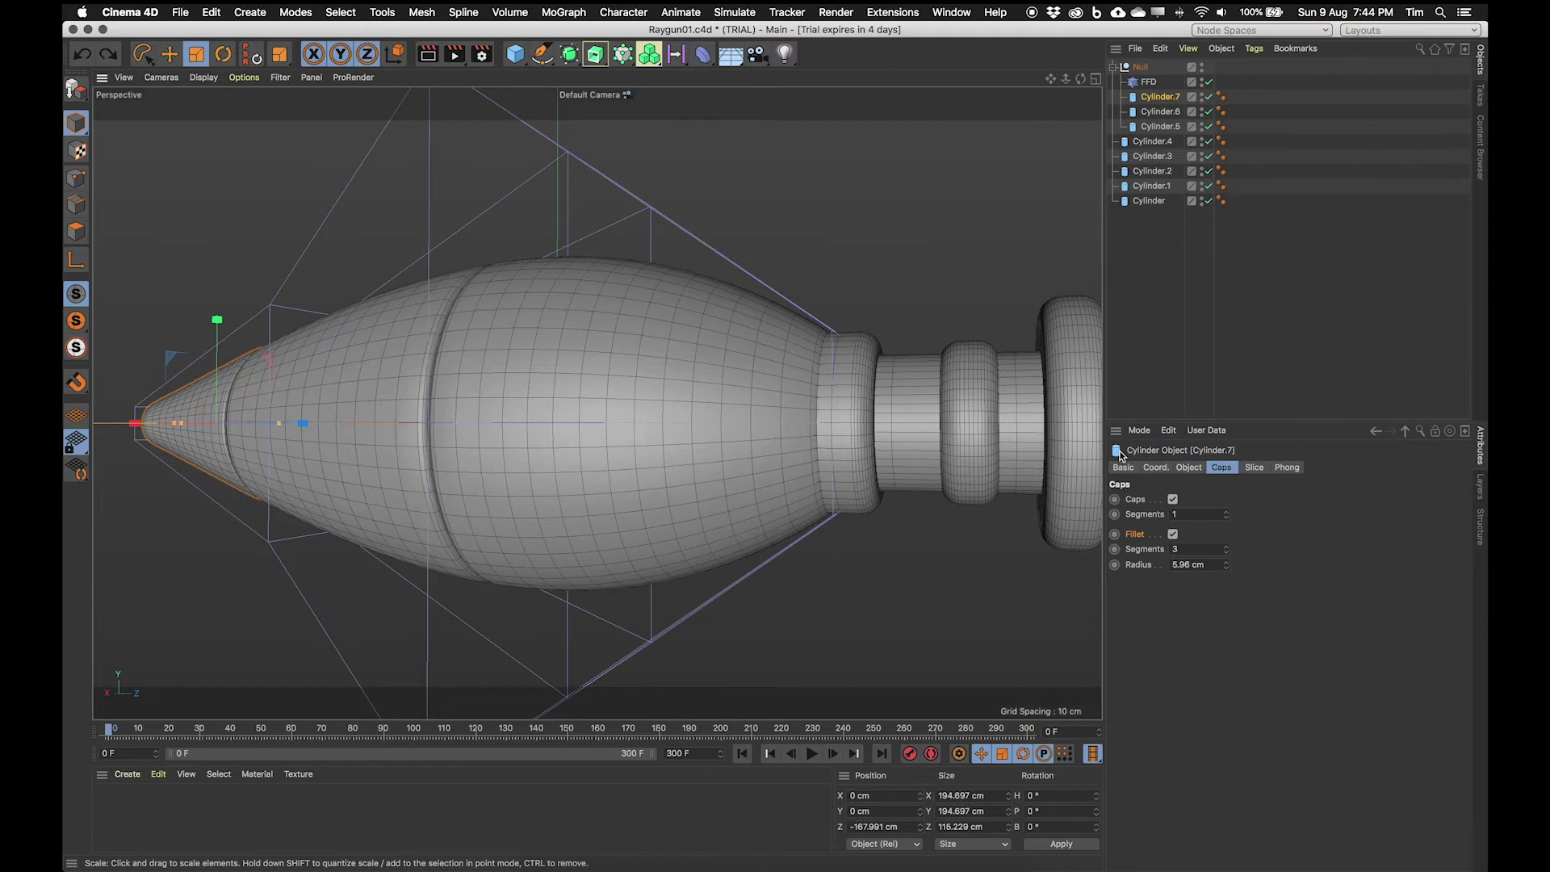
{"action": "scroll", "coordinate": [829, 454], "scroll_direction": "down", "scroll_amount": 6}
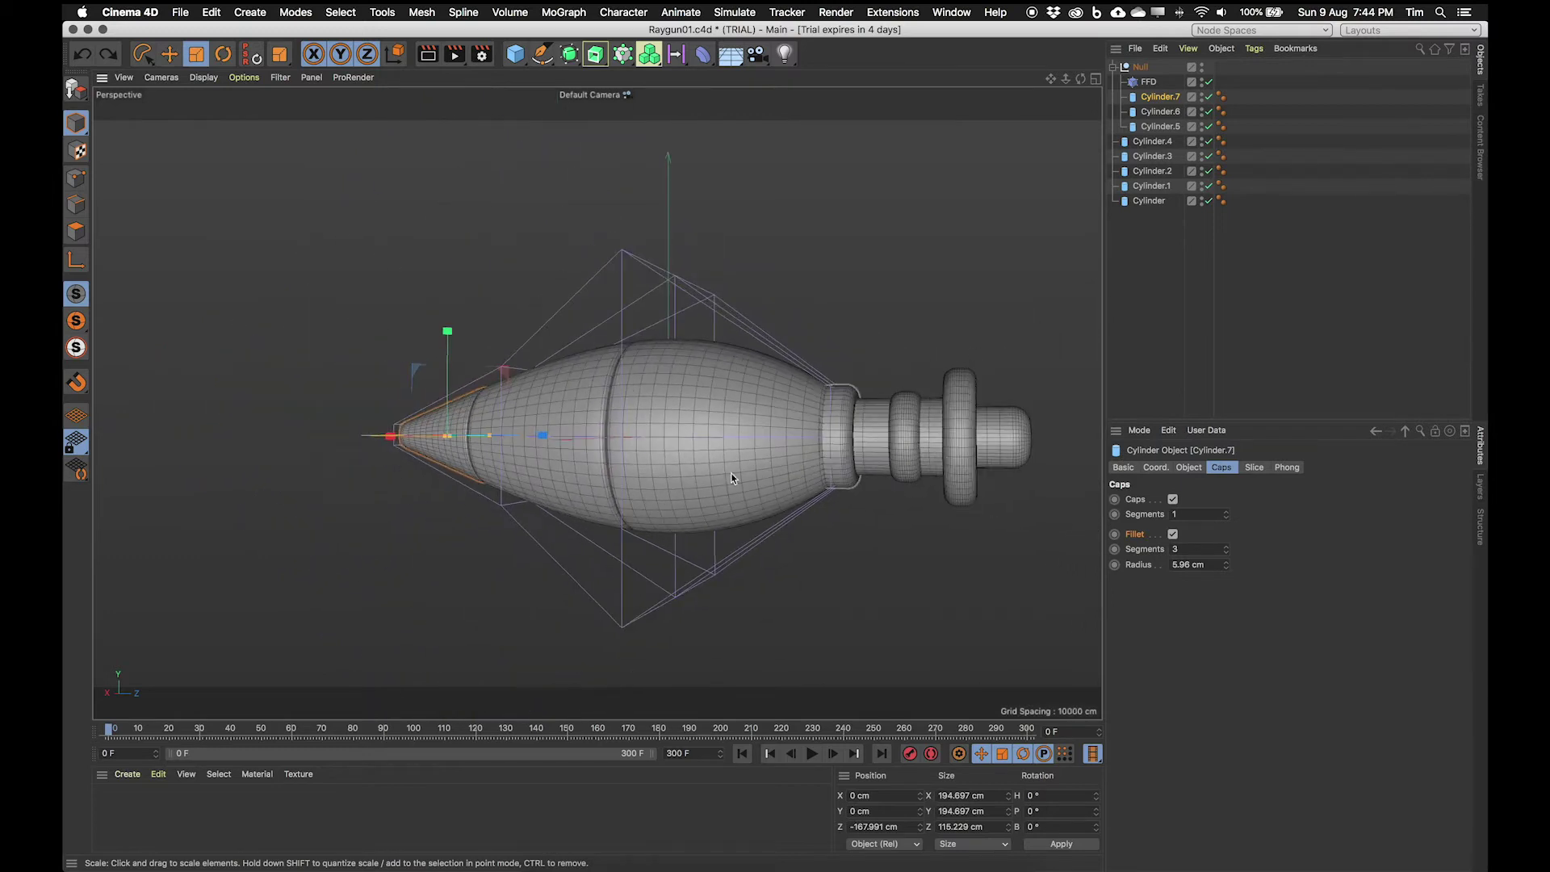
{"action": "scroll", "coordinate": [687, 373], "scroll_direction": "up", "scroll_amount": 5}
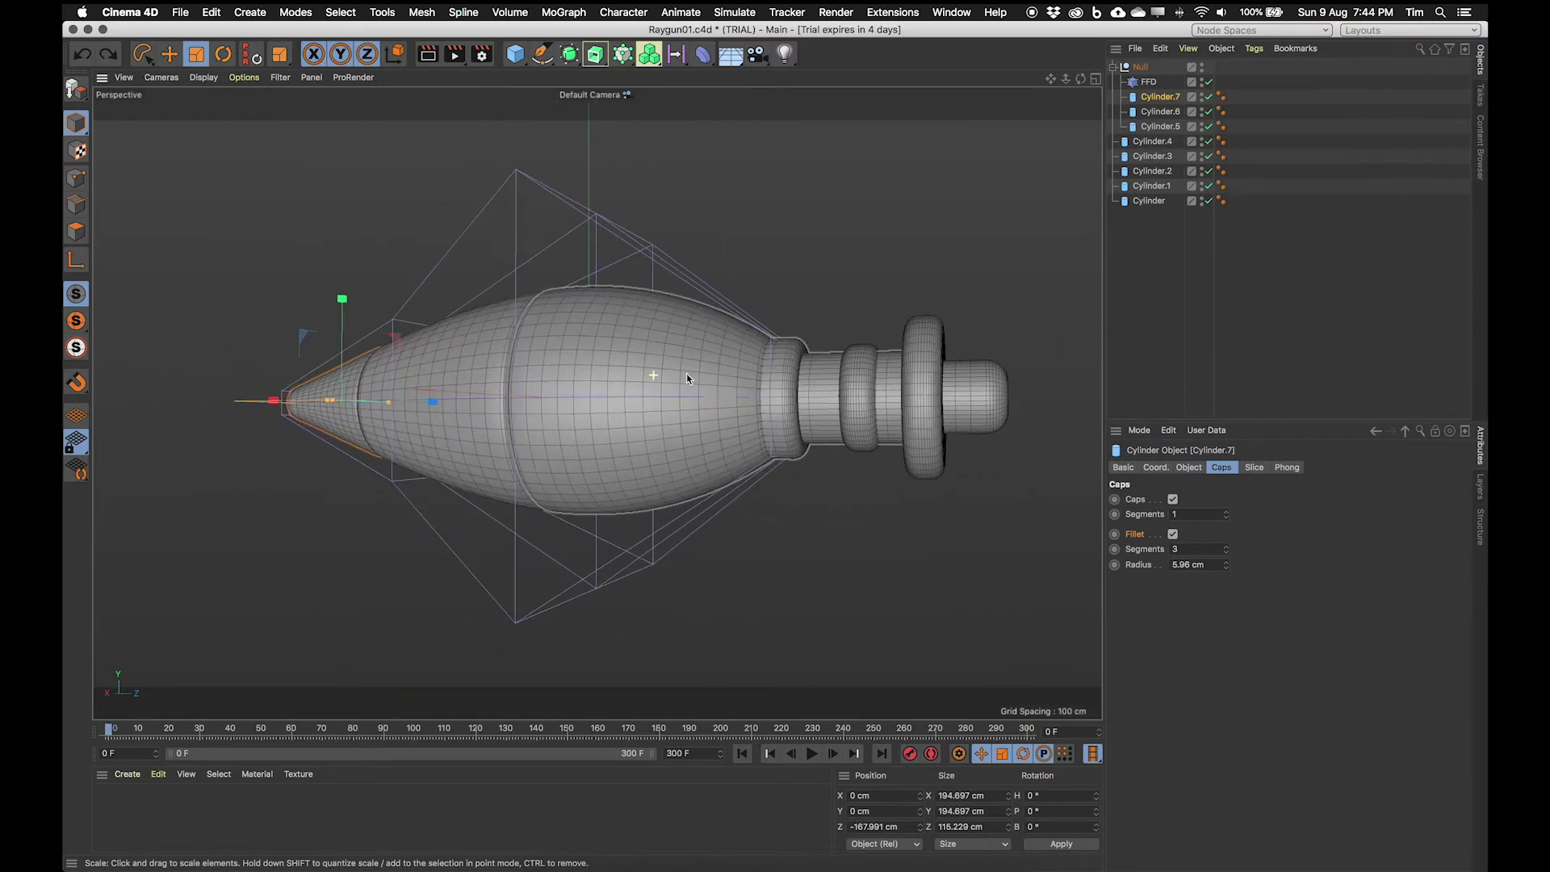
{"action": "middle_click", "coordinate": [898, 427]}
{"action": "middle_click", "coordinate": [468, 436]}
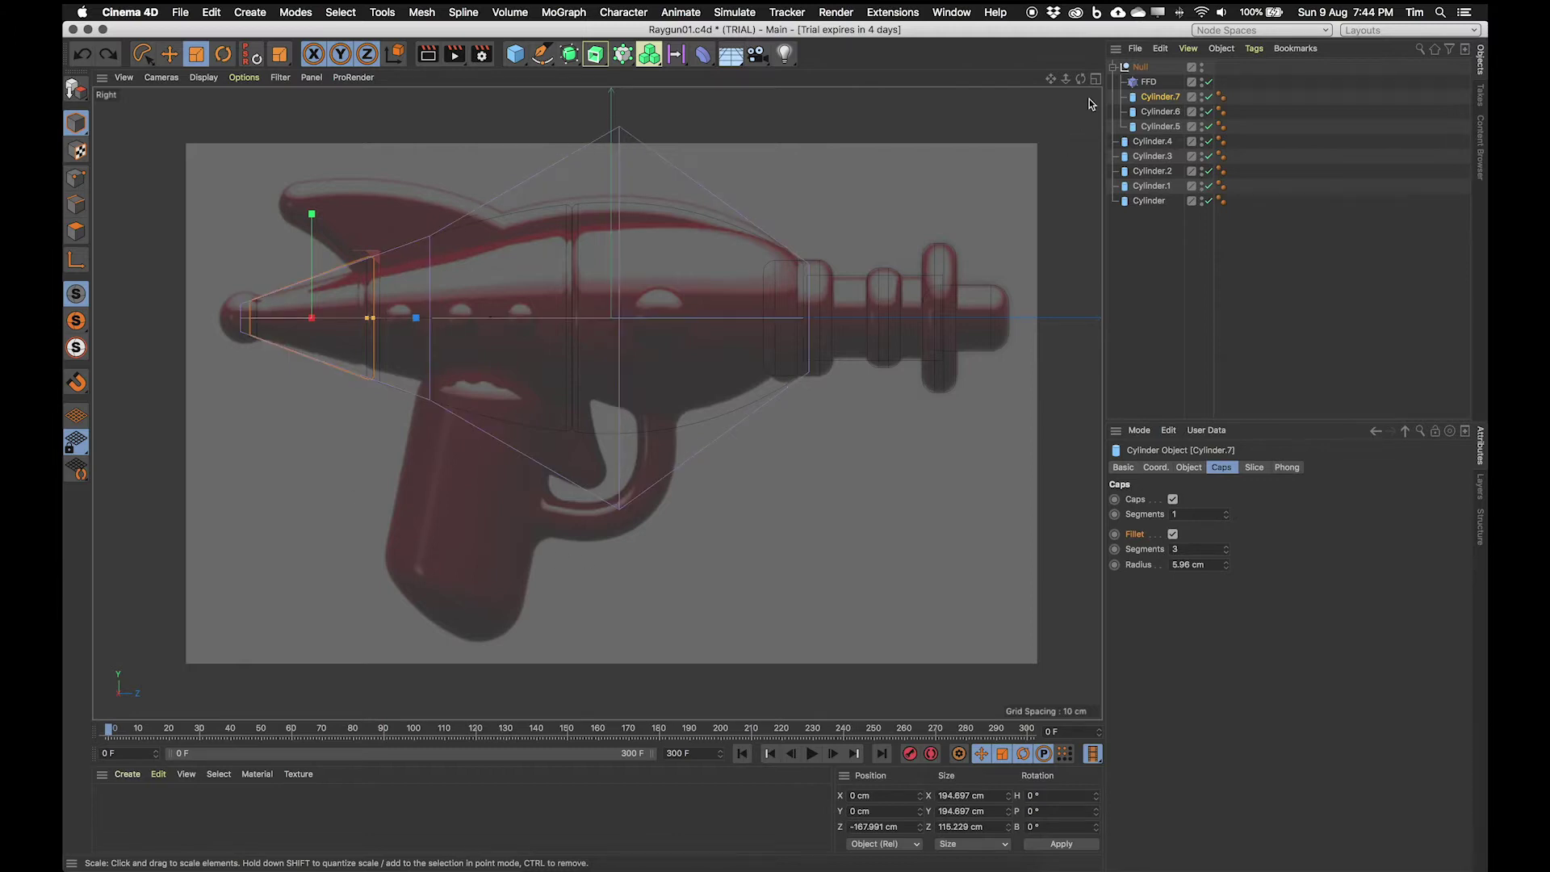
{"action": "key", "text": "F5"}
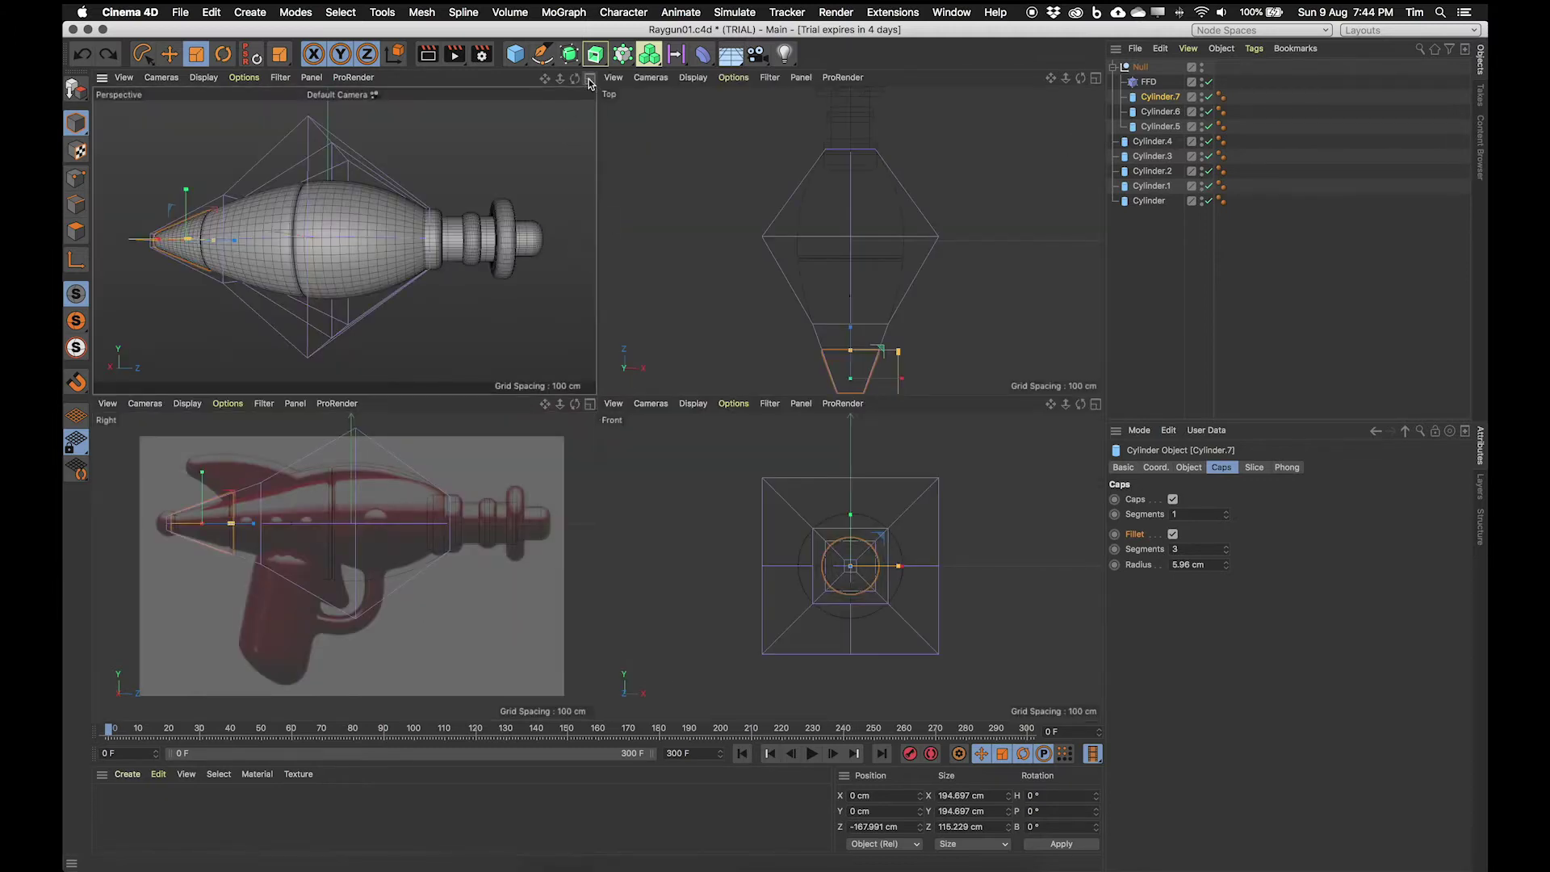
{"action": "key", "text": "F1"}
{"action": "right_click_drag", "start_coordinate": [754, 414], "coordinate": [331, 484], "text": "alt"}
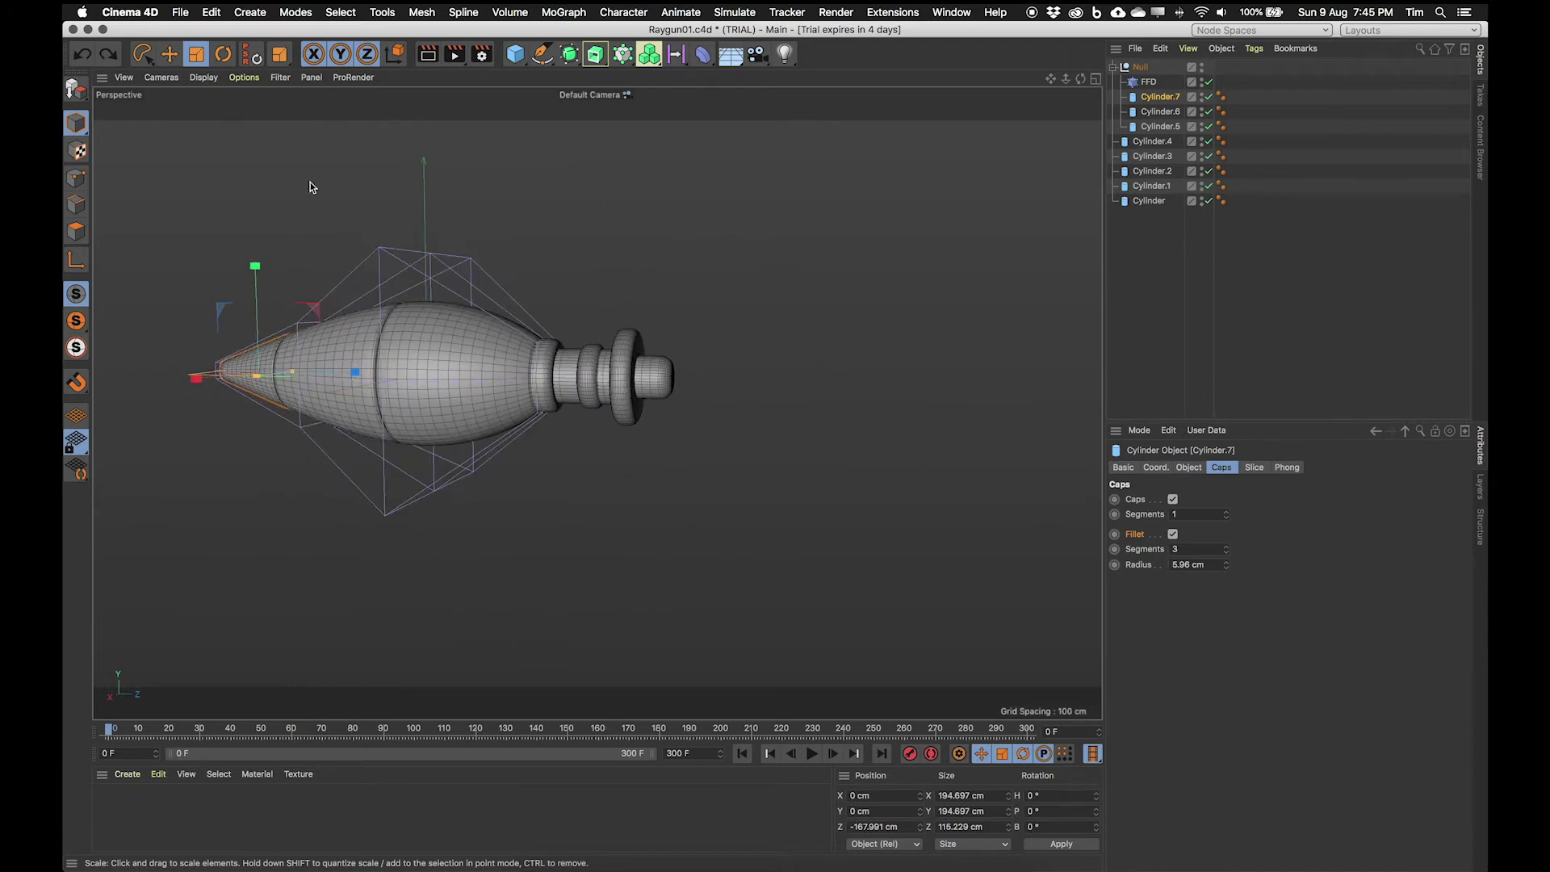
Step: Add a default Cylinder primitive and move it beyond the raygun's barrel end, at about 465 cm along Z
{"action": "left_click", "coordinate": [247, 10]}
{"action": "mouse_move", "coordinate": [264, 74]}
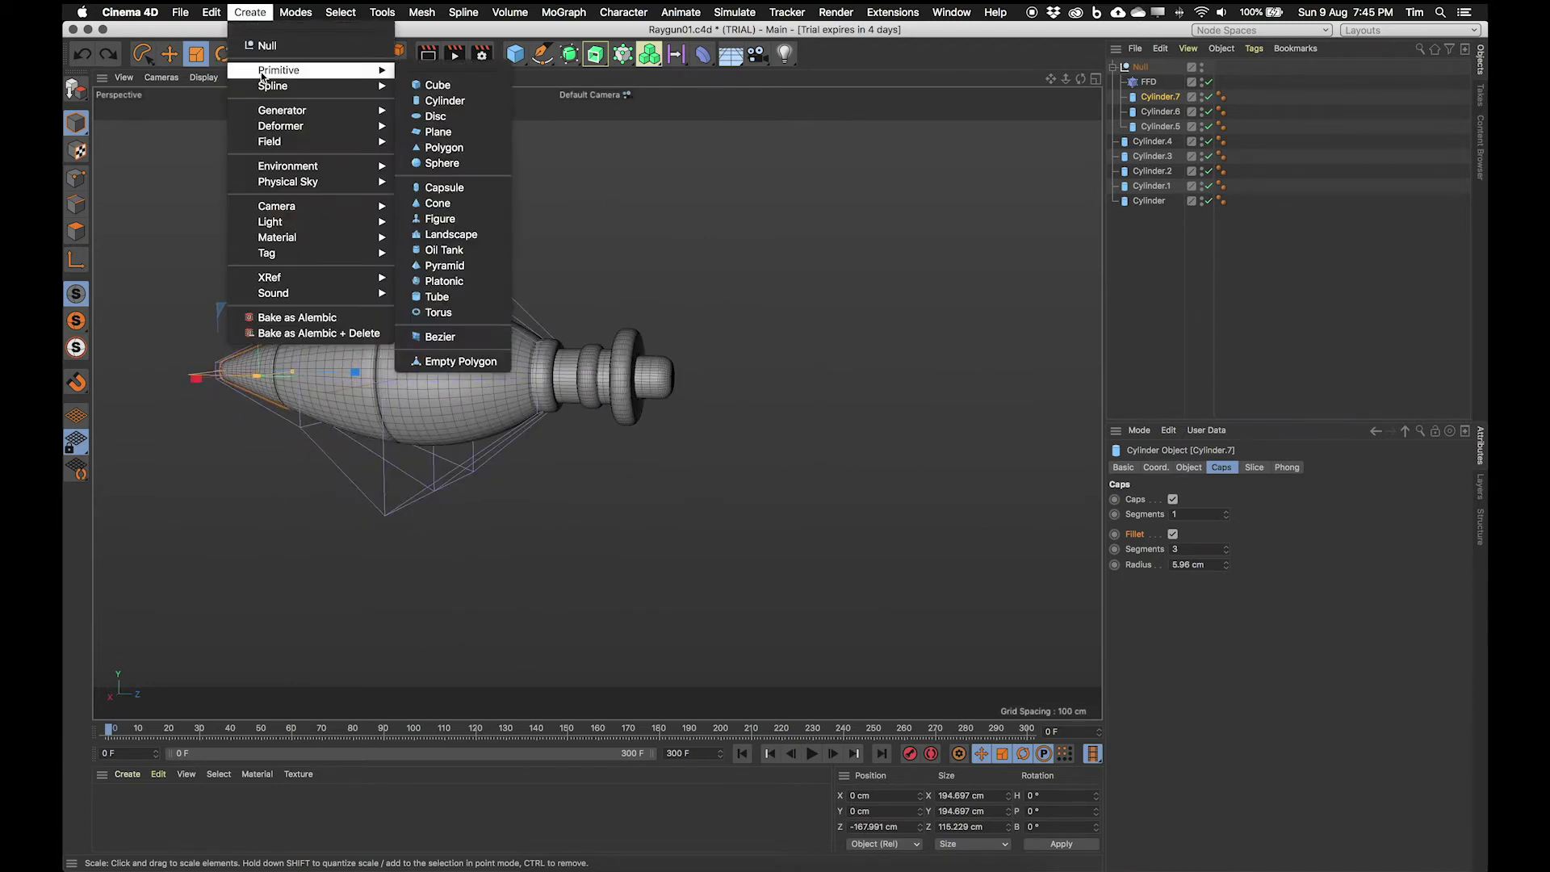
{"action": "left_click", "coordinate": [445, 100]}
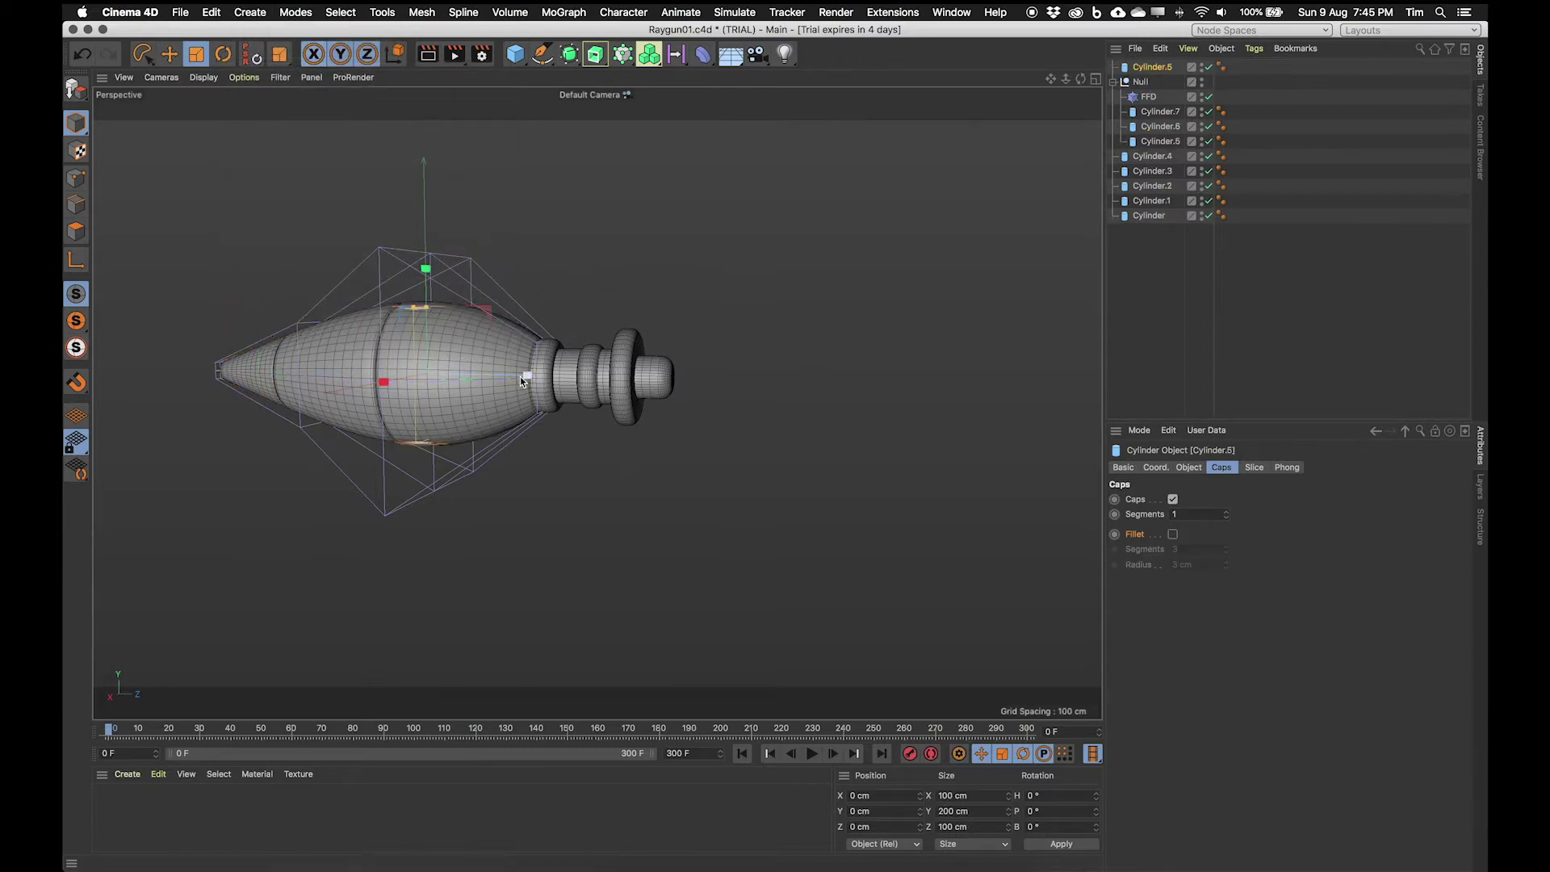
{"action": "left_click_drag", "start_coordinate": [521, 376], "coordinate": [839, 378]}
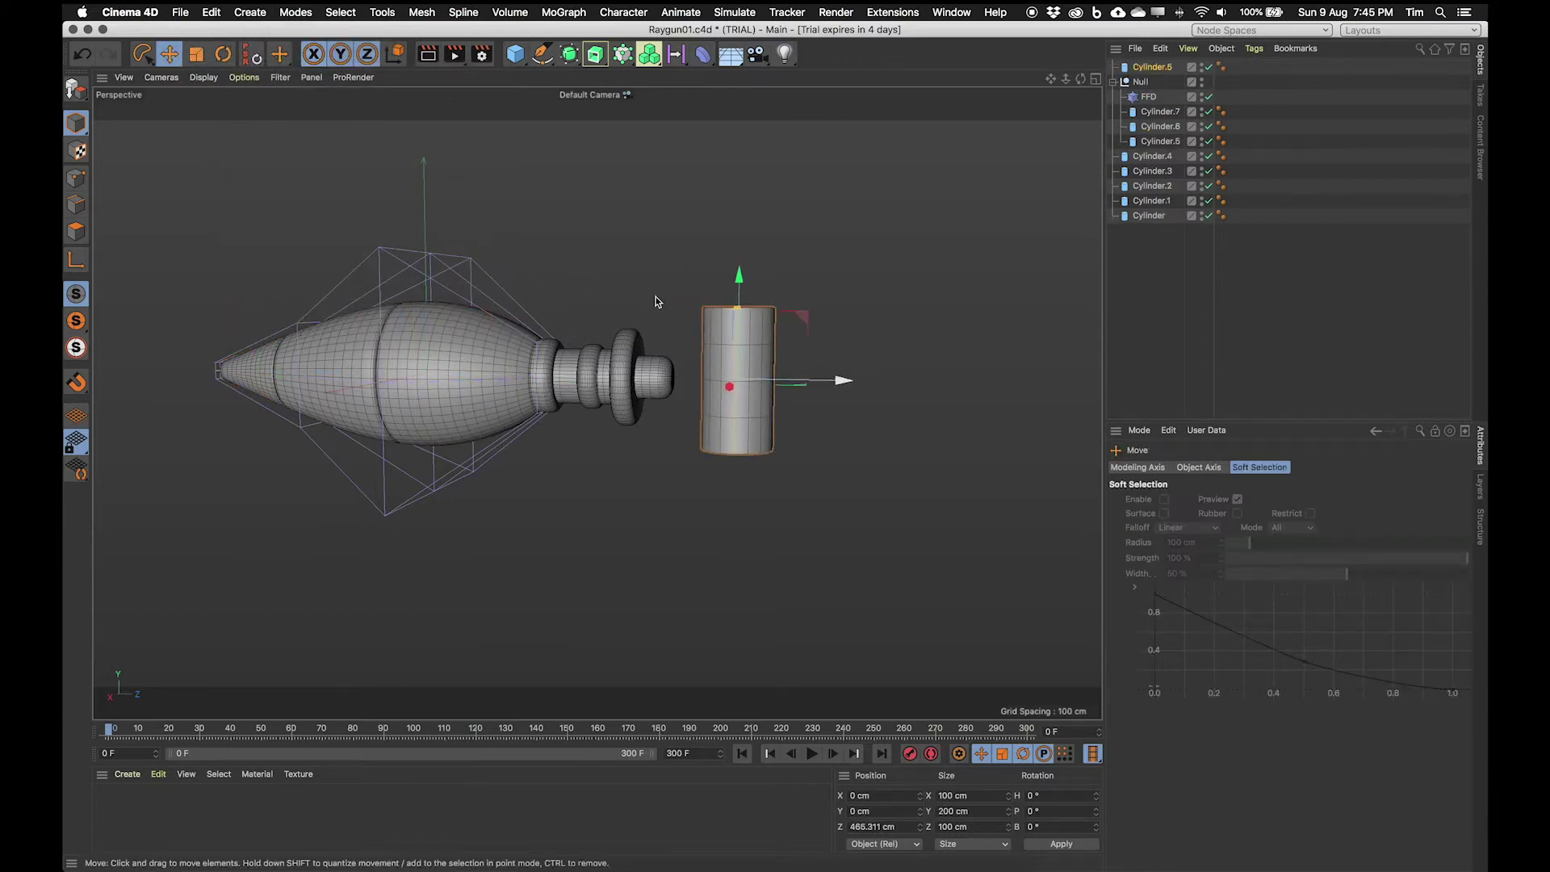
Step: Add a Capsule primitive and place it beside the new cylinder, at about 601 cm along Z
{"action": "left_click", "coordinate": [247, 9]}
{"action": "mouse_move", "coordinate": [278, 70]}
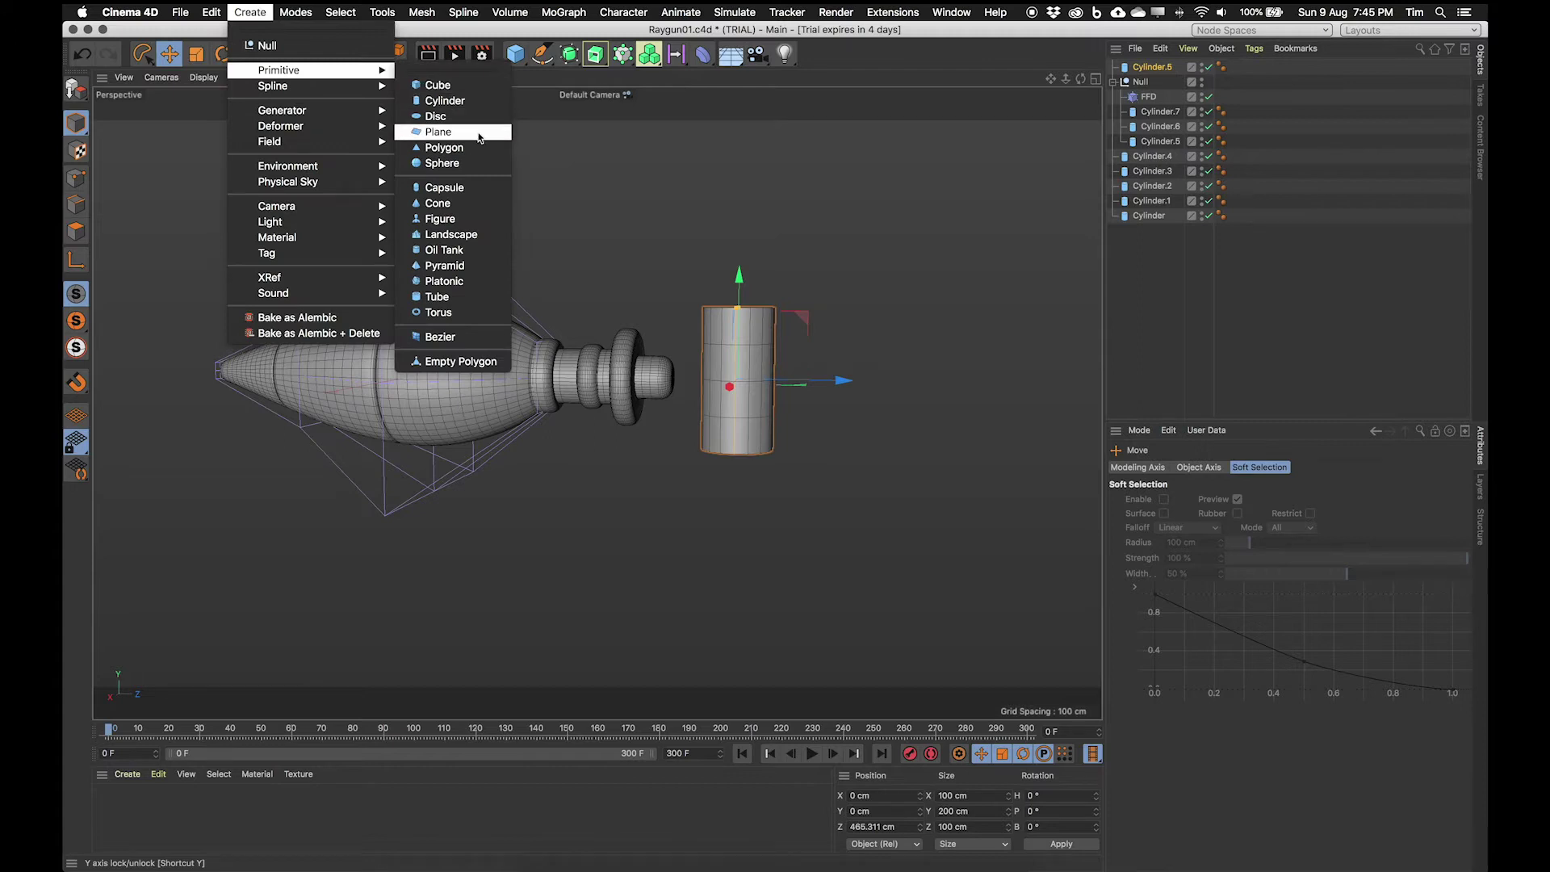
{"action": "left_click", "coordinate": [445, 187]}
{"action": "left_click_drag", "start_coordinate": [504, 370], "coordinate": [923, 383]}
Step: Add an Oil Tank primitive and place it beyond the capsule at about 786 cm along Z for comparison
{"action": "left_click", "coordinate": [251, 12]}
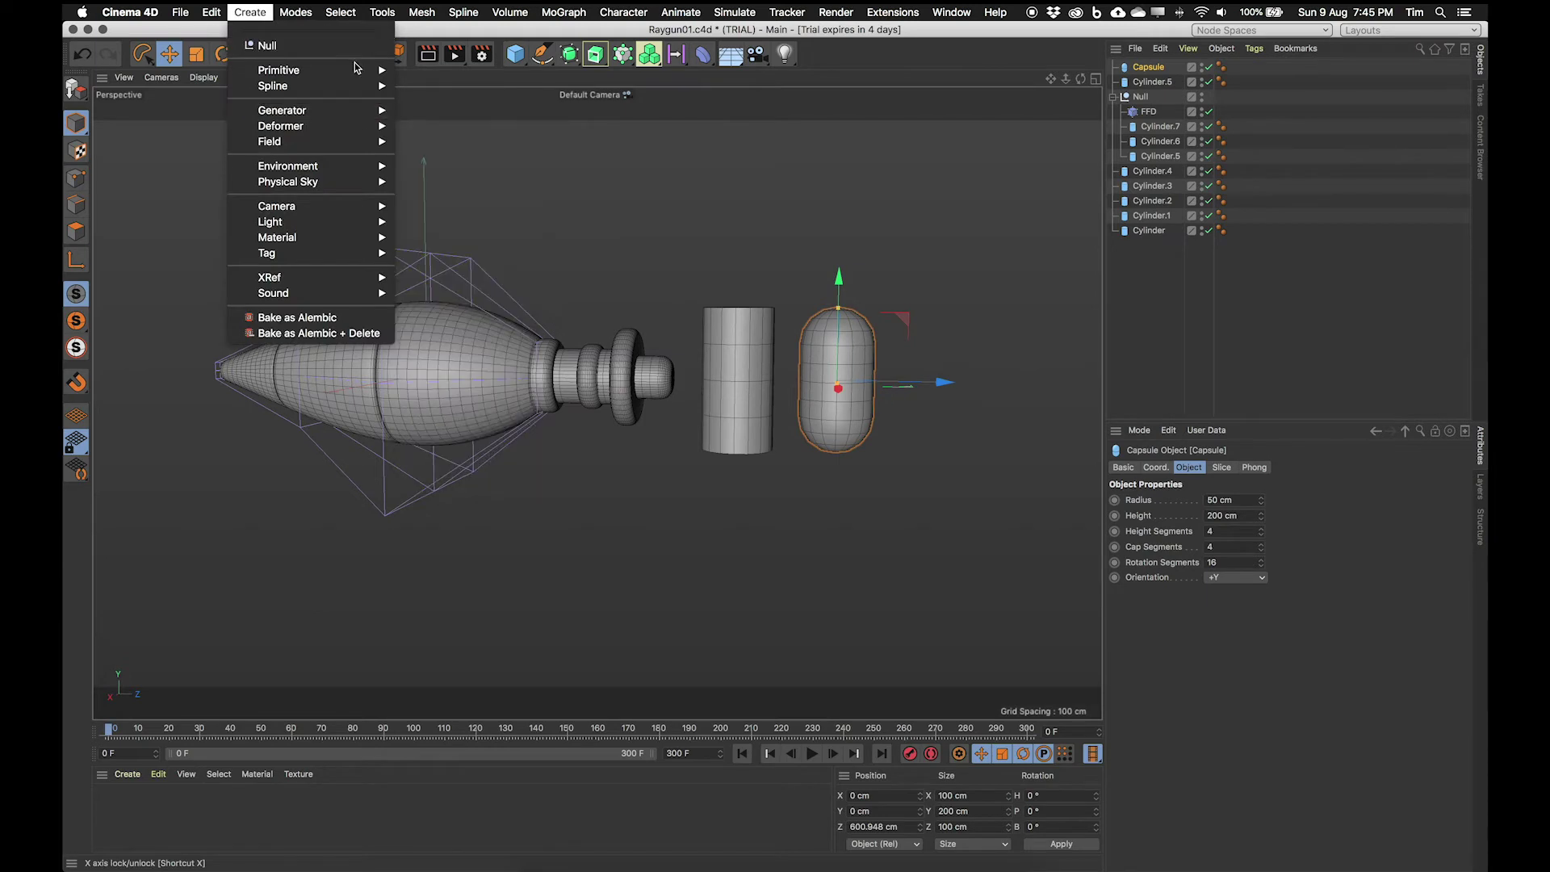
{"action": "mouse_move", "coordinate": [363, 70]}
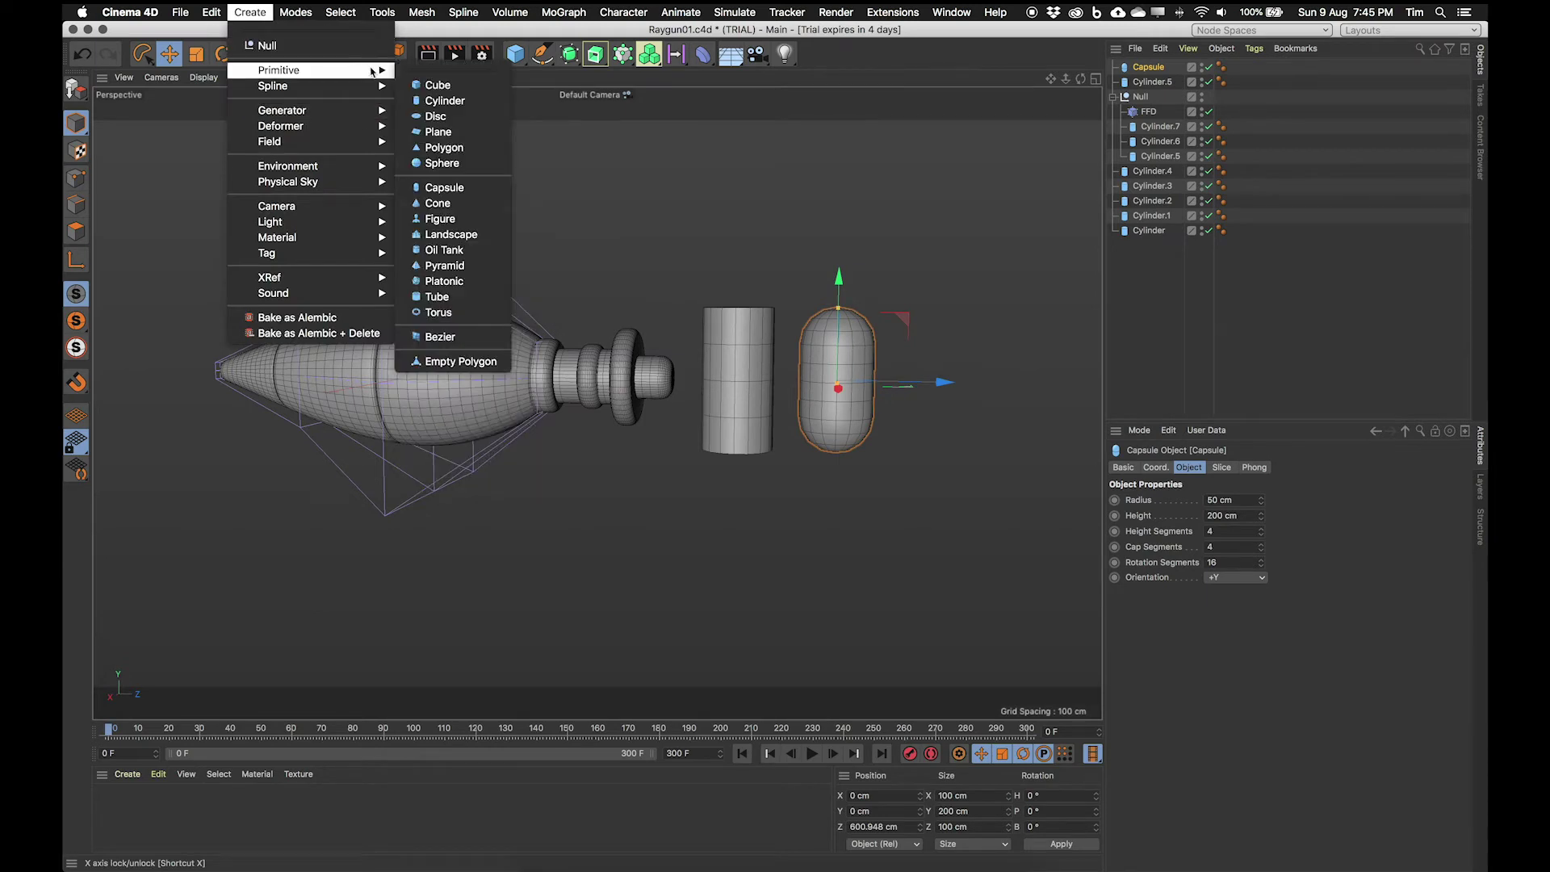
{"action": "left_click", "coordinate": [444, 249]}
{"action": "left_click_drag", "start_coordinate": [515, 378], "coordinate": [1086, 385]}
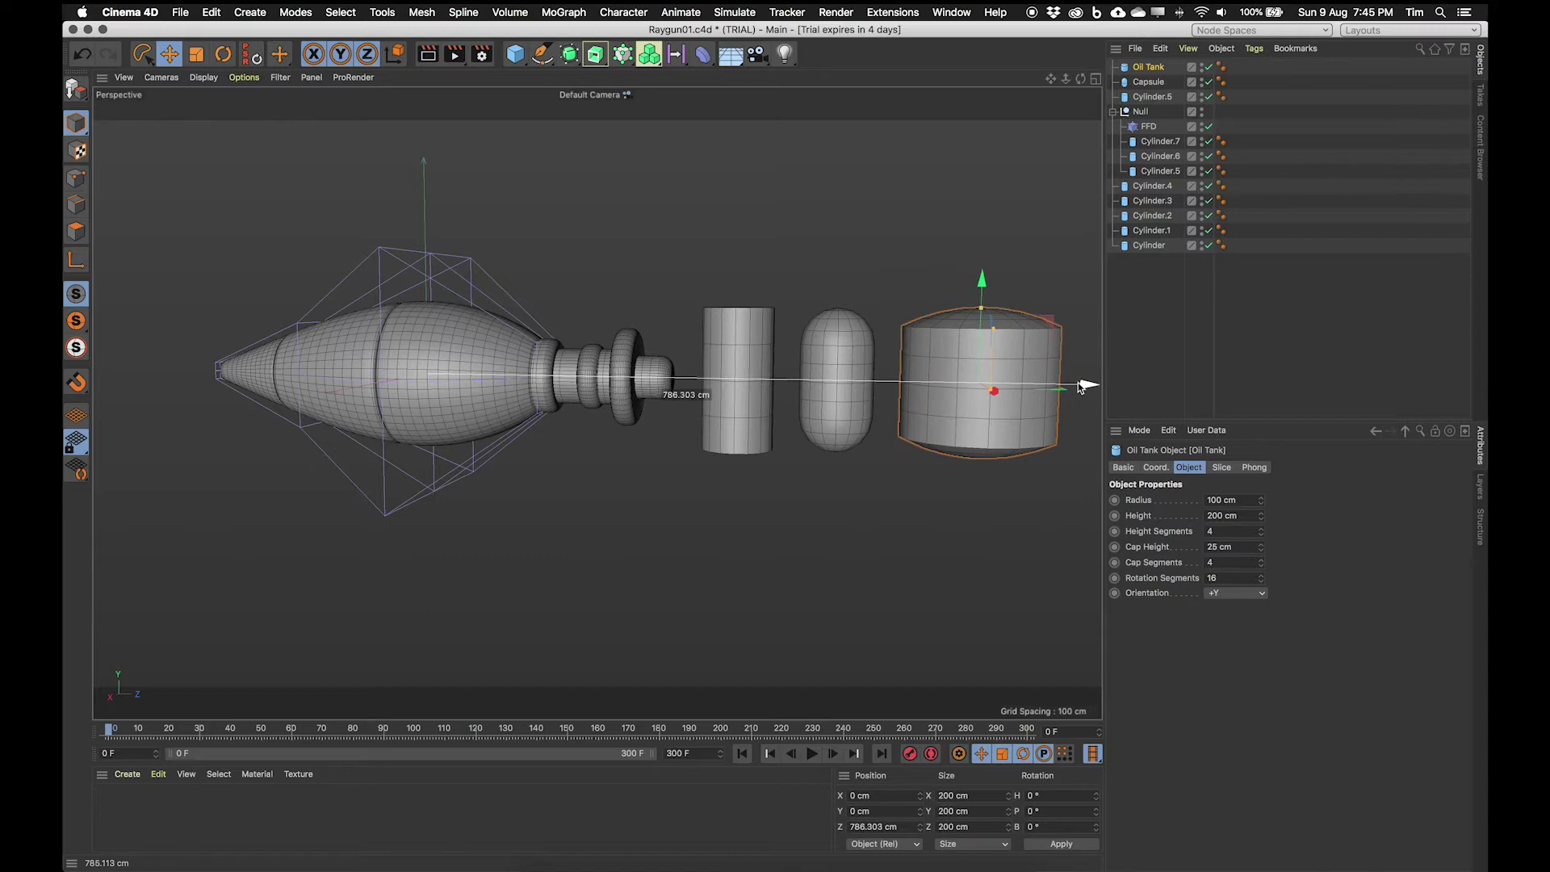
{"action": "scroll", "coordinate": [1050, 388], "scroll_direction": "up", "scroll_amount": 5}
{"action": "left_click_drag", "start_coordinate": [928, 452], "coordinate": [836, 507], "text": "alt"}
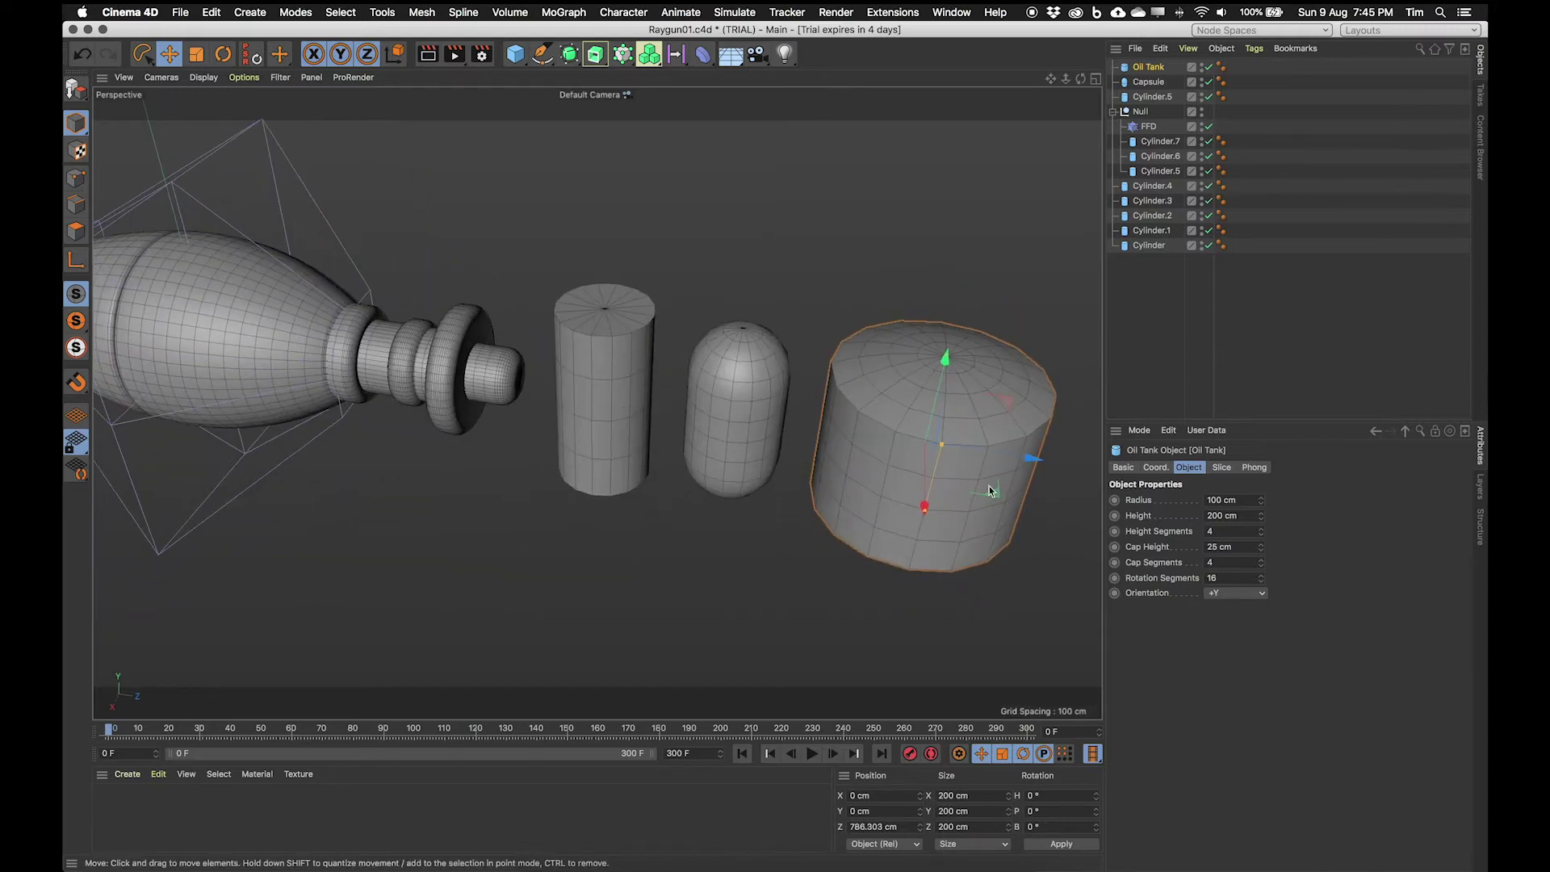
{"action": "left_click_drag", "start_coordinate": [990, 458], "coordinate": [945, 549], "text": "alt"}
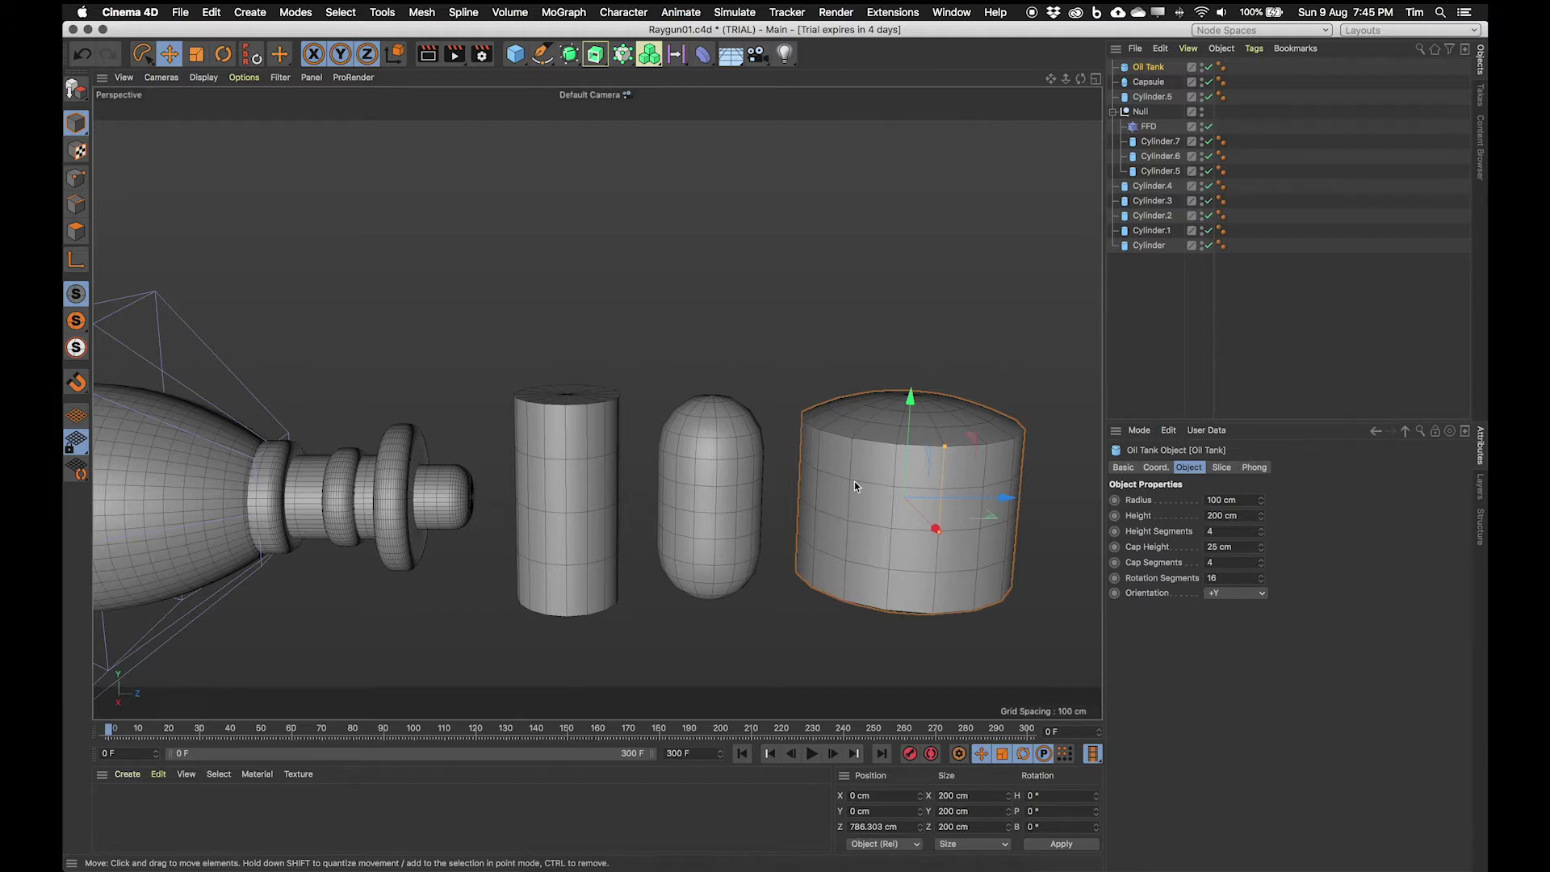
Step: Enable cap fillets on the new upright cylinder and set the fillet radius to 0 cm
{"action": "left_click", "coordinate": [743, 484]}
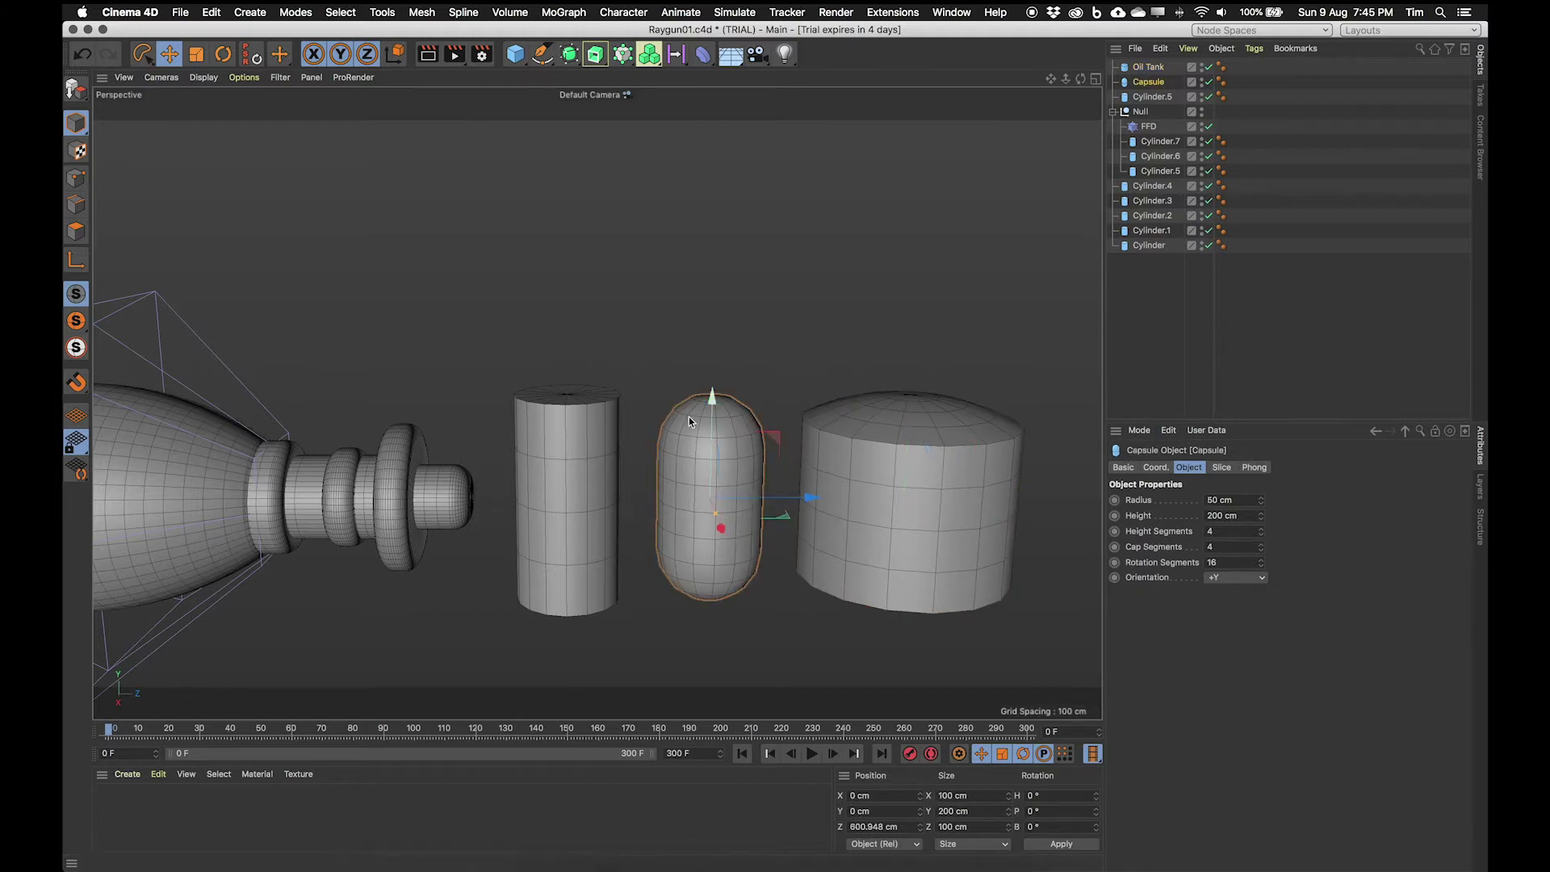
{"action": "left_click", "coordinate": [600, 425]}
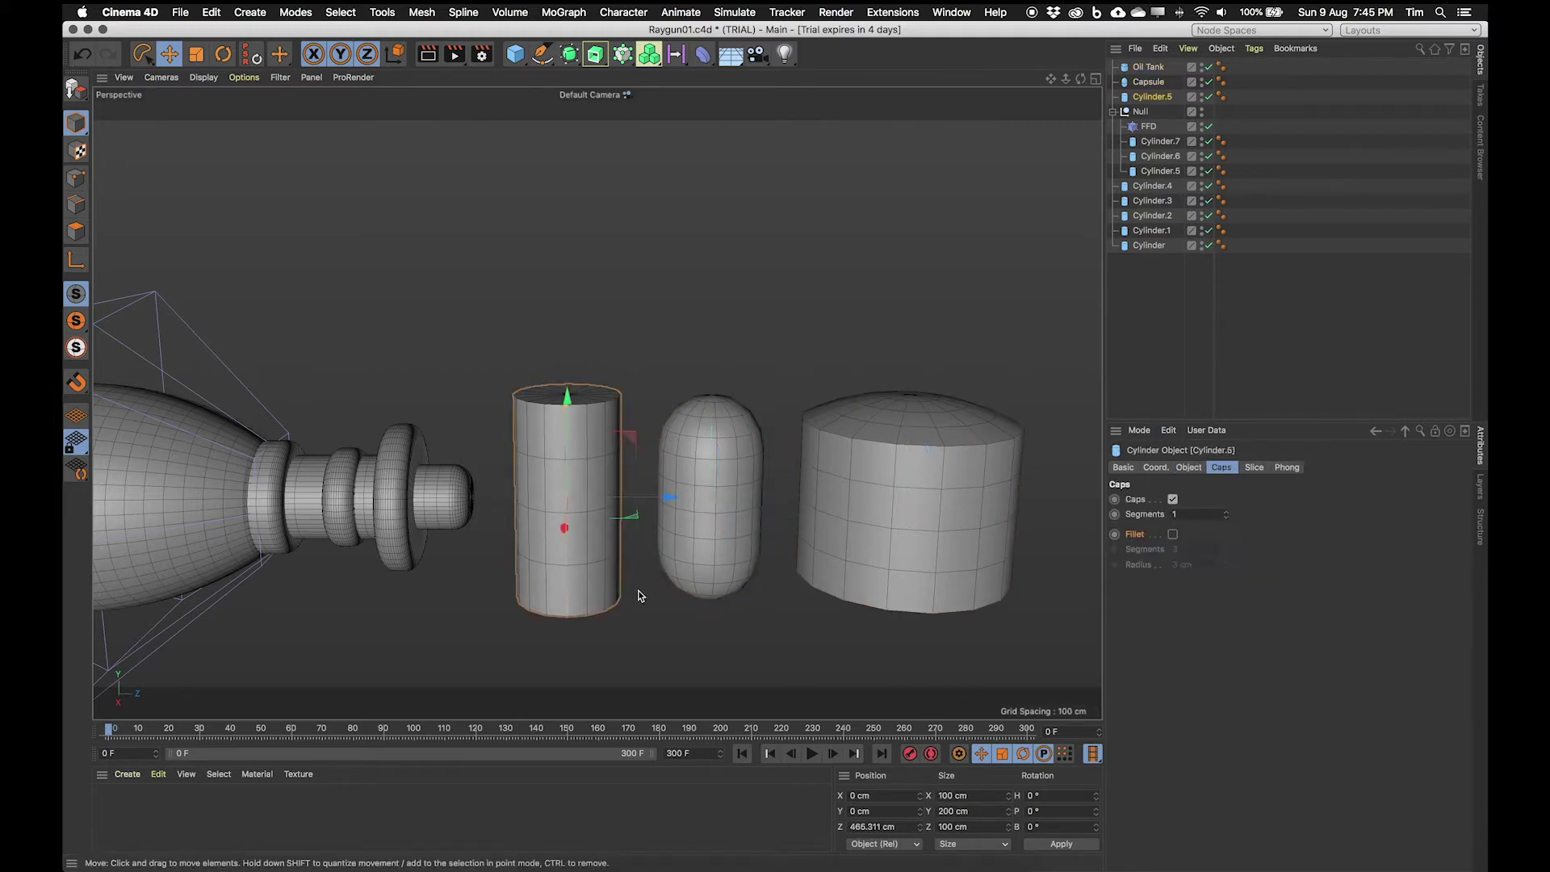
{"action": "middle_click_drag", "start_coordinate": [578, 482], "coordinate": [679, 418], "text": "alt"}
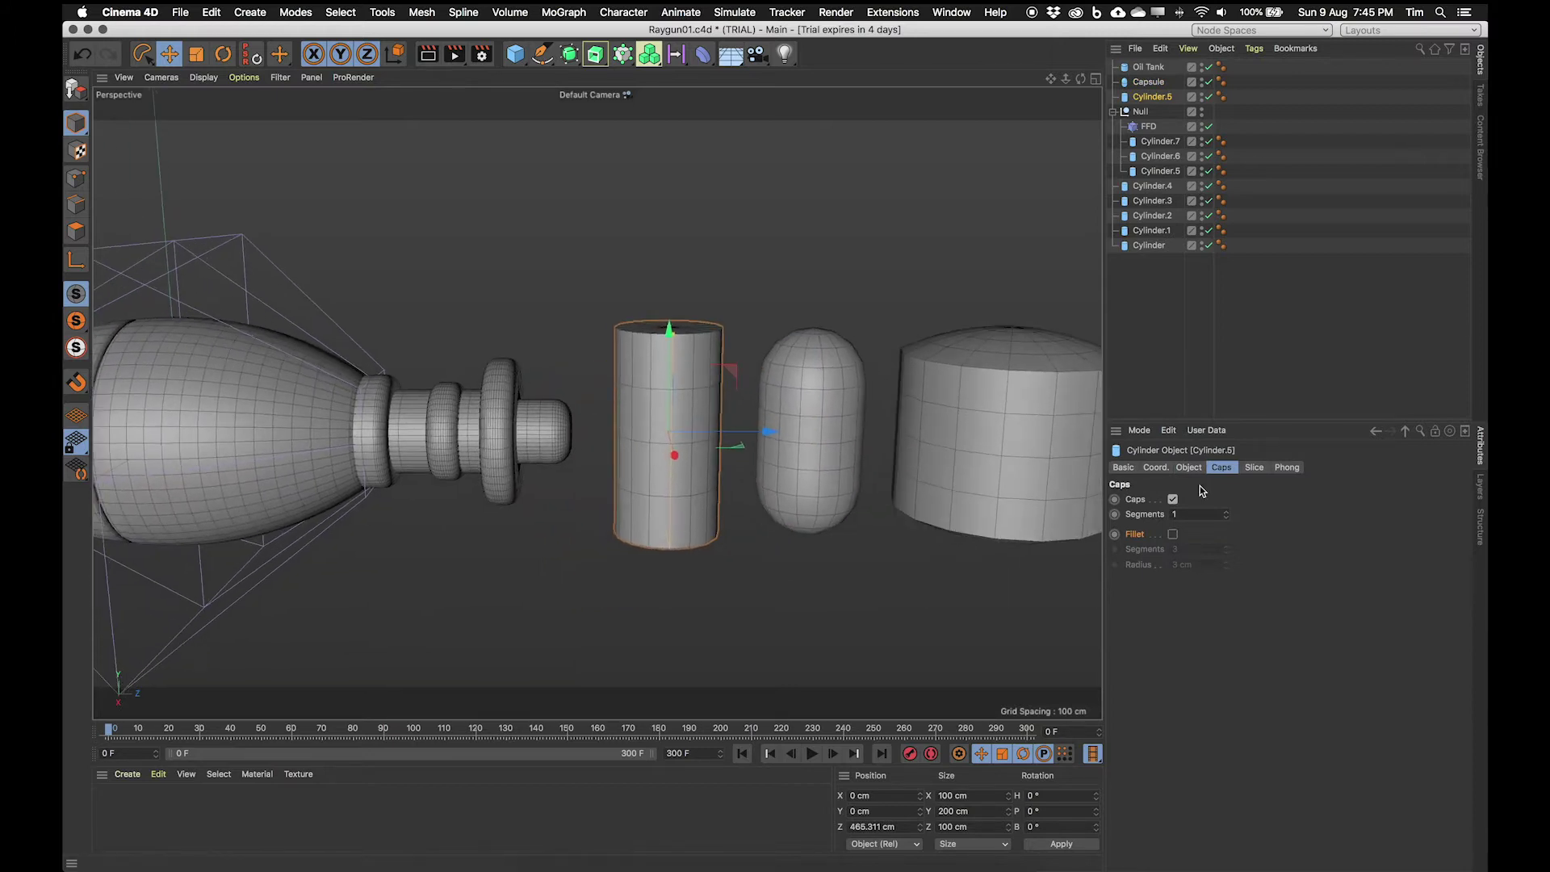
{"action": "left_click", "coordinate": [1174, 535]}
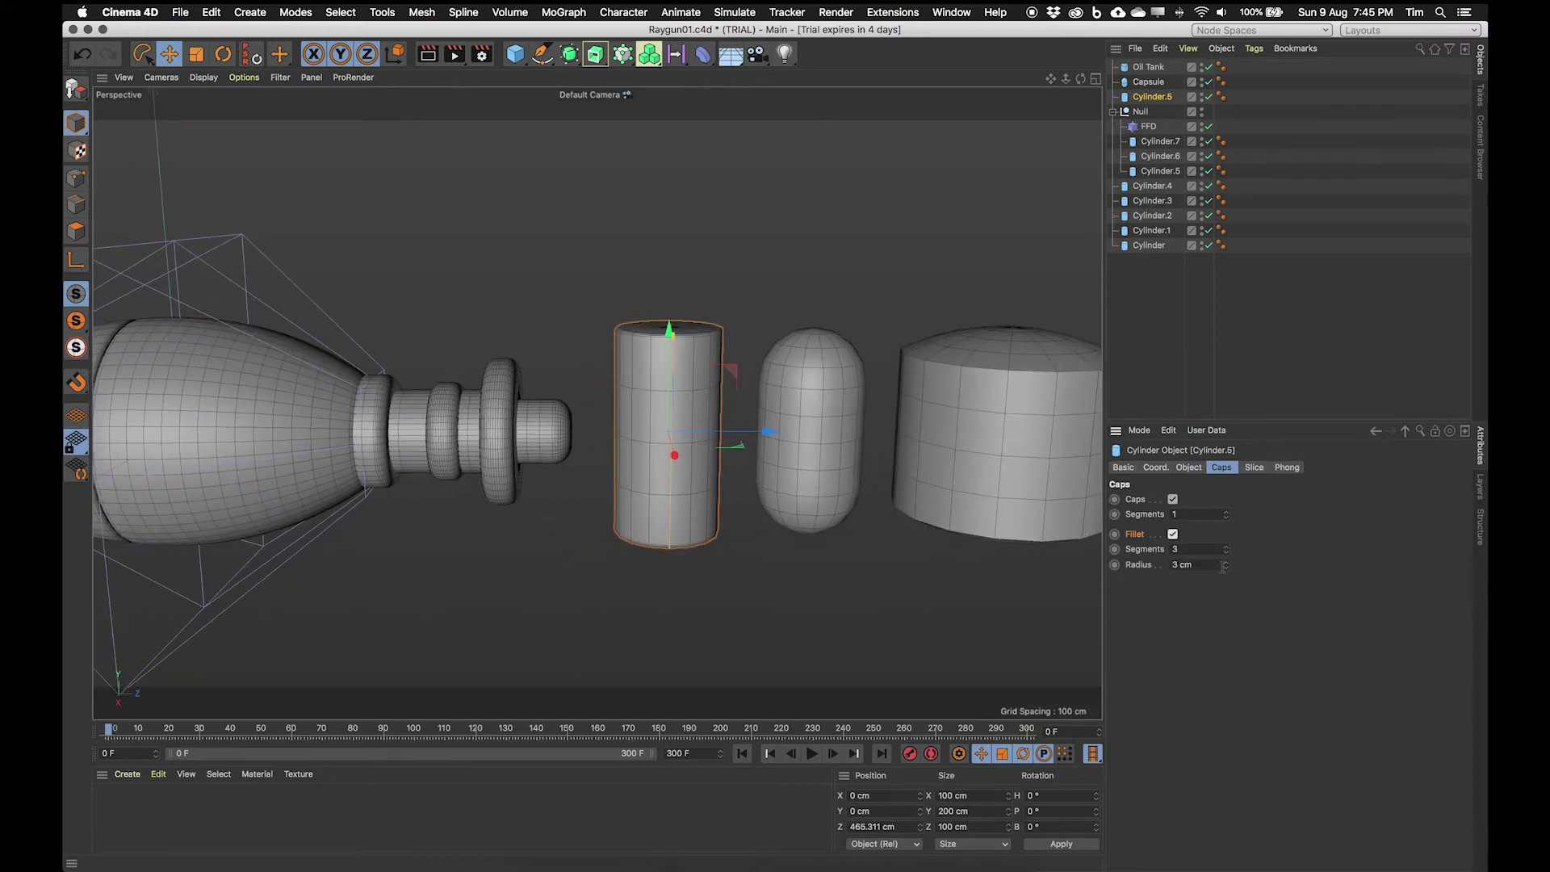
{"action": "left_click_drag", "start_coordinate": [1228, 566], "coordinate": [559, 355]}
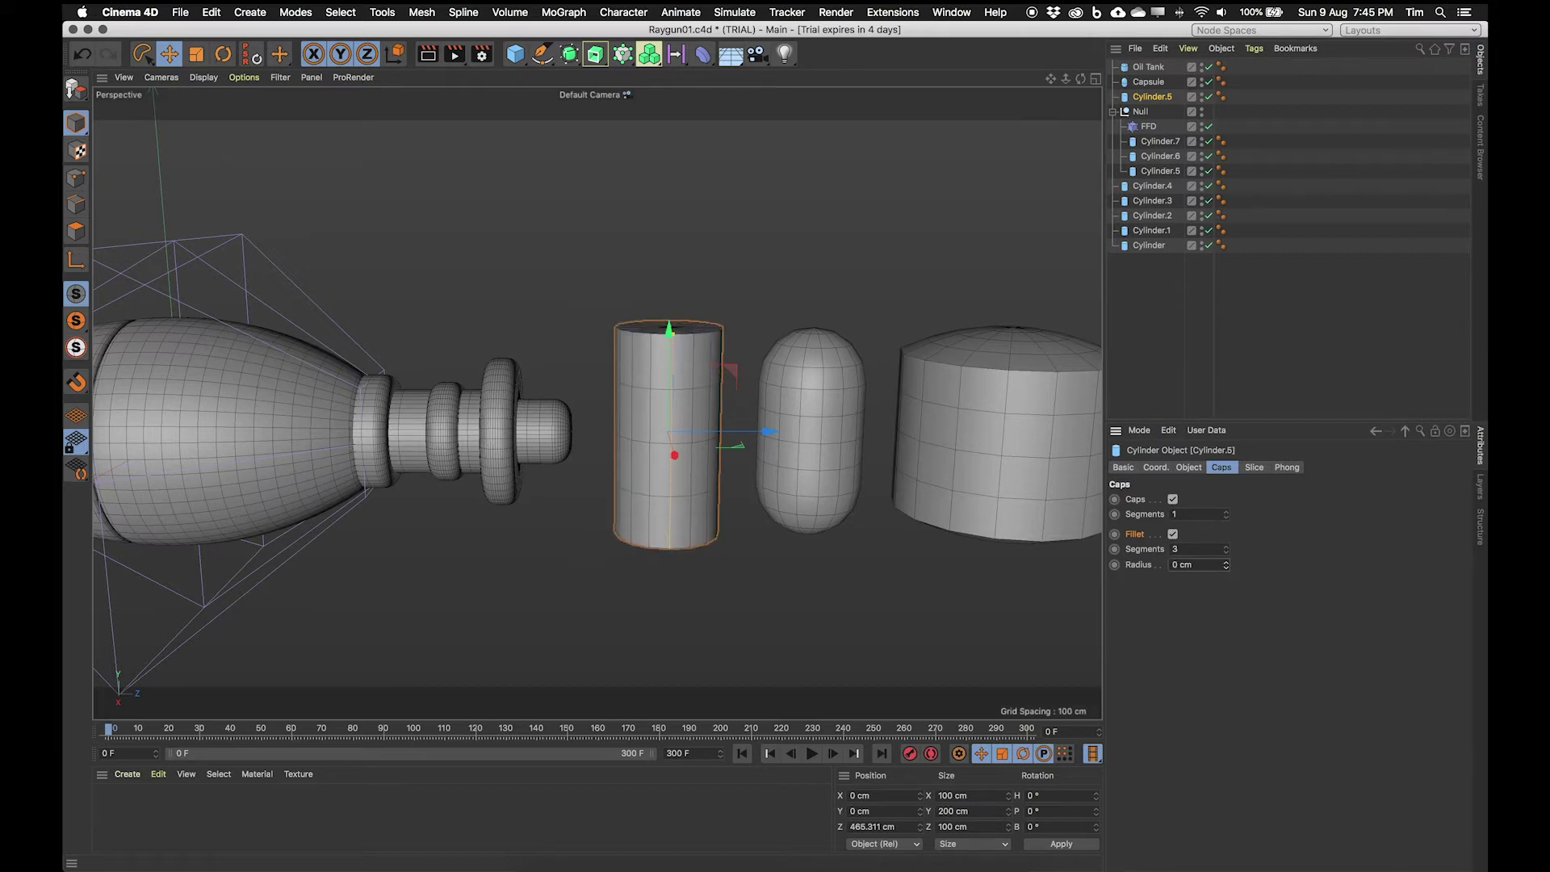
{"action": "scroll", "coordinate": [649, 505], "scroll_direction": "down", "scroll_amount": 3}
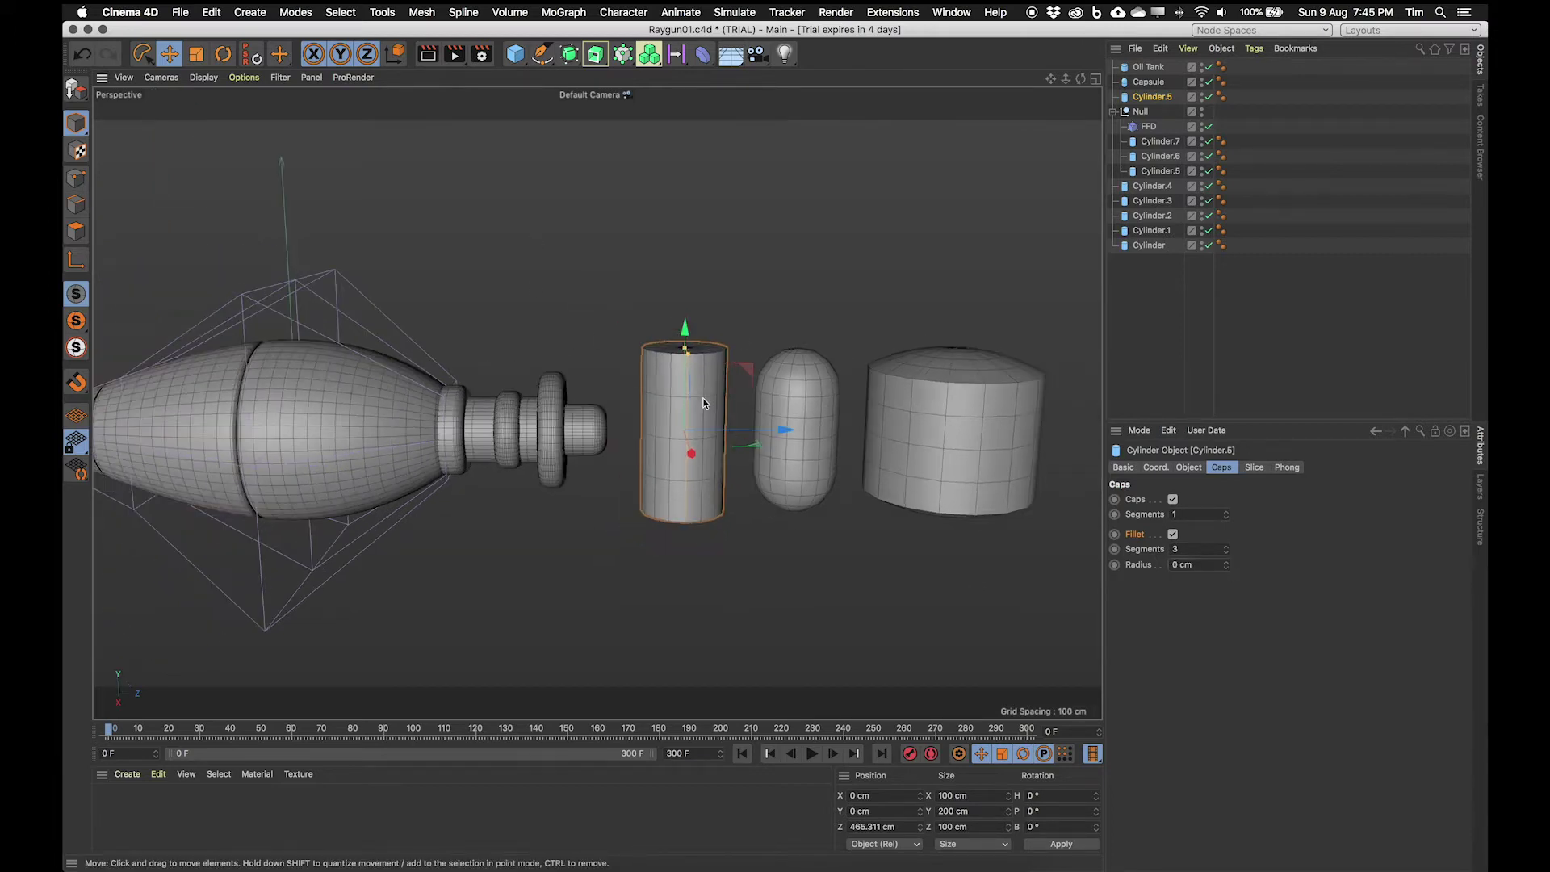
Step: Delete the oil tank and the capsule, leaving only the new cylinder beside the raygun
{"action": "left_click", "coordinate": [798, 399]}
{"action": "key", "text": "Delete"}
{"action": "left_click", "coordinate": [731, 411]}
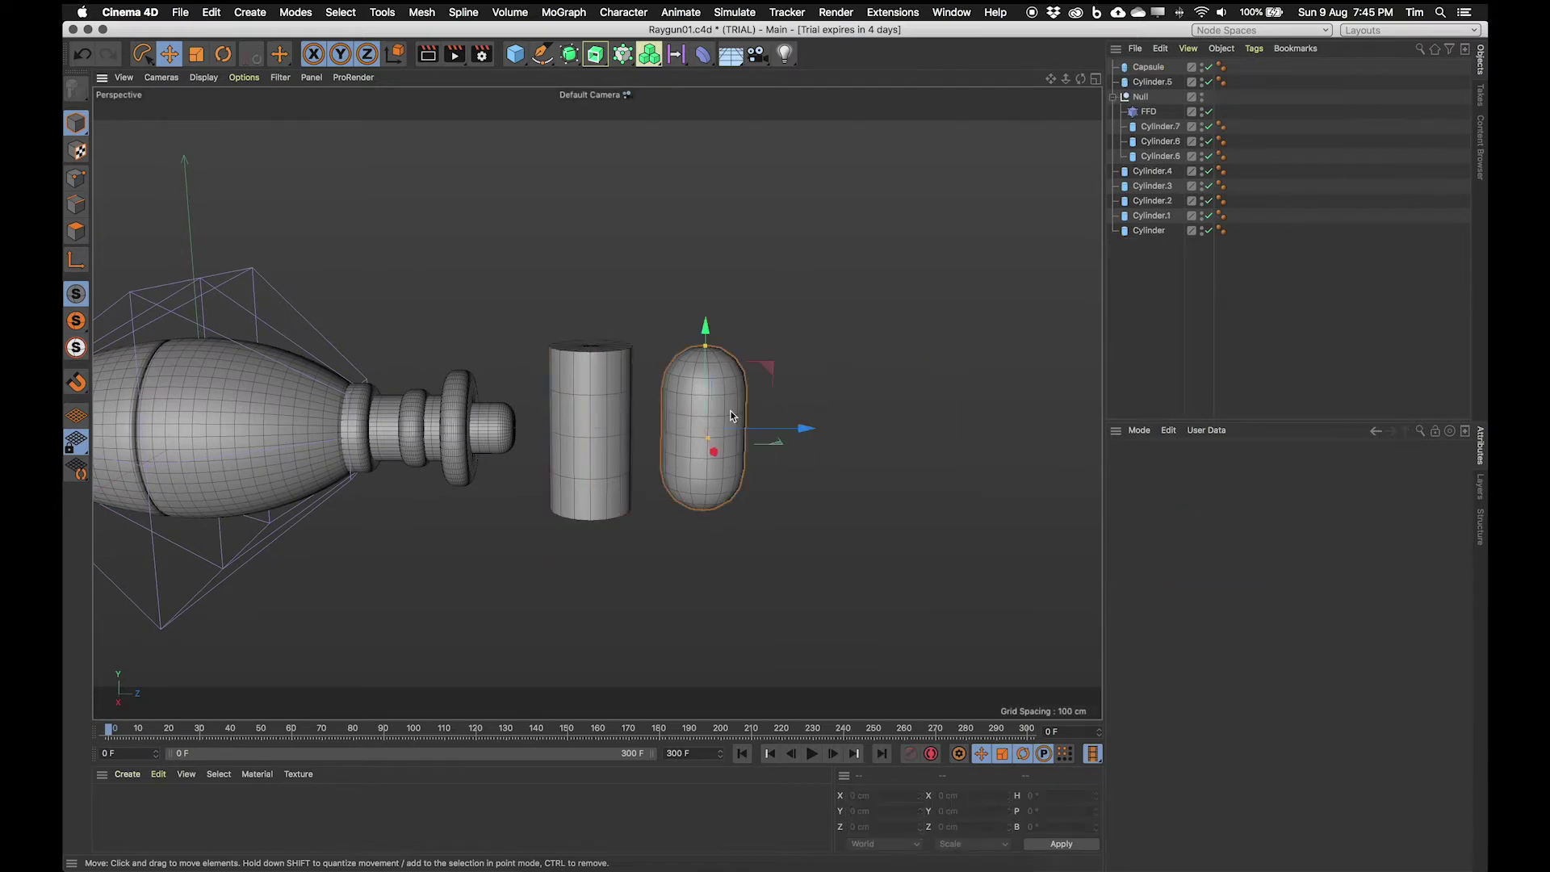
{"action": "key", "text": "Delete"}
{"action": "key", "text": "h"}
Step: Move the new cylinder over the pistol grip in the side reference, at about Y -165 cm and Z -131 cm
{"action": "left_click", "coordinate": [741, 398]}
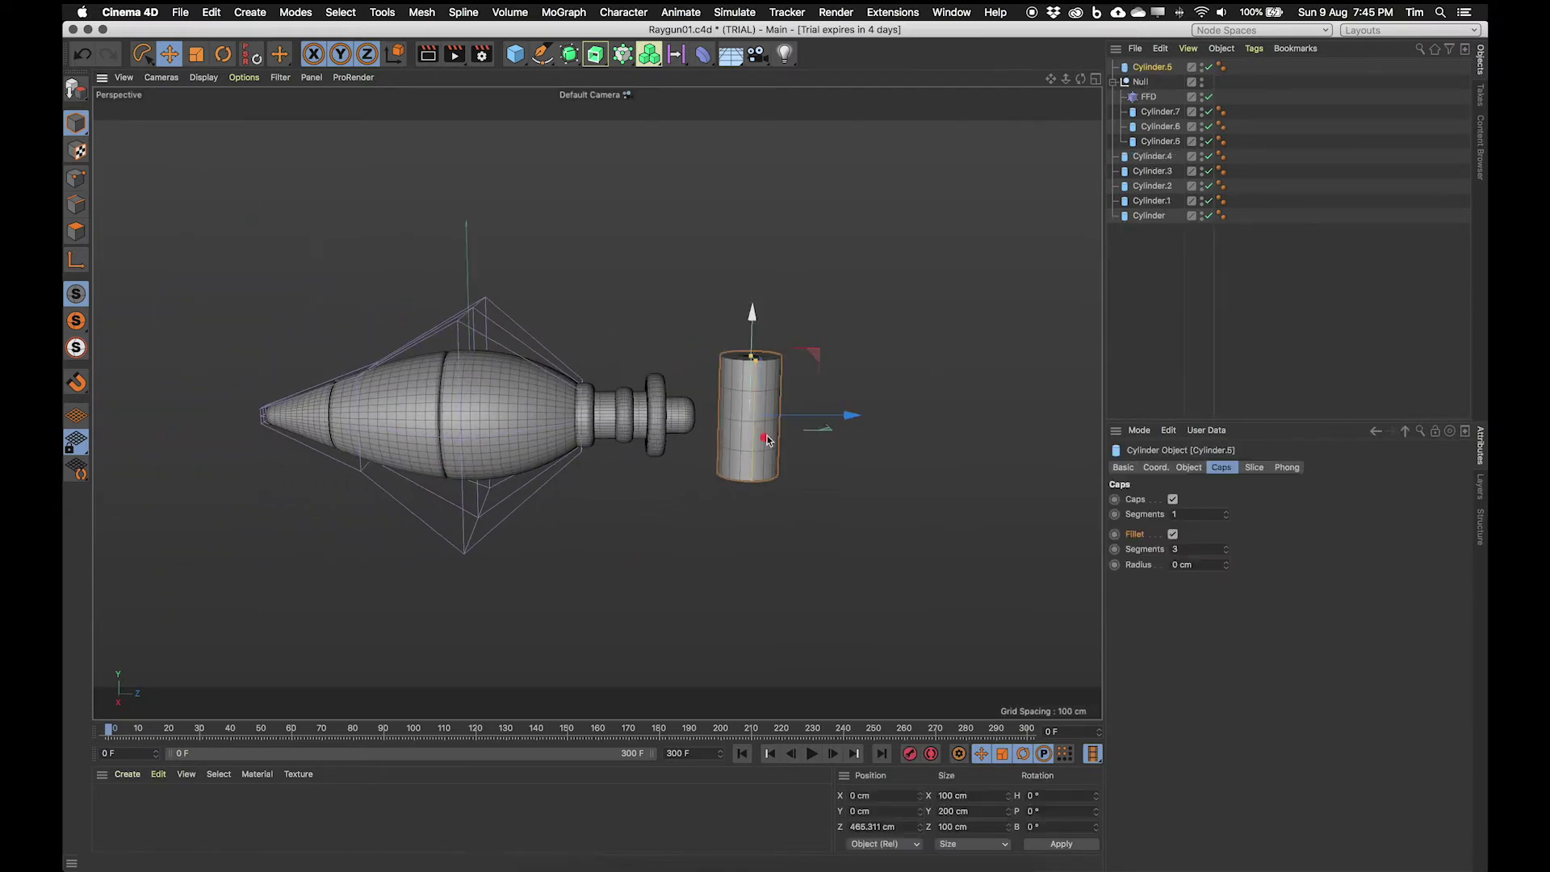
{"action": "left_click_drag", "start_coordinate": [855, 425], "coordinate": [484, 420]}
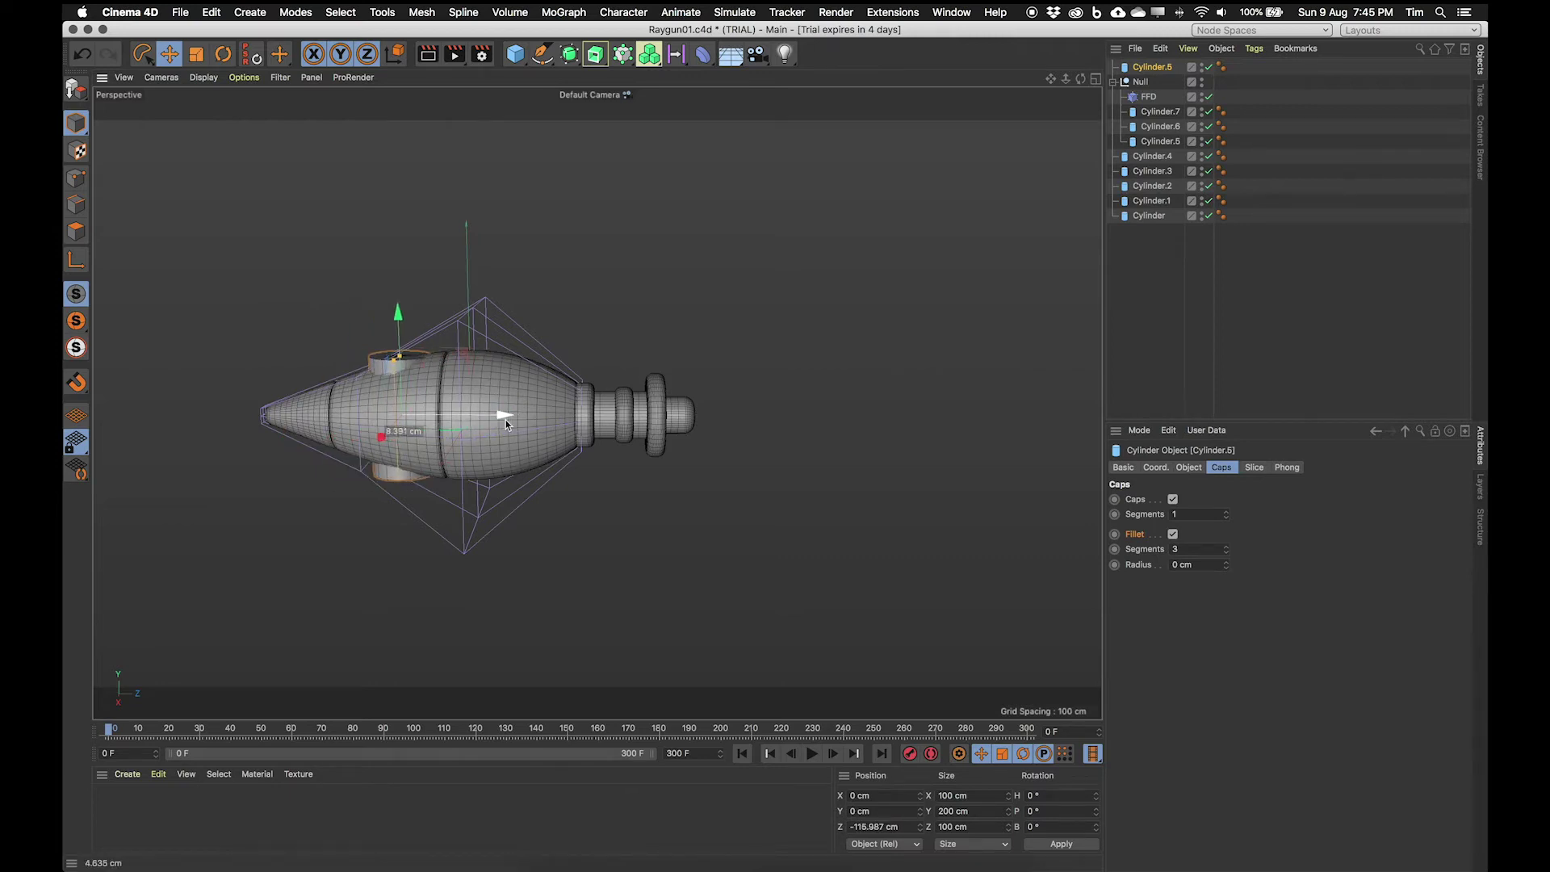
{"action": "left_click", "coordinate": [1095, 81]}
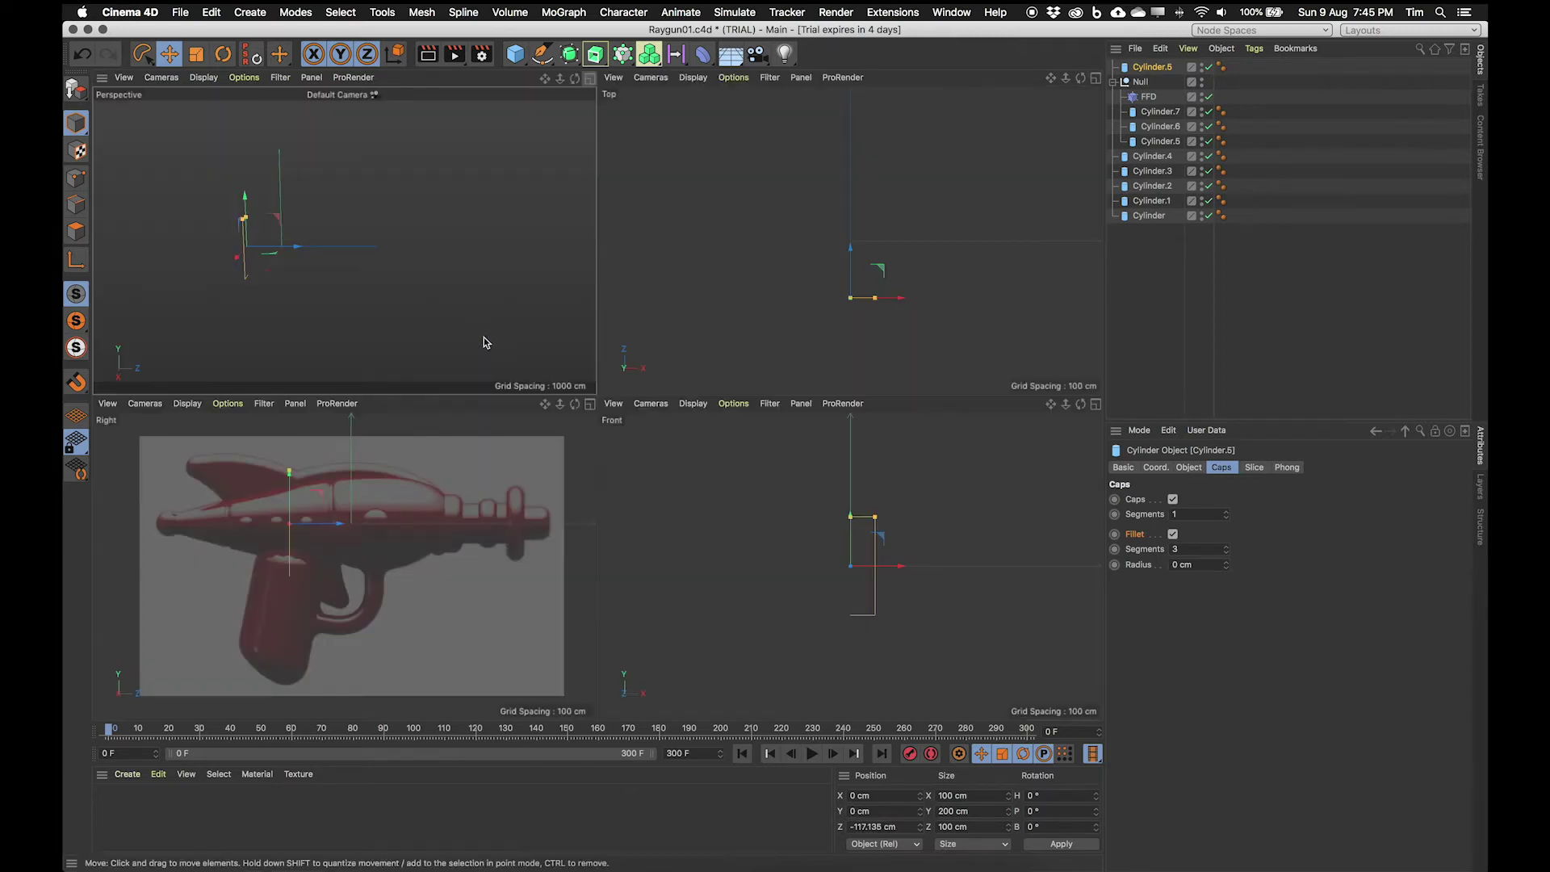
{"action": "left_click", "coordinate": [593, 405]}
{"action": "scroll", "coordinate": [578, 479], "scroll_direction": "up", "scroll_amount": 5}
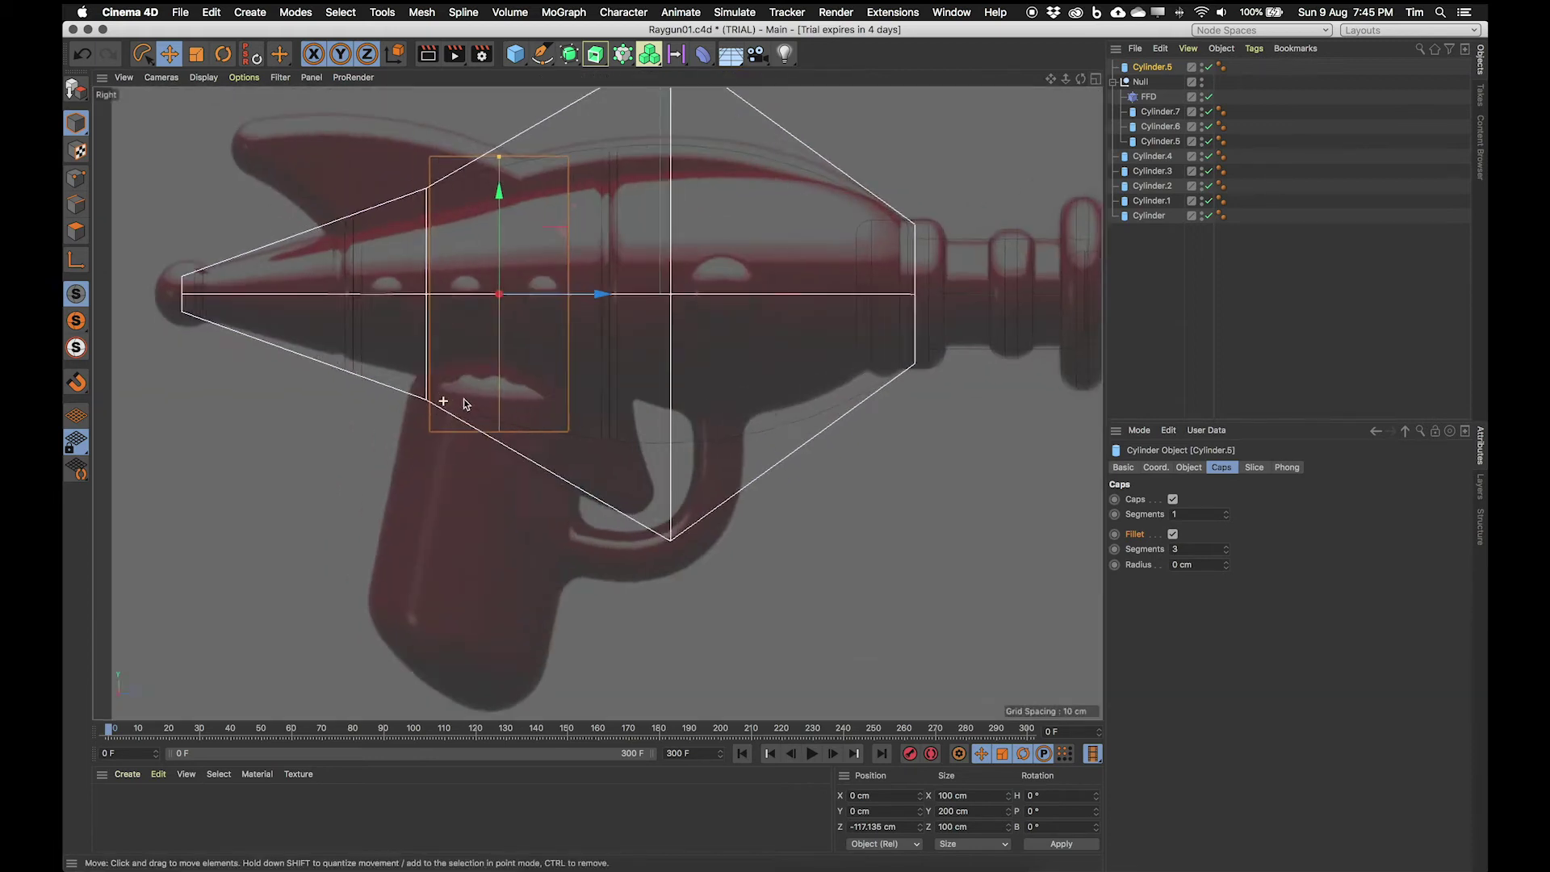
{"action": "left_click_drag", "start_coordinate": [559, 196], "coordinate": [501, 431]}
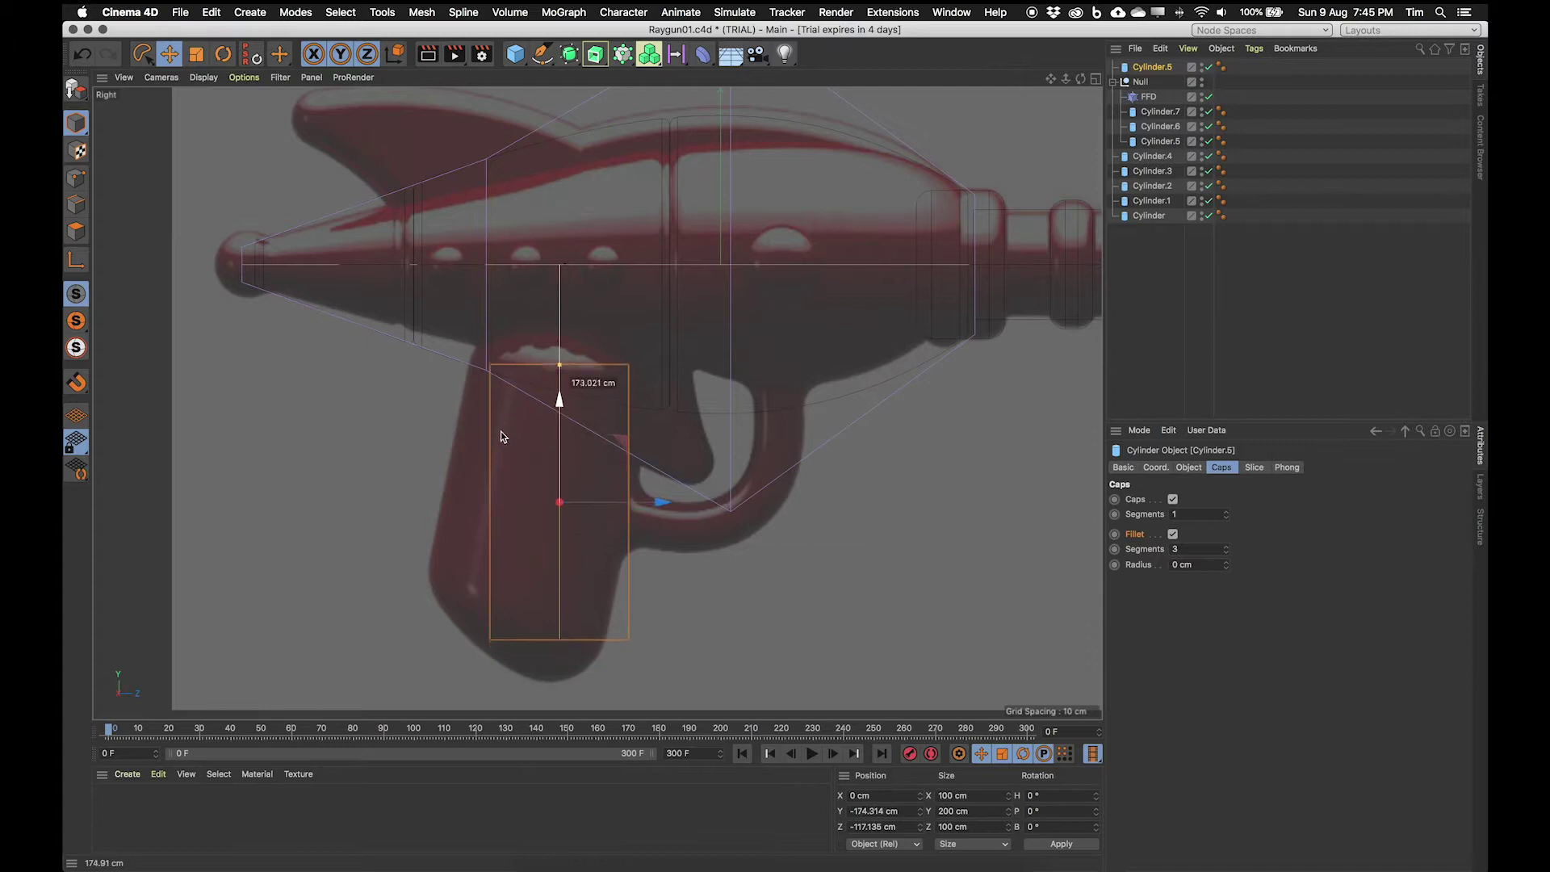
{"action": "left_click_drag", "start_coordinate": [661, 489], "coordinate": [643, 491]}
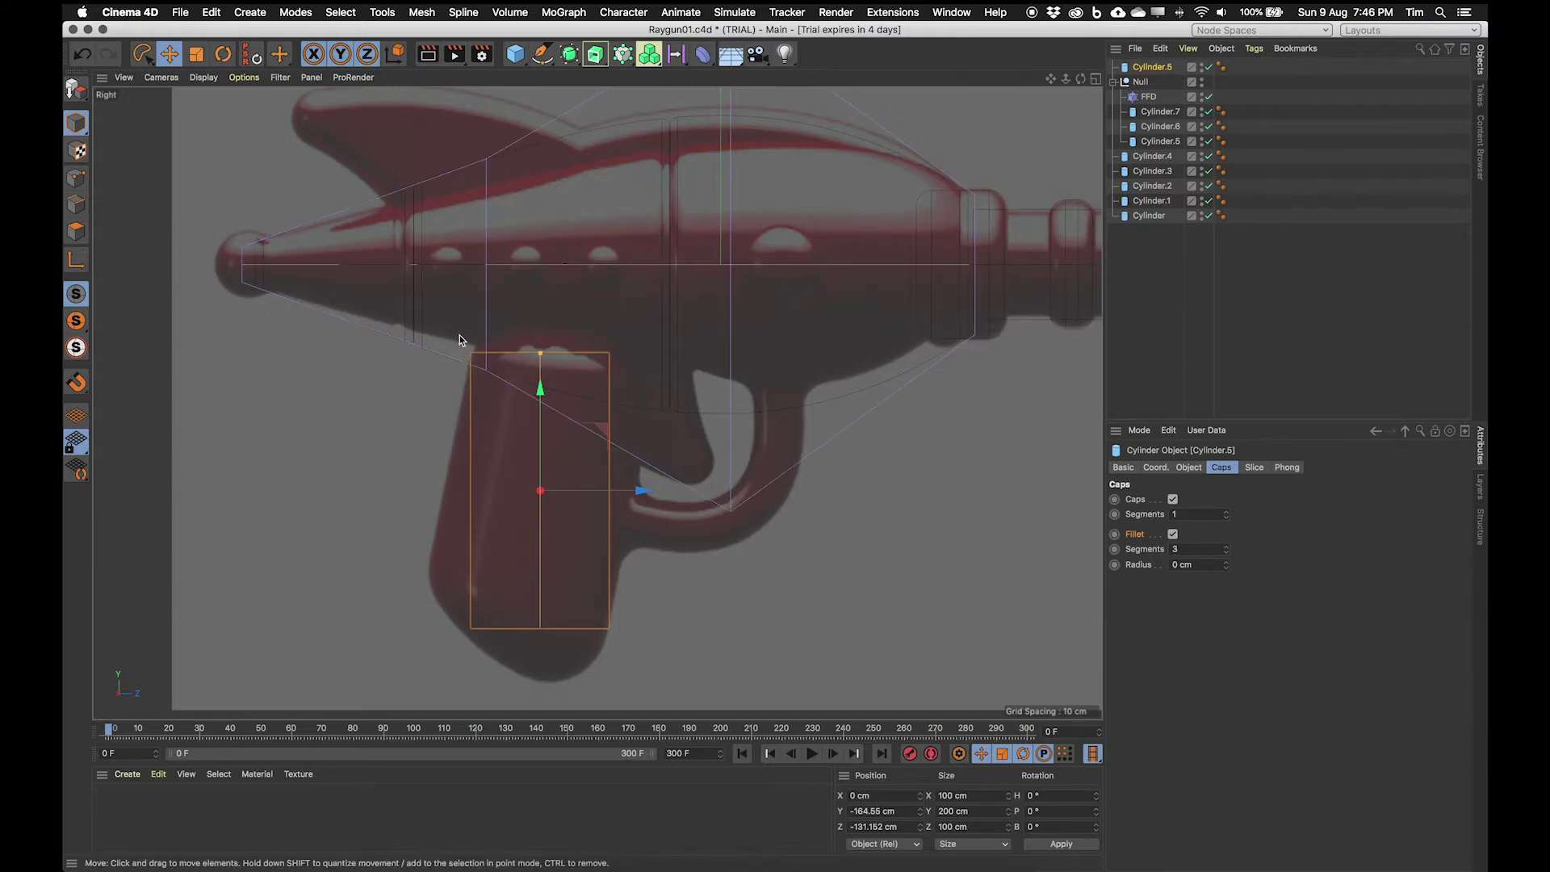
Step: Tilt the cylinder to match the grip's slant, with pitch about -11.2°, and set its radius to about 67 cm
{"action": "key", "text": "r"}
{"action": "left_click_drag", "start_coordinate": [579, 446], "coordinate": [588, 452]}
{"action": "left_click", "coordinate": [1157, 66]}
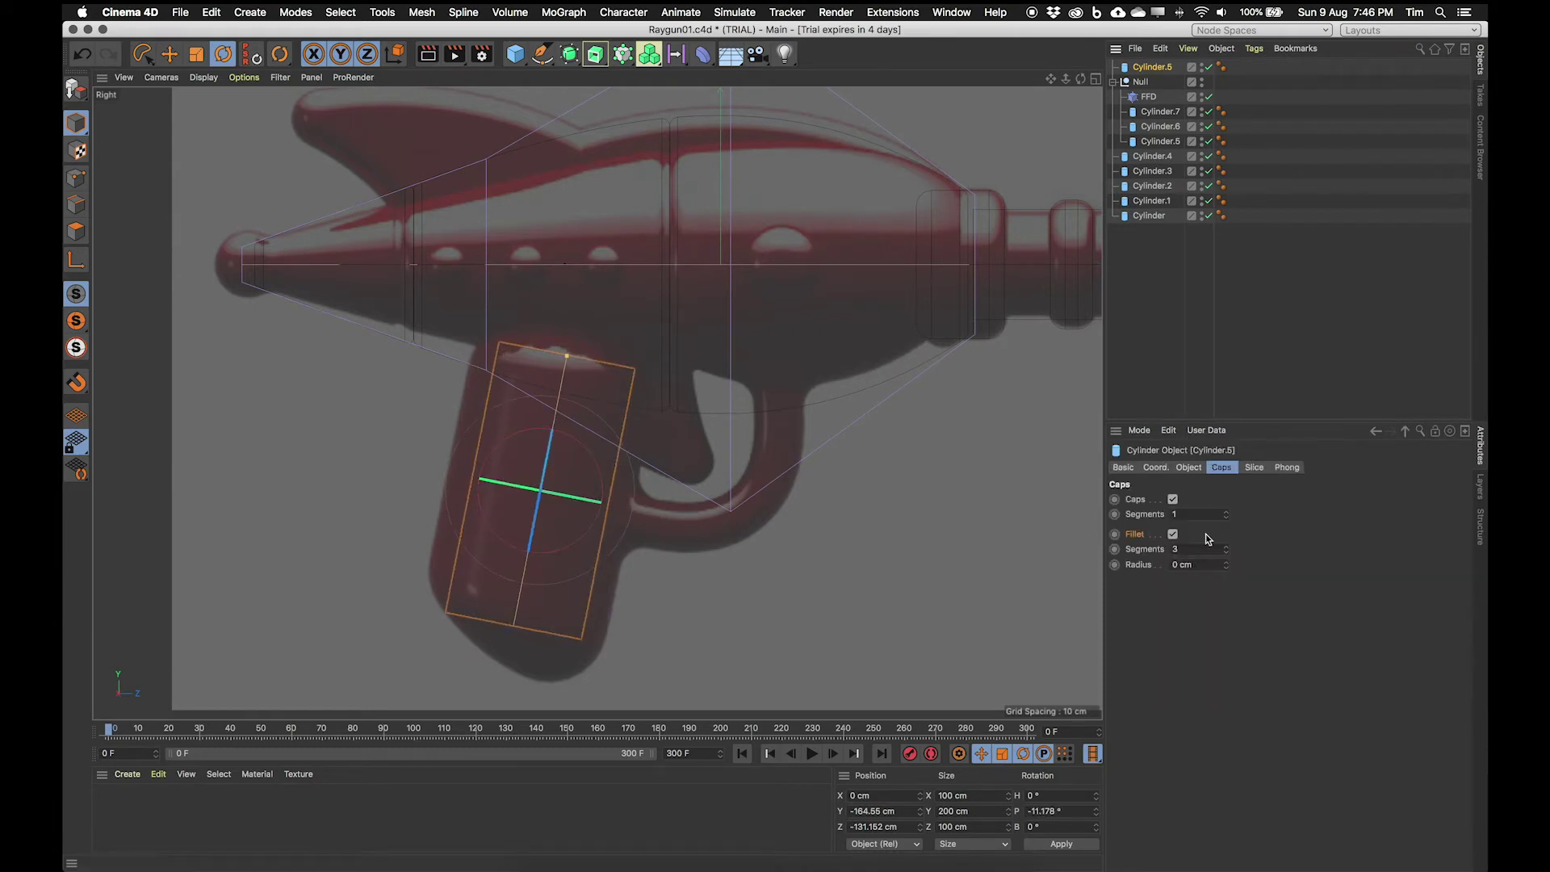
{"action": "left_click", "coordinate": [1190, 468]}
{"action": "left_click_drag", "start_coordinate": [1262, 507], "coordinate": [1262, 487]}
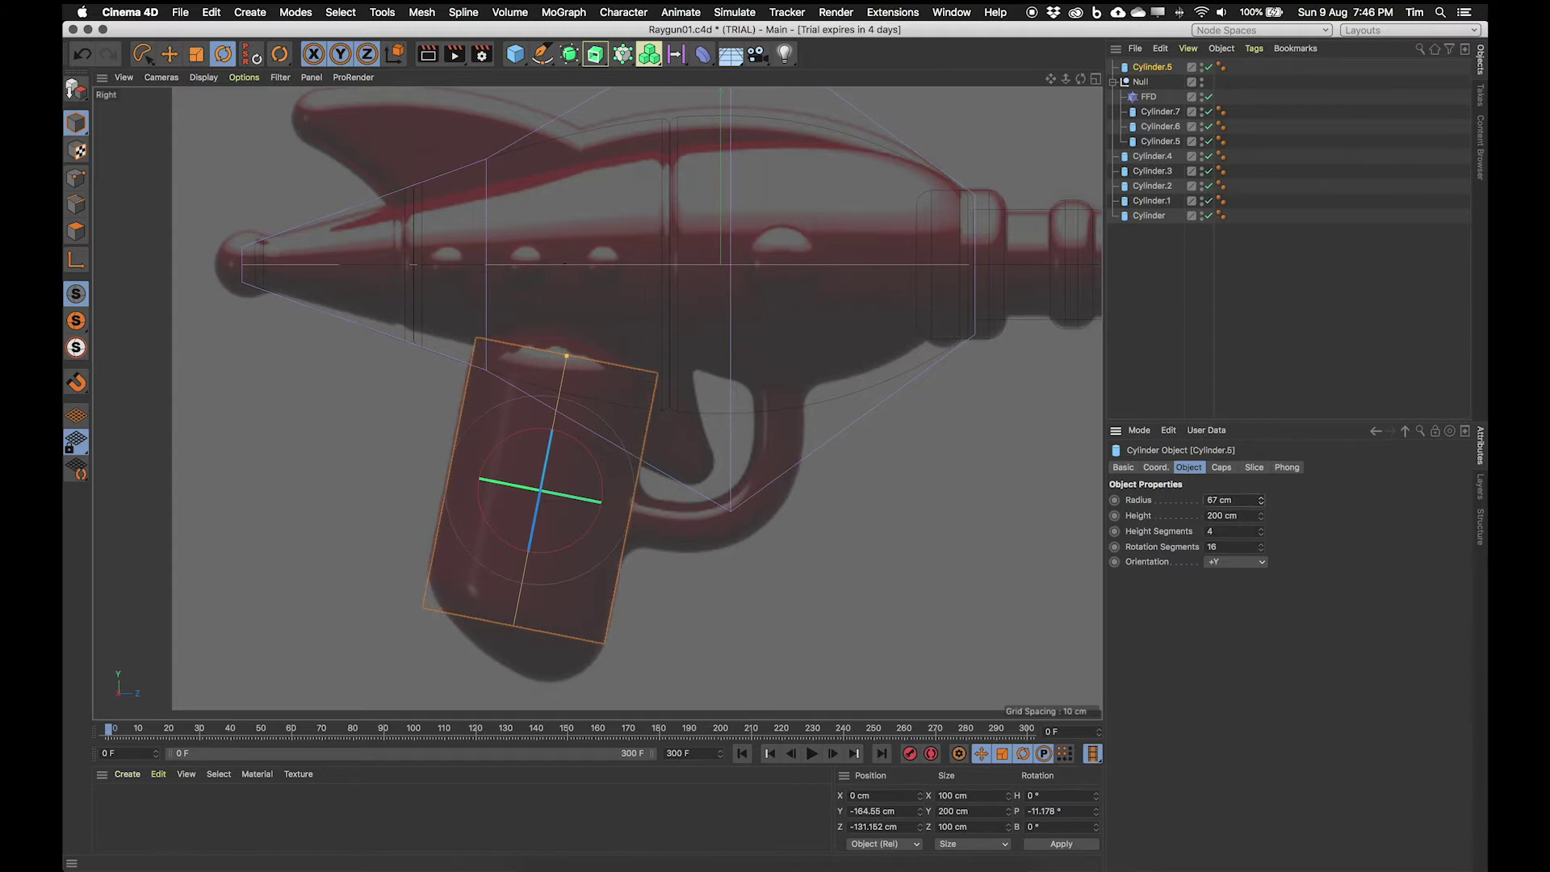
Step: Set the grip cylinder's height to about 238 cm and round its caps with a 25 cm fillet
{"action": "left_click_drag", "start_coordinate": [1262, 518], "coordinate": [1261, 498]}
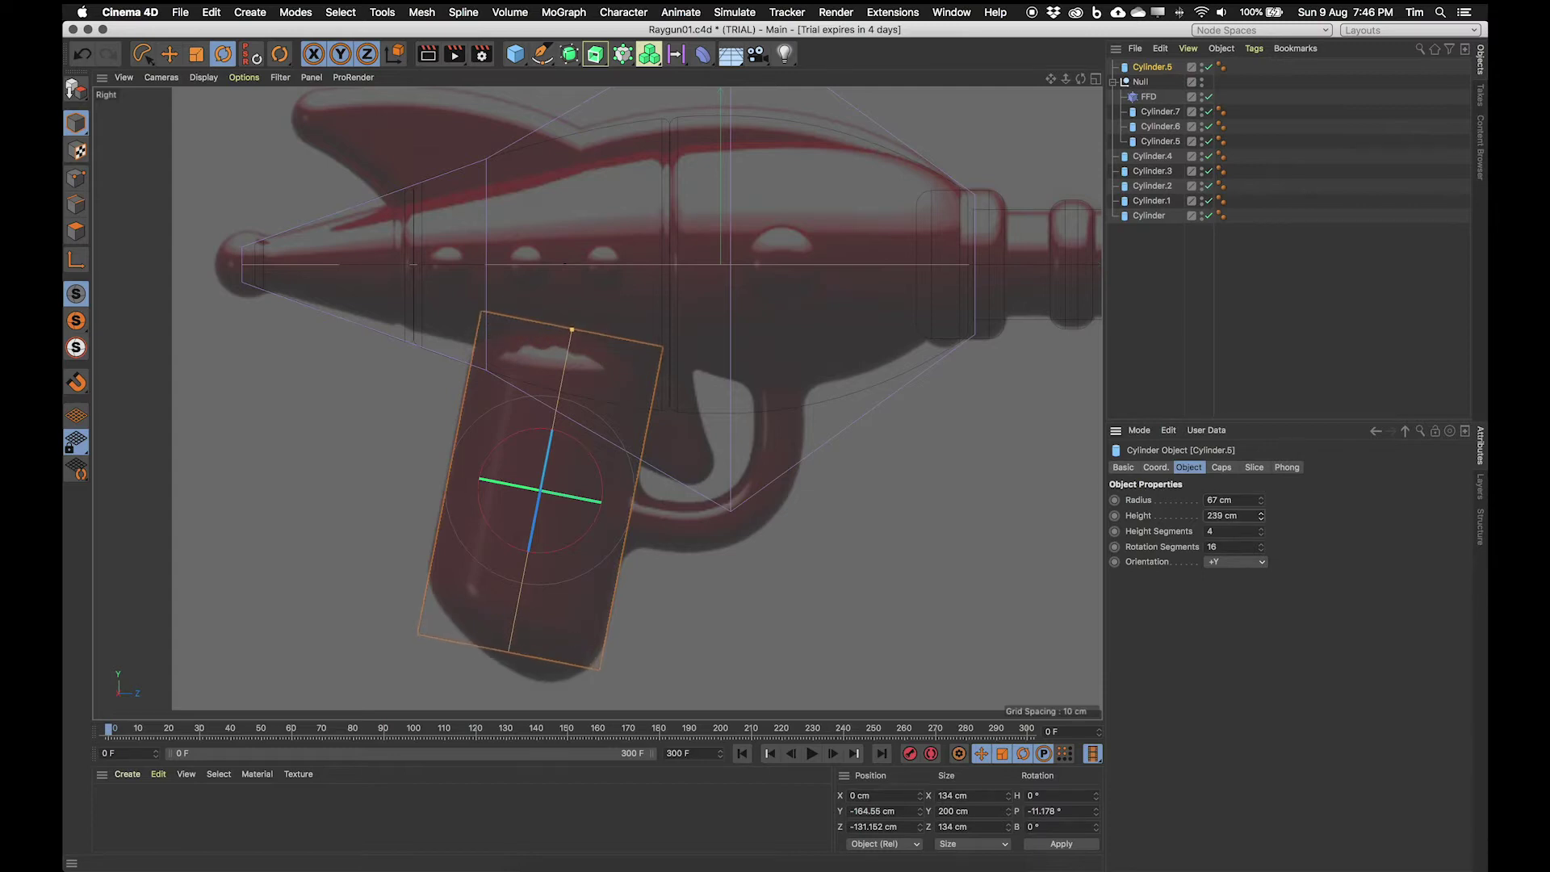
{"action": "left_click", "coordinate": [1222, 468]}
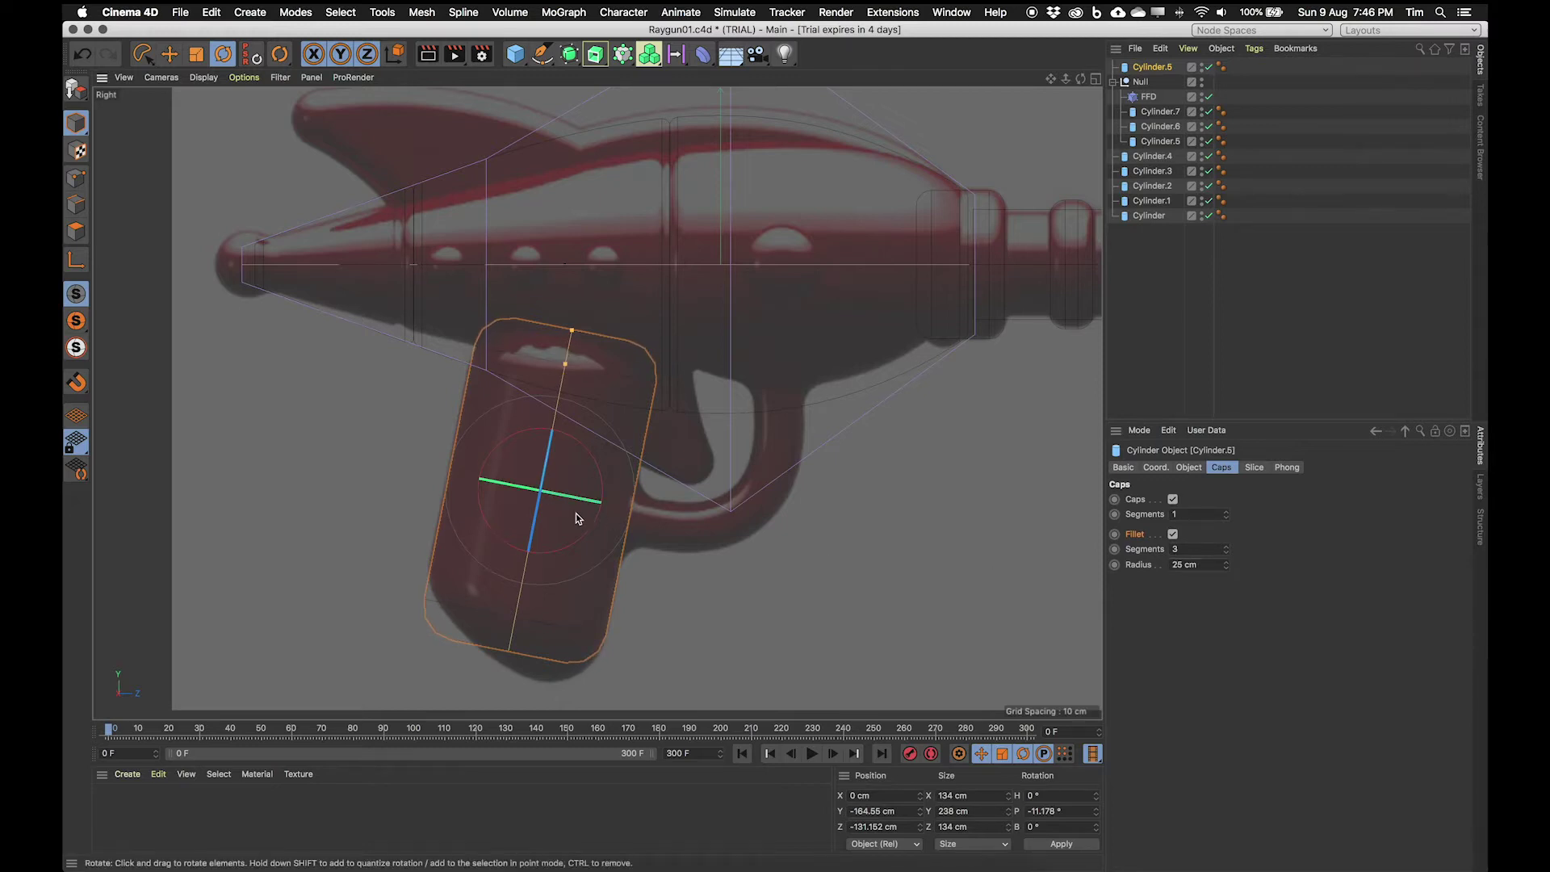
Step: Lower the grip cylinder along its own axis to about Y -176 cm and set its cap fillet radius to 30 cm
{"action": "scroll", "coordinate": [575, 512], "scroll_direction": "up", "scroll_amount": 3}
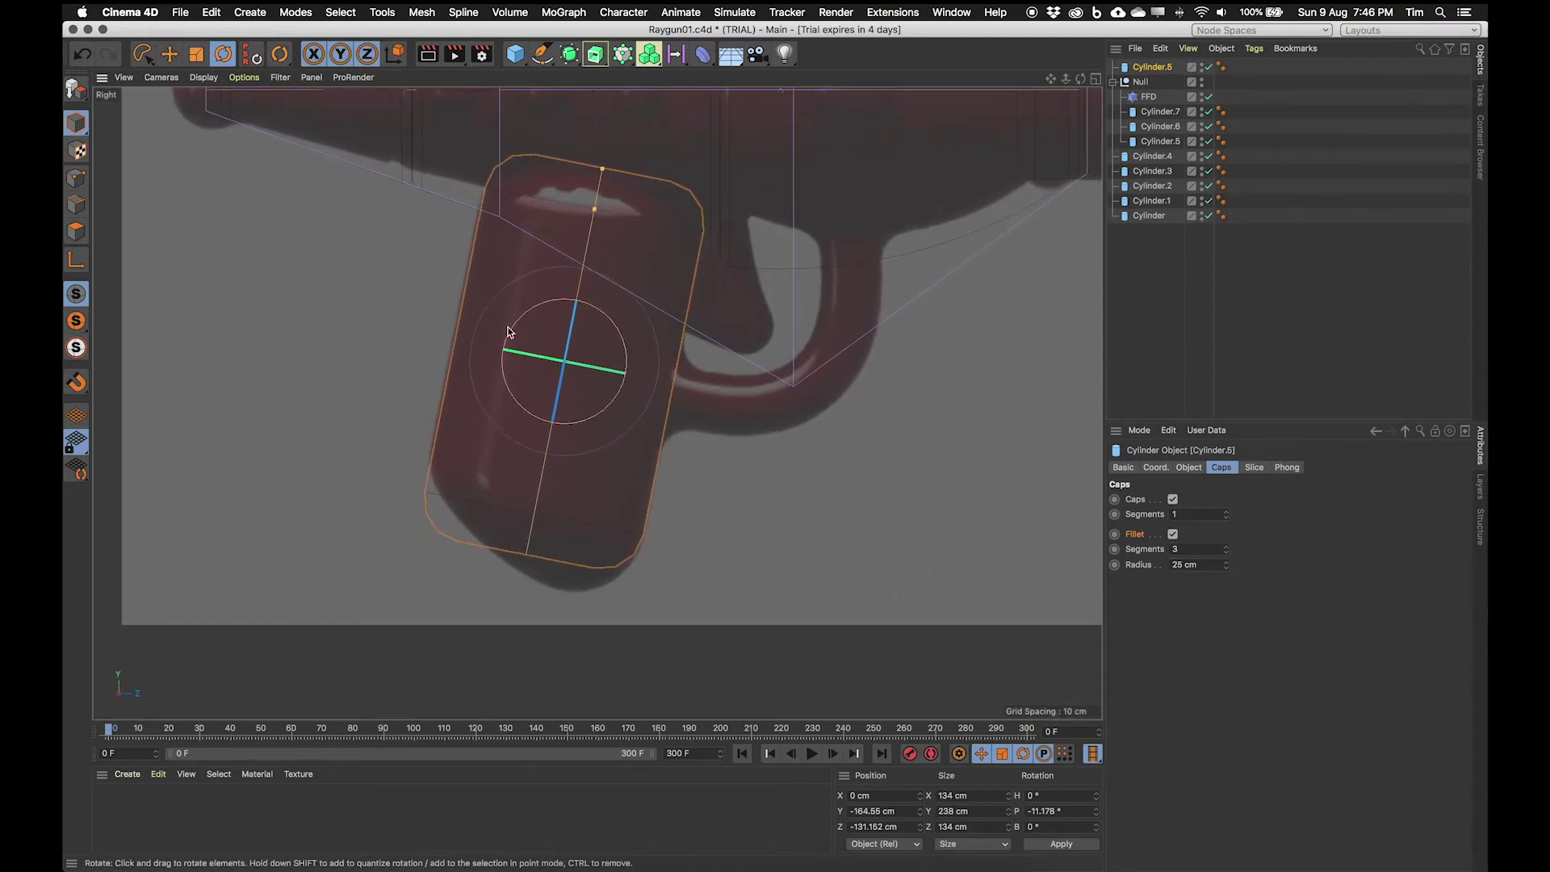
{"action": "left_click", "coordinate": [169, 53]}
{"action": "left_click_drag", "start_coordinate": [589, 284], "coordinate": [593, 296]}
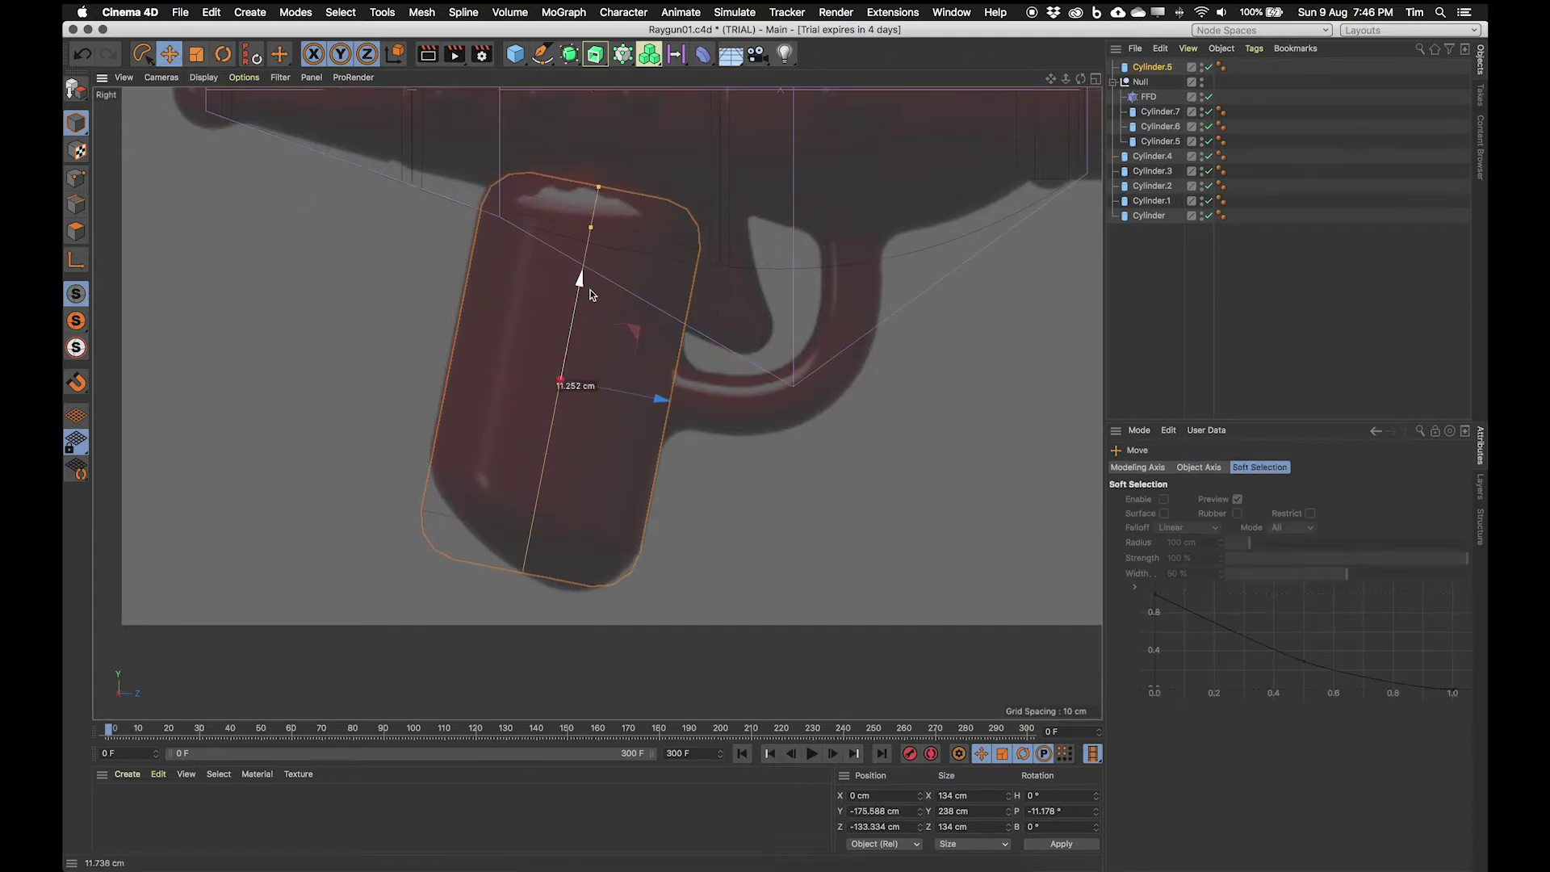
{"action": "left_click", "coordinate": [1161, 70]}
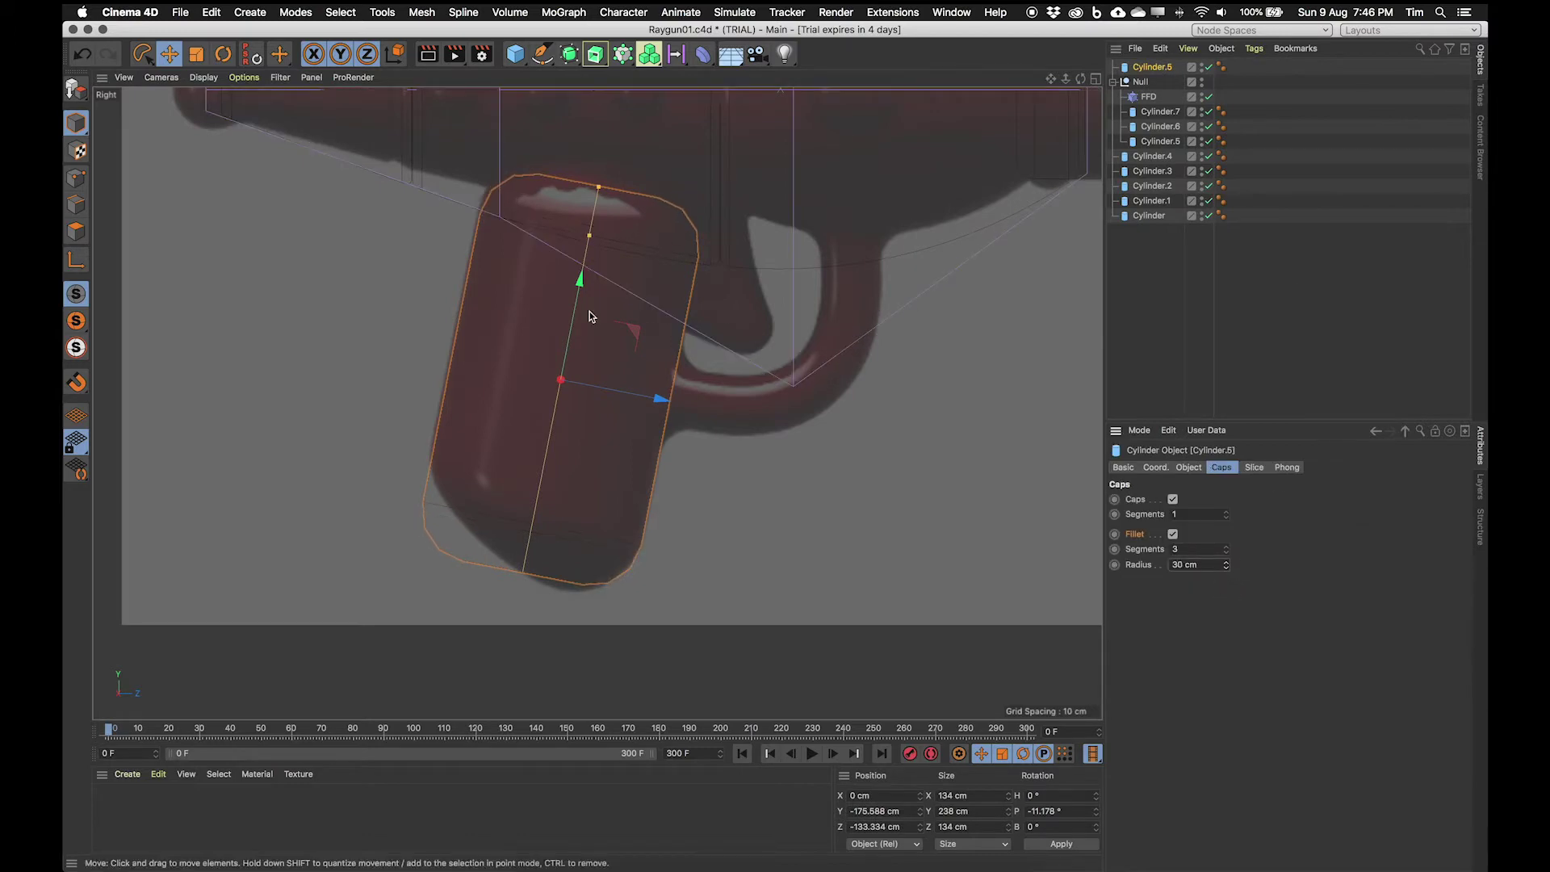
Step: Lengthen the grip cylinder to 280 cm and raise it along its axis to about Y -160 cm and Z -130 cm
{"action": "left_click", "coordinate": [1189, 467]}
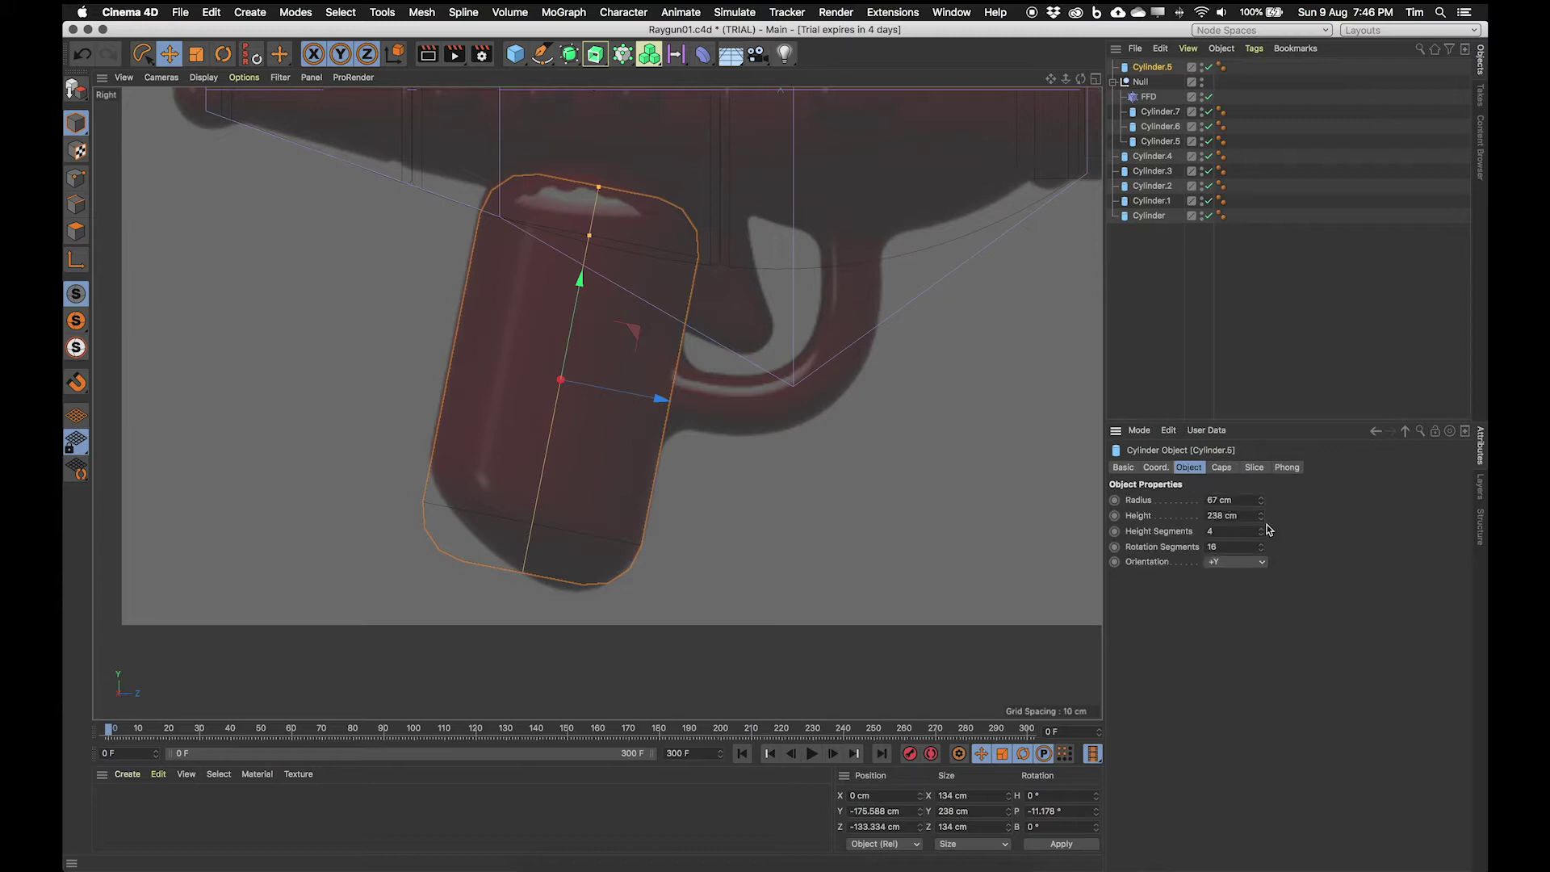
{"action": "left_click_drag", "start_coordinate": [1263, 522], "coordinate": [1264, 489]}
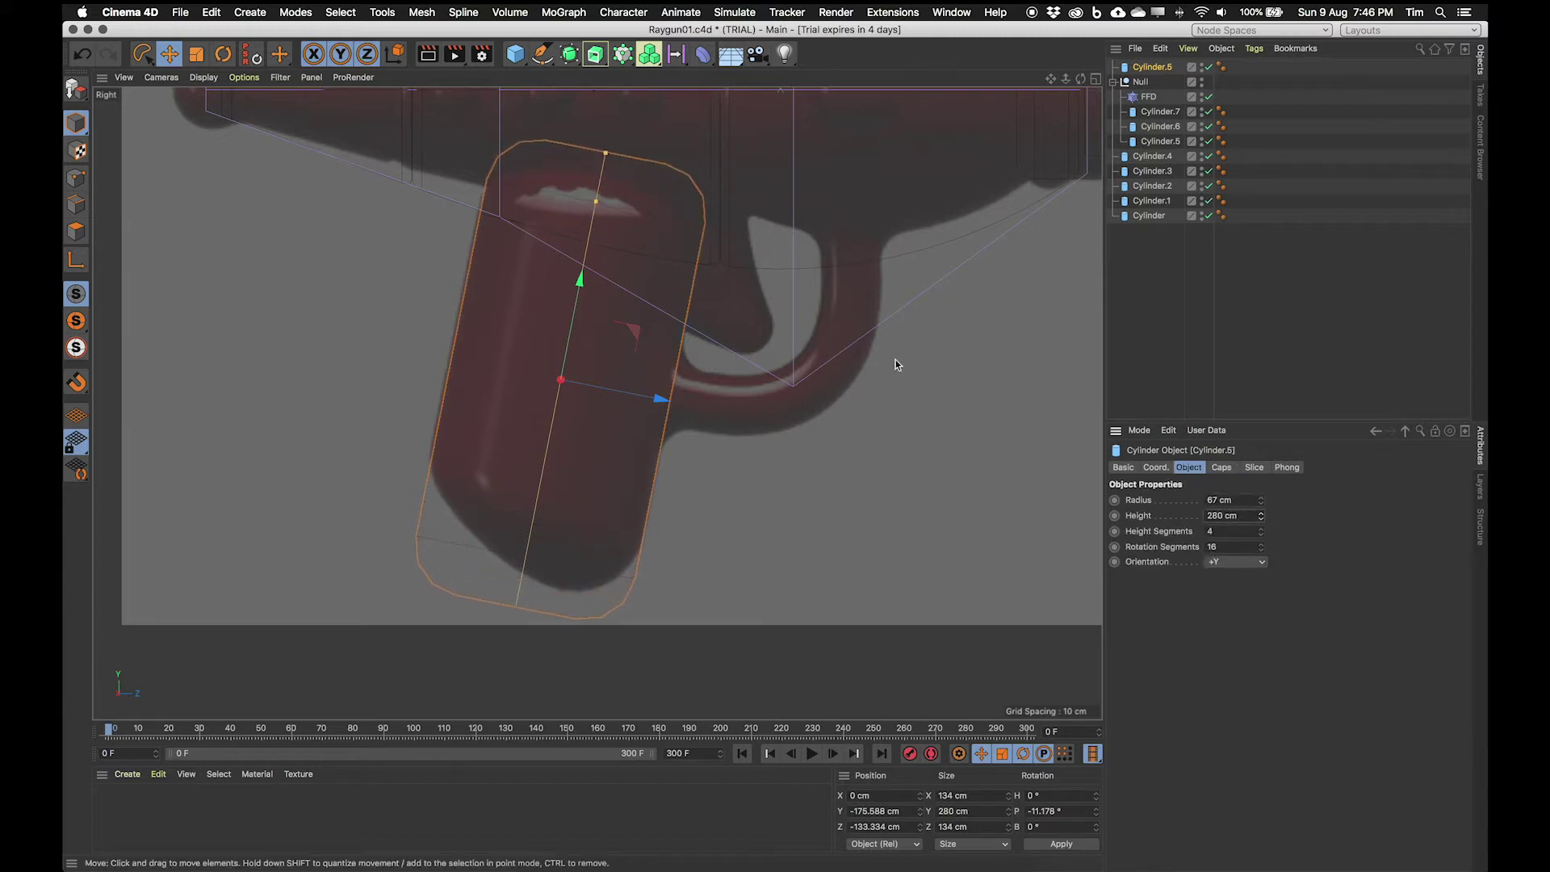
{"action": "left_click_drag", "start_coordinate": [581, 278], "coordinate": [587, 268]}
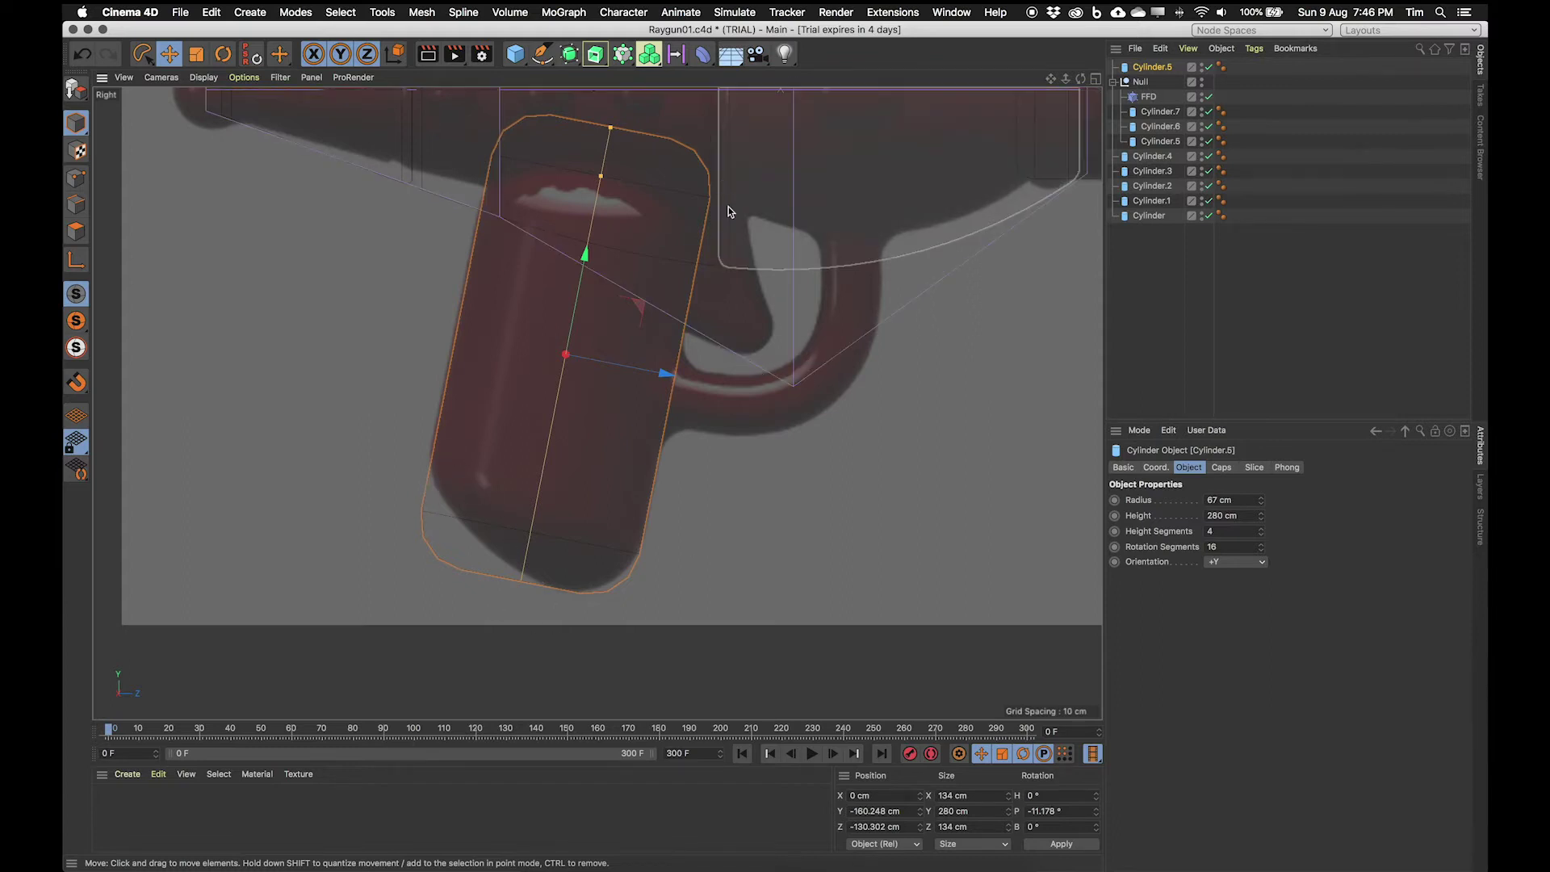
Step: Examine from several angles in the perspective view how the grip cylinder meets the raygun body
{"action": "middle_click", "coordinate": [1093, 107]}
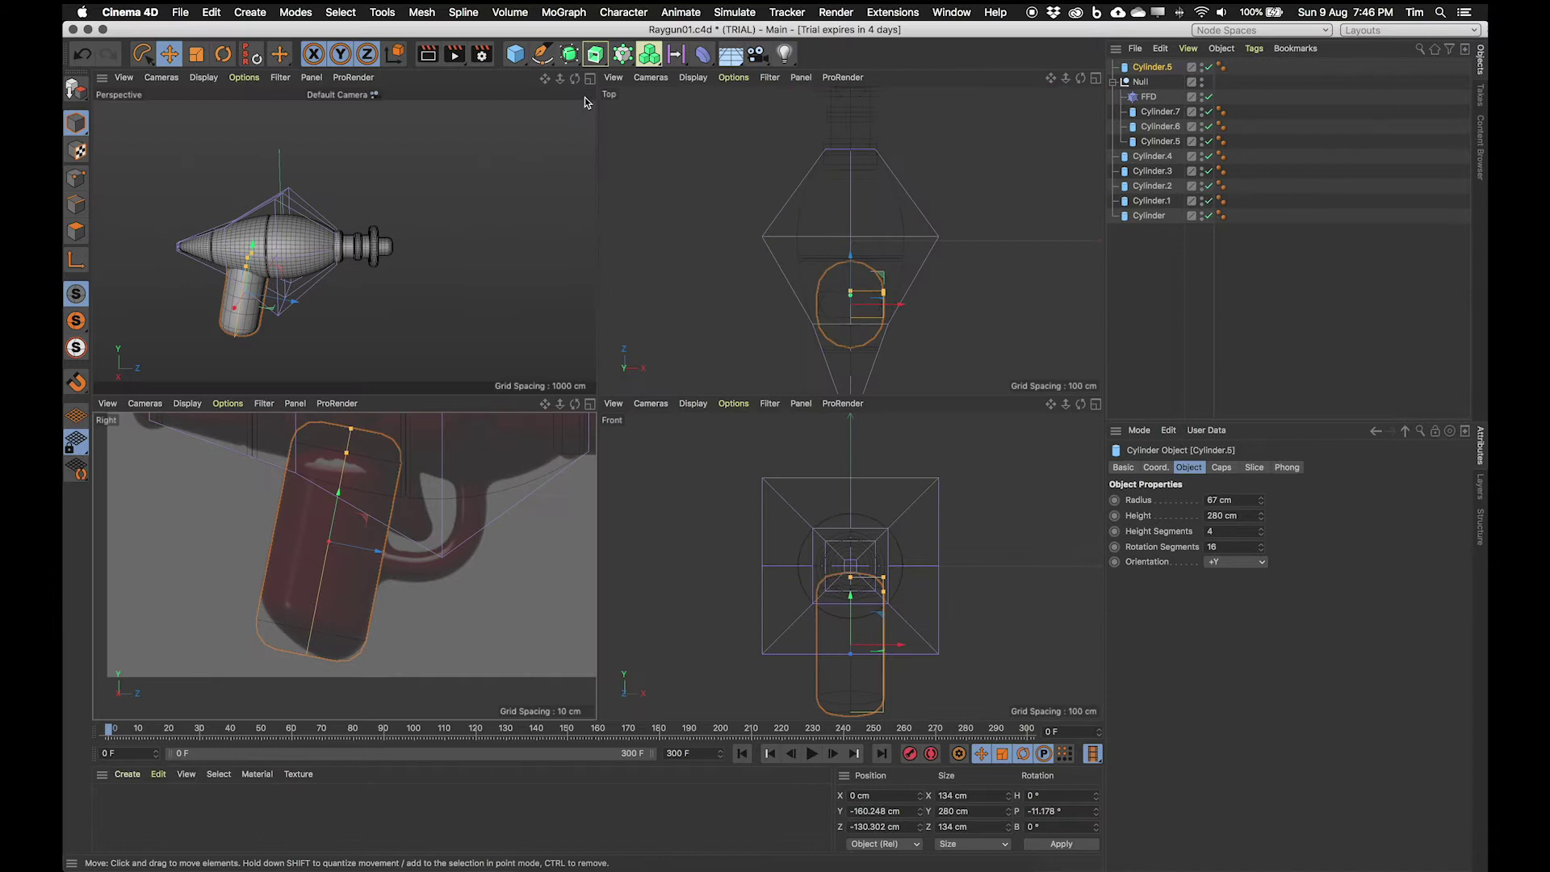
{"action": "middle_click", "coordinate": [548, 307]}
{"action": "left_click_drag", "start_coordinate": [517, 380], "coordinate": [662, 360], "text": "alt"}
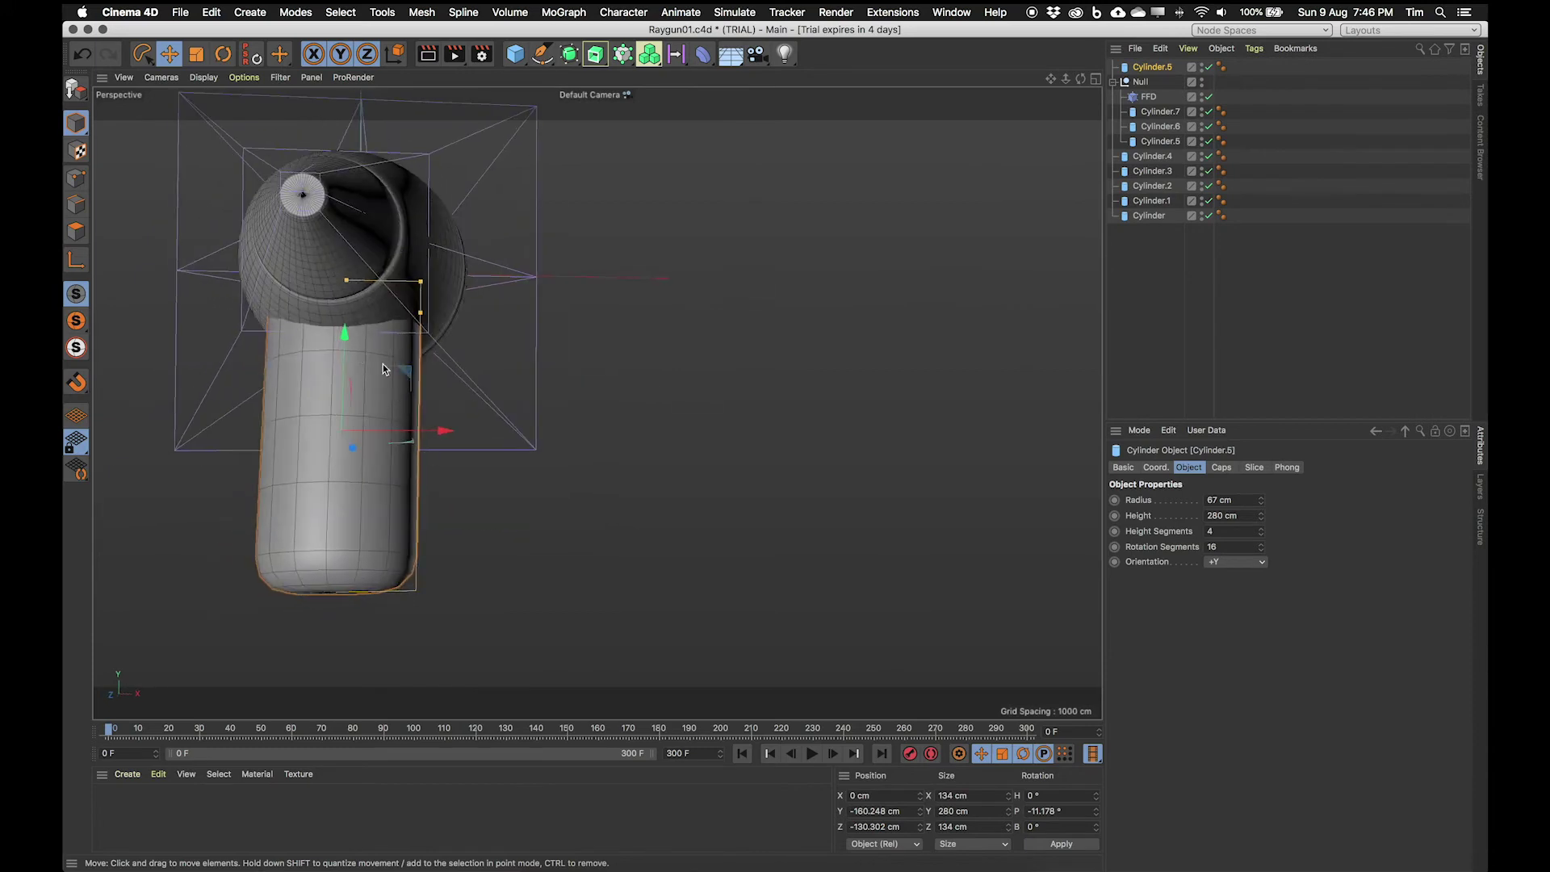
{"action": "left_click_drag", "start_coordinate": [270, 415], "coordinate": [234, 407], "text": "alt"}
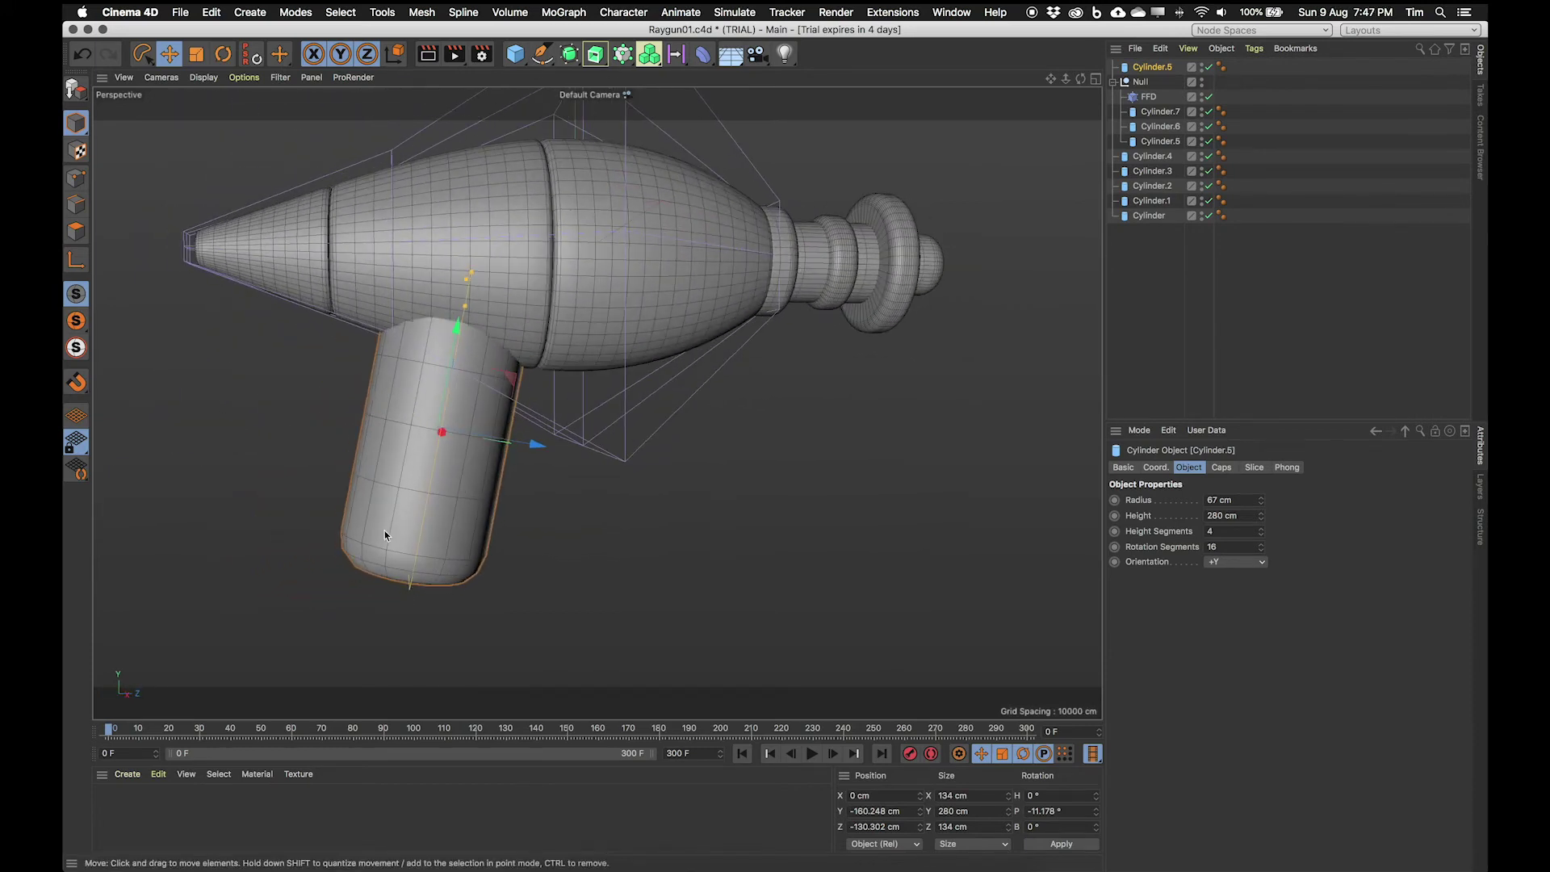
{"action": "left_click_drag", "start_coordinate": [361, 449], "coordinate": [680, 448], "text": "alt"}
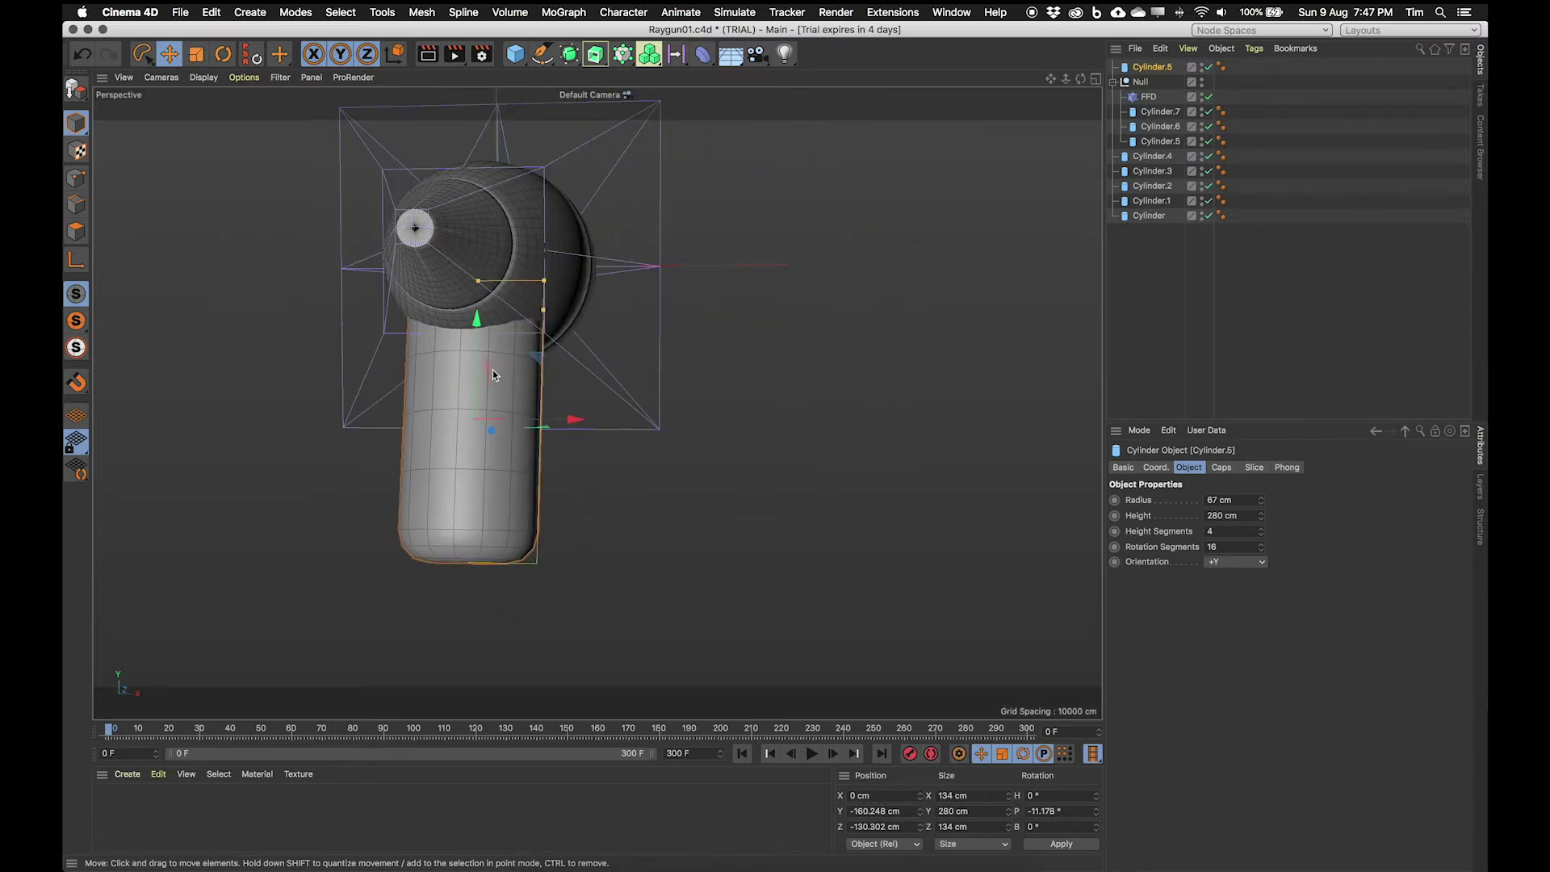
{"action": "left_click_drag", "start_coordinate": [457, 365], "coordinate": [332, 395], "text": "alt"}
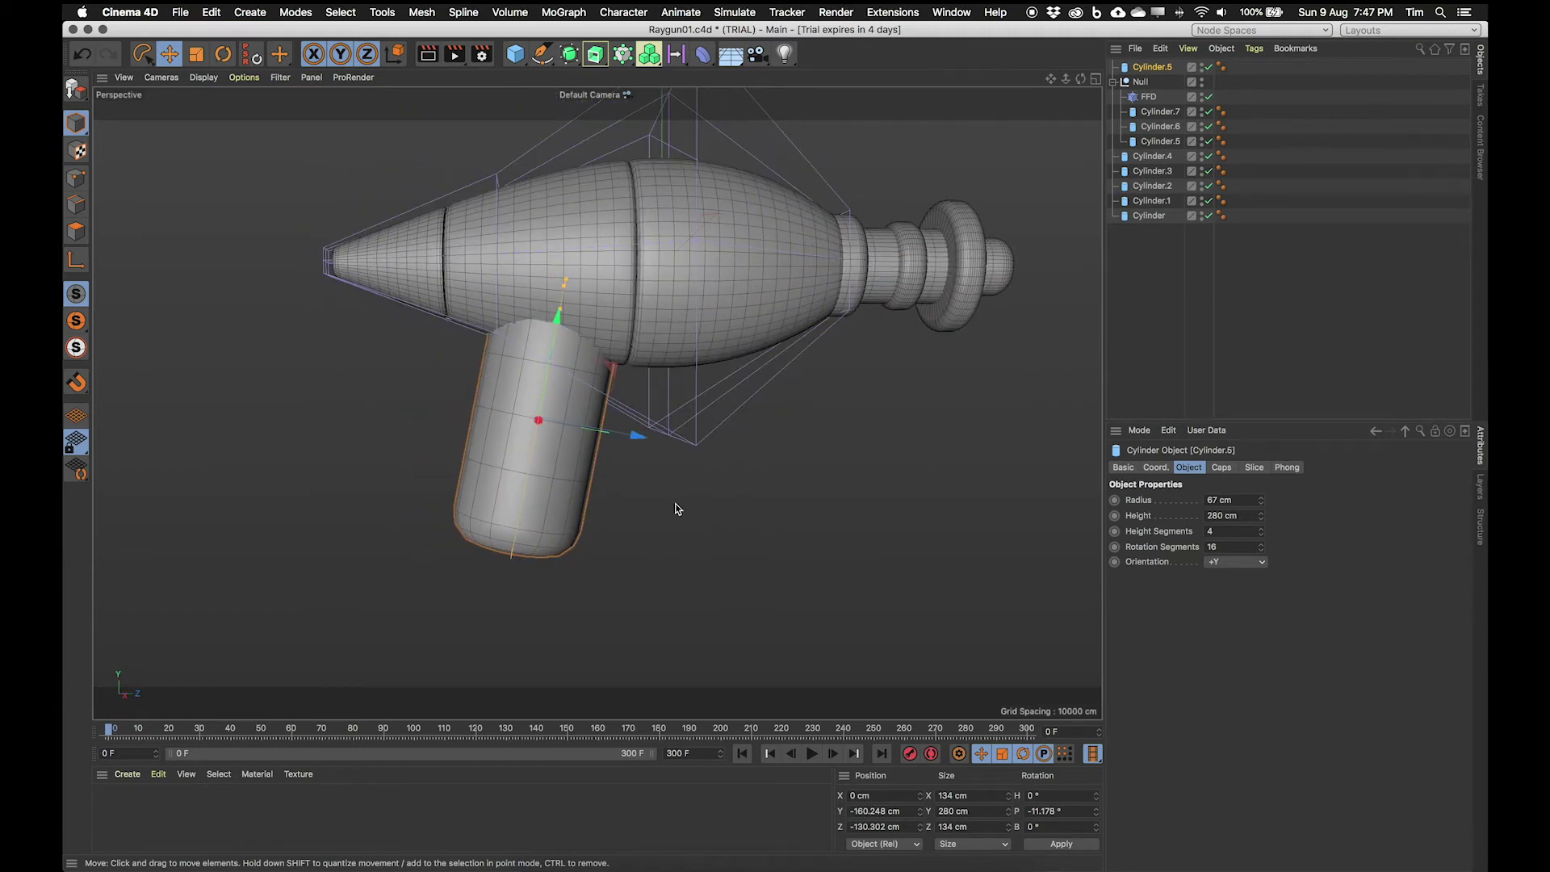
{"action": "middle_click_drag", "start_coordinate": [669, 422], "coordinate": [607, 477], "text": "alt"}
{"action": "scroll", "coordinate": [525, 501], "scroll_direction": "up", "scroll_amount": 3}
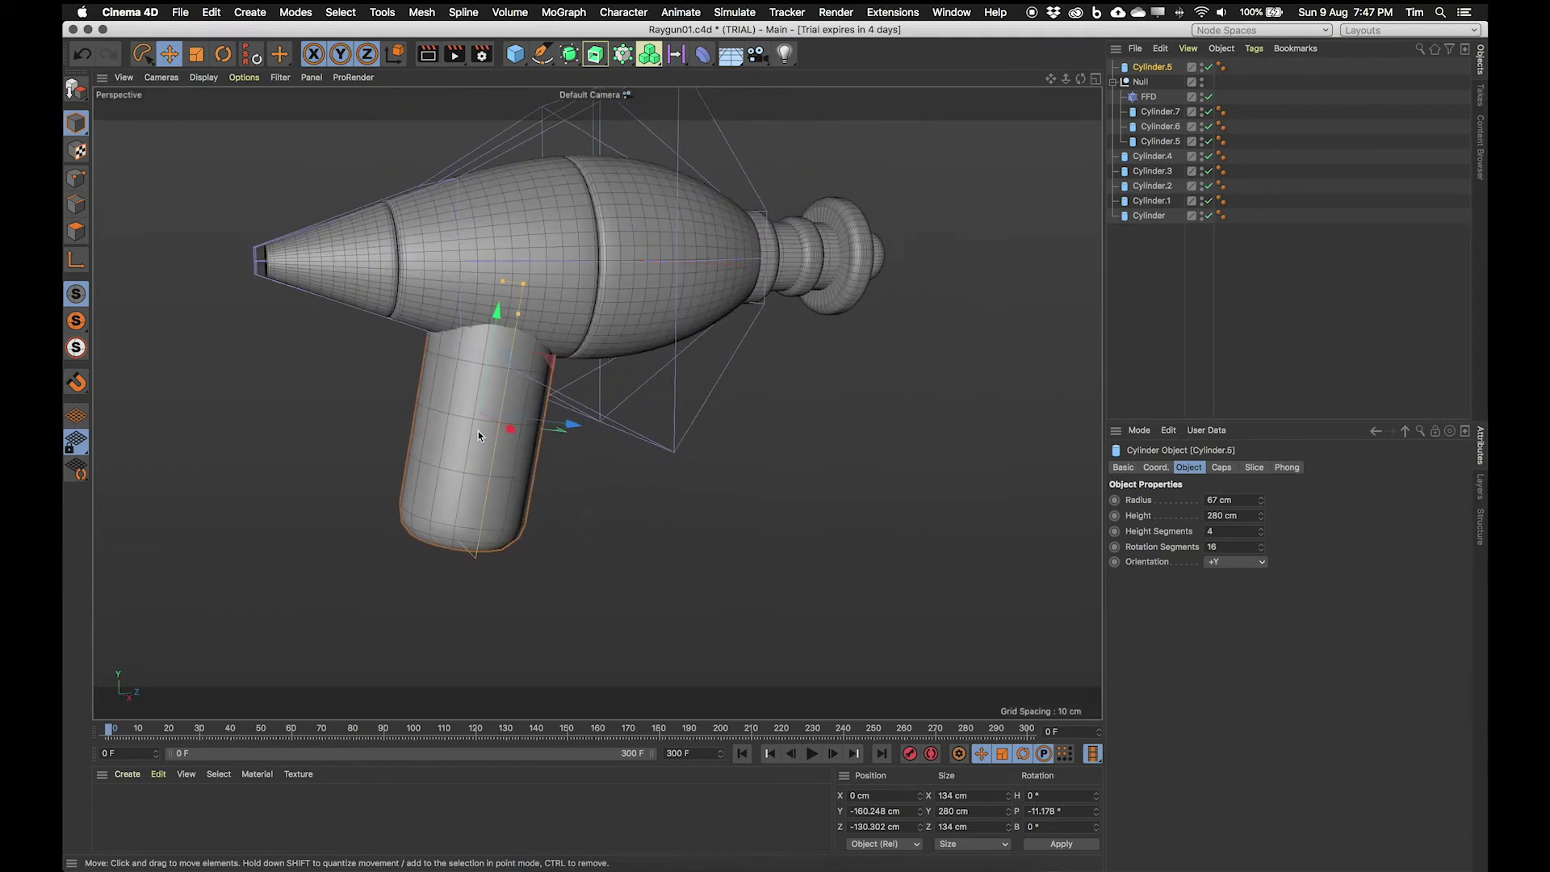
Step: Add an FFD deformer as a child of the grip cylinder and fit its cage to the parent
{"action": "left_click", "coordinate": [252, 12]}
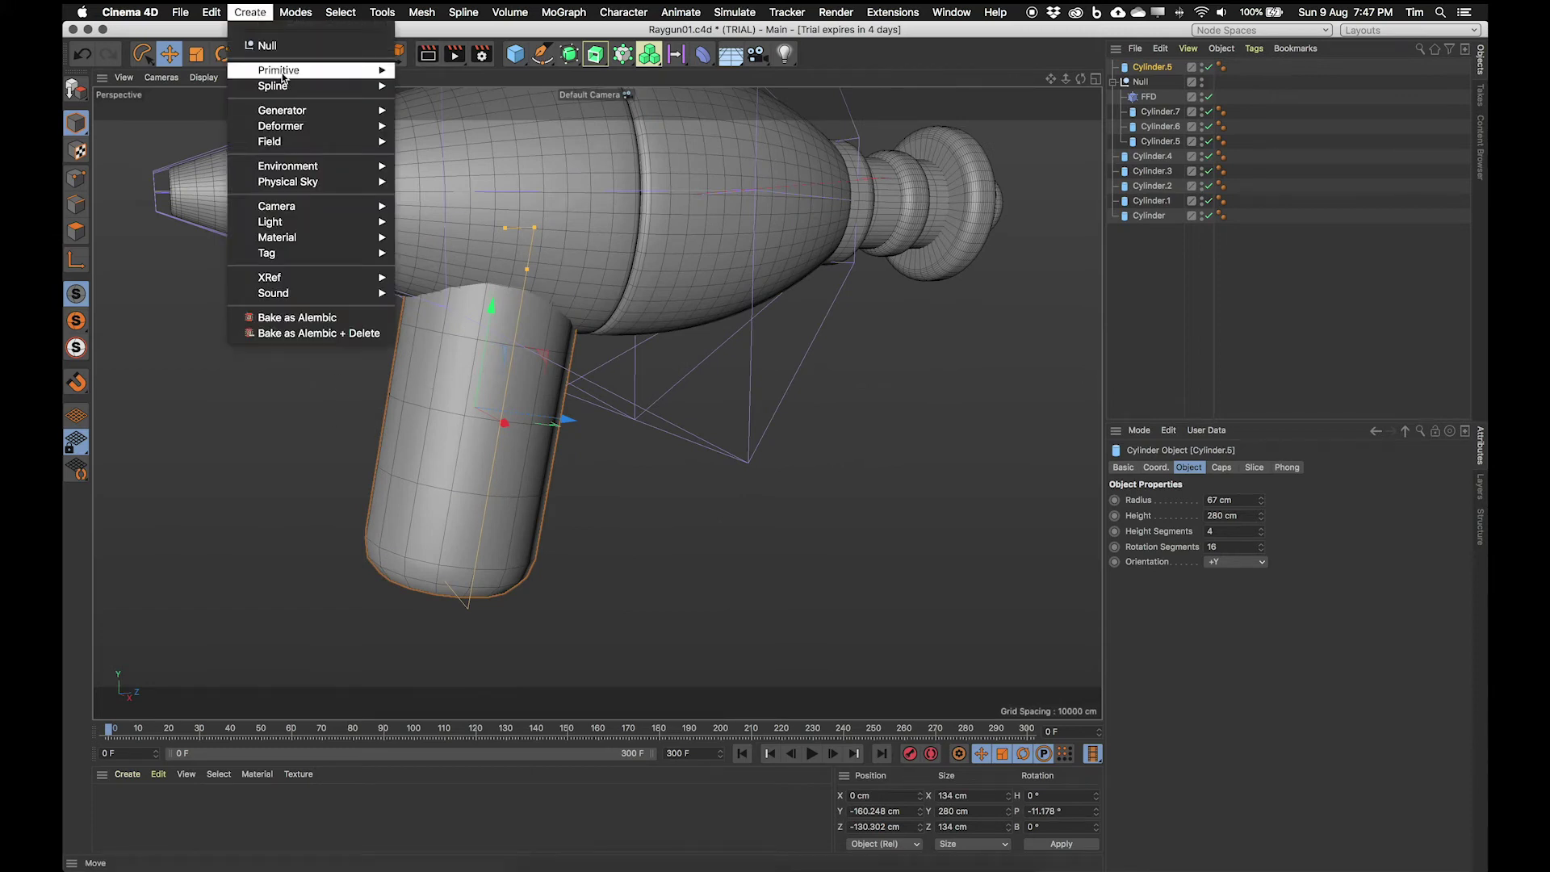
{"action": "mouse_move", "coordinate": [303, 126]}
{"action": "left_click", "coordinate": [470, 230]}
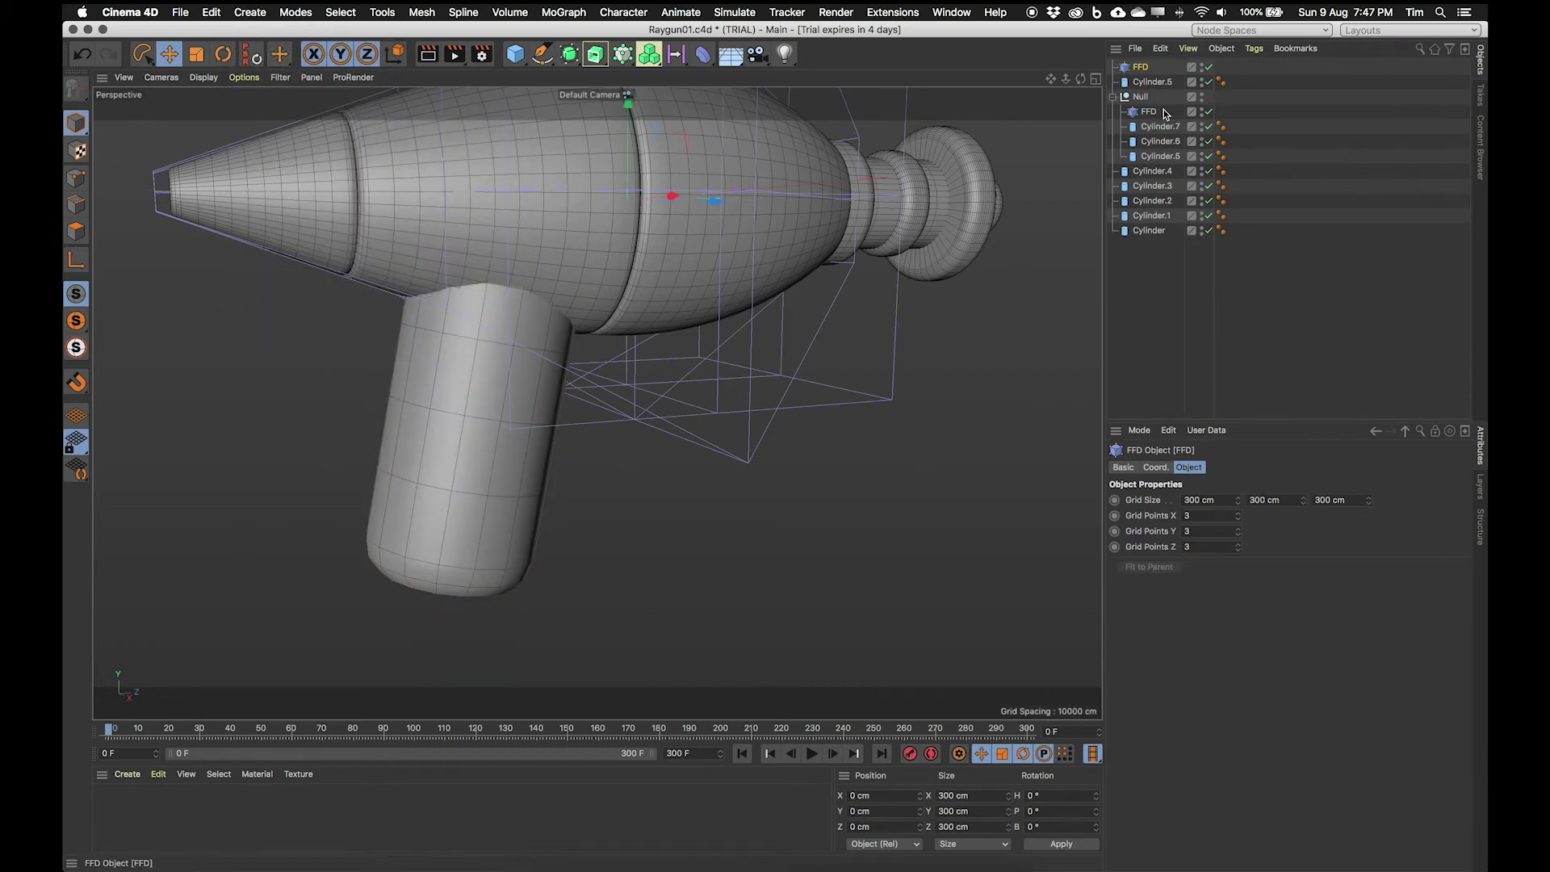
{"action": "left_click_drag", "start_coordinate": [1153, 84], "coordinate": [1155, 81]}
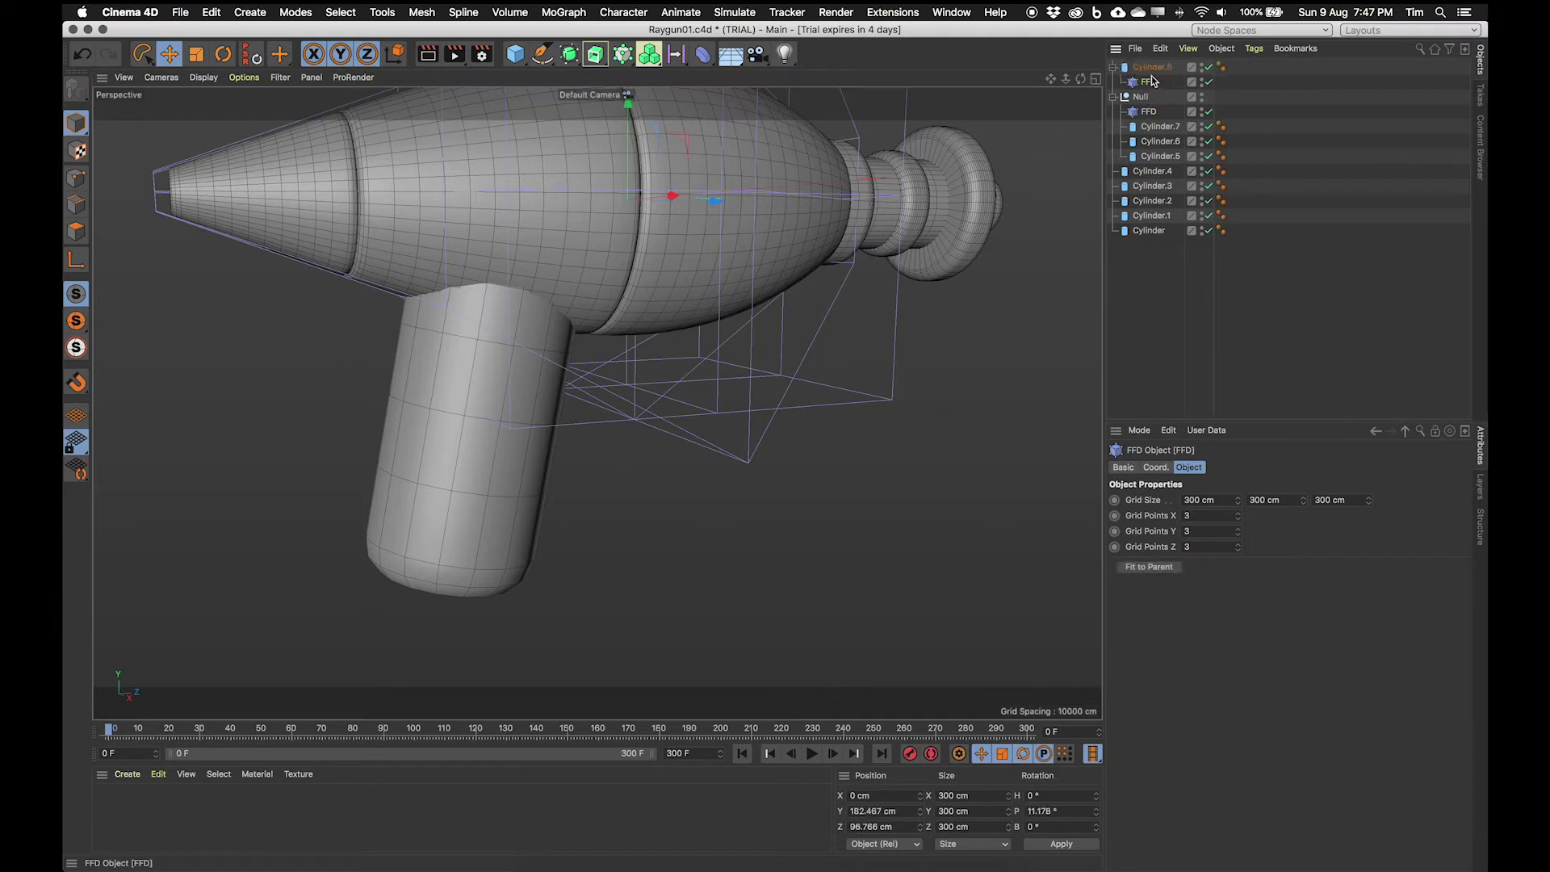
{"action": "left_click", "coordinate": [1159, 570]}
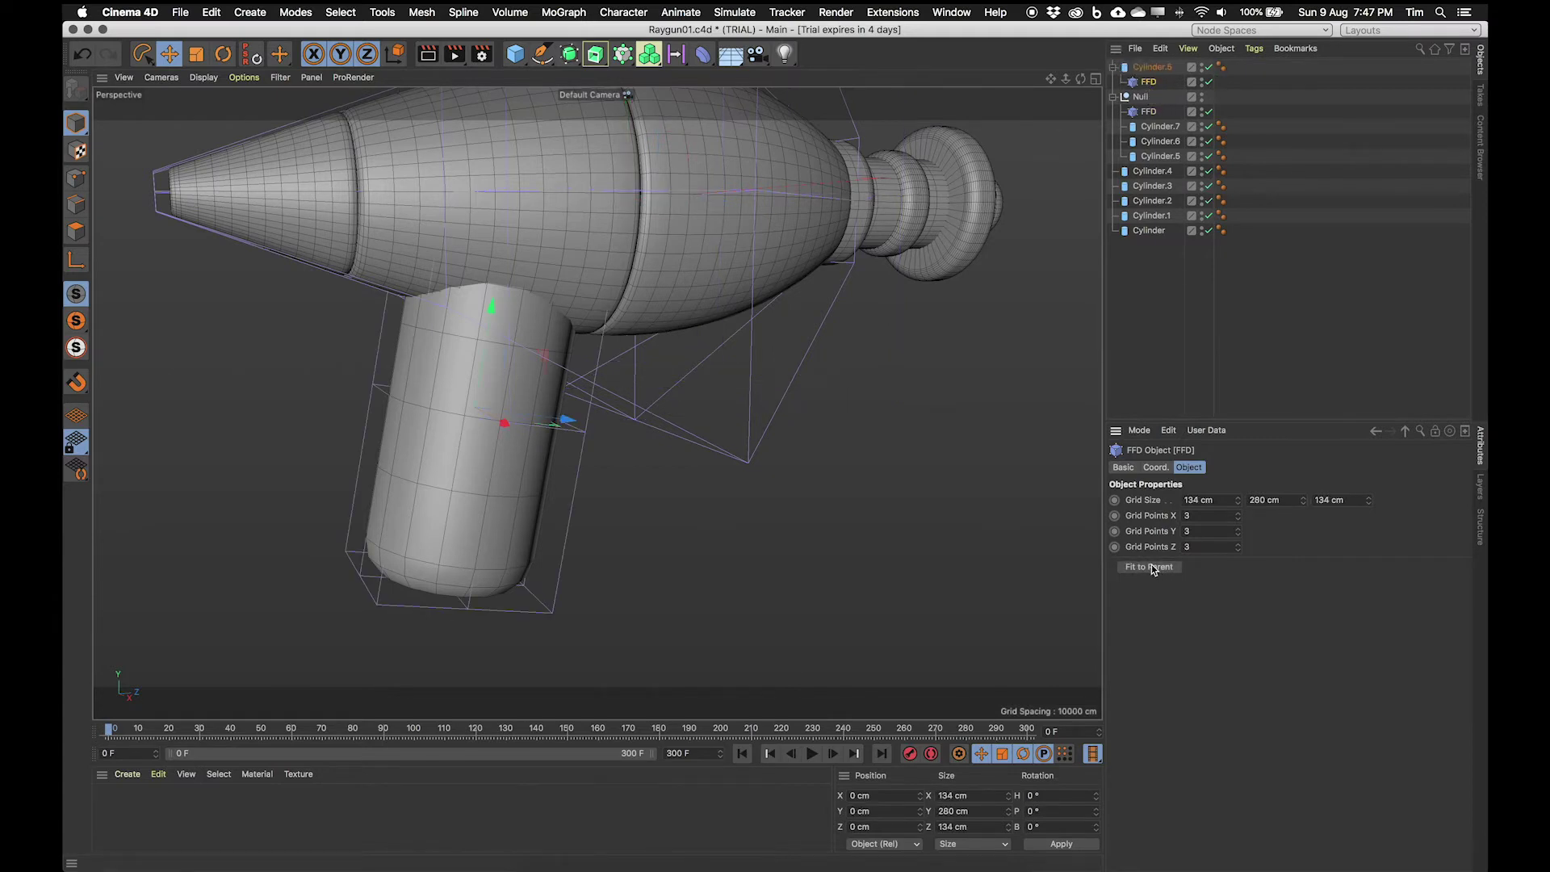
Step: Set the grip FFD's number of grid points in Y to 4
{"action": "scroll", "coordinate": [381, 429], "scroll_direction": "up", "scroll_amount": 3}
{"action": "scroll", "coordinate": [382, 429], "scroll_direction": "up", "scroll_amount": 2}
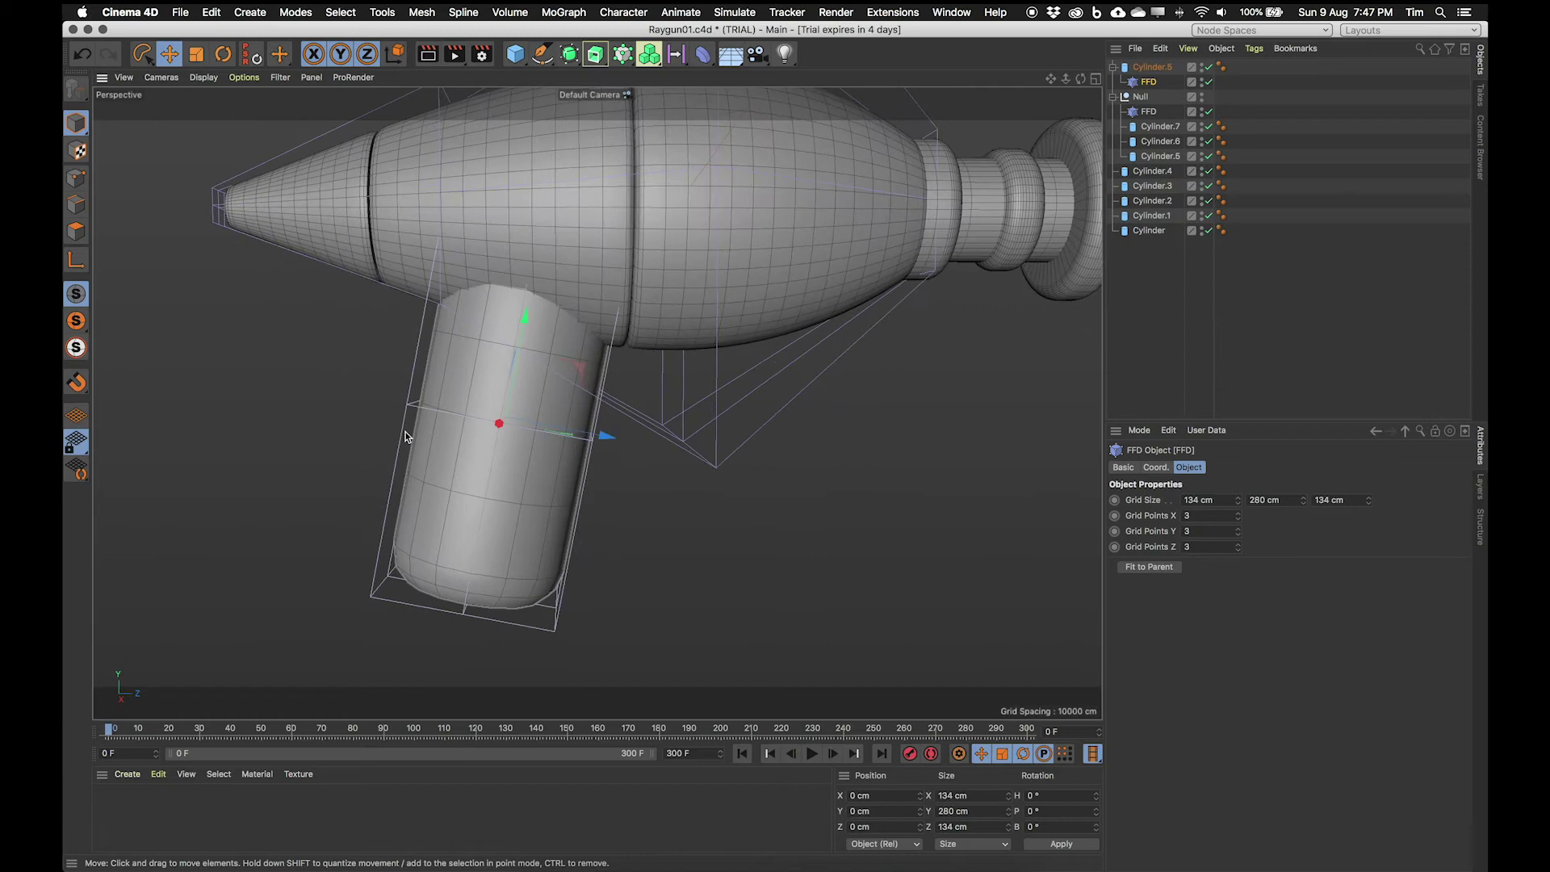
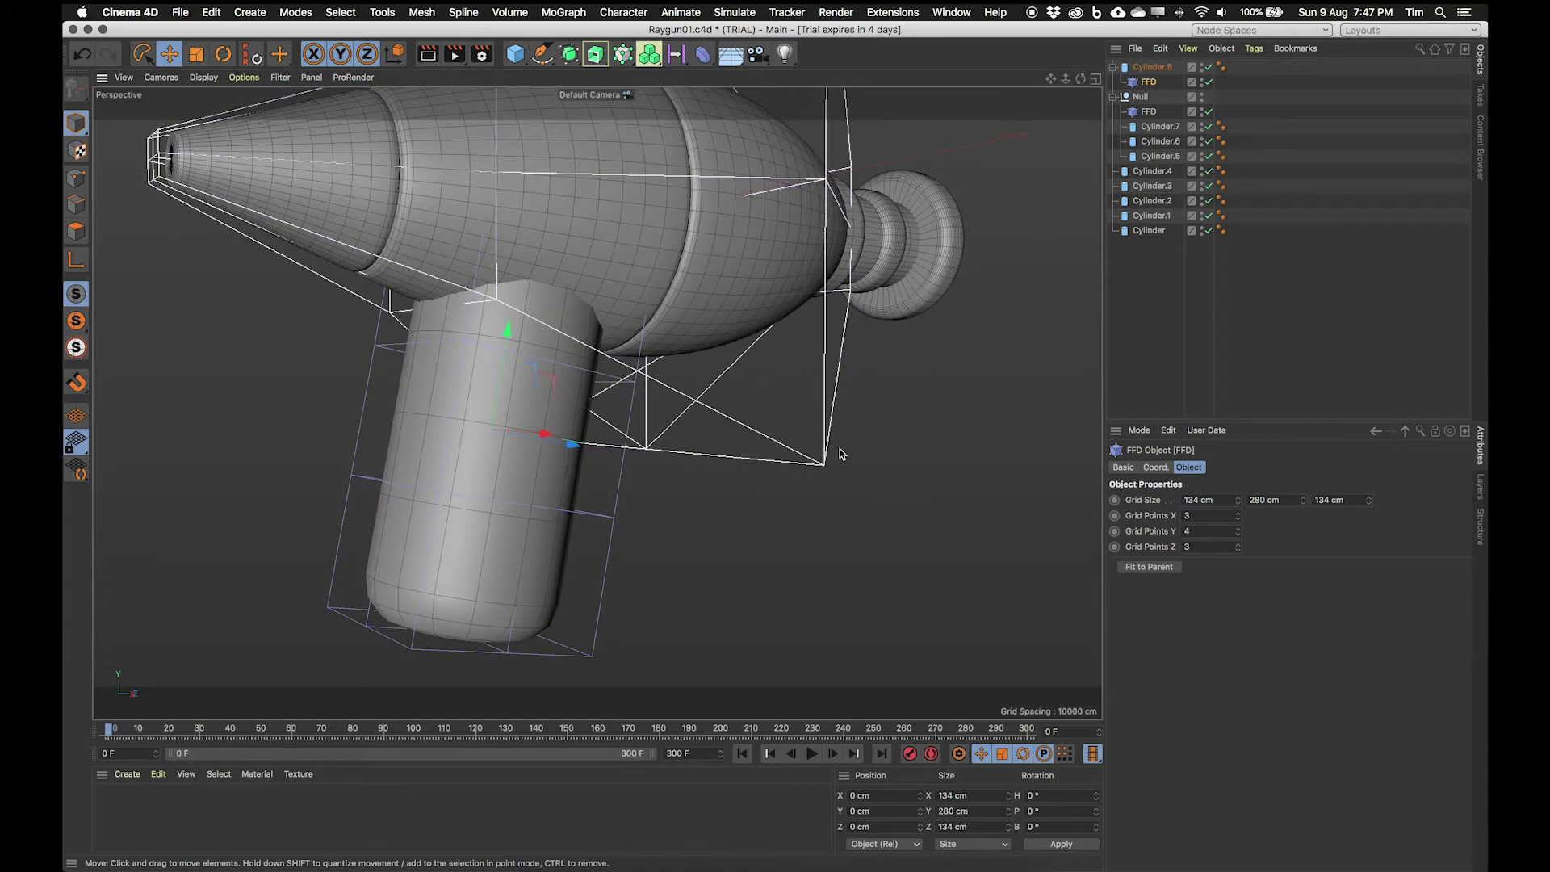
{"action": "left_click_drag", "start_coordinate": [802, 377], "coordinate": [506, 348], "text": "alt"}
{"action": "left_click_drag", "start_coordinate": [555, 486], "coordinate": [615, 339], "text": "alt"}
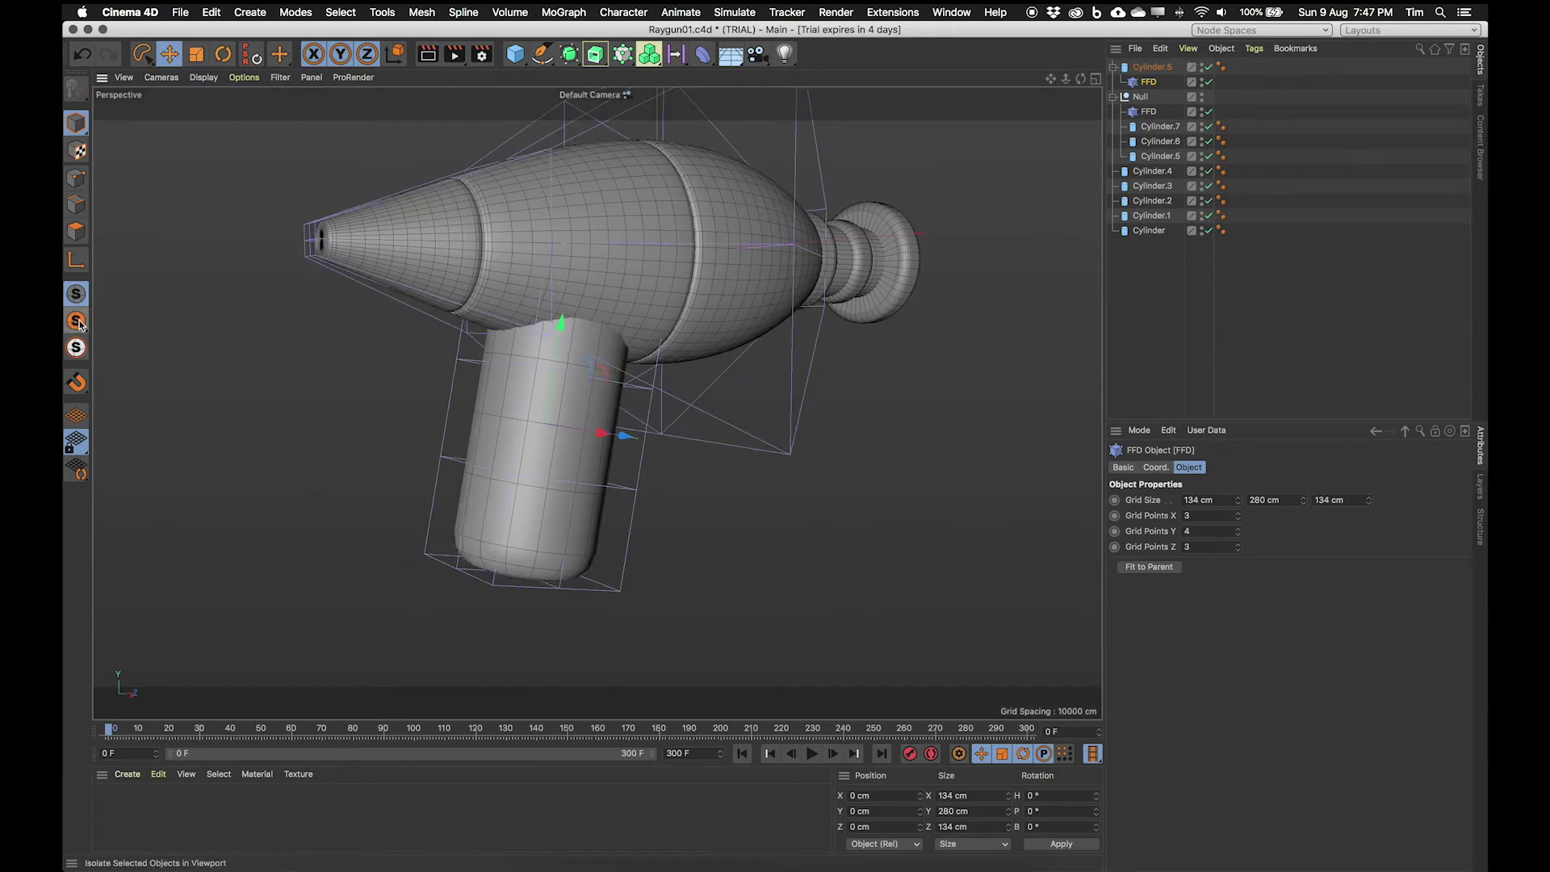
Step: Detach the Viewport Solo options as a floating palette beside the raygun
{"action": "left_click", "coordinate": [76, 322]}
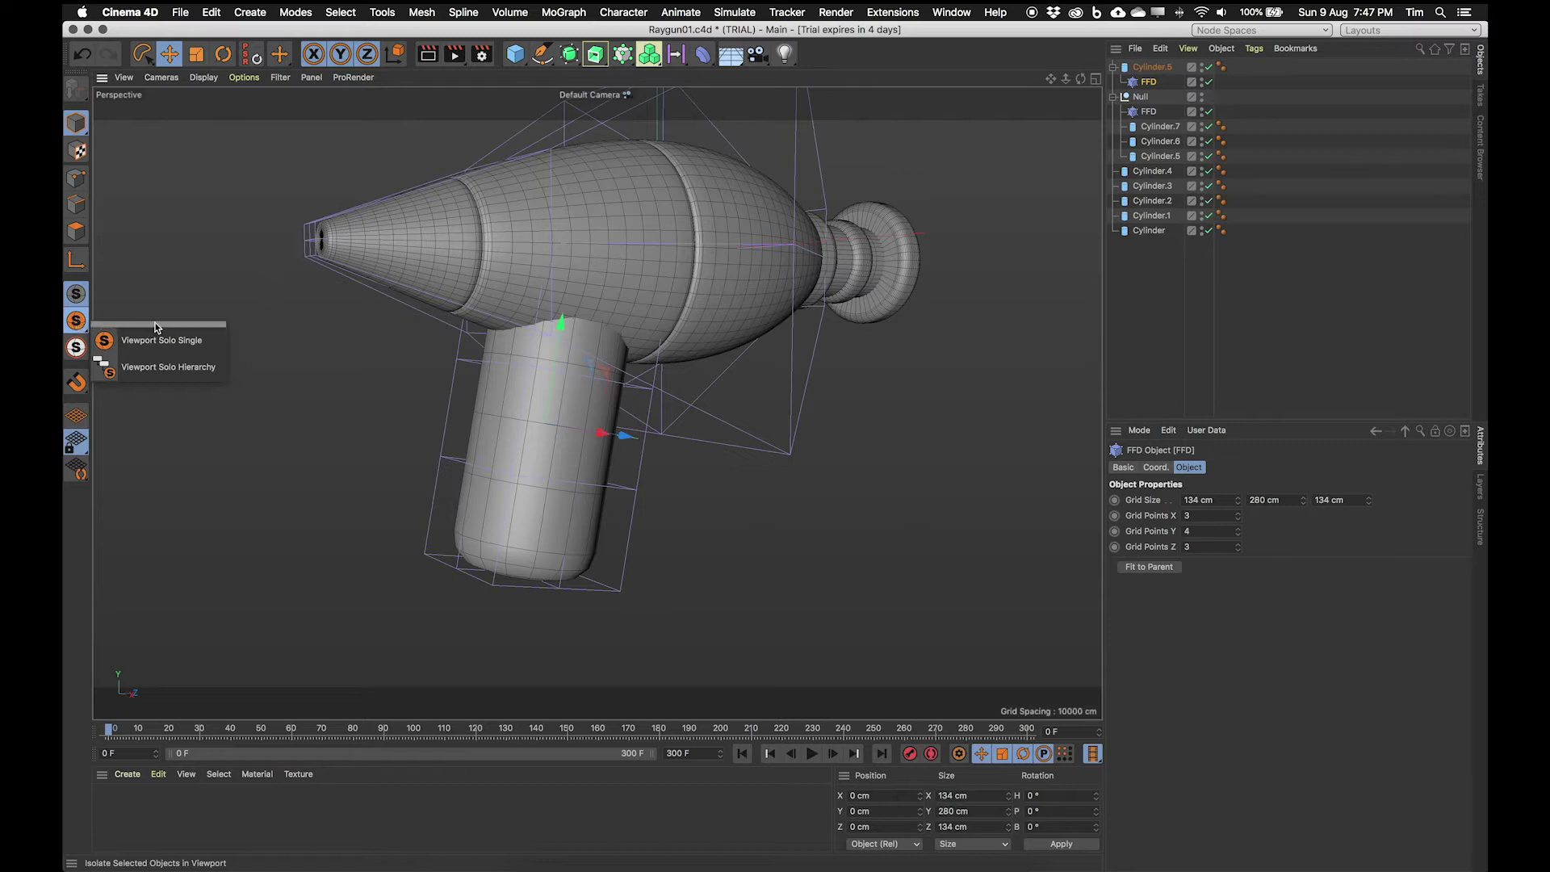
{"action": "left_click_drag", "start_coordinate": [152, 326], "coordinate": [211, 288]}
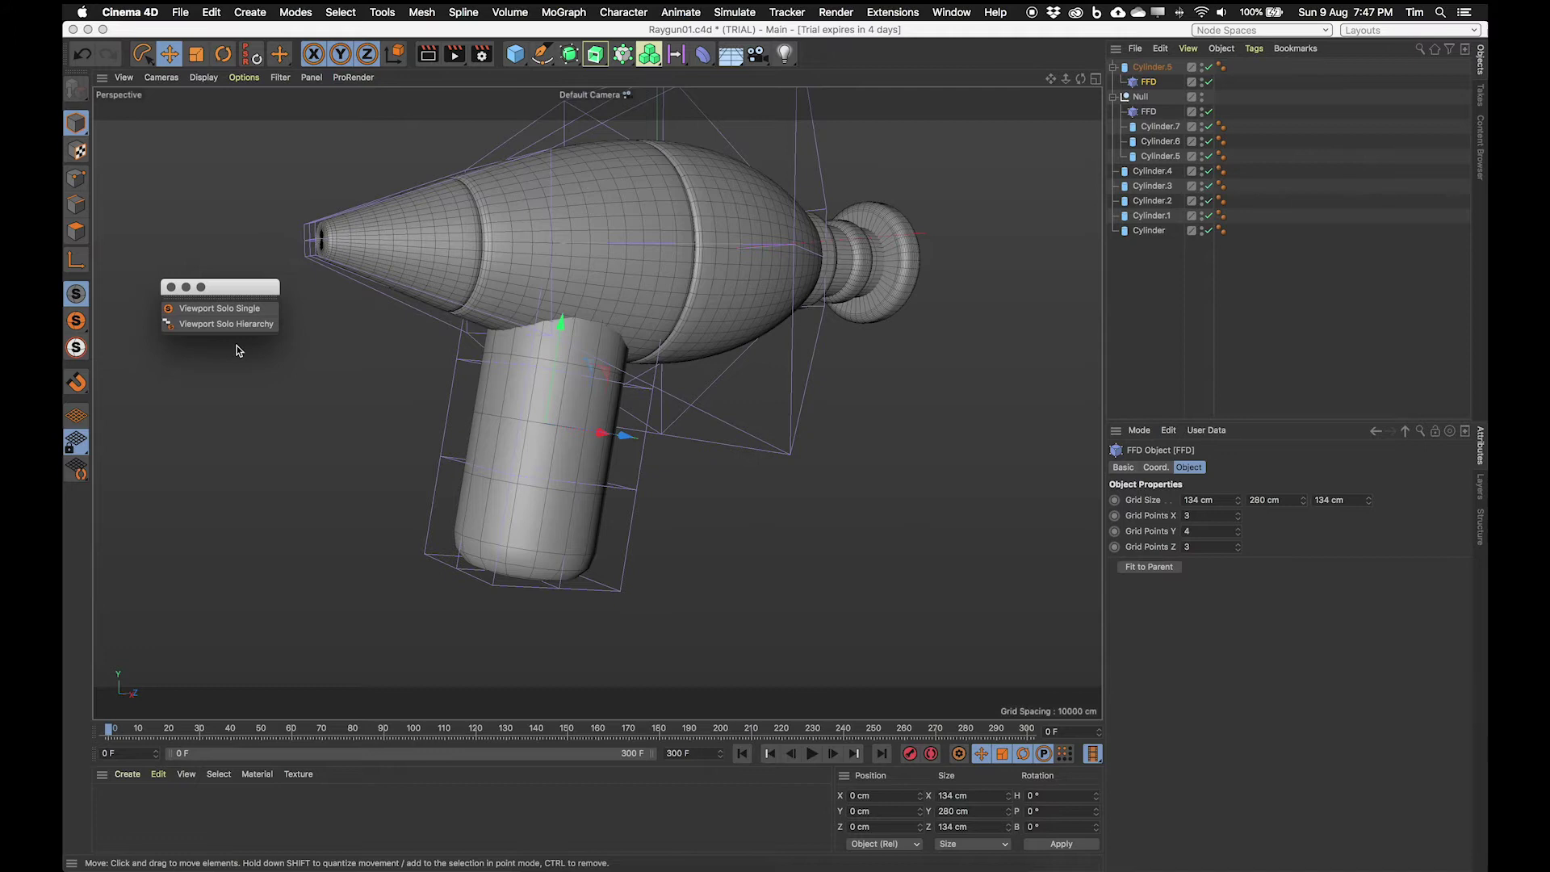
{"action": "left_click_drag", "start_coordinate": [230, 285], "coordinate": [213, 279]}
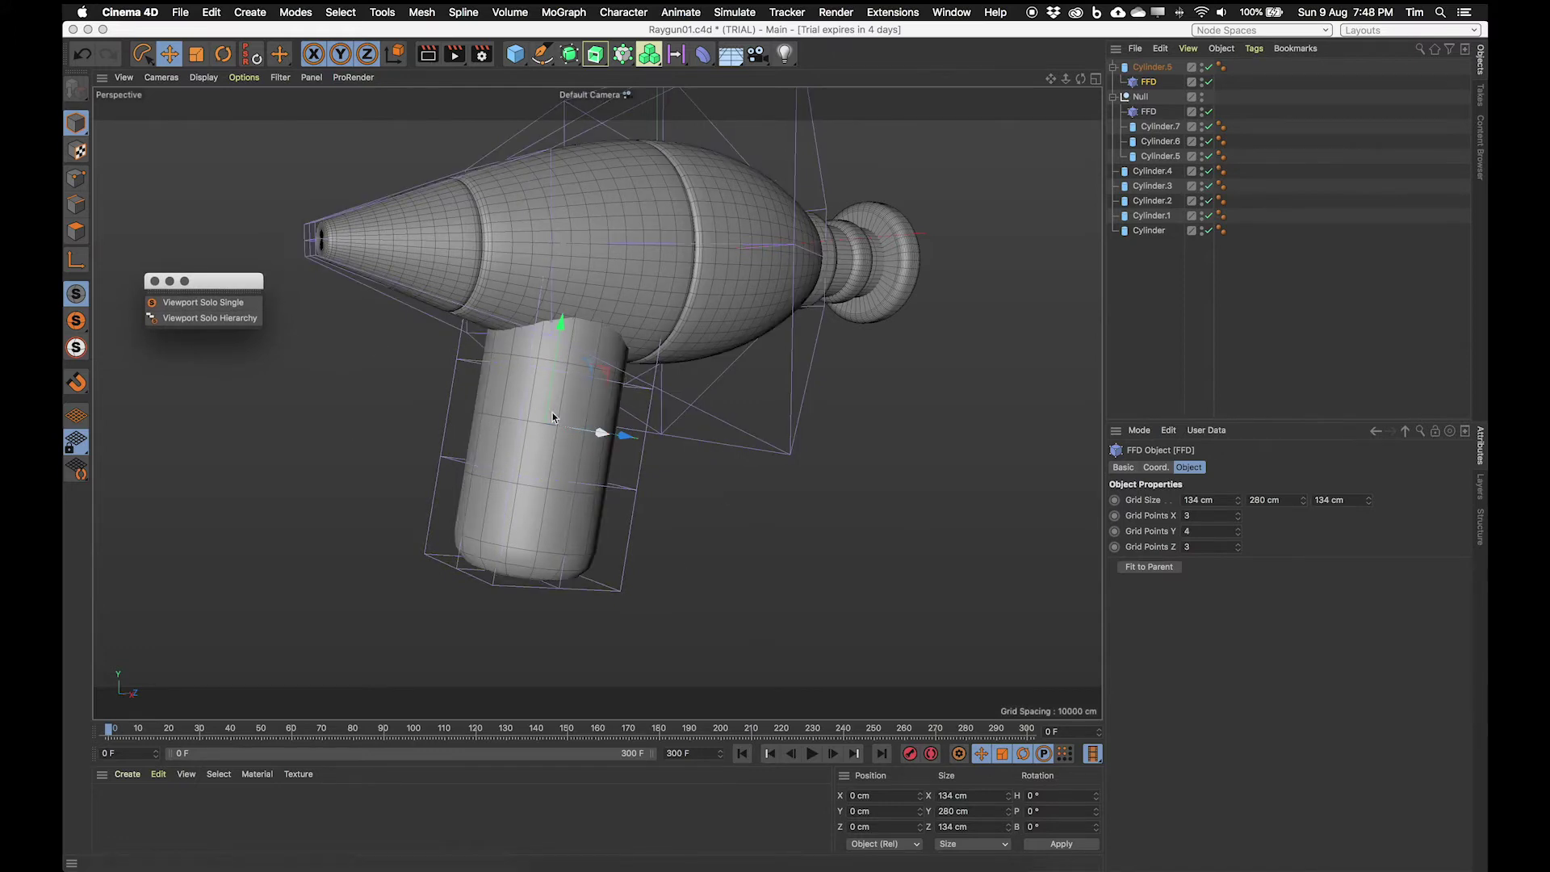
Step: Isolate the grip cylinder together with its FFD using Viewport Solo Hierarchy
{"action": "left_click", "coordinate": [1155, 67]}
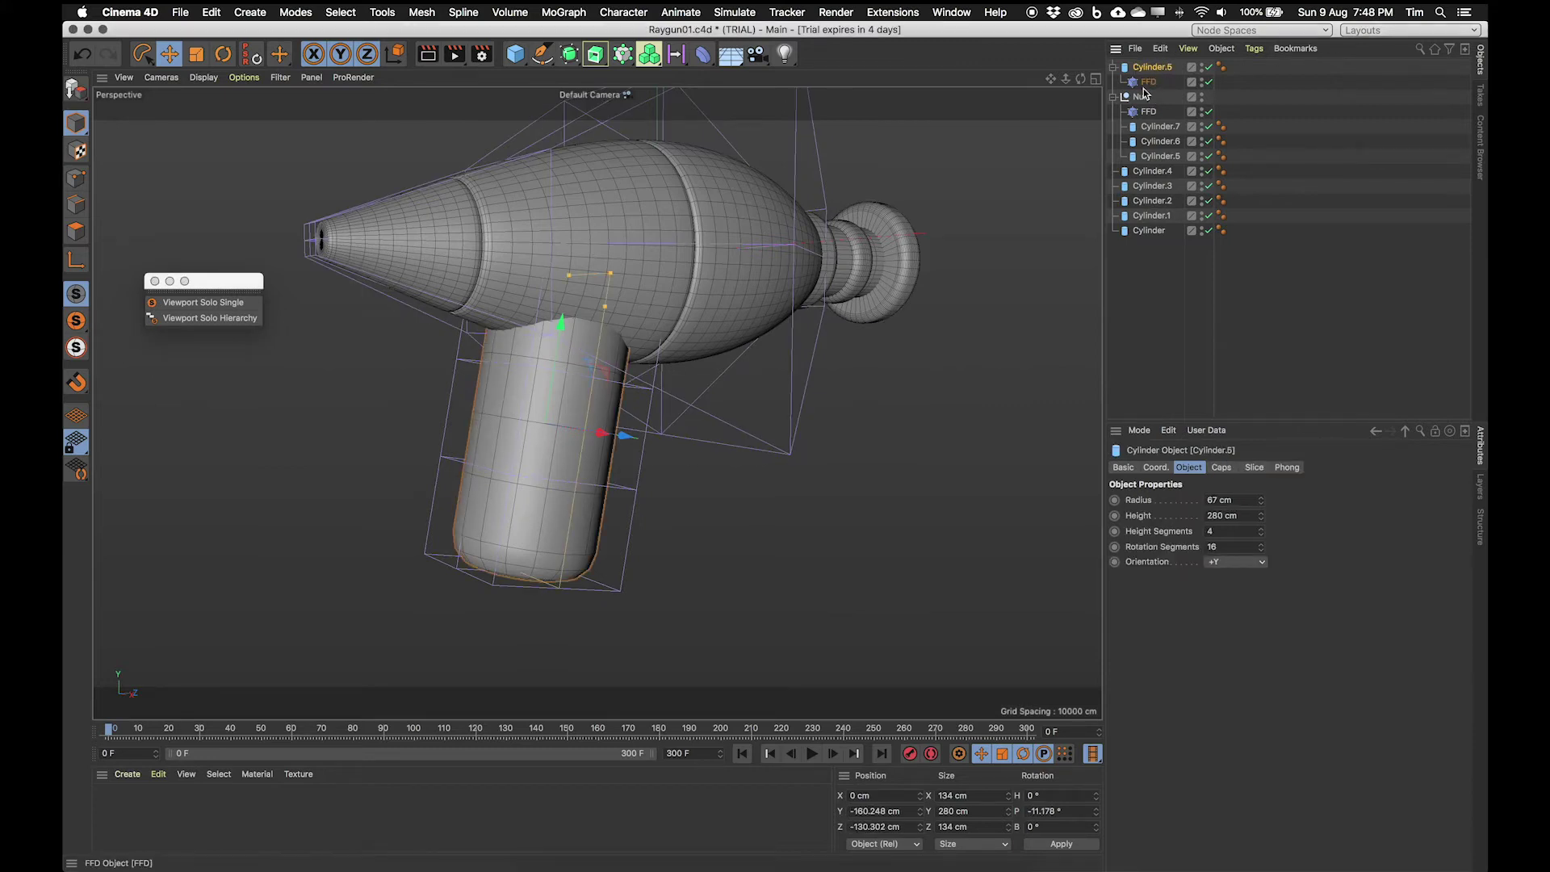
{"action": "left_click", "coordinate": [225, 319]}
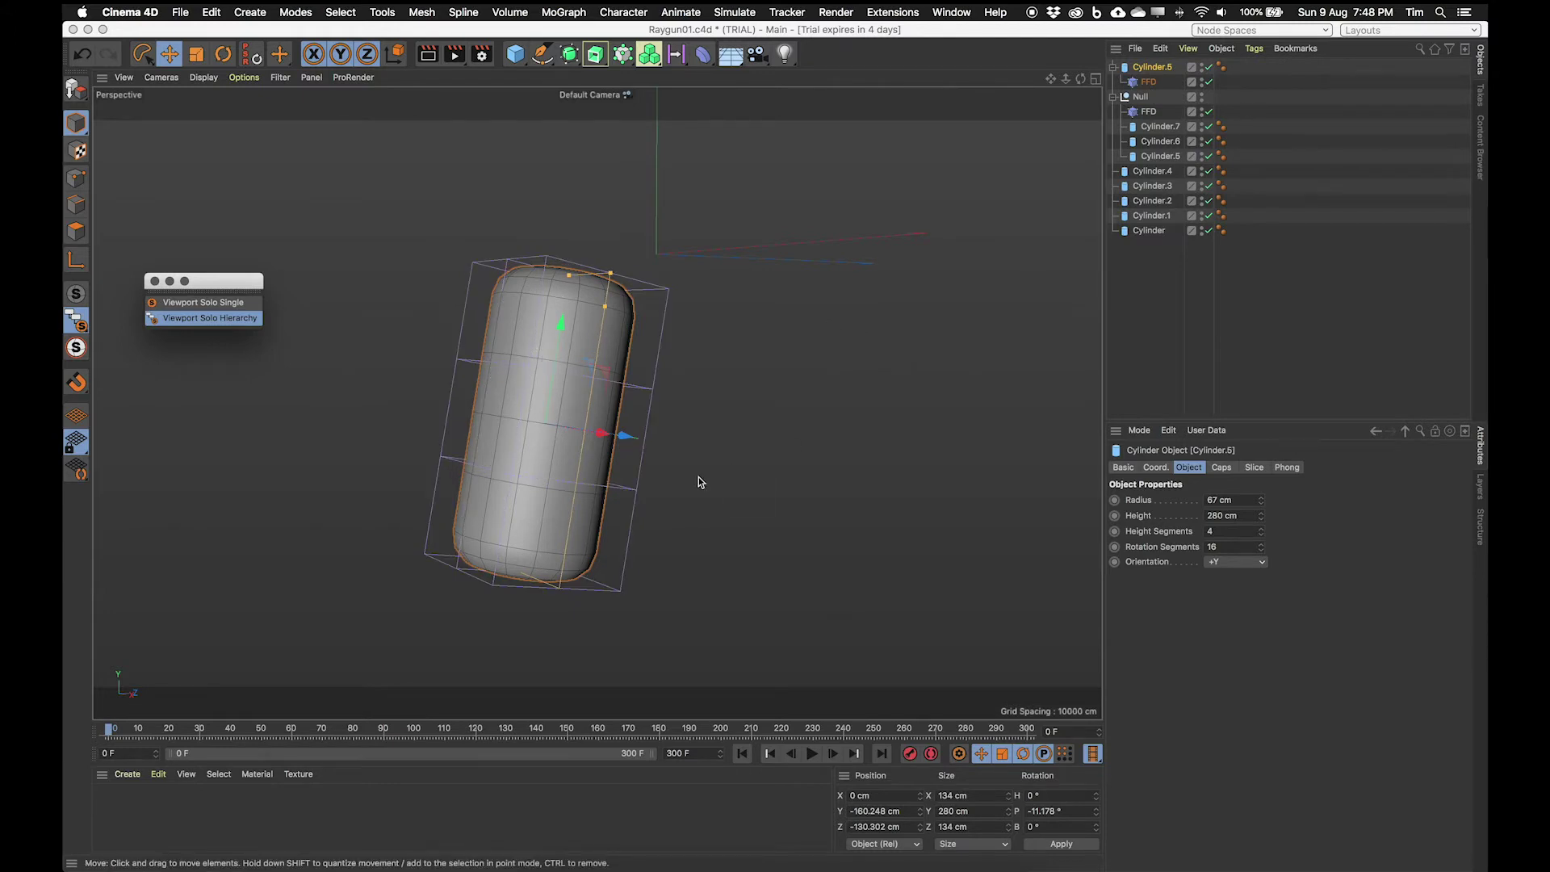
{"action": "mouse_move", "coordinate": [525, 479]}
{"action": "left_mouse_down", "text": "alt"}
{"action": "mouse_move", "coordinate": [612, 513]}
{"action": "mouse_move", "coordinate": [565, 521]}
{"action": "mouse_move", "coordinate": [570, 481]}
{"action": "mouse_move", "coordinate": [435, 453]}
{"action": "mouse_move", "coordinate": [549, 467]}
{"action": "mouse_move", "coordinate": [526, 467]}
{"action": "left_mouse_up", "text": "alt"}
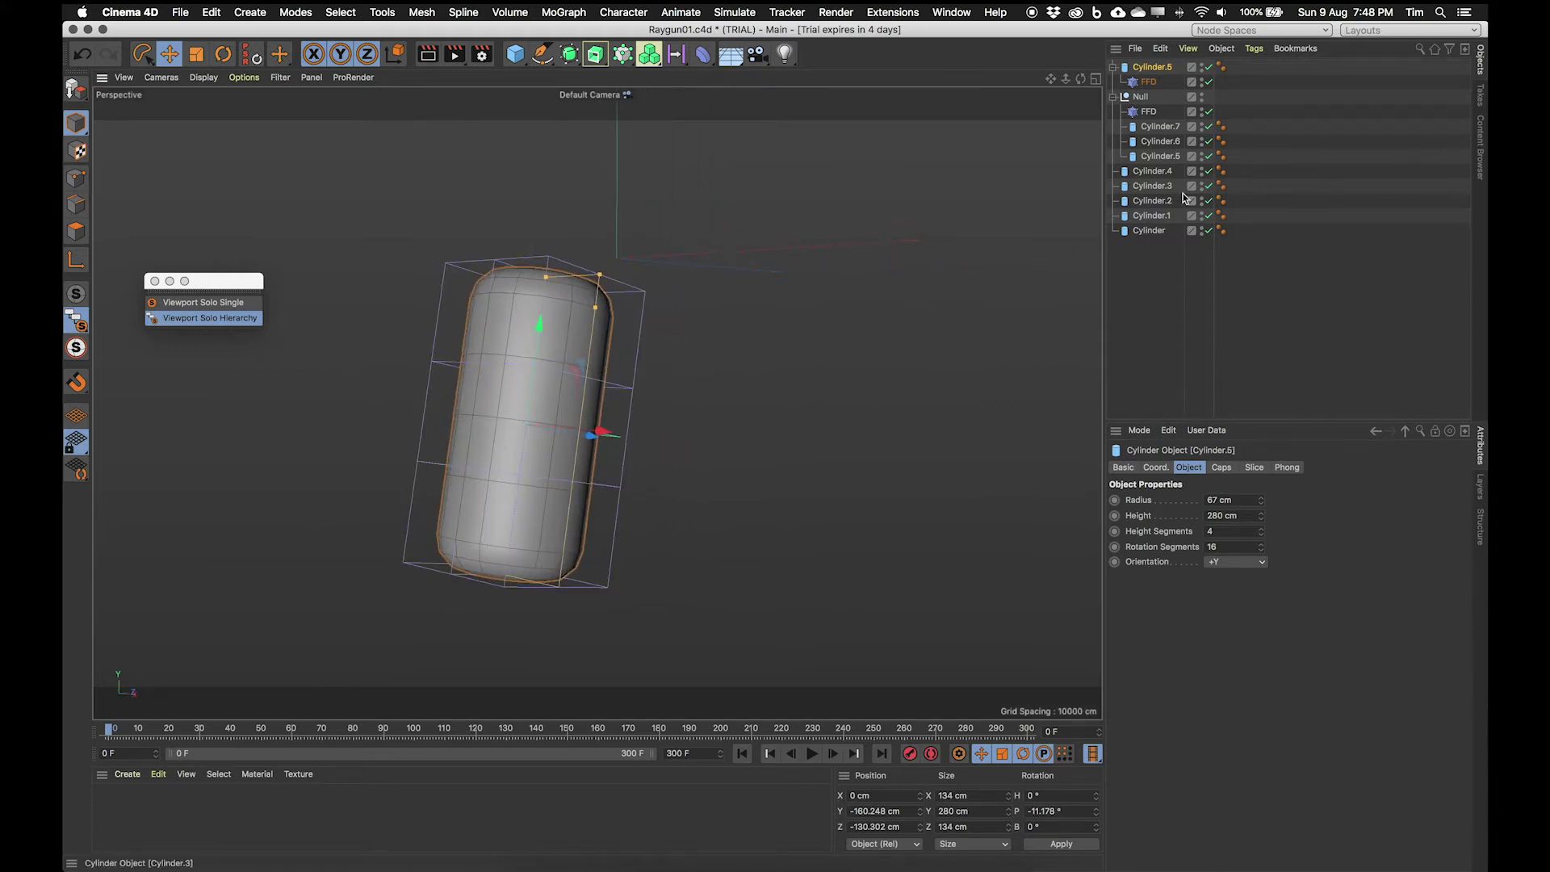
{"action": "left_click_drag", "start_coordinate": [658, 327], "coordinate": [604, 460], "text": "alt"}
{"action": "left_click_drag", "start_coordinate": [578, 388], "coordinate": [570, 359], "text": "alt"}
Step: Switch to point editing with lasso selection and show the grip's lower end over the reference image in a maximized Right view
{"action": "left_click", "coordinate": [76, 179]}
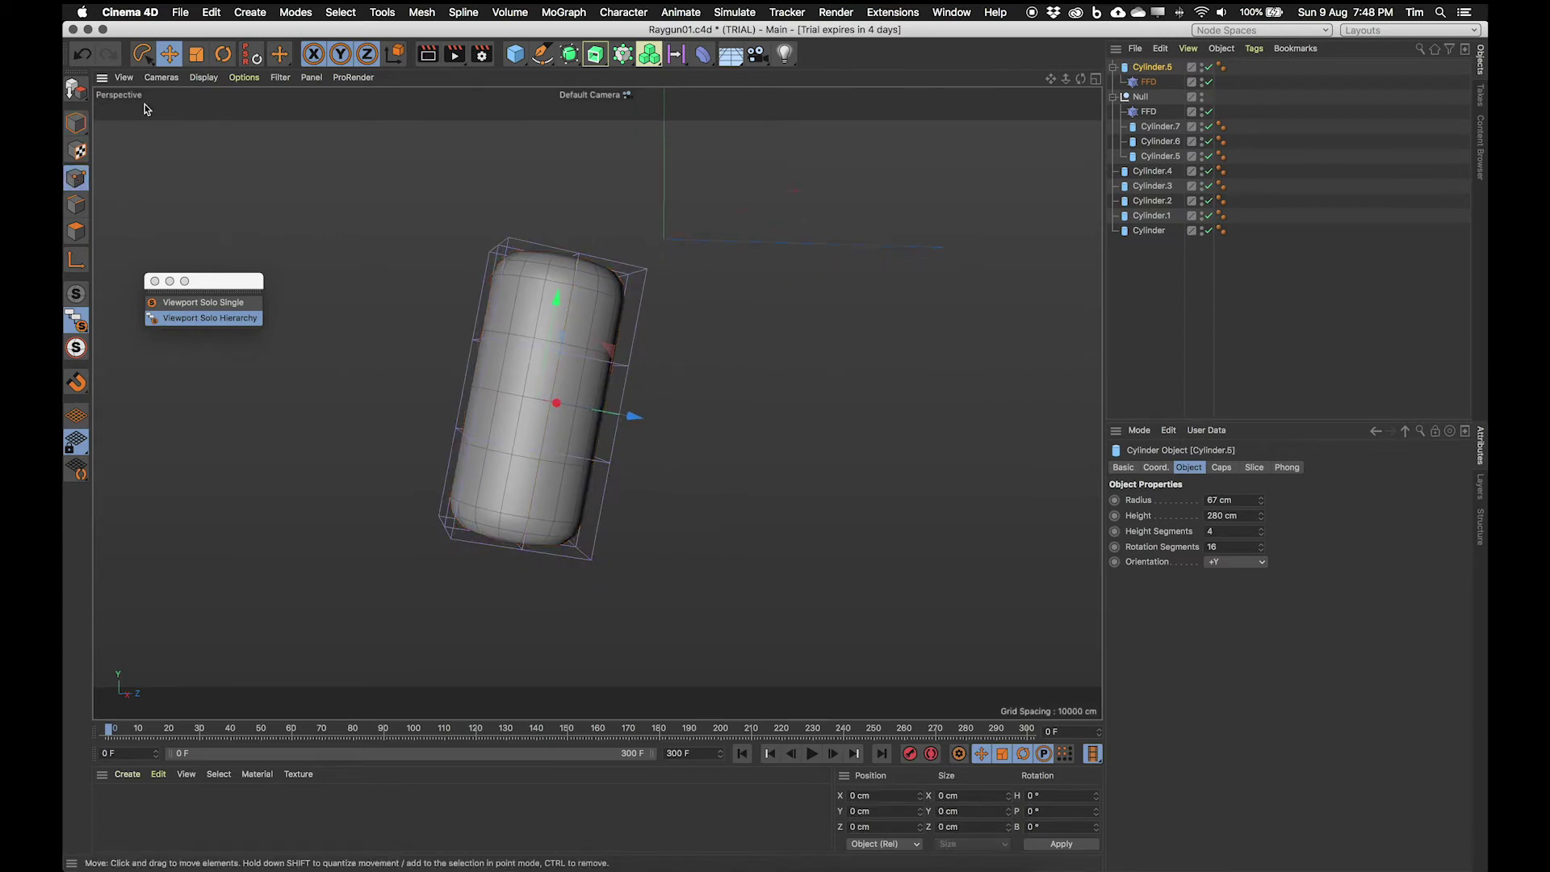
{"action": "left_click", "coordinate": [142, 54]}
{"action": "mouse_move", "coordinate": [486, 426]}
{"action": "left_mouse_down", "text": "alt"}
{"action": "mouse_move", "coordinate": [461, 413]}
{"action": "mouse_move", "coordinate": [494, 486]}
{"action": "left_mouse_up", "text": "alt"}
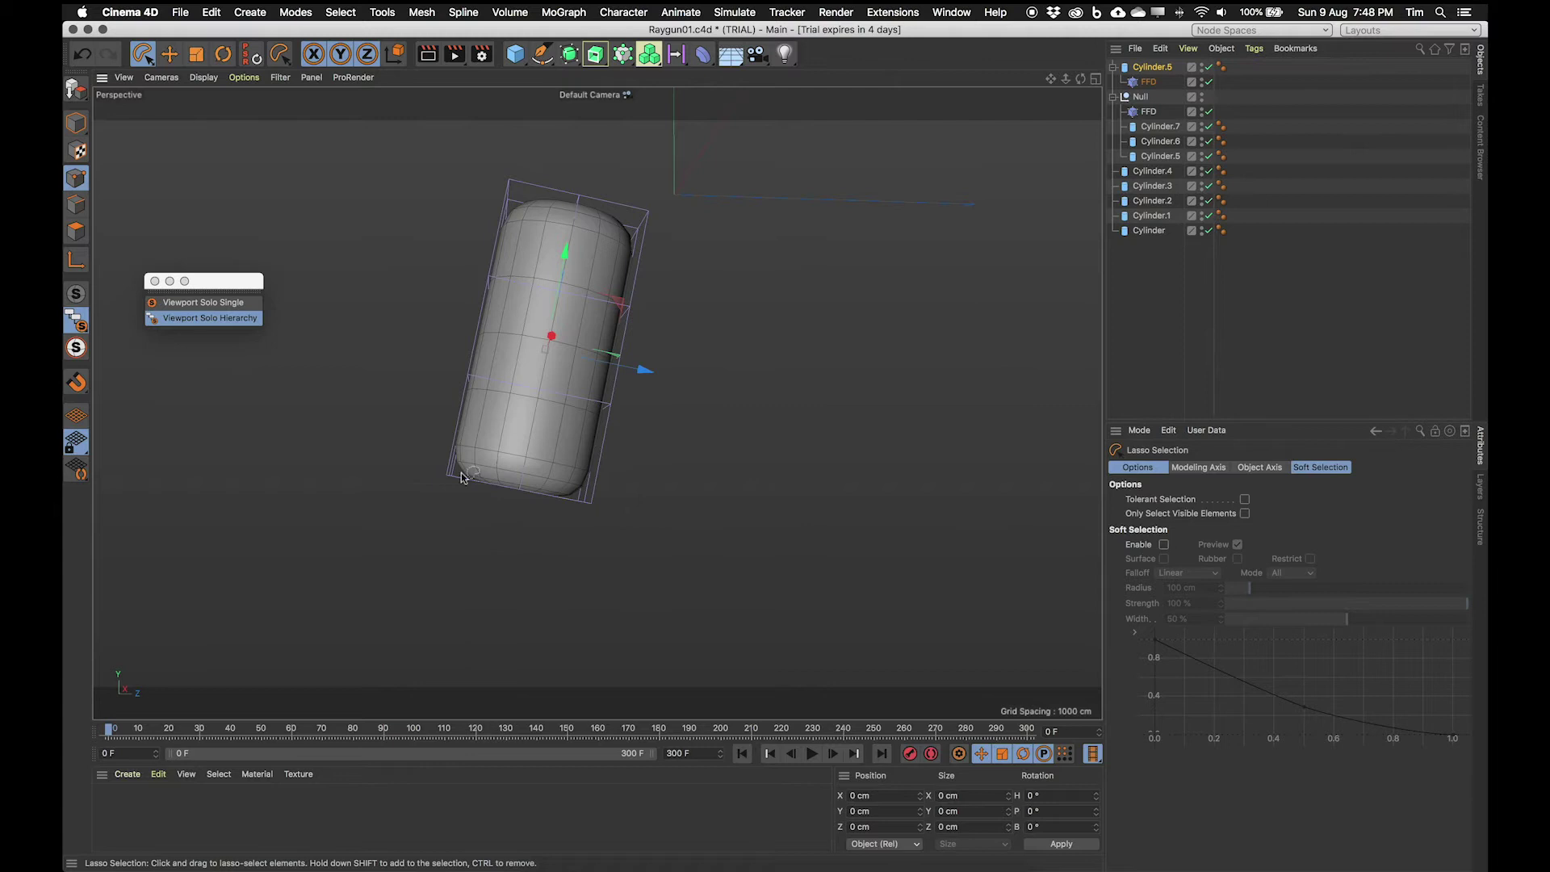
{"action": "left_click", "coordinate": [1095, 79]}
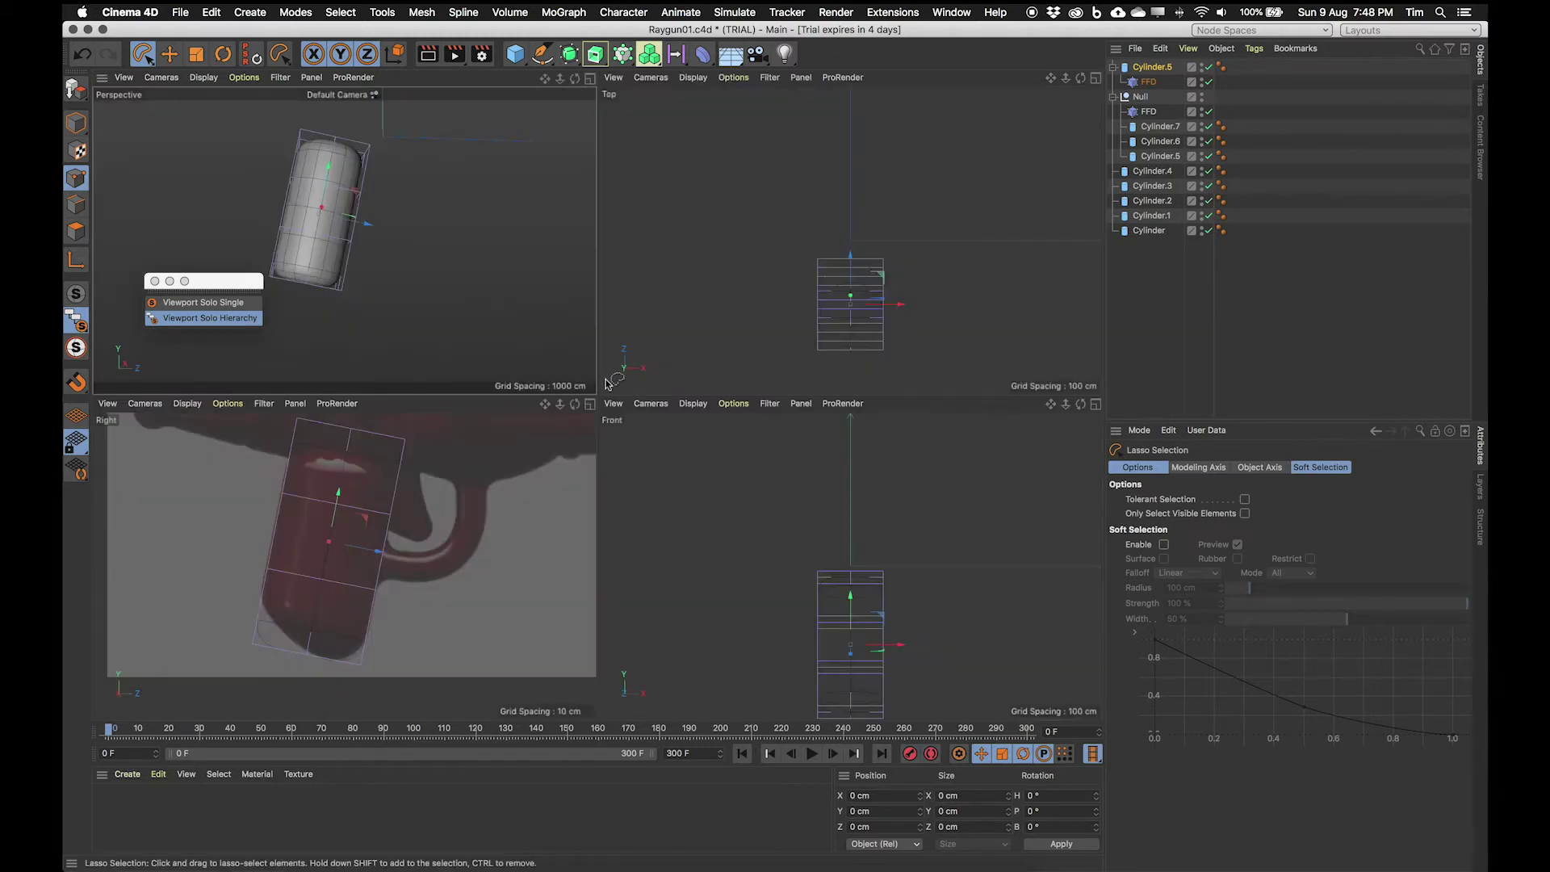
{"action": "left_click", "coordinate": [590, 404]}
{"action": "scroll", "coordinate": [686, 484], "scroll_direction": "up", "scroll_amount": 6}
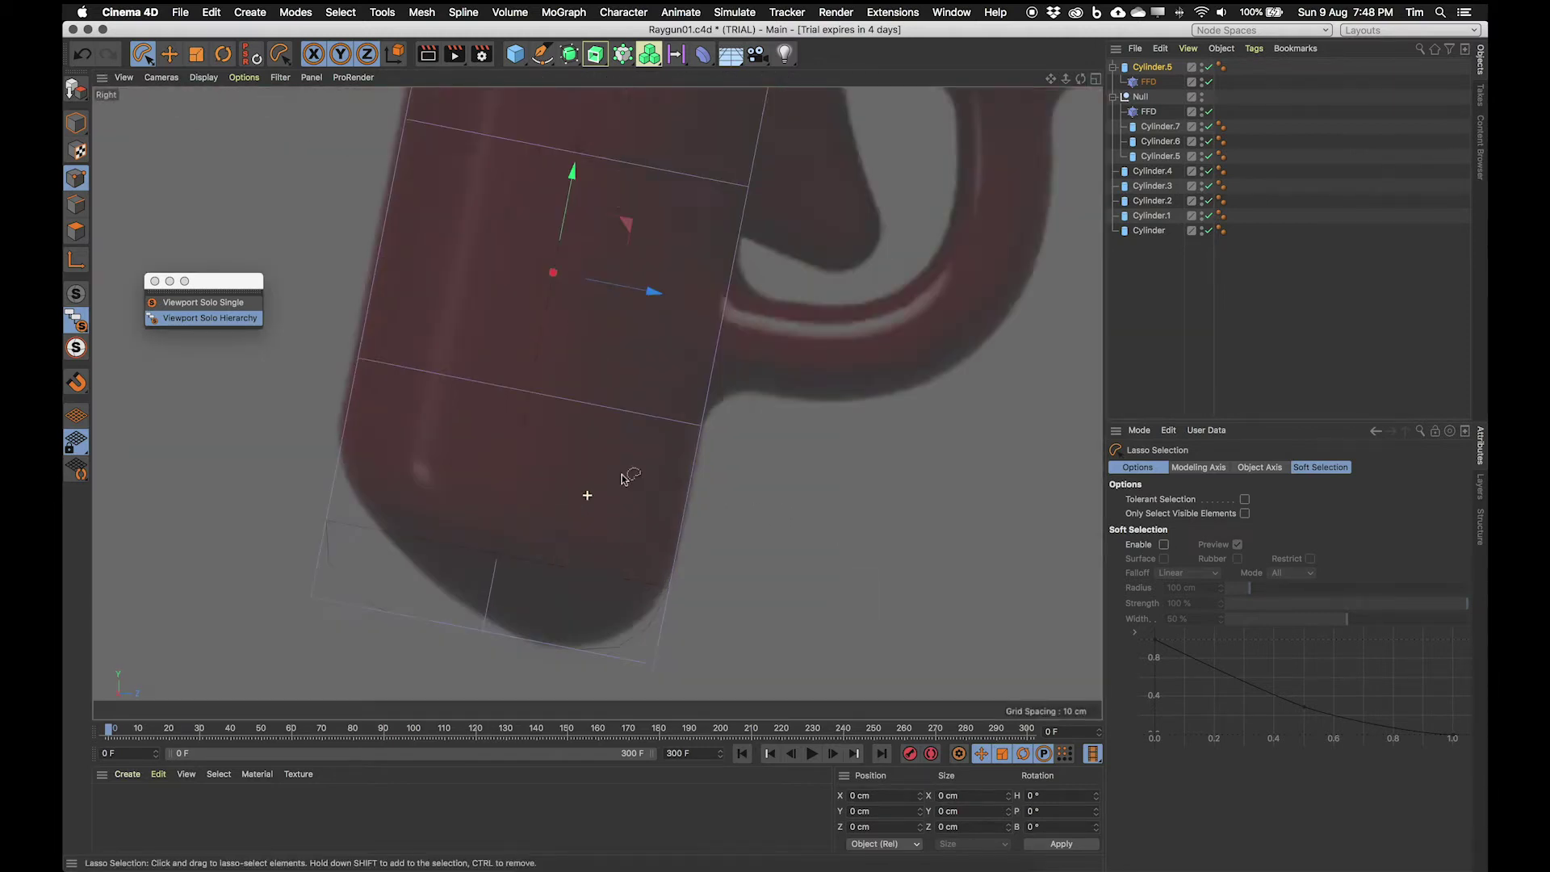
{"action": "middle_click_drag", "start_coordinate": [660, 423], "coordinate": [710, 374], "text": "alt"}
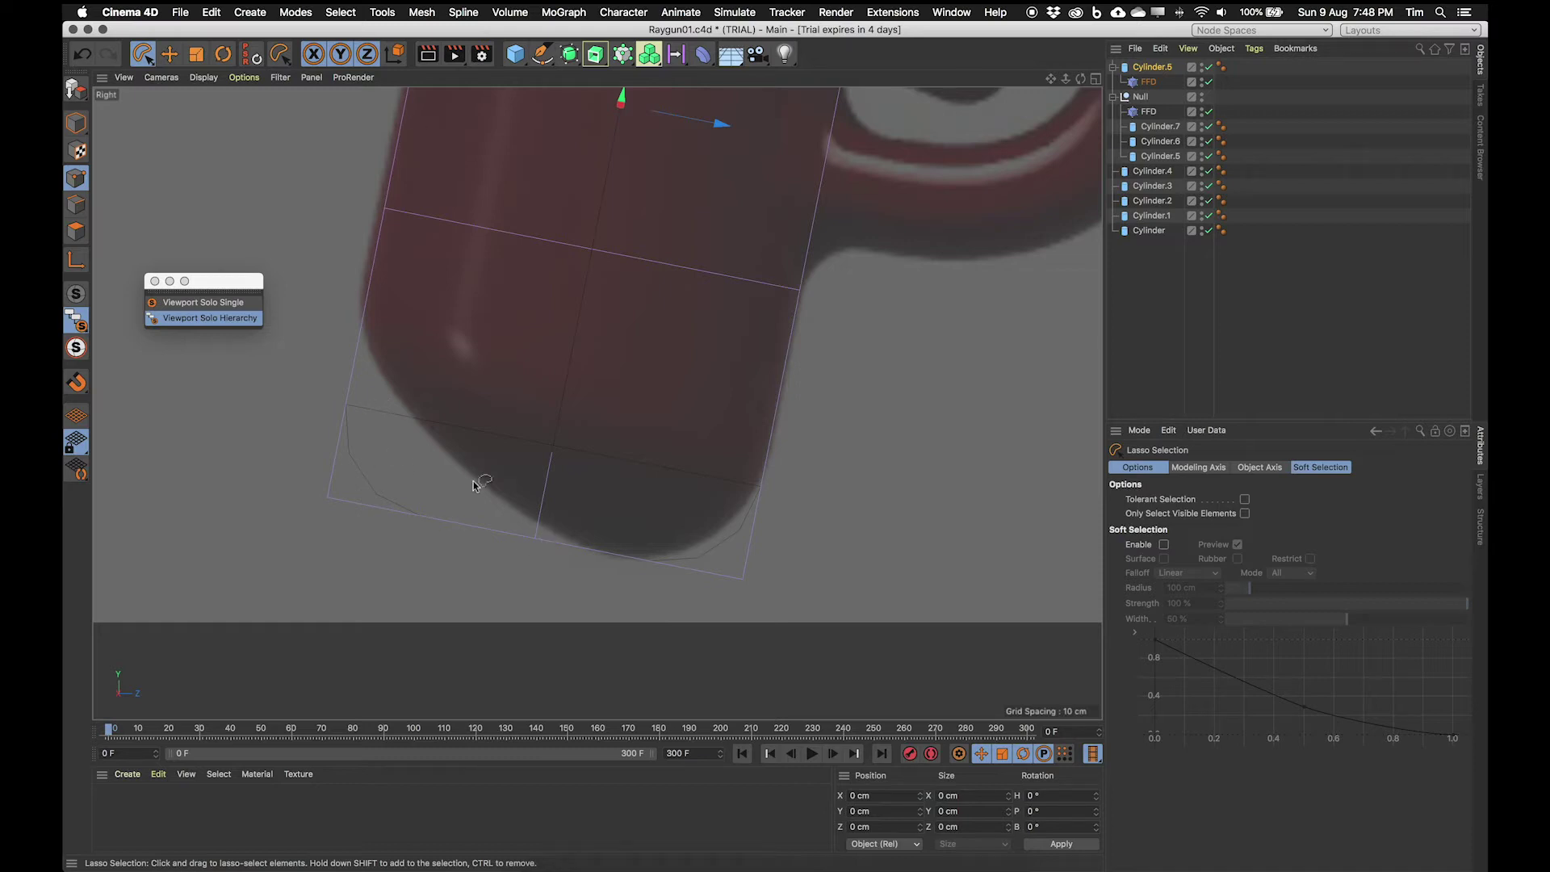
Step: Lasso the grip FFD's bottom corner points on the -Z side and raise them to Y about -95 cm to follow the reference
{"action": "scroll", "coordinate": [570, 375], "scroll_direction": "down", "scroll_amount": 3}
{"action": "mouse_move", "coordinate": [432, 432]}
{"action": "left_mouse_down"}
{"action": "mouse_move", "coordinate": [381, 512]}
{"action": "mouse_move", "coordinate": [499, 511]}
{"action": "left_mouse_up"}
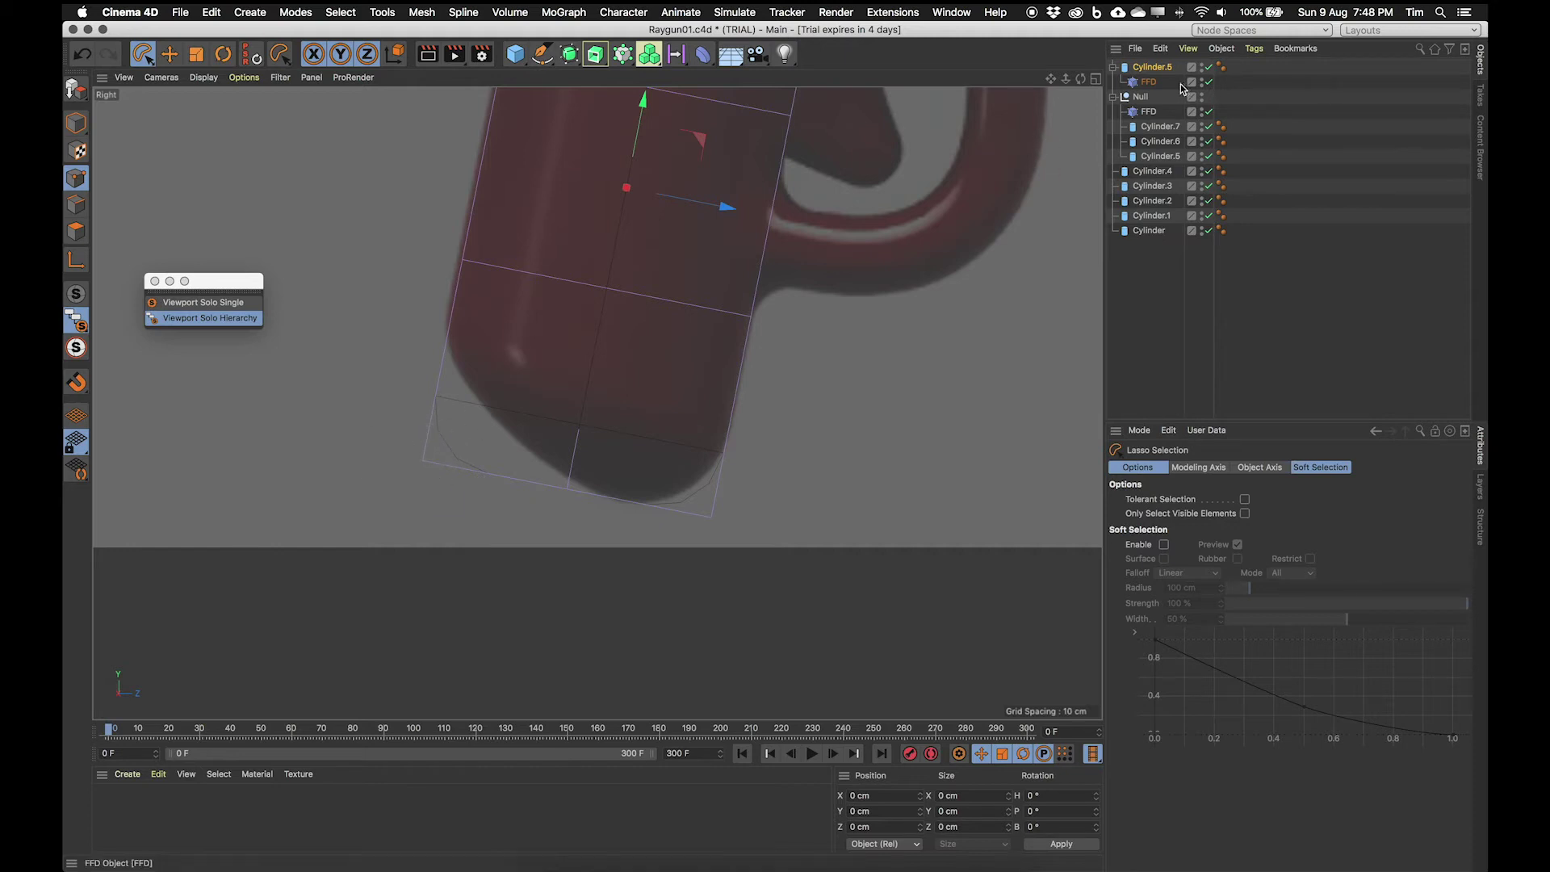
{"action": "left_click", "coordinate": [1148, 82]}
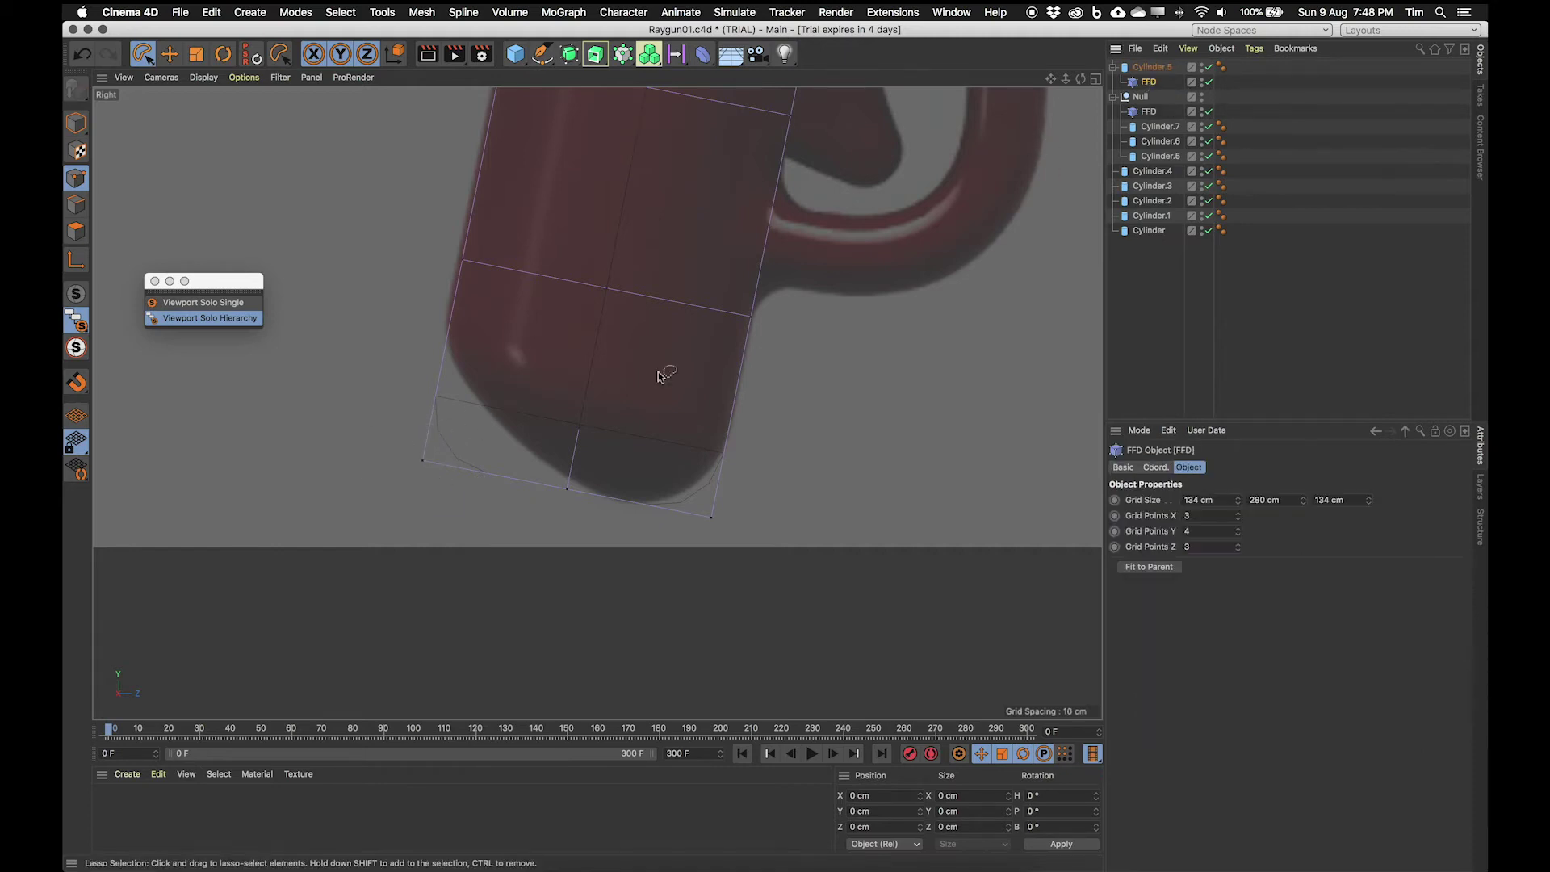
{"action": "left_click_drag", "start_coordinate": [372, 461], "coordinate": [507, 482]}
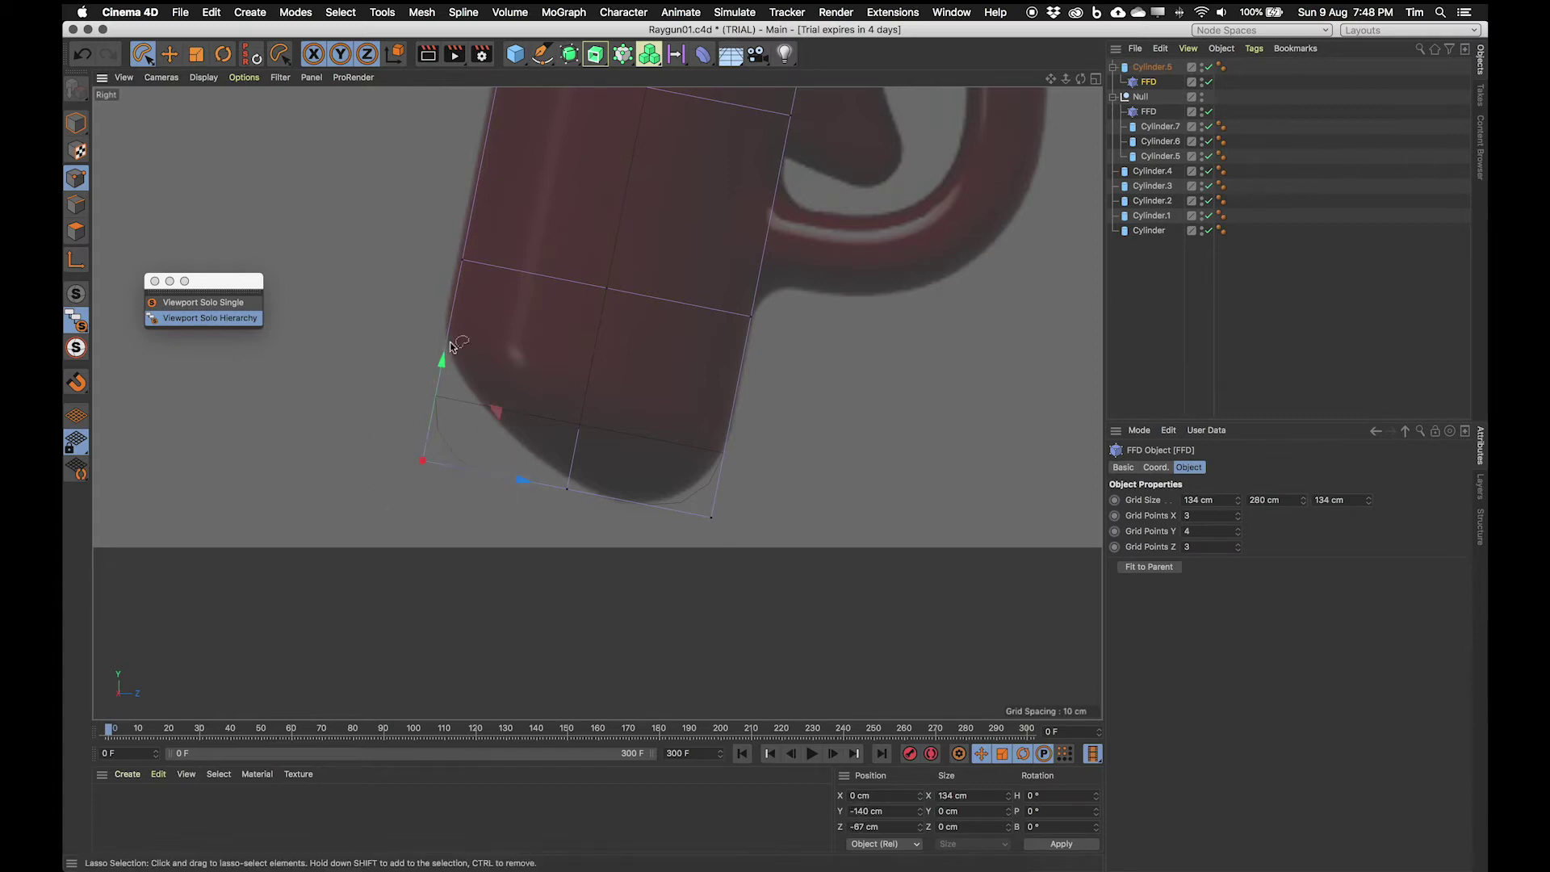
{"action": "mouse_move", "coordinate": [442, 360]}
{"action": "left_mouse_down"}
{"action": "mouse_move", "coordinate": [457, 259]}
{"action": "mouse_move", "coordinate": [420, 336]}
{"action": "mouse_move", "coordinate": [445, 343]}
{"action": "mouse_move", "coordinate": [477, 263]}
{"action": "mouse_move", "coordinate": [454, 293]}
{"action": "mouse_move", "coordinate": [461, 262]}
{"action": "left_mouse_up"}
Step: Raise the FFD's +Z bottom corner points to Y about -133 cm and lower its middle bottom points to about -162 cm
{"action": "scroll", "coordinate": [547, 456], "scroll_direction": "up", "scroll_amount": 3}
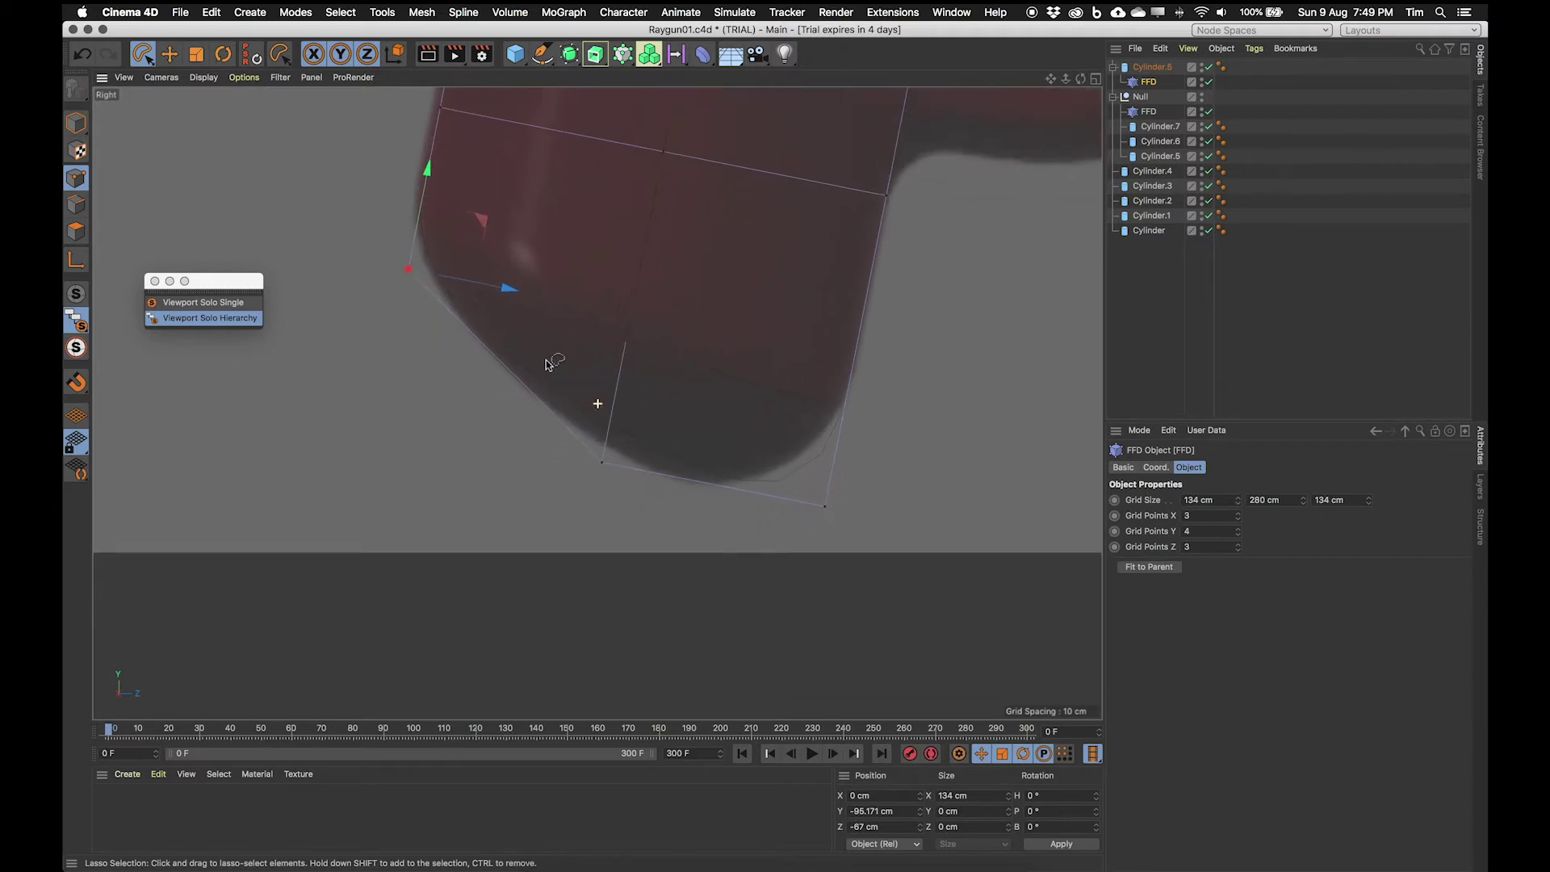
{"action": "mouse_move", "coordinate": [785, 552]}
{"action": "left_mouse_down"}
{"action": "mouse_move", "coordinate": [868, 488]}
{"action": "mouse_move", "coordinate": [847, 444]}
{"action": "mouse_move", "coordinate": [854, 379]}
{"action": "mouse_move", "coordinate": [848, 392]}
{"action": "left_mouse_up"}
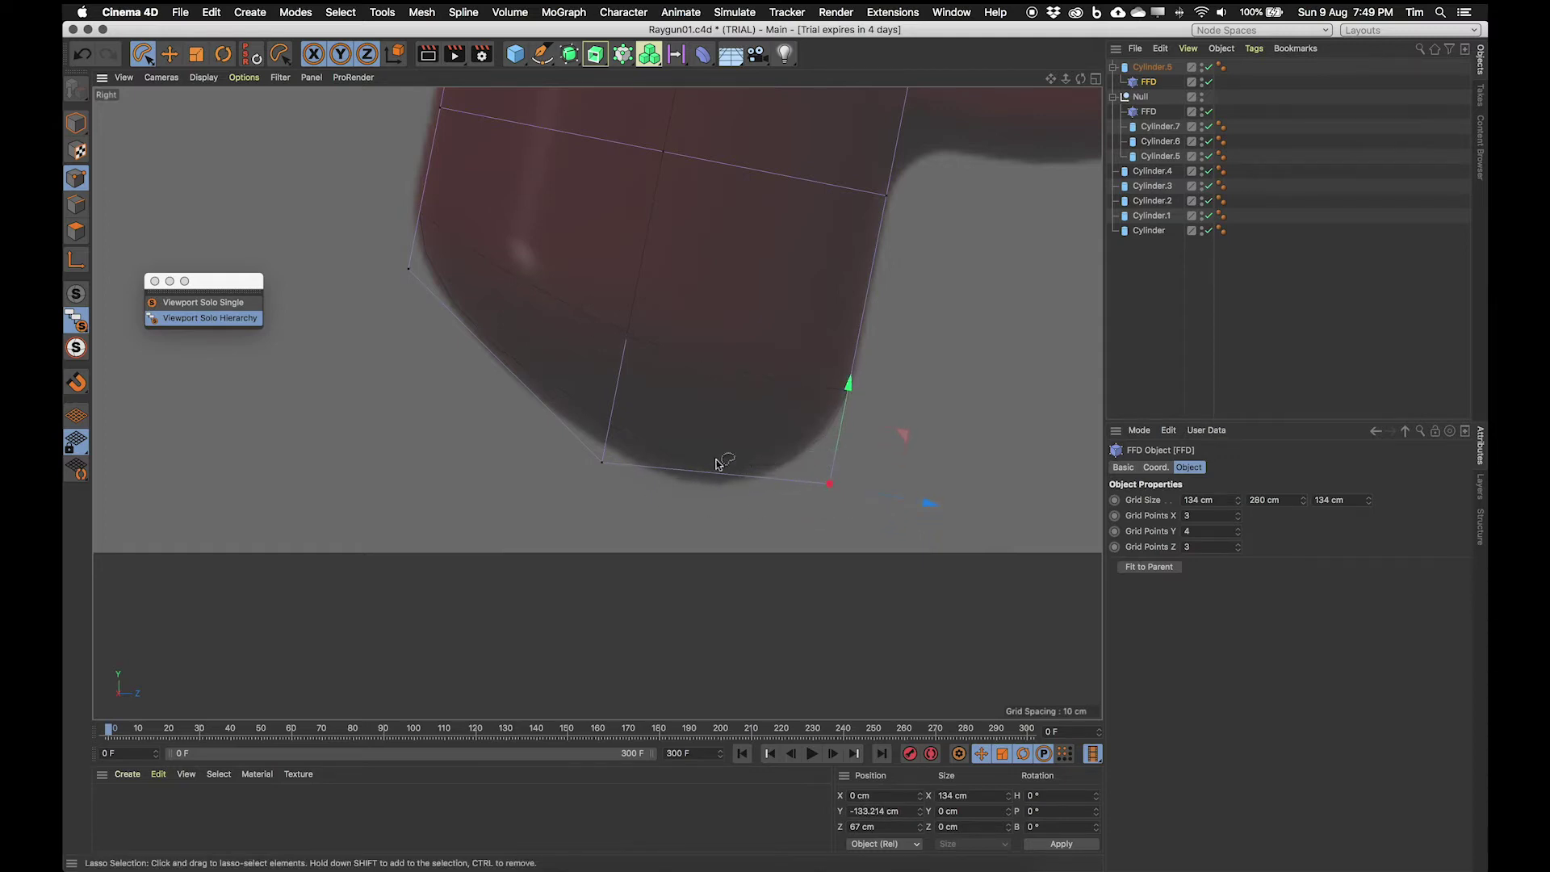
{"action": "mouse_move", "coordinate": [545, 484]}
{"action": "left_mouse_down"}
{"action": "mouse_move", "coordinate": [677, 556]}
{"action": "mouse_move", "coordinate": [598, 514]}
{"action": "left_mouse_up"}
{"action": "mouse_move", "coordinate": [624, 368]}
{"action": "left_mouse_down"}
{"action": "mouse_move", "coordinate": [604, 501]}
{"action": "mouse_move", "coordinate": [608, 444]}
{"action": "mouse_move", "coordinate": [635, 444]}
{"action": "left_mouse_up"}
{"action": "scroll", "coordinate": [646, 478], "scroll_direction": "up", "scroll_amount": 5}
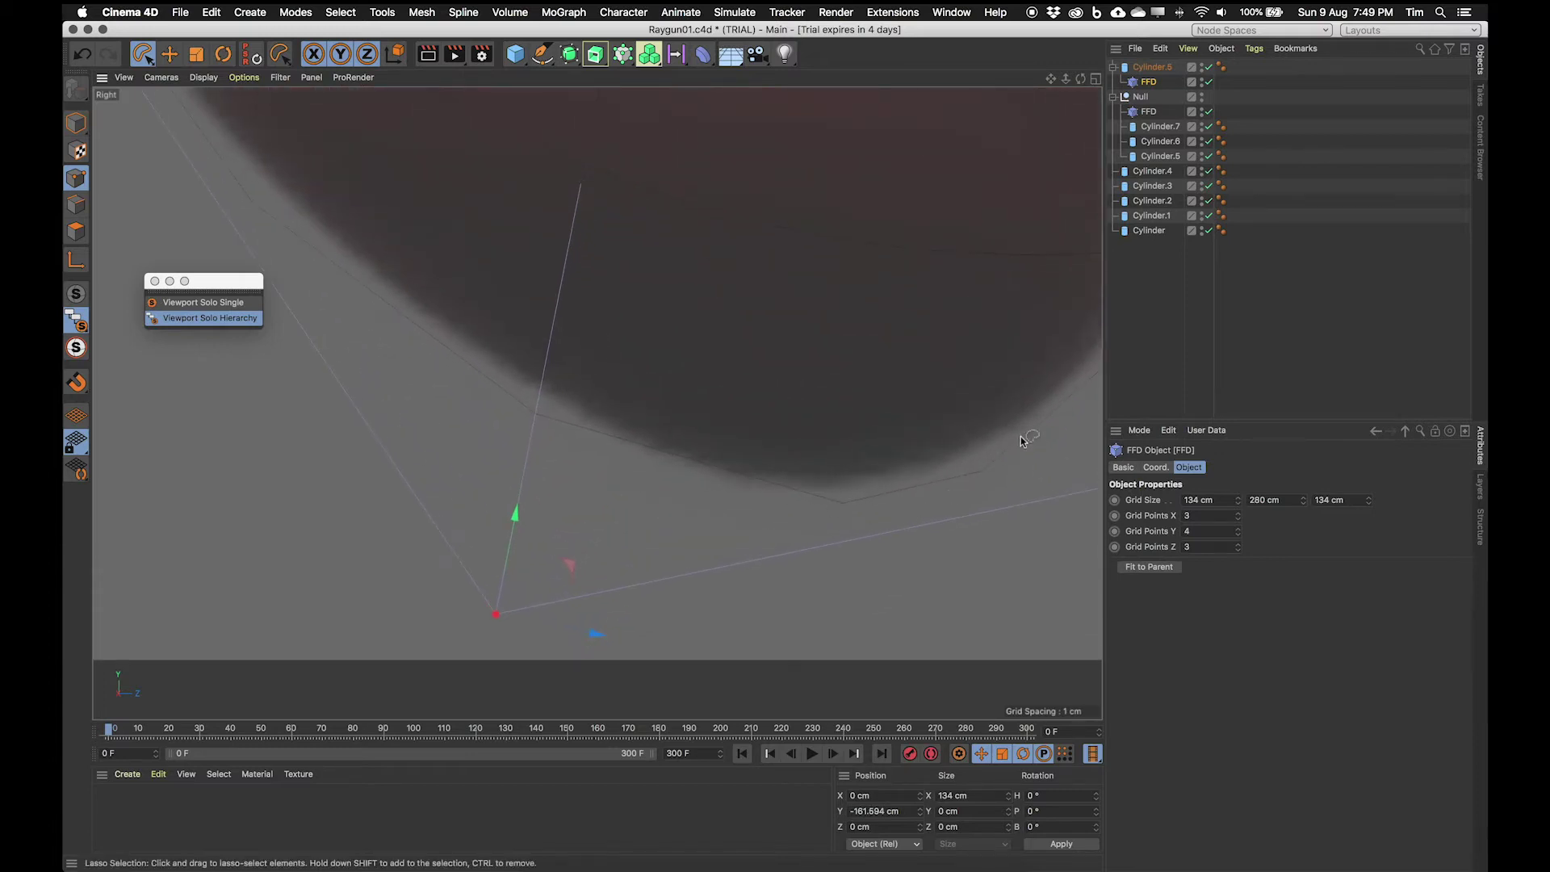
{"action": "scroll", "coordinate": [729, 517], "scroll_direction": "down", "scroll_amount": 4}
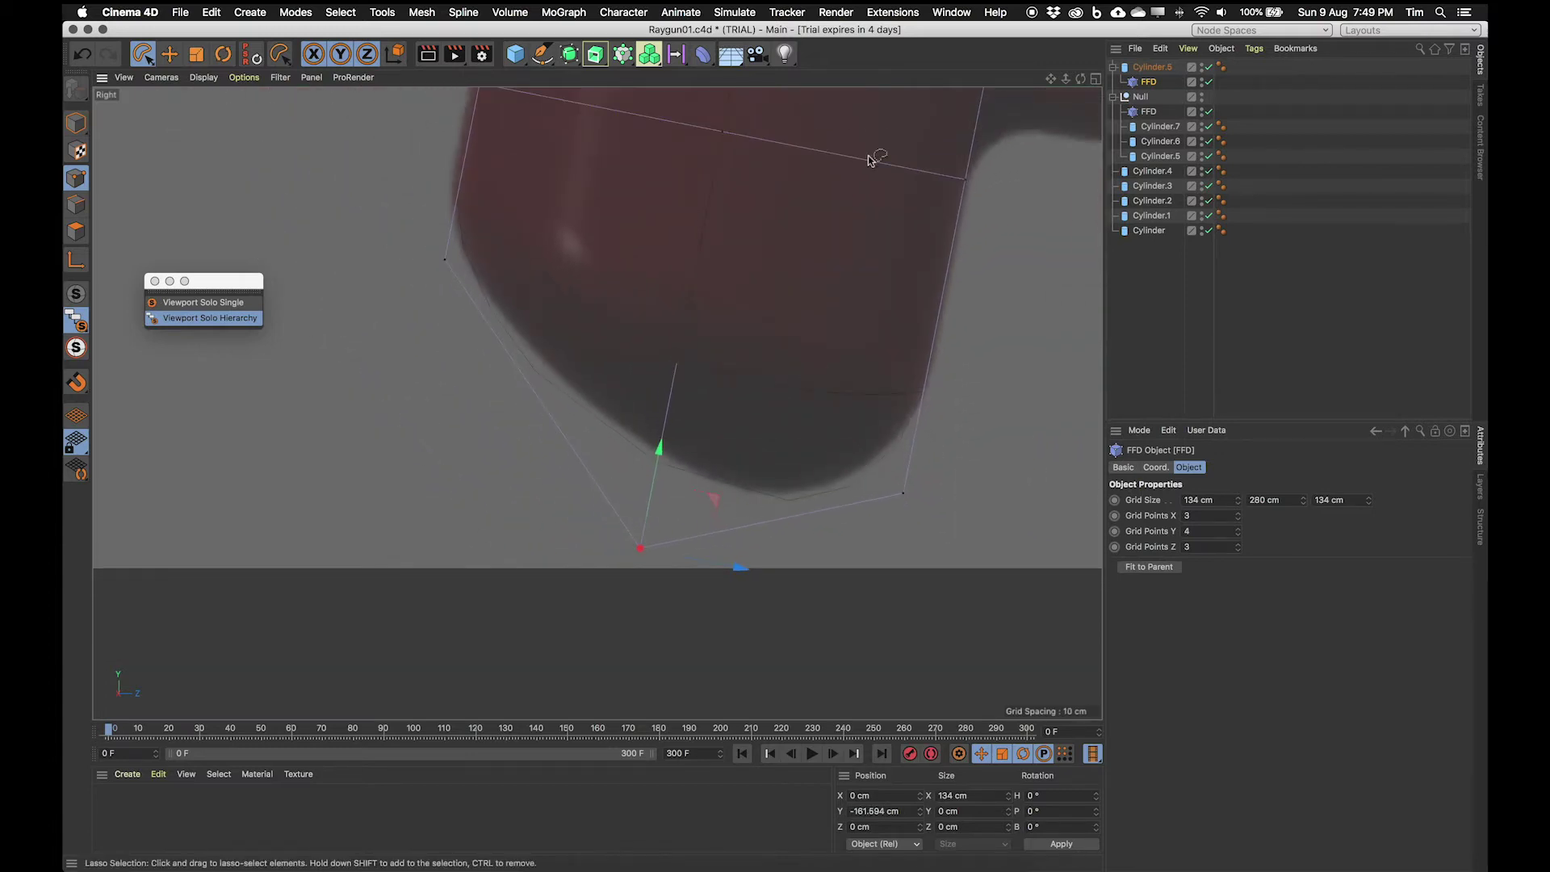
Step: Set the grip cylinder's cap fillet to 10 segments and check the smoother ends in the maximized Perspective view
{"action": "left_click", "coordinate": [1095, 78]}
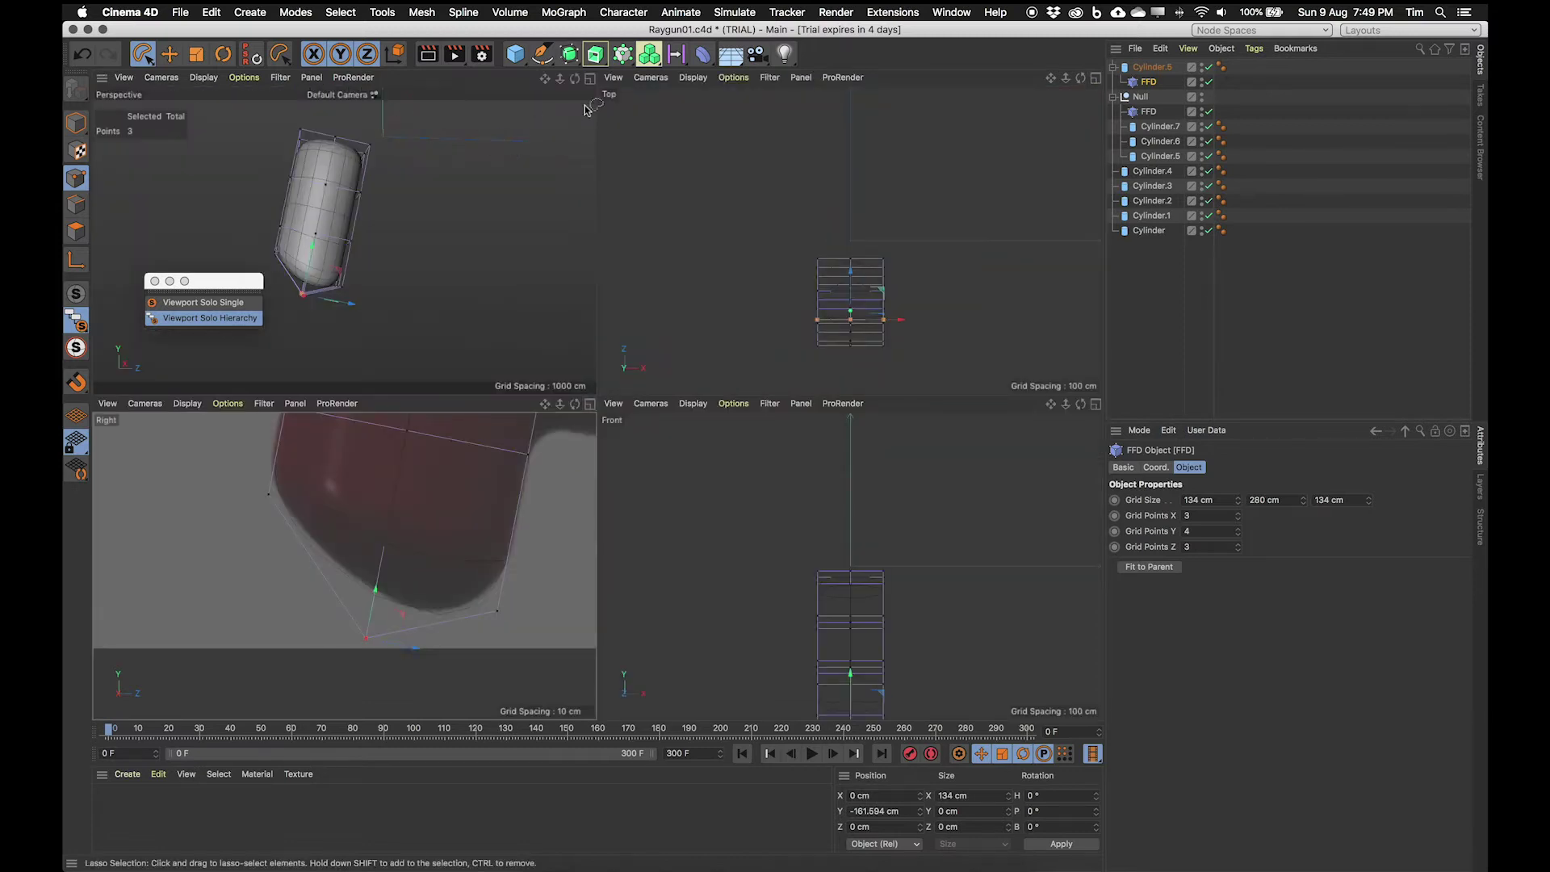
{"action": "left_click", "coordinate": [590, 78]}
{"action": "scroll", "coordinate": [613, 433], "scroll_direction": "up", "scroll_amount": 5}
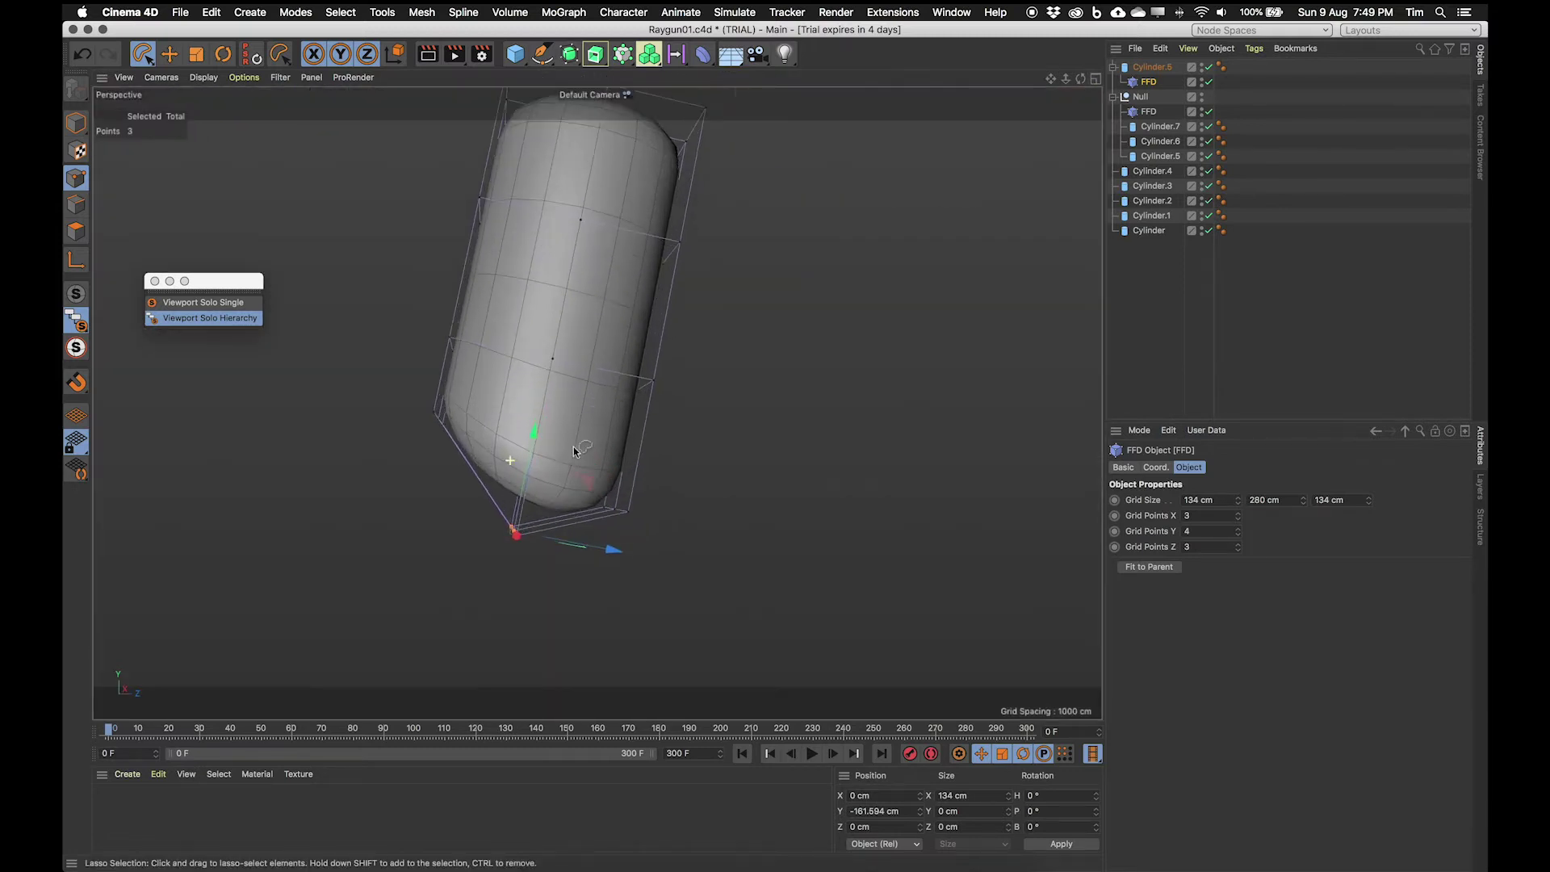
{"action": "scroll", "coordinate": [612, 433], "scroll_direction": "up", "scroll_amount": 2}
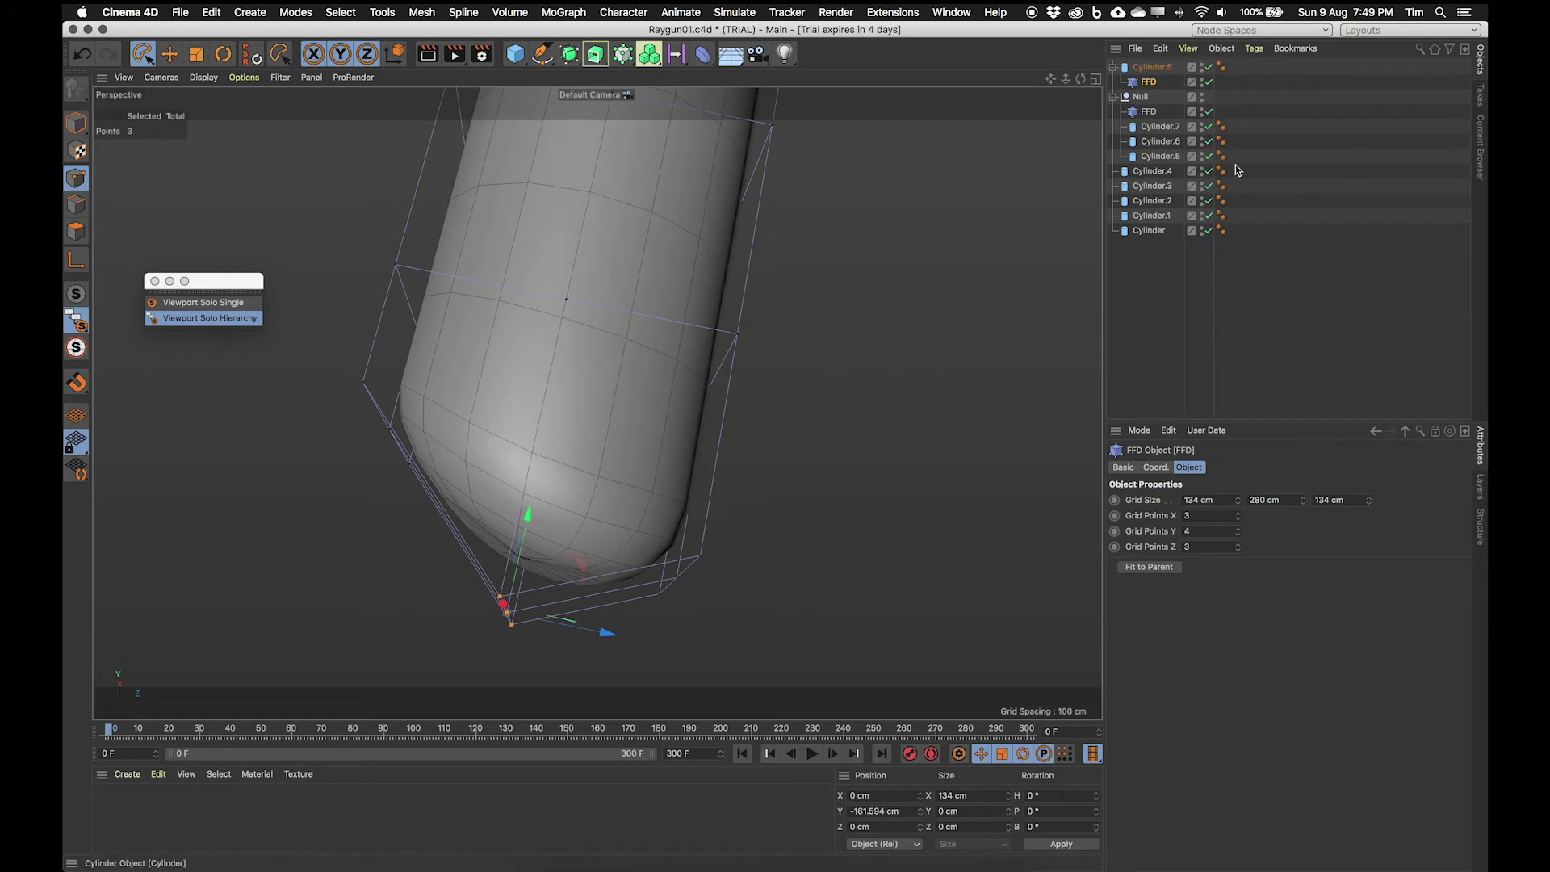
{"action": "left_click", "coordinate": [1154, 68]}
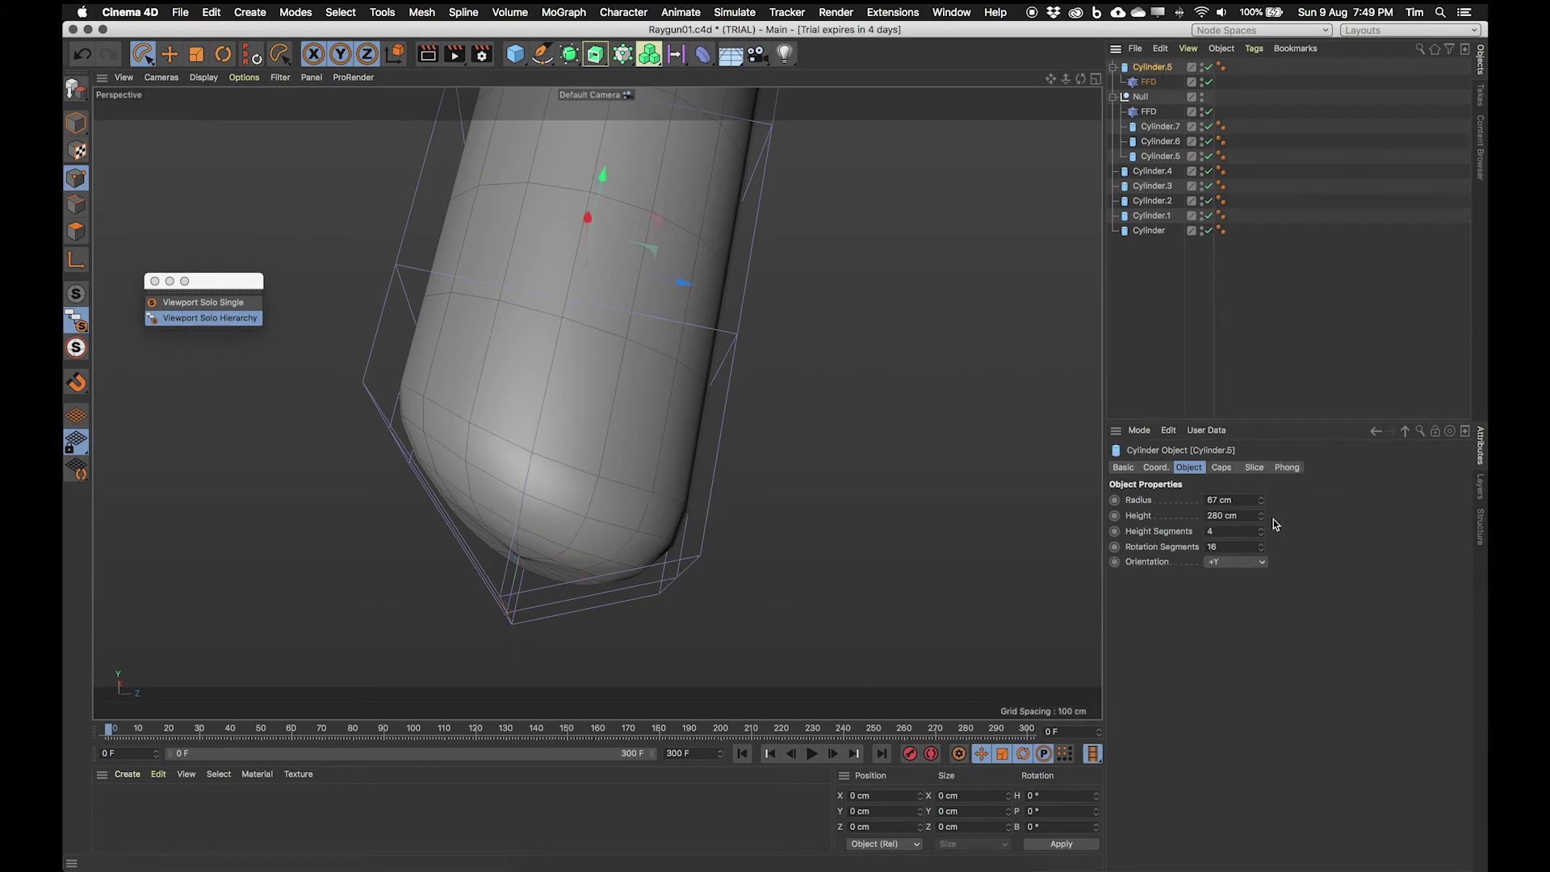
{"action": "left_click", "coordinate": [1221, 468]}
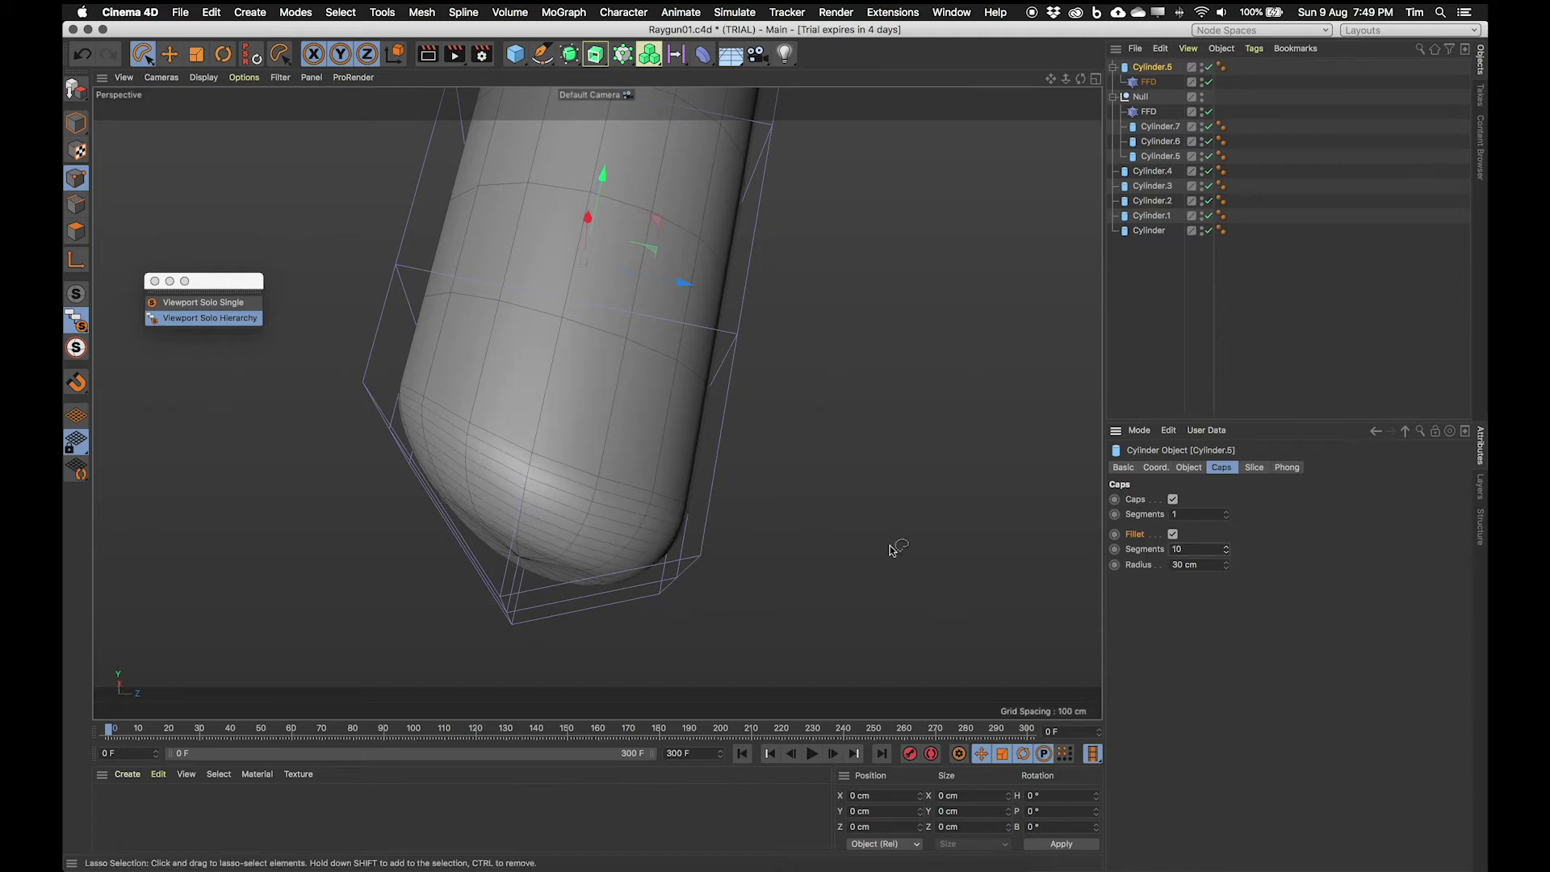
{"action": "left_click_drag", "start_coordinate": [691, 390], "coordinate": [732, 571], "text": "alt"}
{"action": "left_click_drag", "start_coordinate": [540, 503], "coordinate": [710, 525], "text": "alt"}
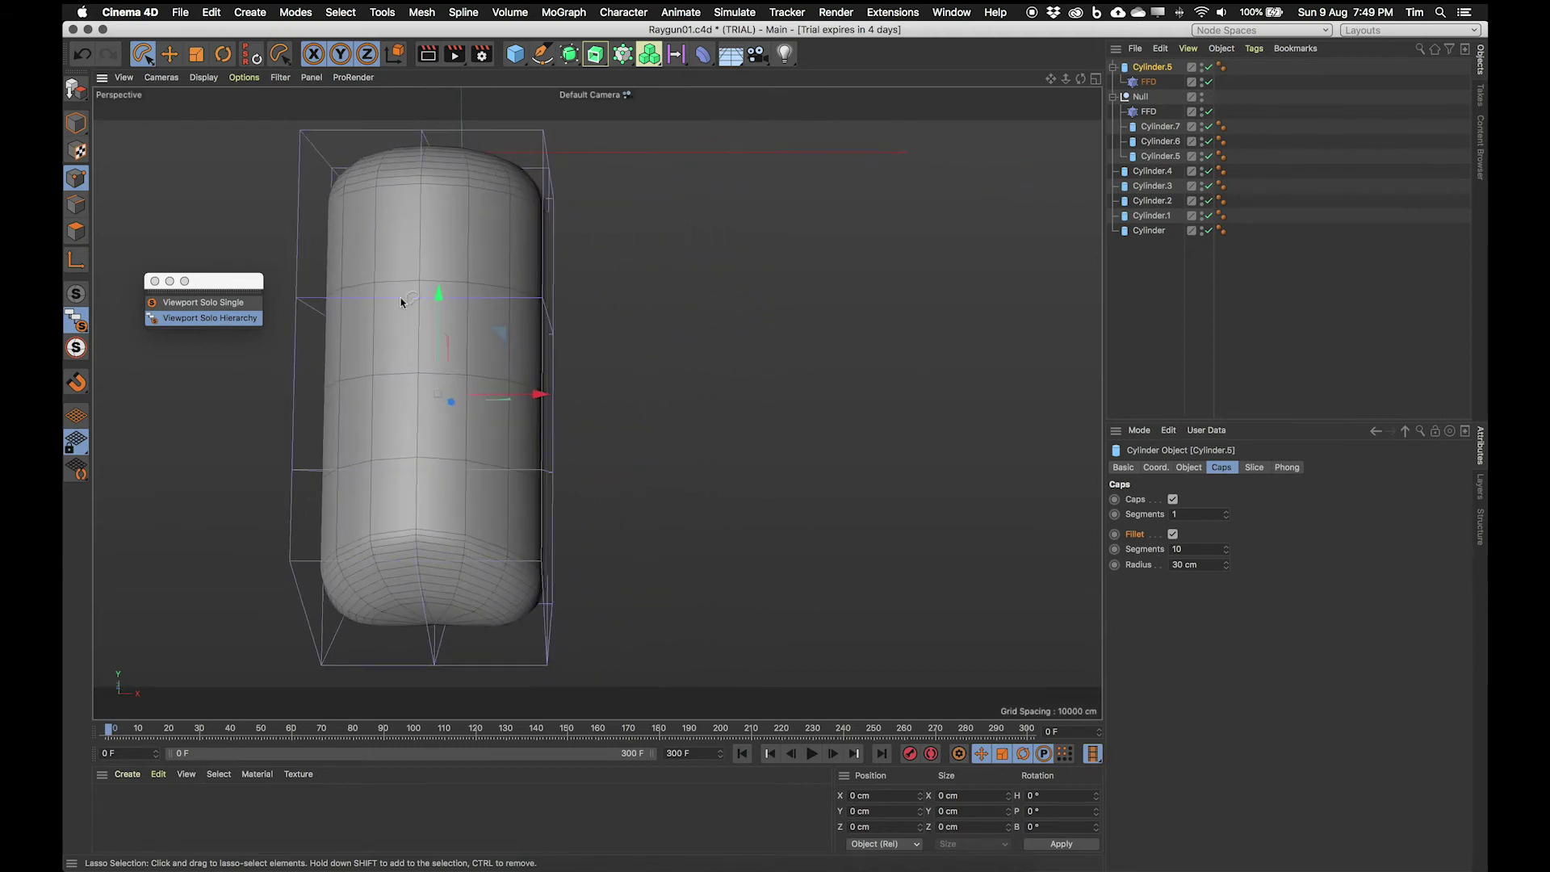
{"action": "left_click_drag", "start_coordinate": [437, 440], "coordinate": [277, 430], "text": "alt"}
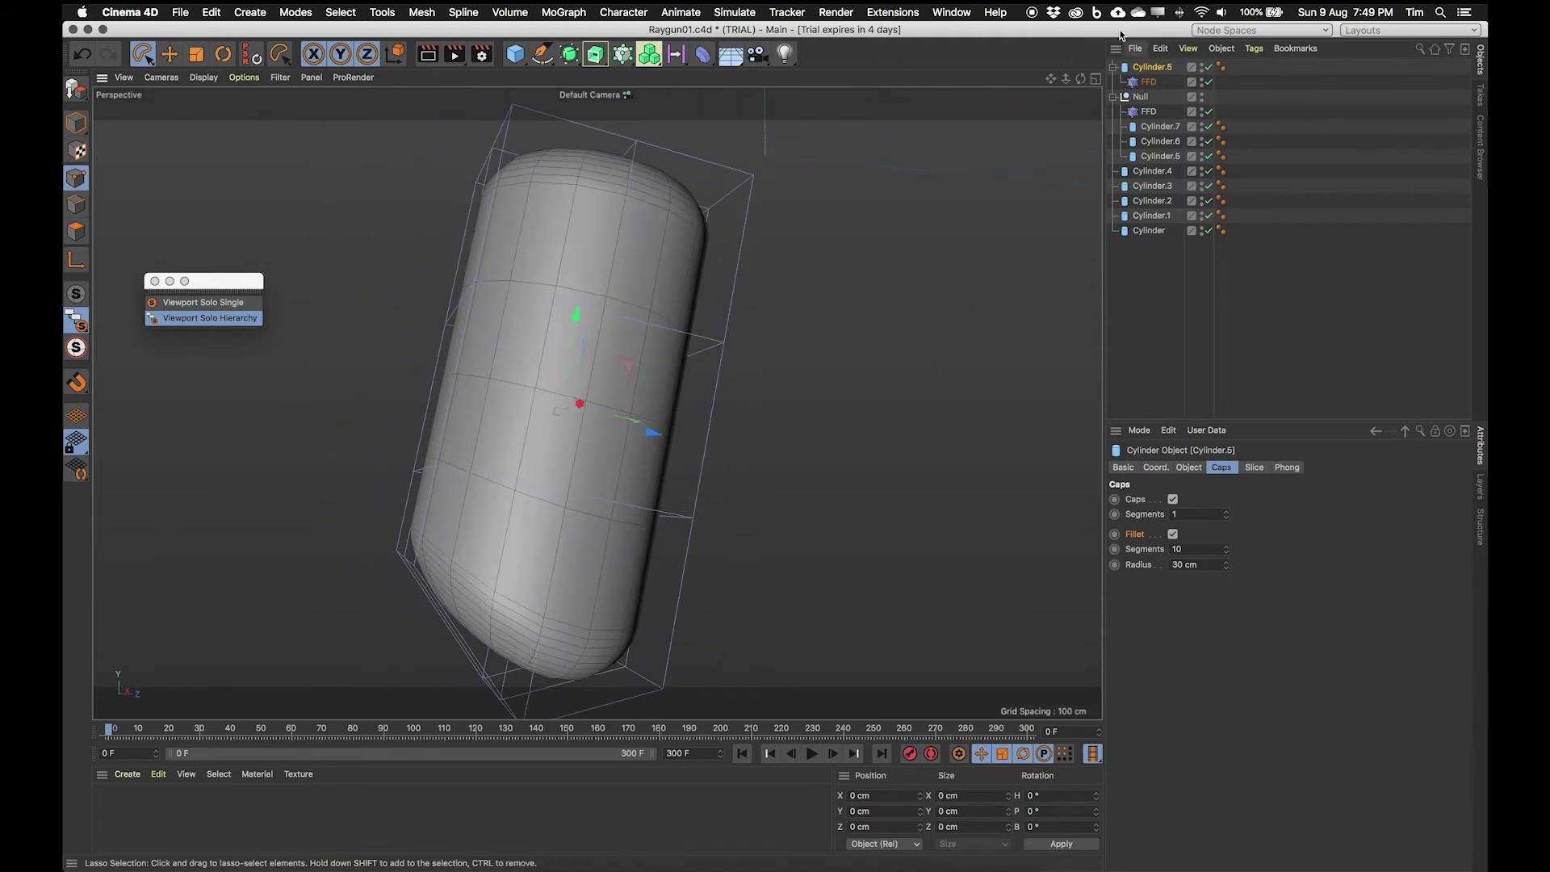
{"action": "left_click_drag", "start_coordinate": [771, 306], "coordinate": [672, 384], "text": "alt"}
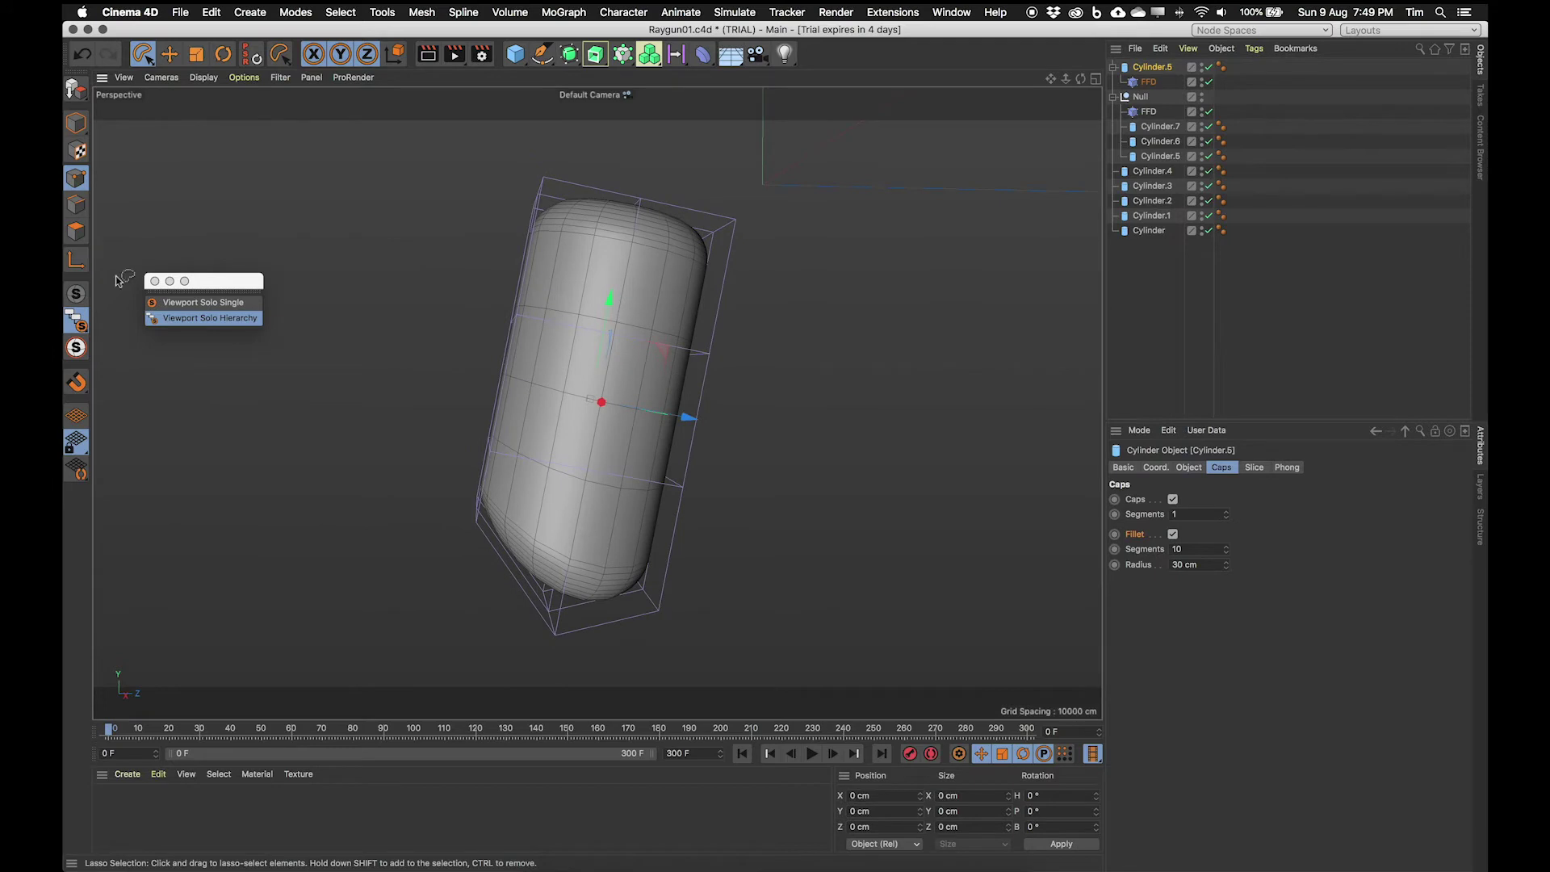
Step: Select the grip FFD's two middle rows of points and scale them to about 37 cm in X
{"action": "mouse_move", "coordinate": [582, 289]}
{"action": "left_mouse_down"}
{"action": "mouse_move", "coordinate": [460, 302]}
{"action": "mouse_move", "coordinate": [507, 484]}
{"action": "mouse_move", "coordinate": [912, 567]}
{"action": "left_mouse_up"}
{"action": "left_click_drag", "start_coordinate": [555, 442], "coordinate": [807, 372], "text": "alt"}
{"action": "left_click", "coordinate": [1150, 81]}
{"action": "mouse_move", "coordinate": [581, 331]}
{"action": "left_mouse_down", "text": "alt"}
{"action": "mouse_move", "coordinate": [512, 304]}
{"action": "mouse_move", "coordinate": [560, 315]}
{"action": "mouse_move", "coordinate": [529, 468]}
{"action": "mouse_move", "coordinate": [782, 540]}
{"action": "mouse_move", "coordinate": [785, 517]}
{"action": "left_mouse_up", "text": "alt"}
{"action": "mouse_move", "coordinate": [776, 501]}
{"action": "left_mouse_down", "text": "alt"}
{"action": "mouse_move", "coordinate": [751, 425]}
{"action": "mouse_move", "coordinate": [727, 416]}
{"action": "left_mouse_up", "text": "alt"}
{"action": "key", "text": "t"}
{"action": "left_click_drag", "start_coordinate": [581, 409], "coordinate": [512, 409]}
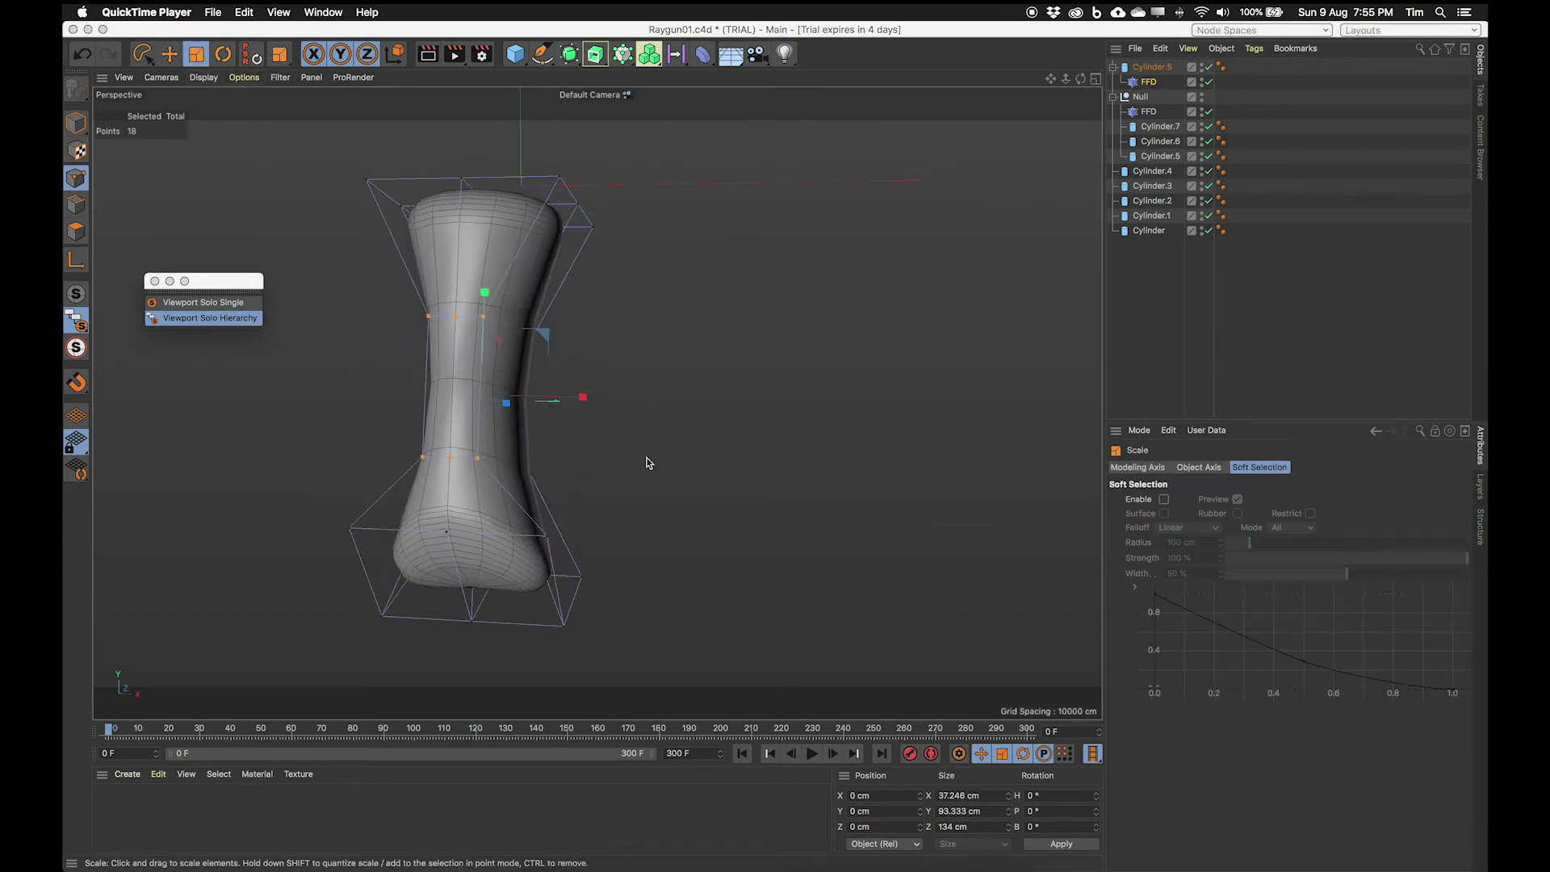
Step: Scale the two middle FFD rows further, to about 21 cm in X and 69 cm in Z
{"action": "left_click", "coordinate": [583, 442]}
{"action": "left_click_drag", "start_coordinate": [583, 443], "coordinate": [586, 458], "text": "alt"}
{"action": "left_click_drag", "start_coordinate": [581, 390], "coordinate": [483, 436]}
{"action": "mouse_move", "coordinate": [696, 434]}
{"action": "left_mouse_down"}
{"action": "mouse_move", "coordinate": [672, 400]}
{"action": "mouse_move", "coordinate": [634, 395]}
{"action": "mouse_move", "coordinate": [671, 424]}
{"action": "mouse_move", "coordinate": [748, 393]}
{"action": "mouse_move", "coordinate": [710, 378]}
{"action": "mouse_move", "coordinate": [565, 402]}
{"action": "mouse_move", "coordinate": [471, 388]}
{"action": "mouse_move", "coordinate": [659, 405]}
{"action": "mouse_move", "coordinate": [651, 391]}
{"action": "mouse_move", "coordinate": [692, 347]}
{"action": "mouse_move", "coordinate": [691, 413]}
{"action": "left_mouse_up"}
{"action": "left_click_drag", "start_coordinate": [603, 383], "coordinate": [481, 460], "text": "alt"}
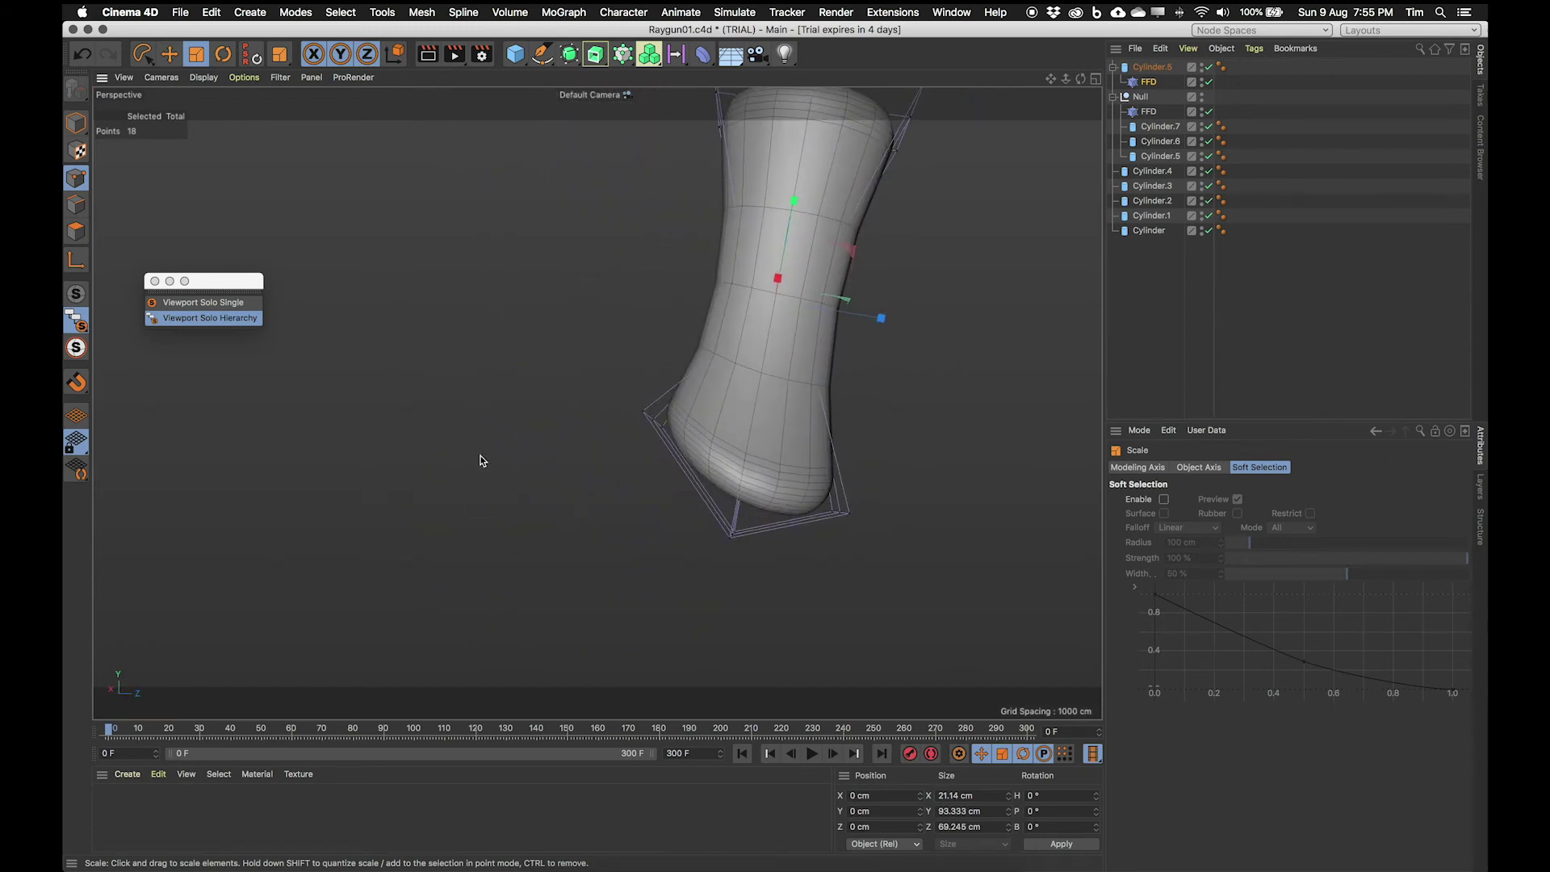
Step: Lasso the grip FFD's nine bottom points and scale them to about 100 cm in X
{"action": "left_click", "coordinate": [141, 54]}
{"action": "mouse_move", "coordinate": [880, 517]}
{"action": "left_mouse_down"}
{"action": "mouse_move", "coordinate": [761, 500]}
{"action": "mouse_move", "coordinate": [719, 468]}
{"action": "mouse_move", "coordinate": [690, 394]}
{"action": "mouse_move", "coordinate": [579, 419]}
{"action": "mouse_move", "coordinate": [725, 659]}
{"action": "mouse_move", "coordinate": [975, 537]}
{"action": "mouse_move", "coordinate": [878, 536]}
{"action": "left_mouse_up"}
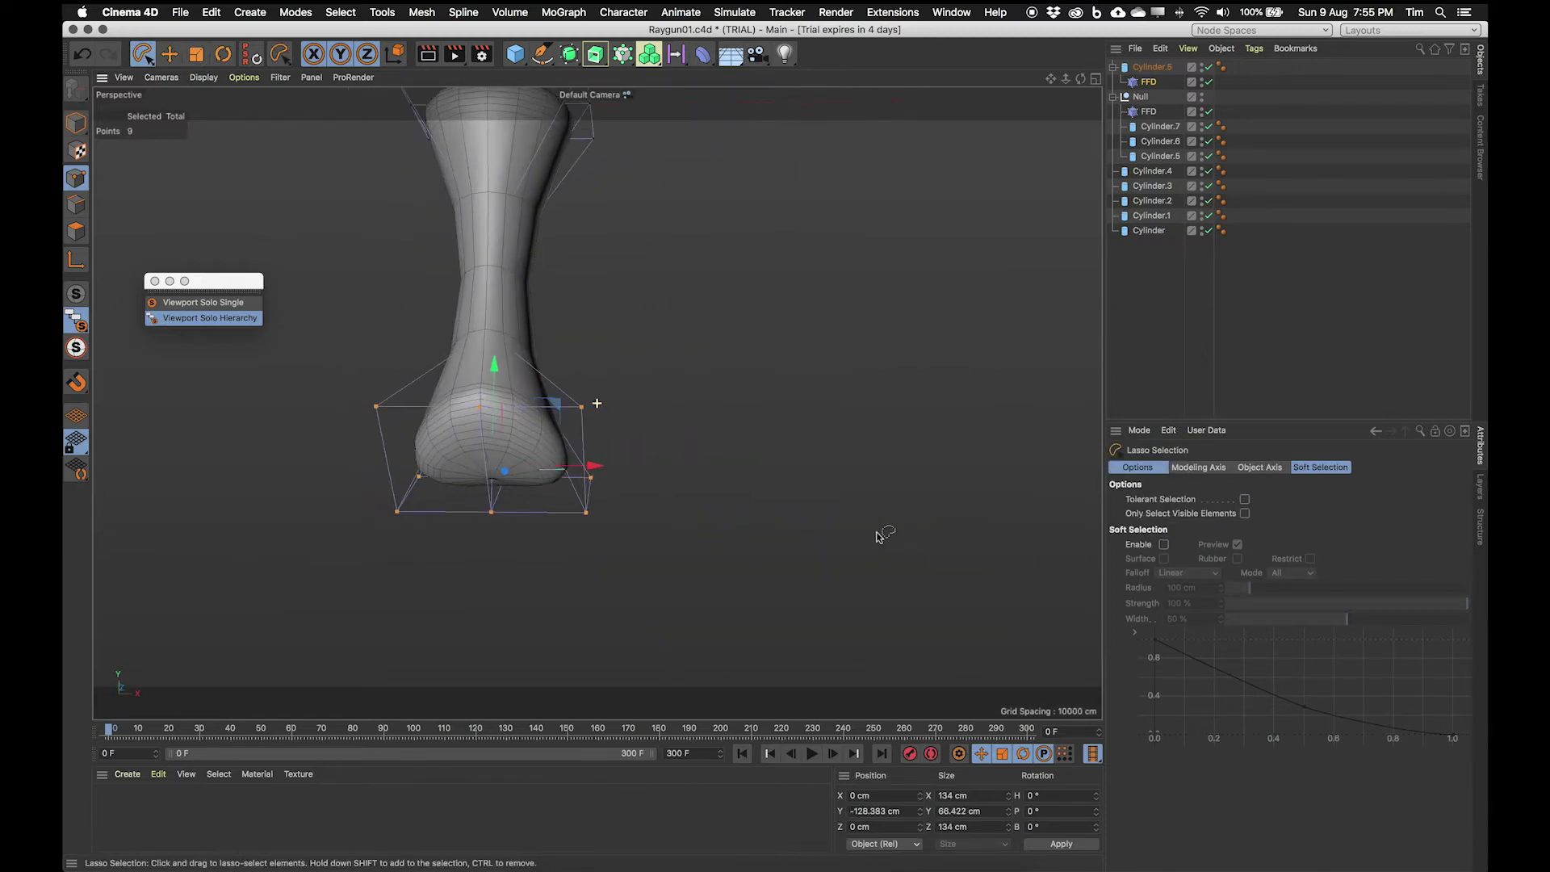
{"action": "left_click", "coordinate": [196, 54]}
{"action": "left_click_drag", "start_coordinate": [595, 466], "coordinate": [575, 462]}
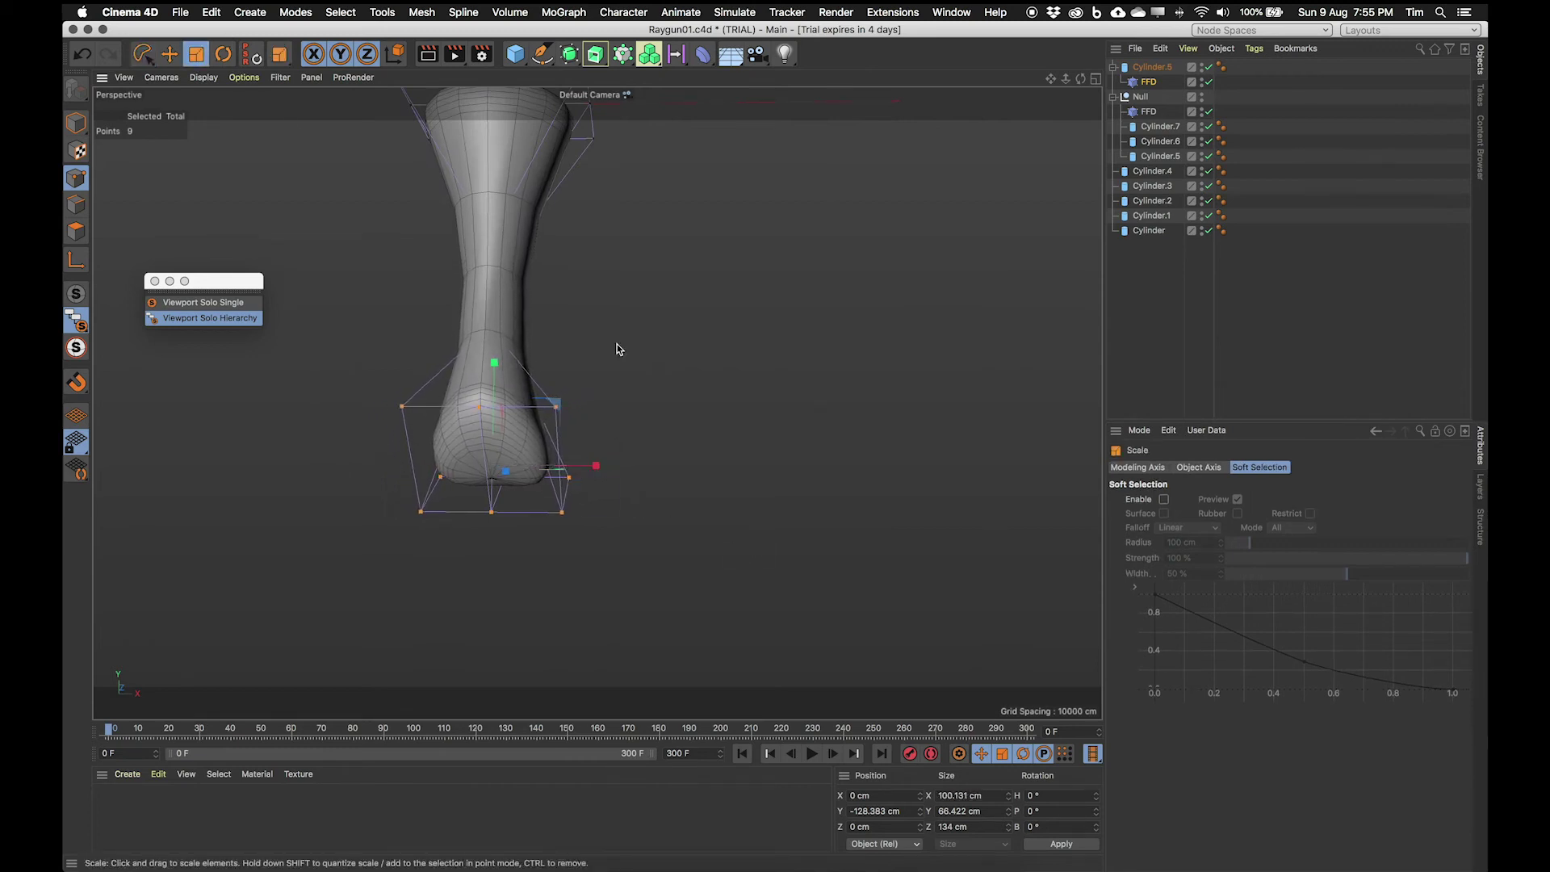
{"action": "key", "text": "h"}
{"action": "left_click_drag", "start_coordinate": [651, 329], "coordinate": [650, 419], "text": "alt"}
{"action": "left_click_drag", "start_coordinate": [426, 352], "coordinate": [499, 373], "text": "alt"}
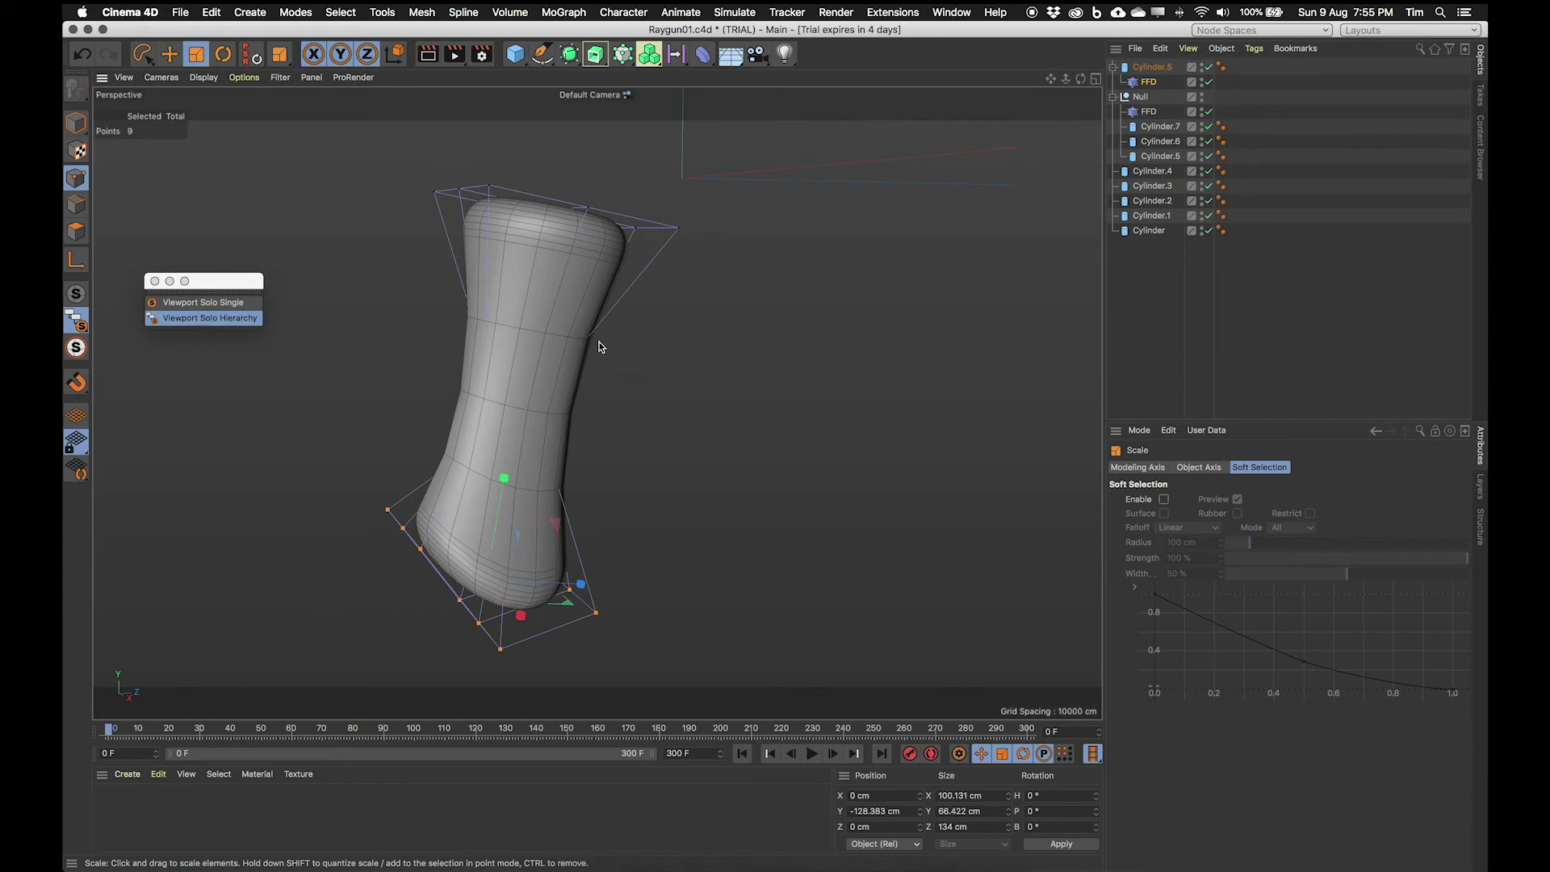
Step: Turn off Viewport Solo to show the whole raygun, move the floating solo palette aside and inspect the grip from several angles
{"action": "left_click_drag", "start_coordinate": [544, 263], "coordinate": [481, 267], "text": "alt"}
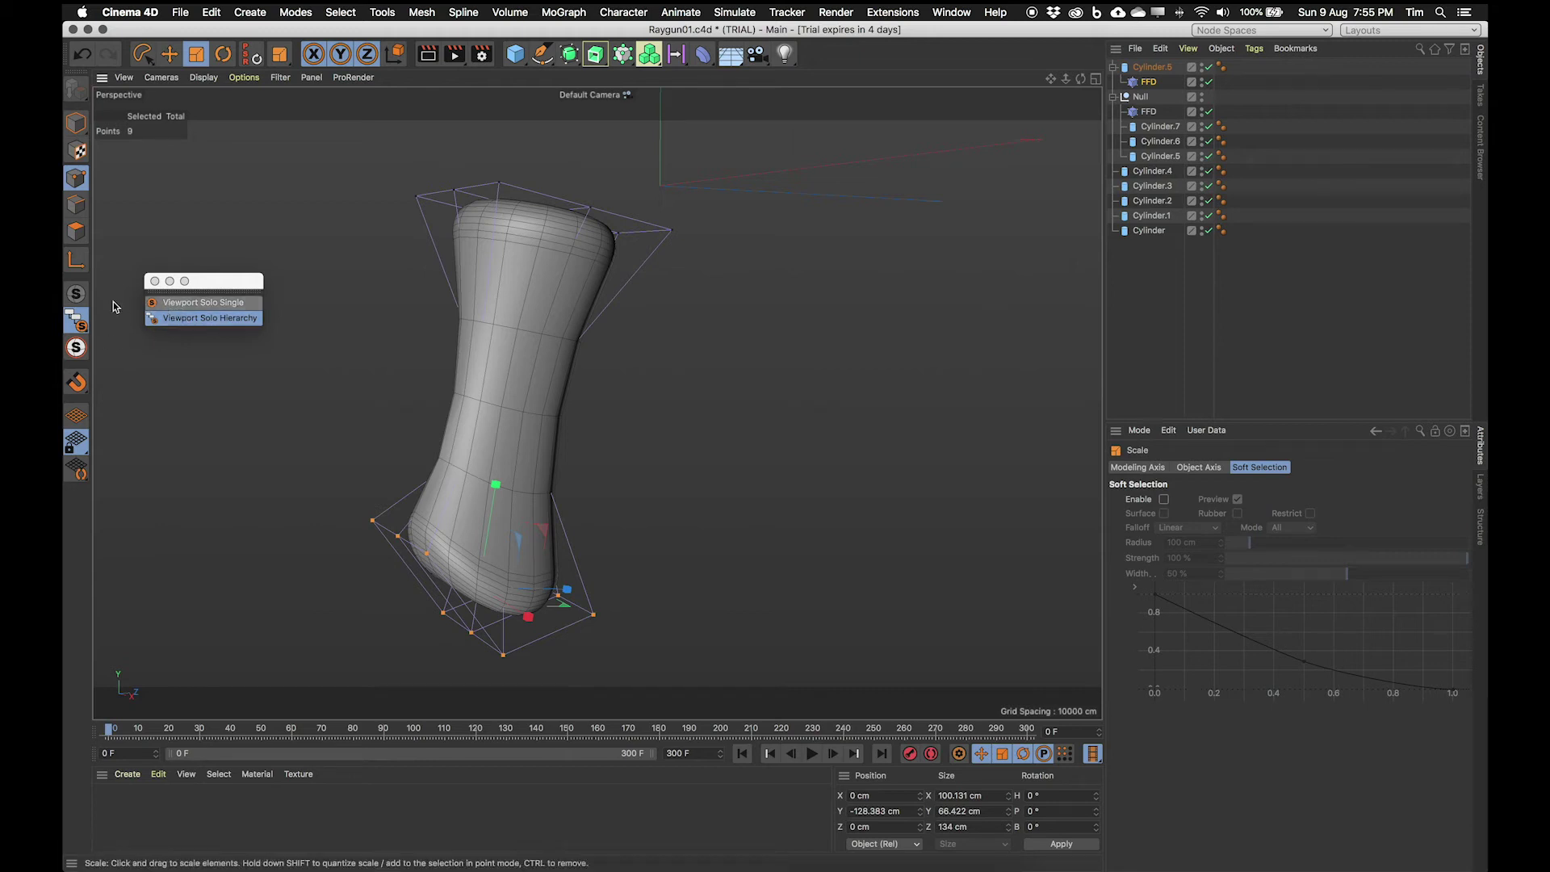
{"action": "left_click", "coordinate": [76, 295]}
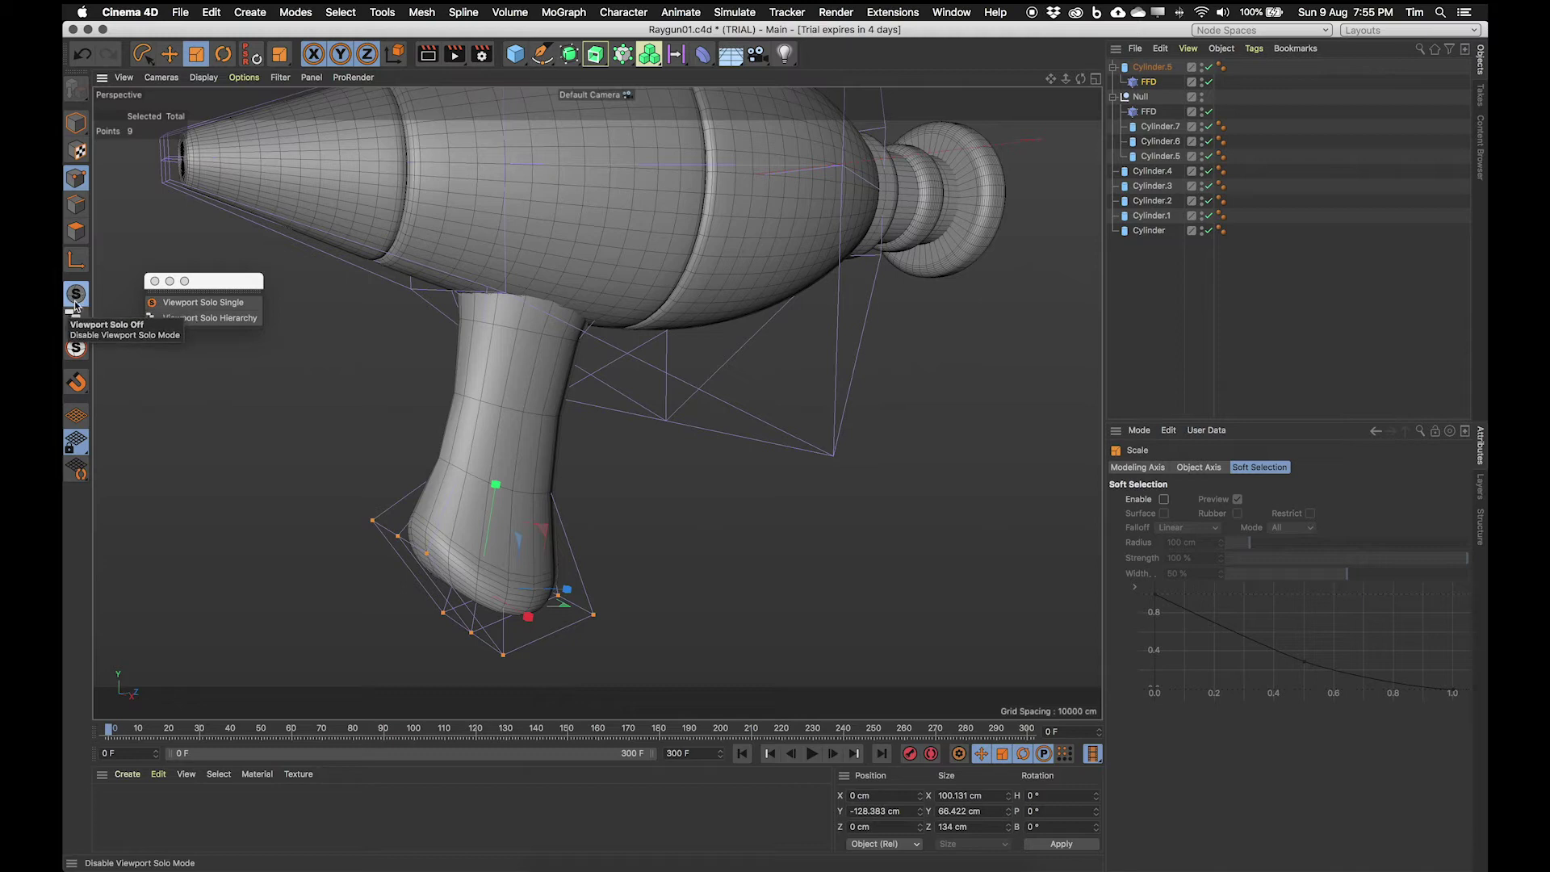
{"action": "left_click_drag", "start_coordinate": [225, 273], "coordinate": [182, 317]}
{"action": "left_click_drag", "start_coordinate": [550, 331], "coordinate": [479, 406], "text": "alt"}
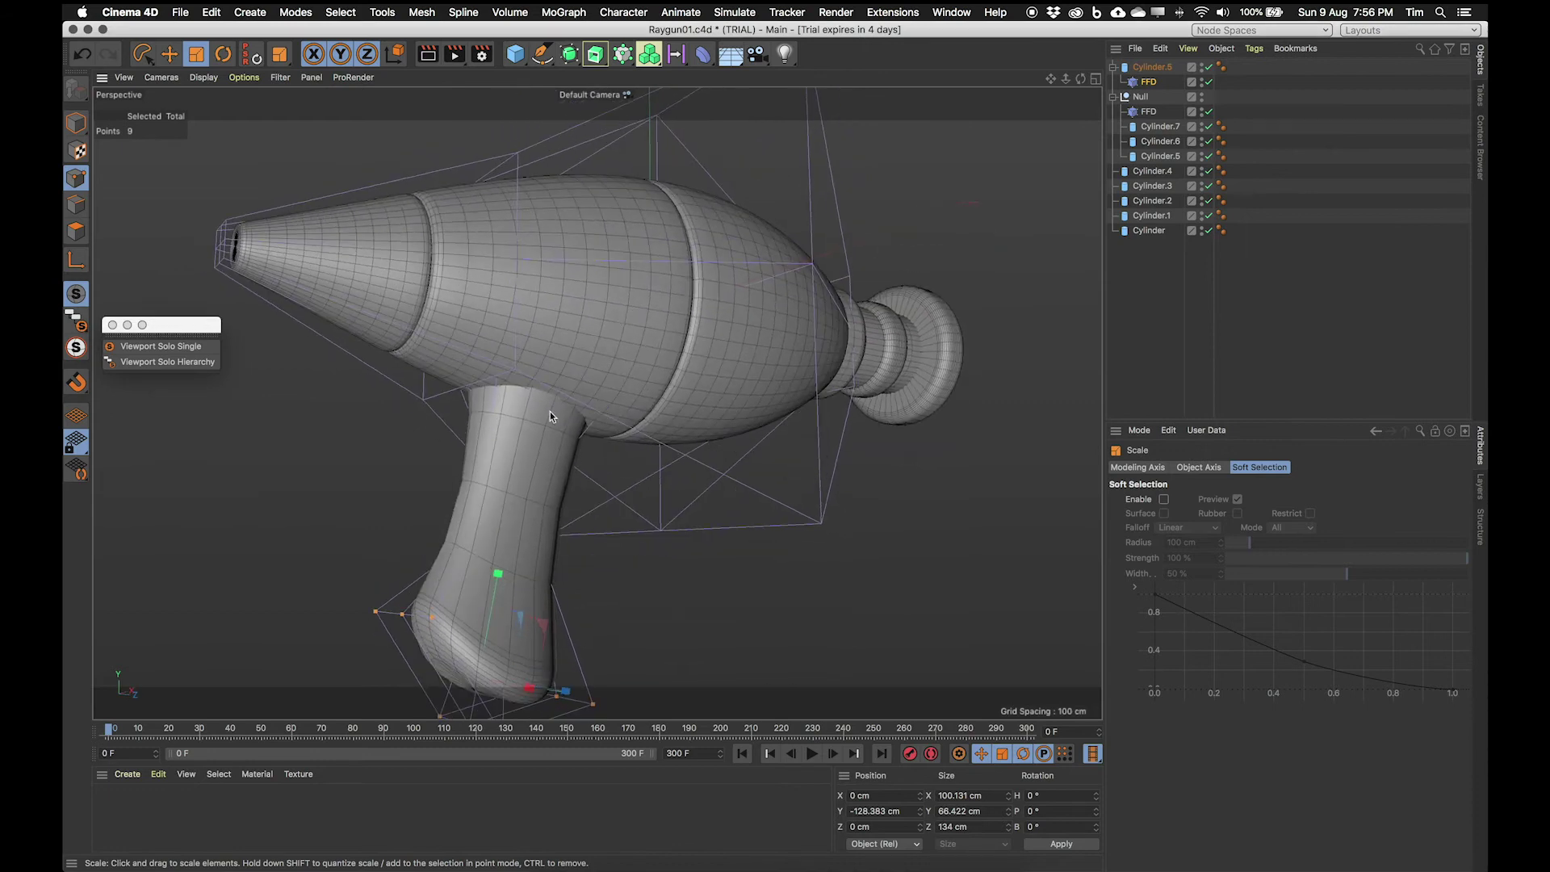
{"action": "left_click_drag", "start_coordinate": [613, 412], "coordinate": [563, 442], "text": "alt"}
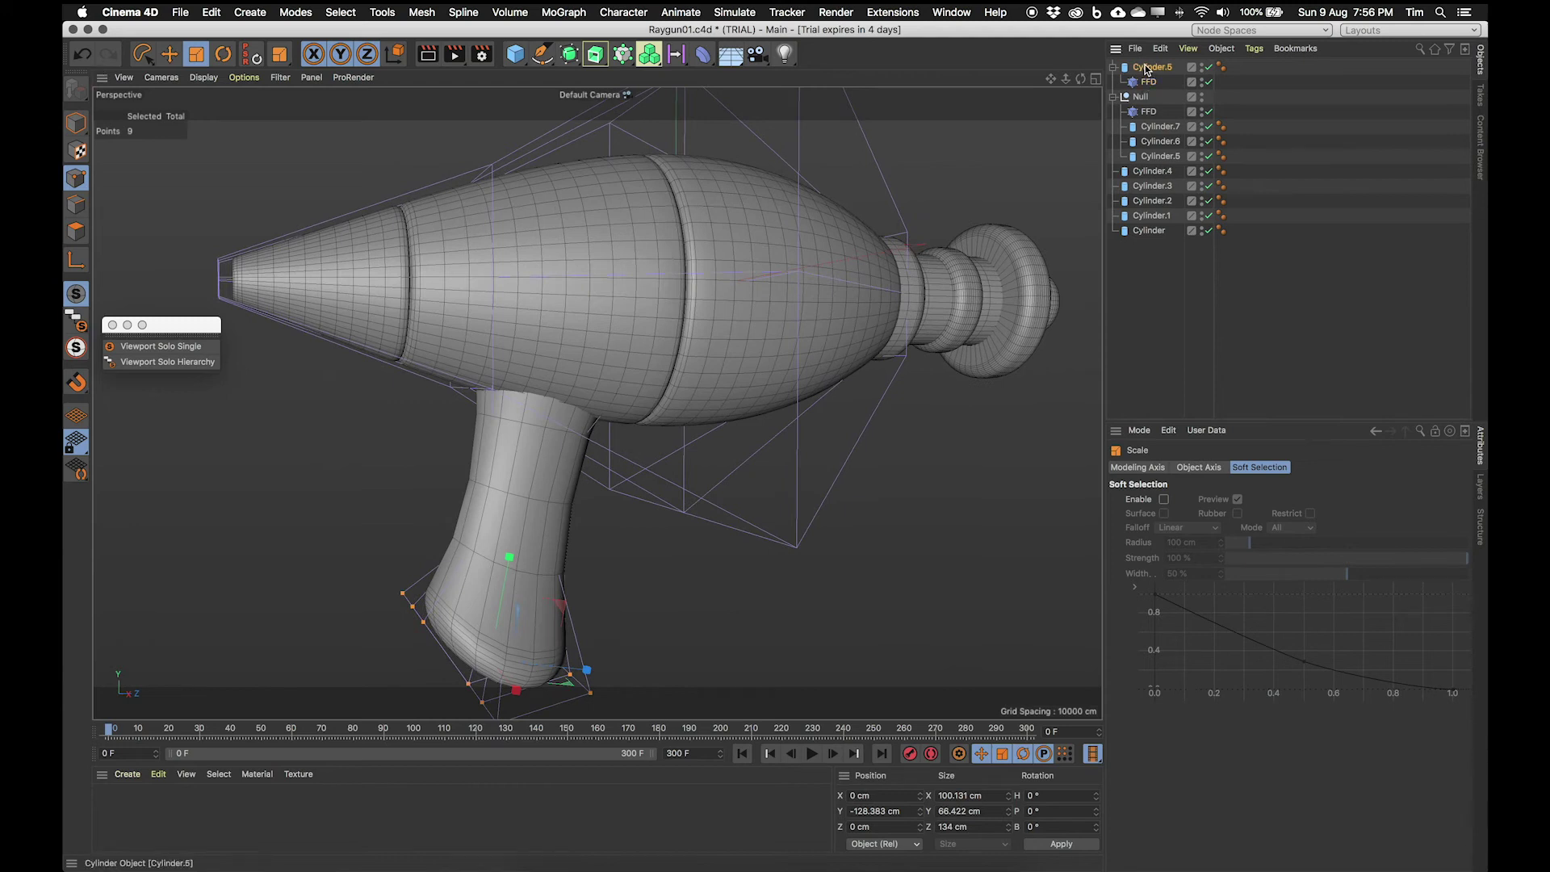
Step: Isolate the grip cylinder with its FFD again and lasso the cage's nine top points
{"action": "key", "text": "Return"}
{"action": "left_click", "coordinate": [195, 362]}
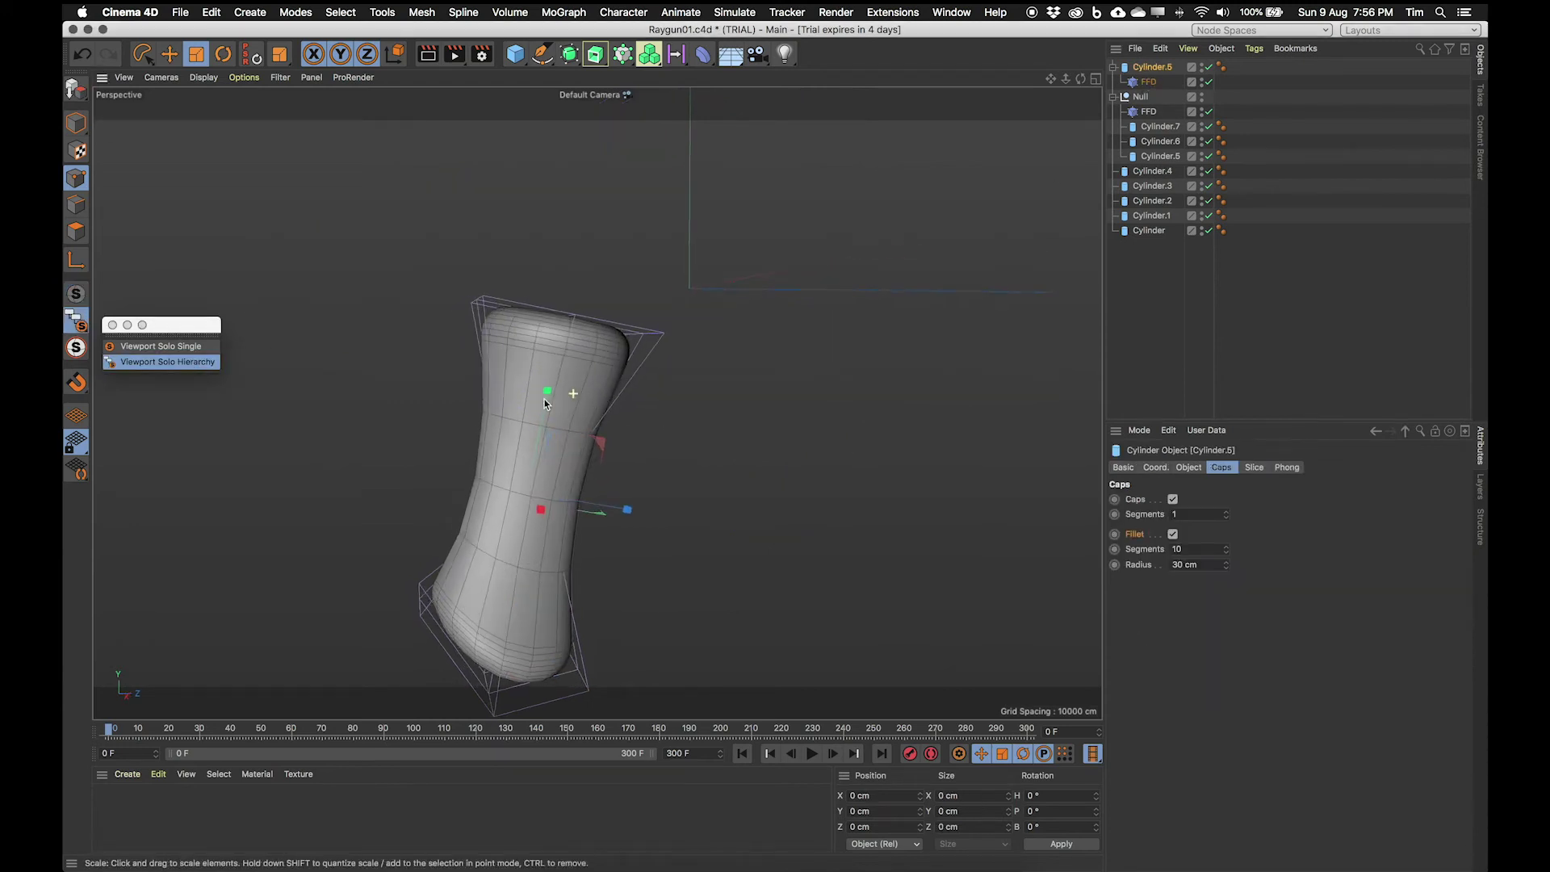
{"action": "key", "text": "8"}
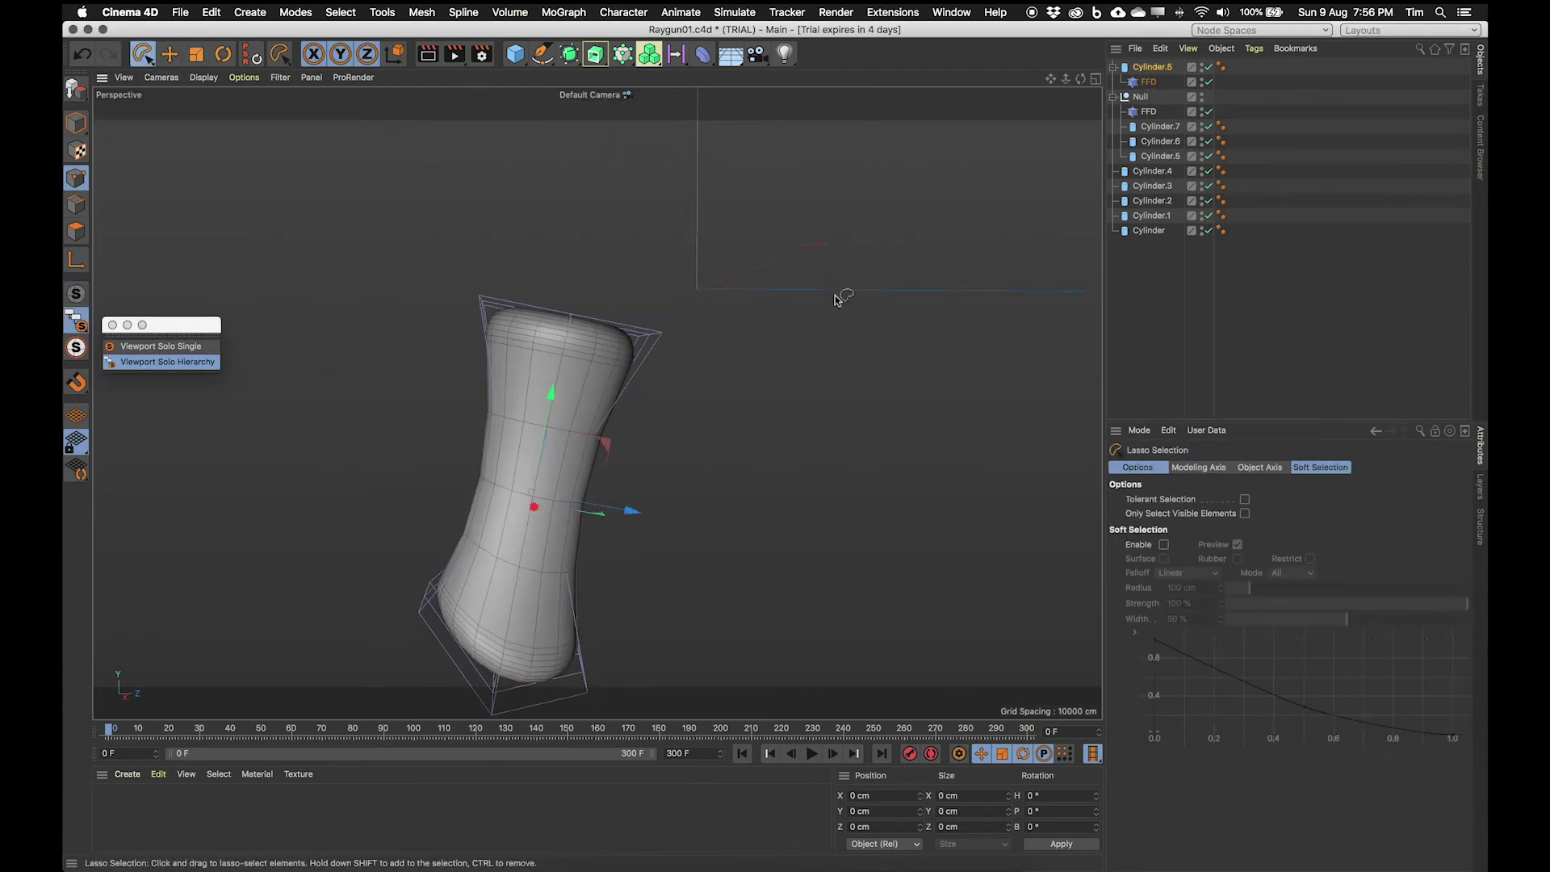
{"action": "mouse_move", "coordinate": [609, 259]}
{"action": "left_mouse_down"}
{"action": "mouse_move", "coordinate": [525, 331]}
{"action": "mouse_move", "coordinate": [751, 343]}
{"action": "mouse_move", "coordinate": [836, 402]}
{"action": "left_mouse_up"}
{"action": "left_click", "coordinate": [1148, 81]}
{"action": "mouse_move", "coordinate": [598, 274]}
{"action": "left_mouse_down"}
{"action": "mouse_move", "coordinate": [530, 357]}
{"action": "mouse_move", "coordinate": [706, 378]}
{"action": "left_mouse_up"}
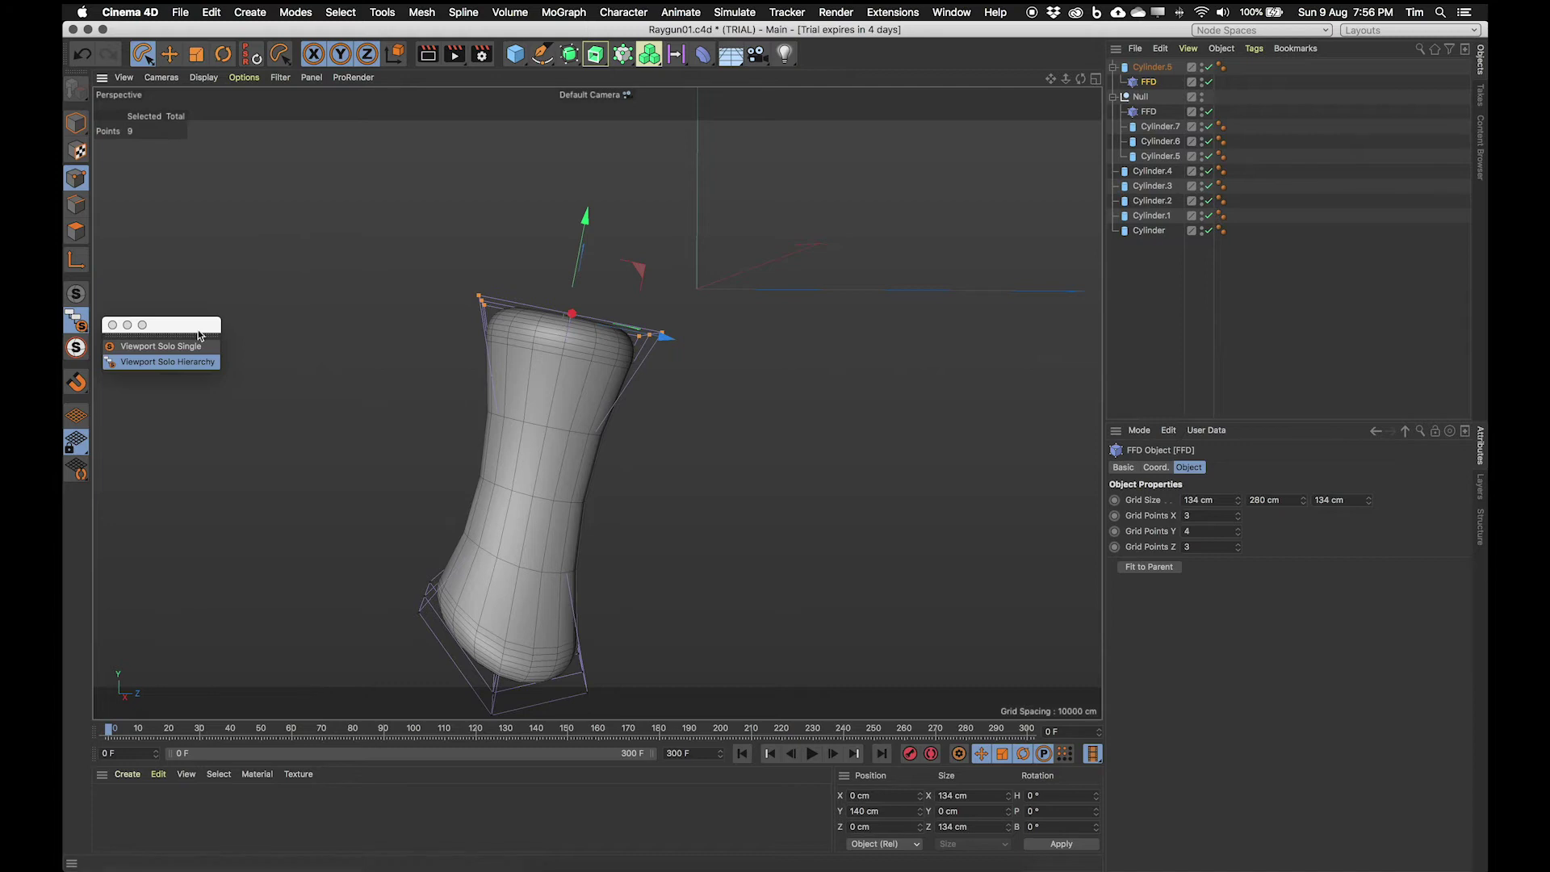
Step: With the whole raygun shown, lower the grip FFD's top points to Y about 106 cm and widen them to about 158 cm in X
{"action": "left_click", "coordinate": [76, 293]}
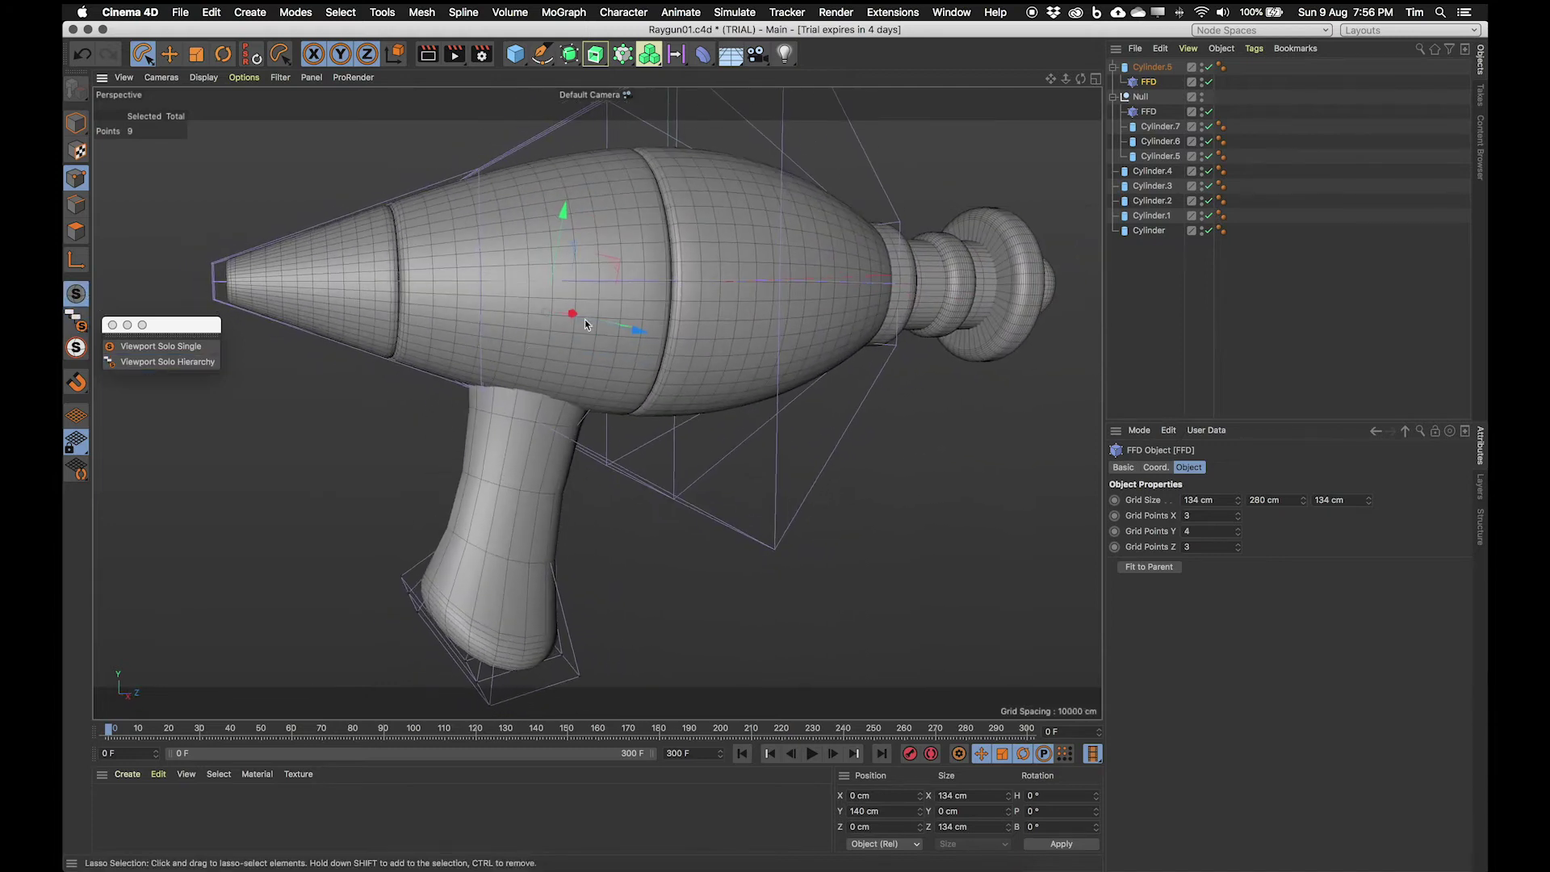
{"action": "left_click_drag", "start_coordinate": [567, 209], "coordinate": [529, 281]}
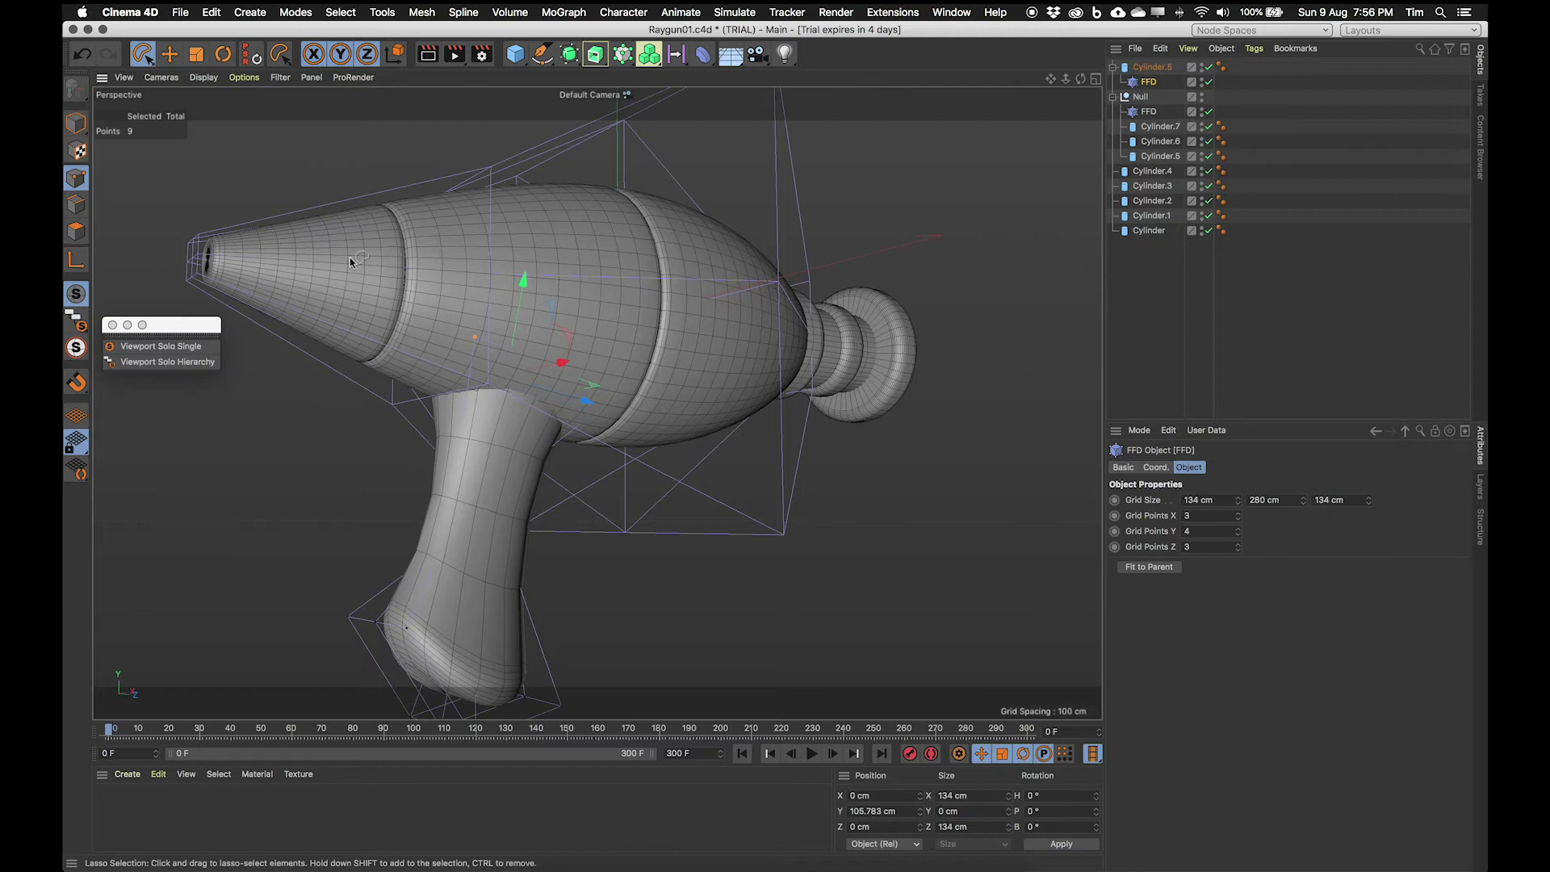
{"action": "key", "text": "t"}
{"action": "left_click_drag", "start_coordinate": [414, 428], "coordinate": [570, 402], "text": "alt"}
{"action": "left_click_drag", "start_coordinate": [565, 408], "coordinate": [475, 511], "text": "alt"}
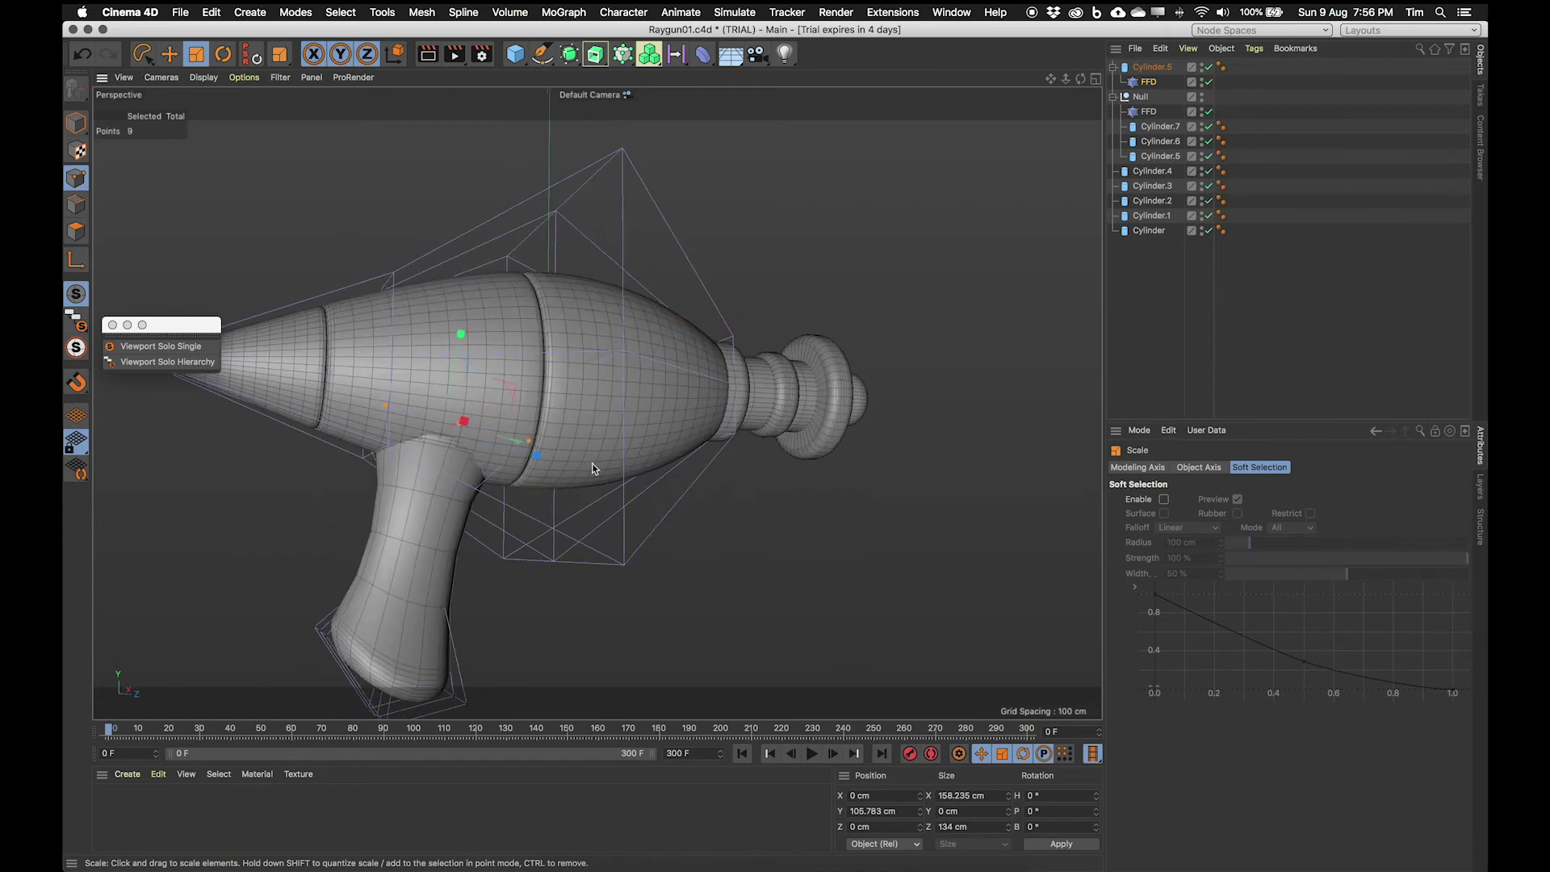
Step: Return from point editing to Model mode with the Move tool and inspect the grip where it meets the body
{"action": "scroll", "coordinate": [476, 478], "scroll_direction": "up", "scroll_amount": 5}
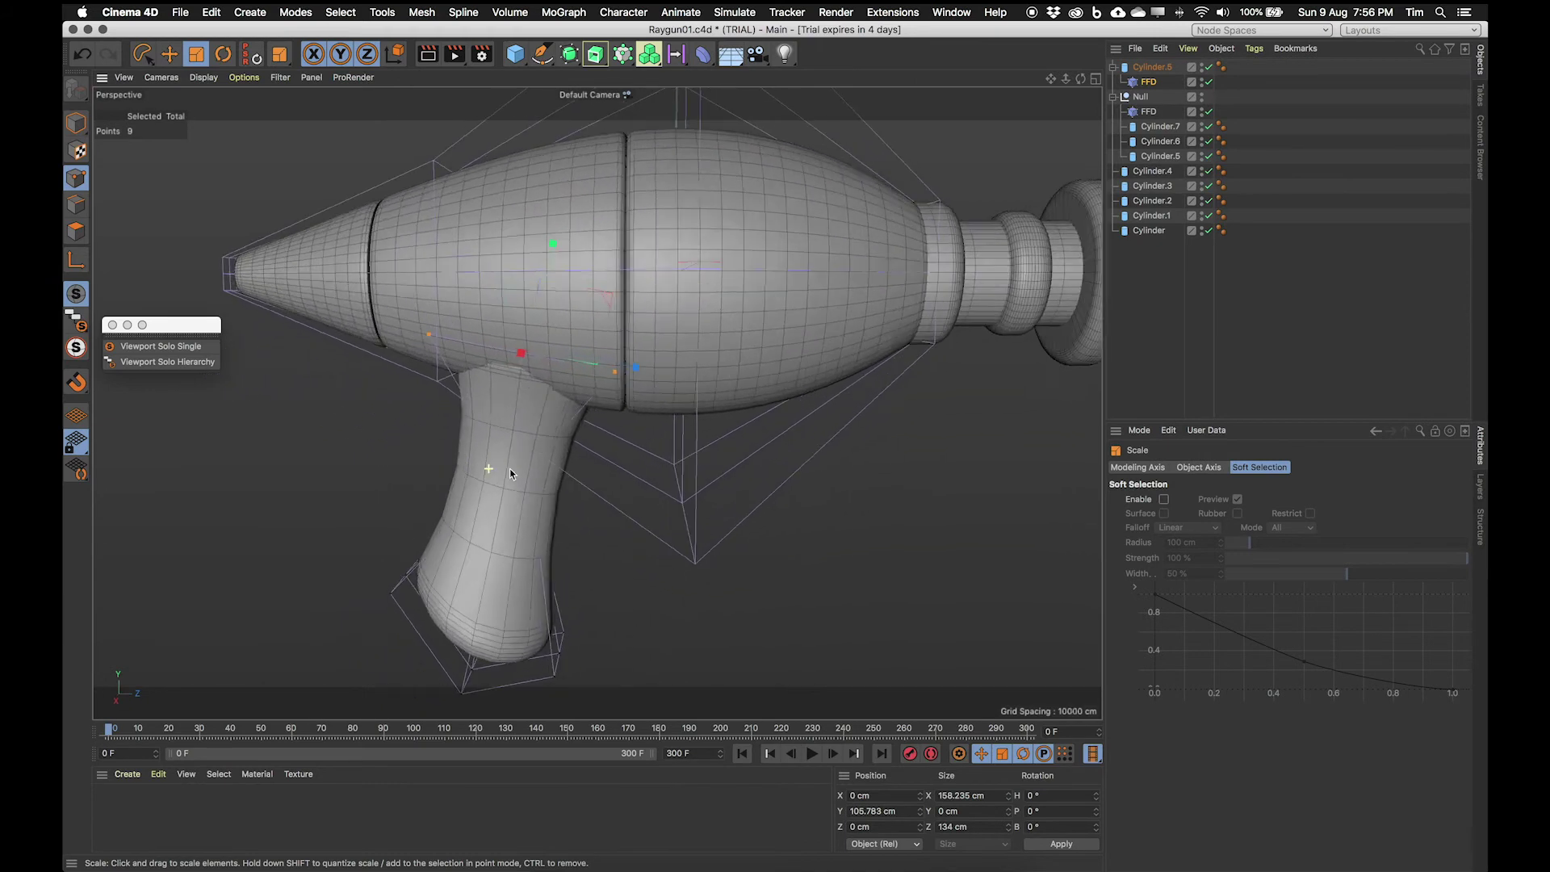
{"action": "left_click_drag", "start_coordinate": [511, 468], "coordinate": [604, 453], "text": "alt"}
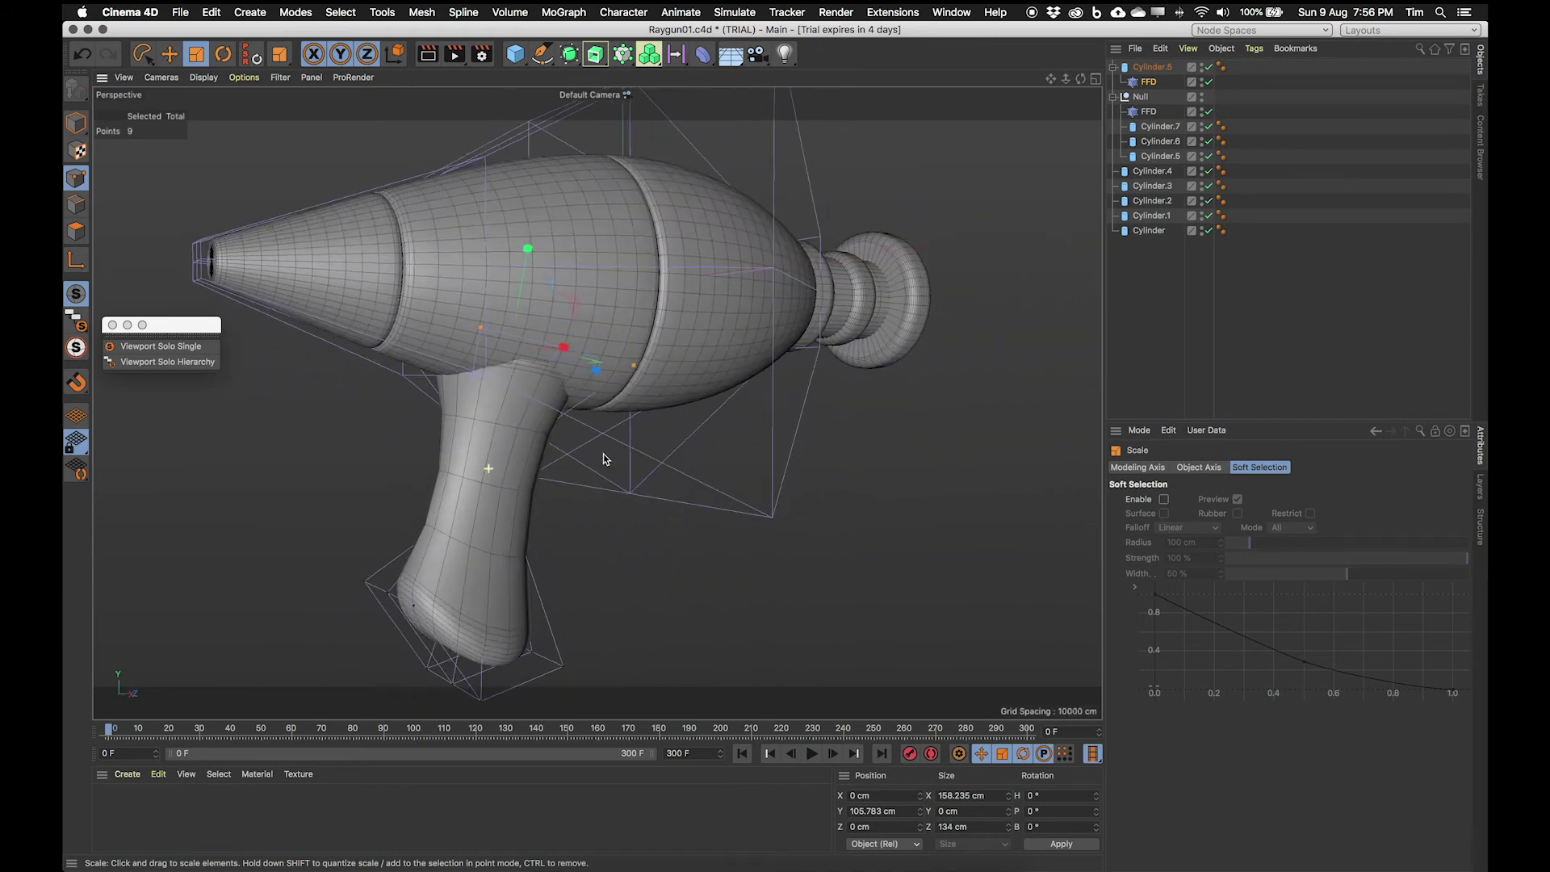
{"action": "left_click_drag", "start_coordinate": [496, 398], "coordinate": [555, 428], "text": "alt"}
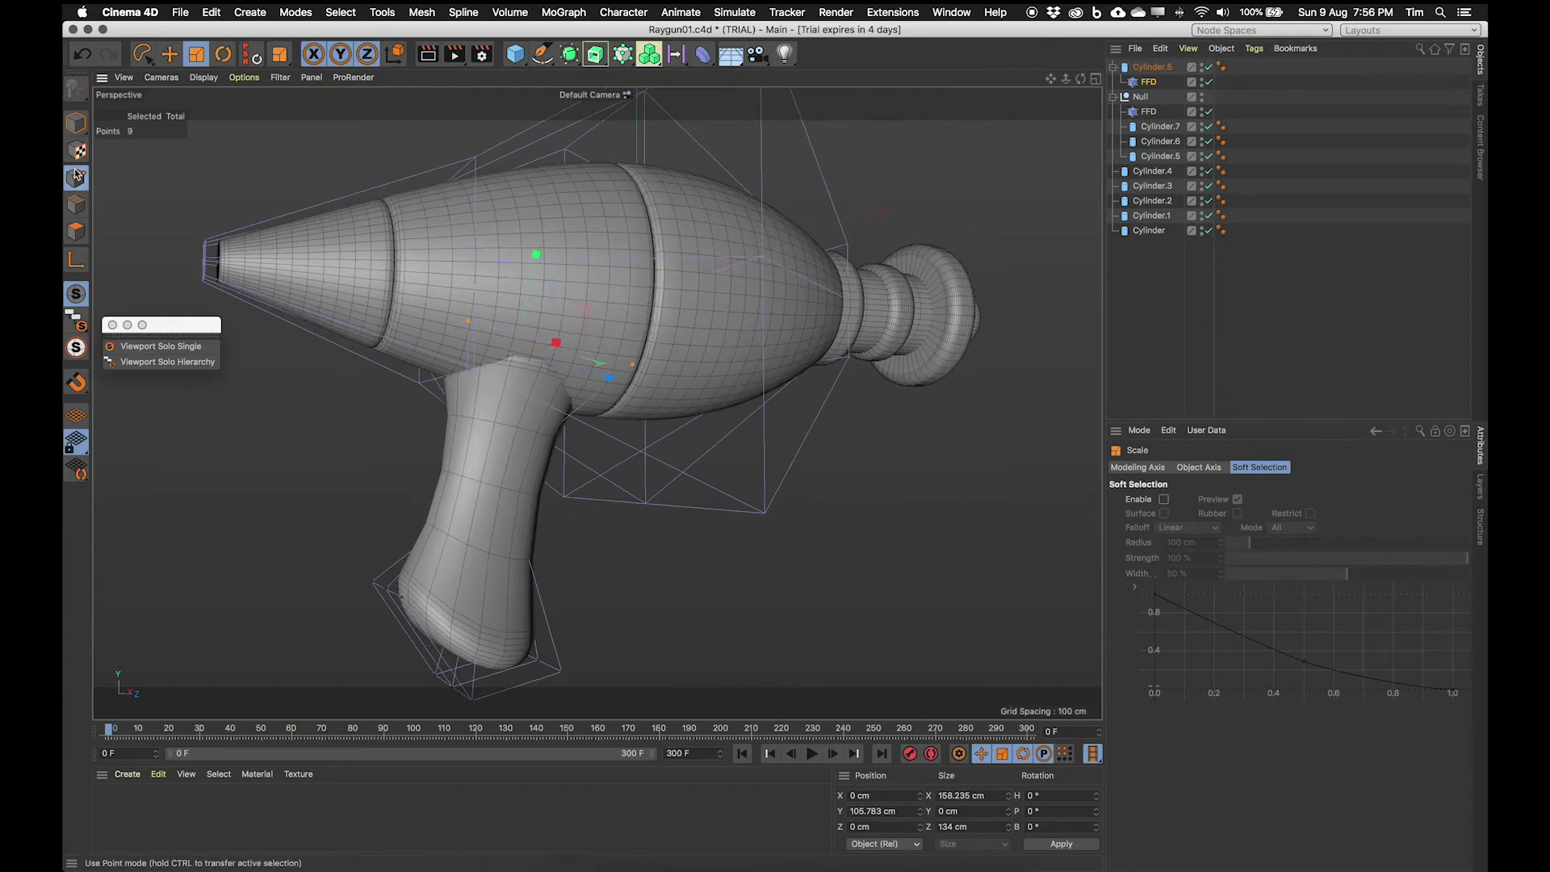
{"action": "left_click", "coordinate": [76, 123]}
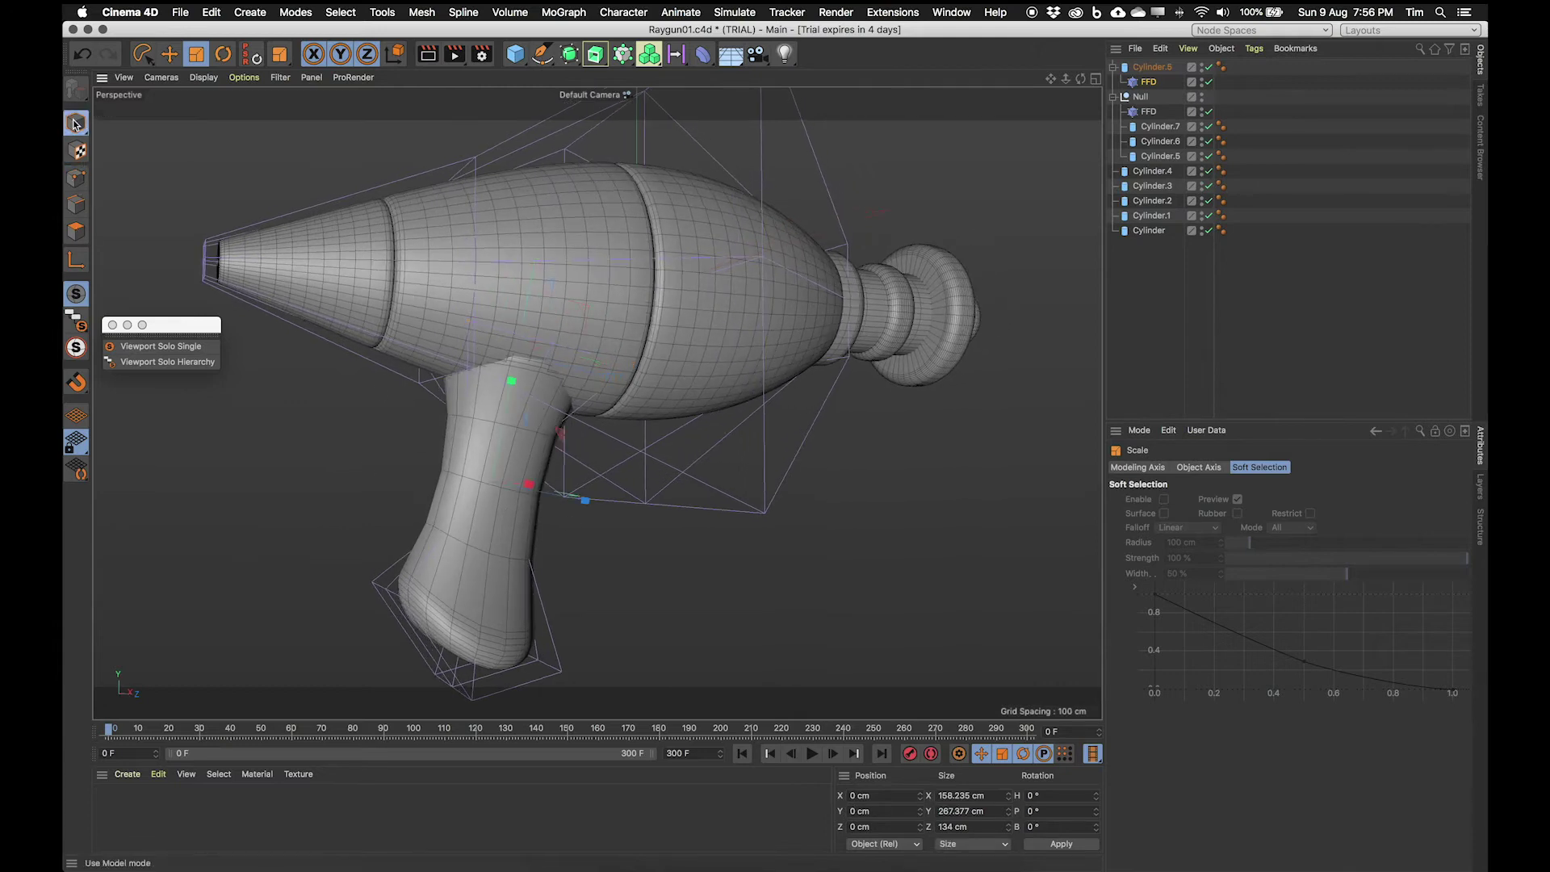
{"action": "left_click", "coordinate": [169, 54]}
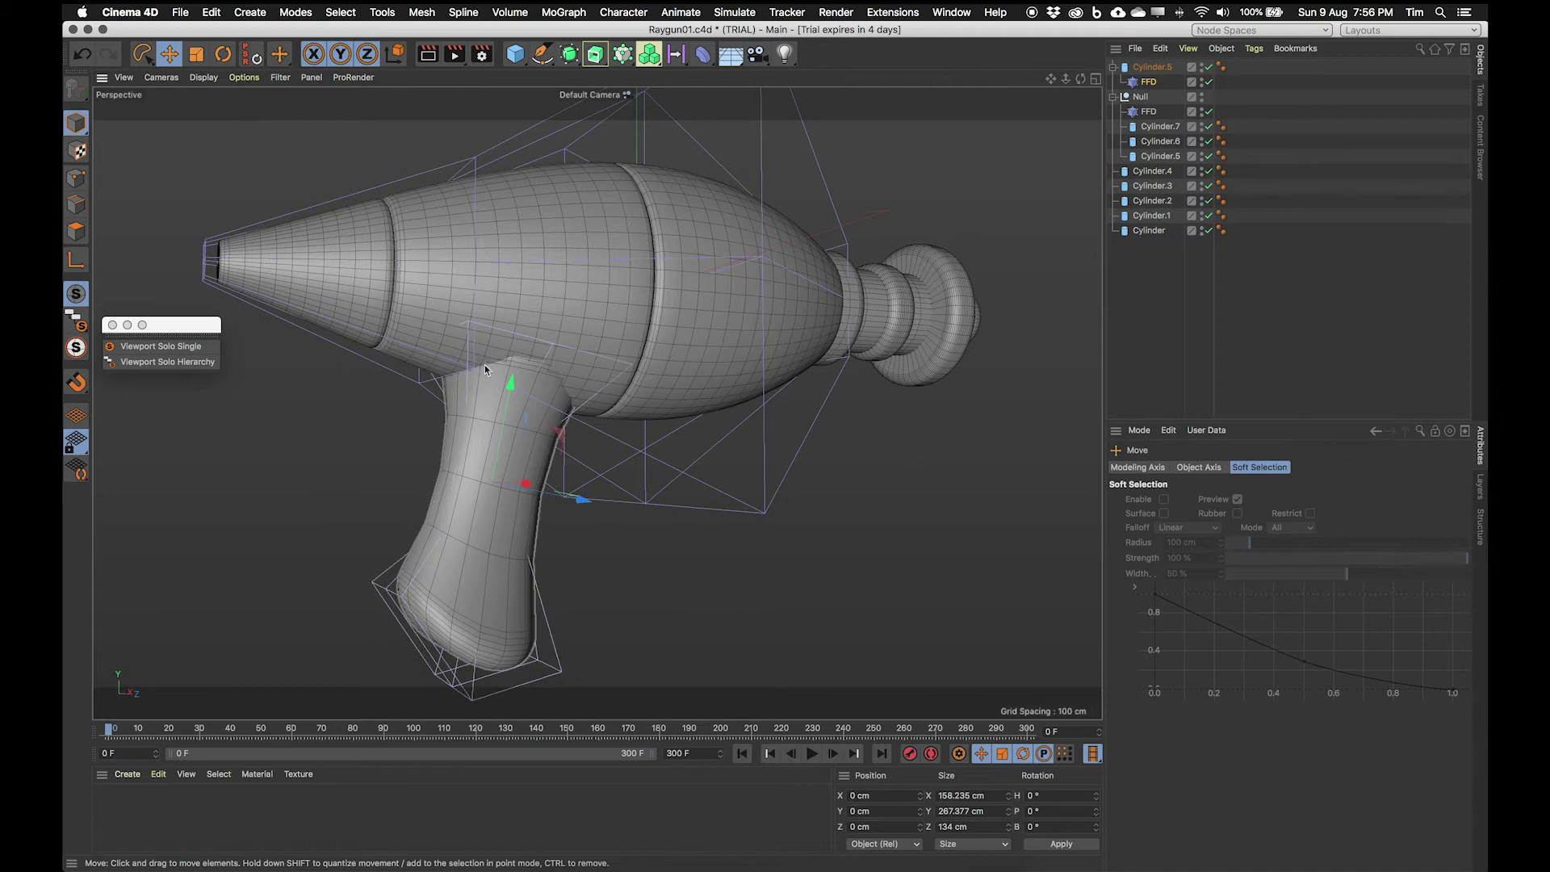
{"action": "left_click_drag", "start_coordinate": [489, 380], "coordinate": [557, 436], "text": "alt"}
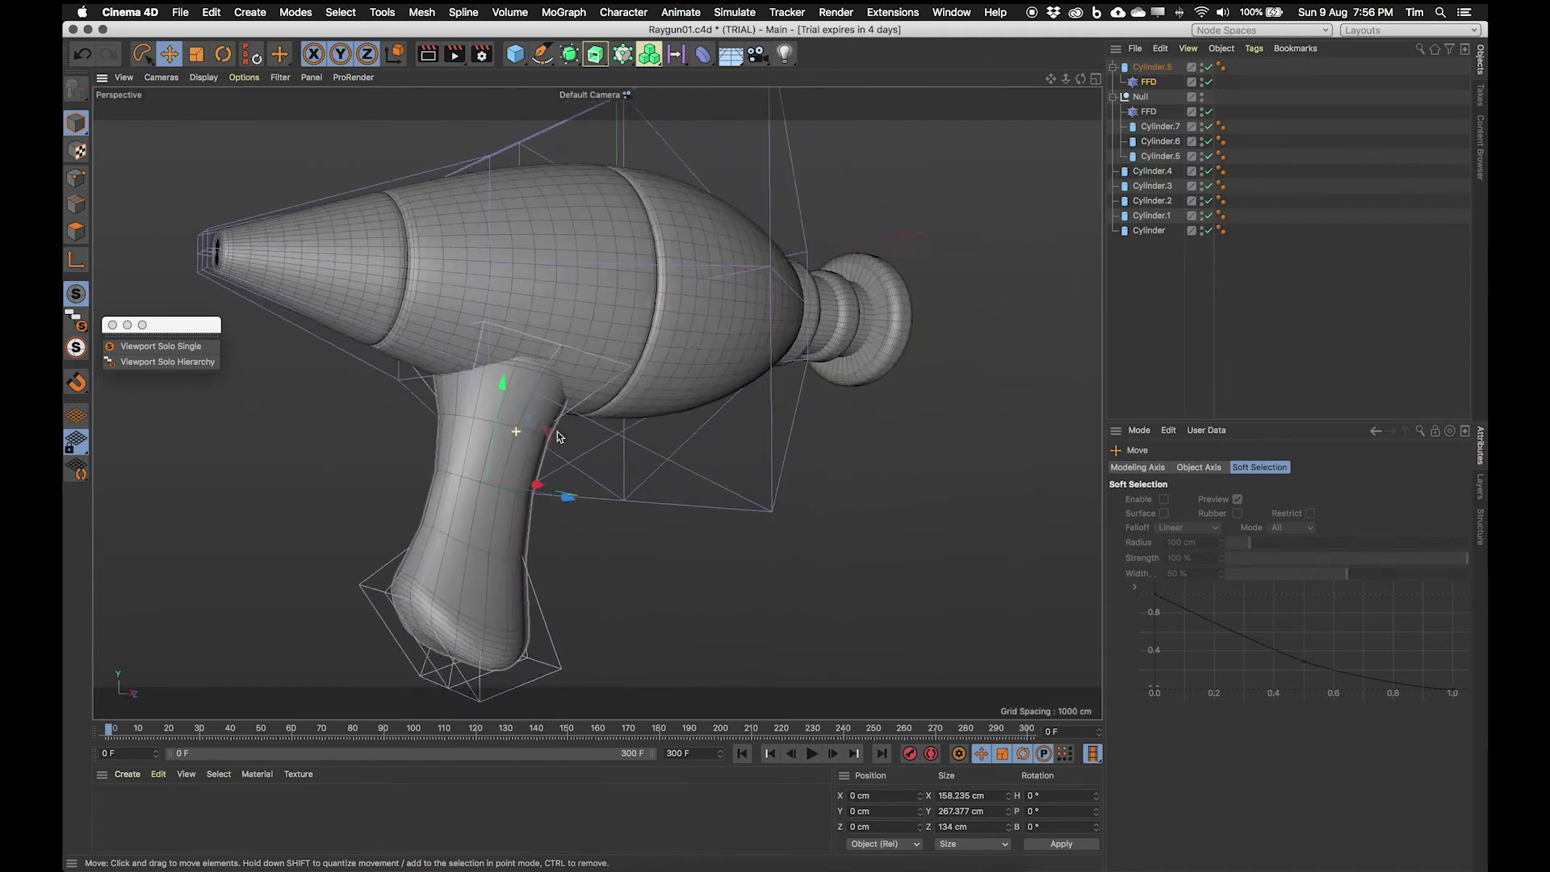
{"action": "scroll", "coordinate": [557, 436], "scroll_direction": "up", "scroll_amount": 6}
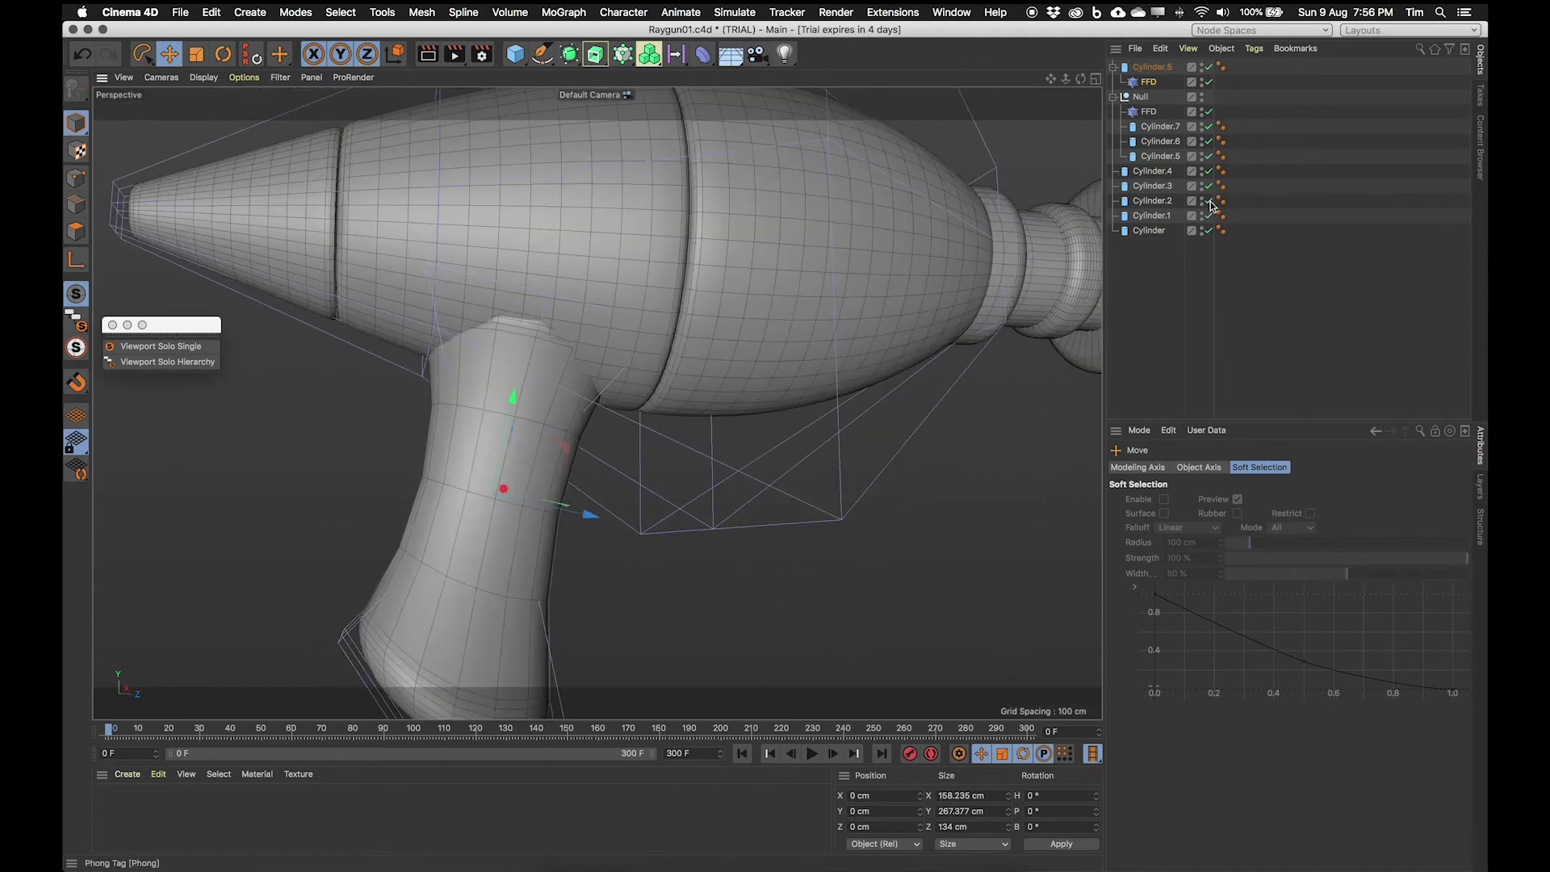
Step: Increase the grip cylinder's height segments to 20 and check the smoother grip from several angles
{"action": "left_click", "coordinate": [1154, 68]}
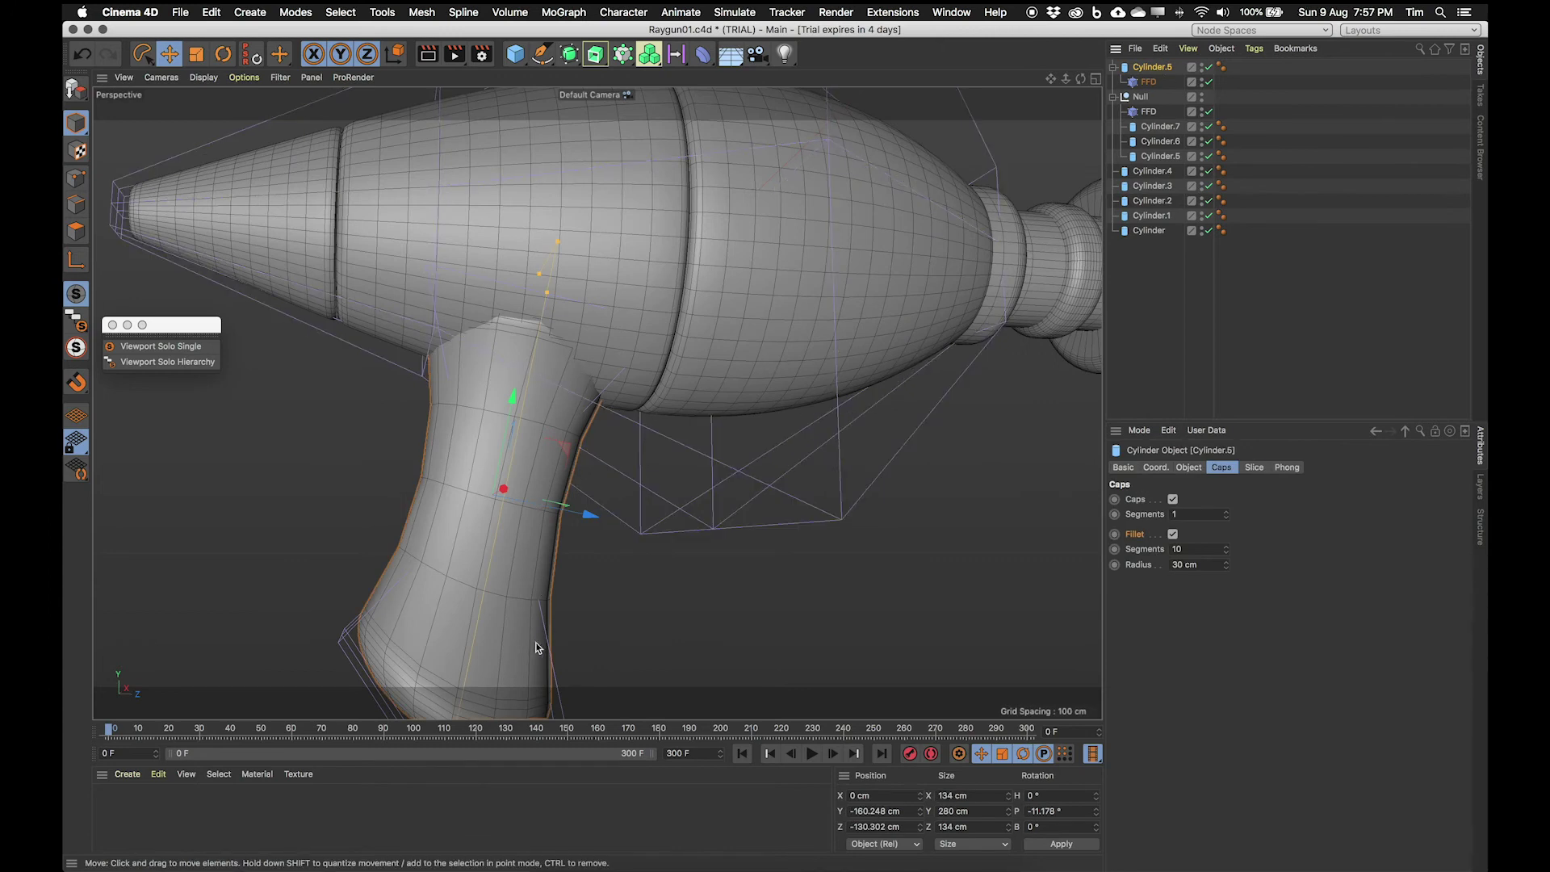
{"action": "left_click", "coordinate": [1190, 468]}
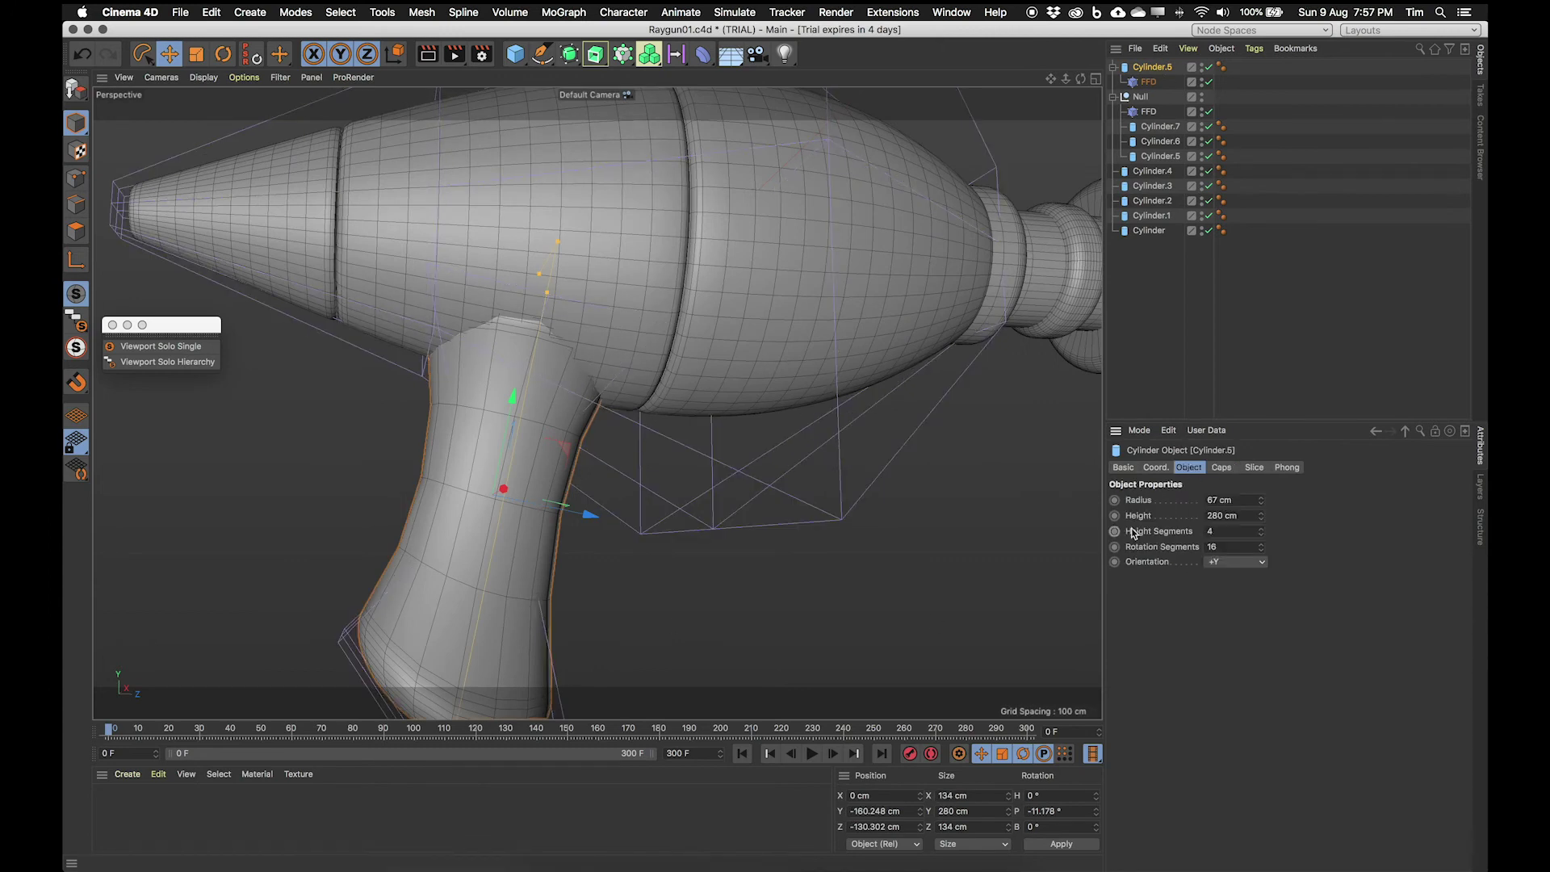
{"action": "mouse_move", "coordinate": [1265, 535]}
{"action": "left_mouse_down"}
{"action": "mouse_move", "coordinate": [1265, 517]}
{"action": "mouse_move", "coordinate": [1261, 530]}
{"action": "left_mouse_up"}
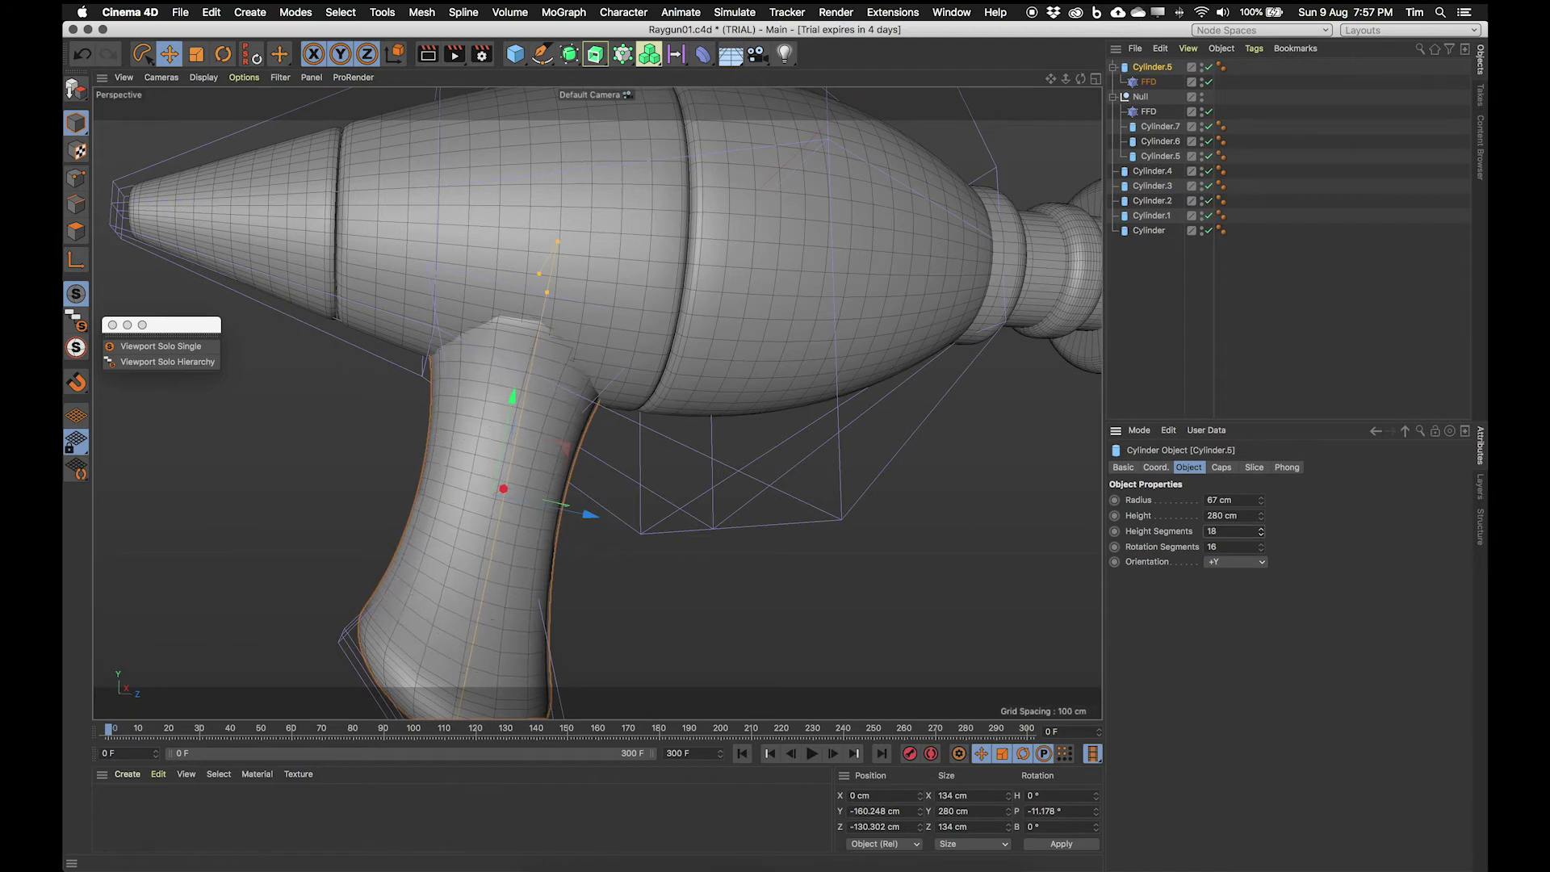
{"action": "left_click_drag", "start_coordinate": [719, 443], "coordinate": [816, 446], "text": "alt"}
{"action": "left_click", "coordinate": [1262, 529]}
{"action": "left_click_drag", "start_coordinate": [630, 493], "coordinate": [565, 420], "text": "alt"}
{"action": "scroll", "coordinate": [539, 357], "scroll_direction": "up", "scroll_amount": 3}
{"action": "scroll", "coordinate": [540, 357], "scroll_direction": "down", "scroll_amount": 5}
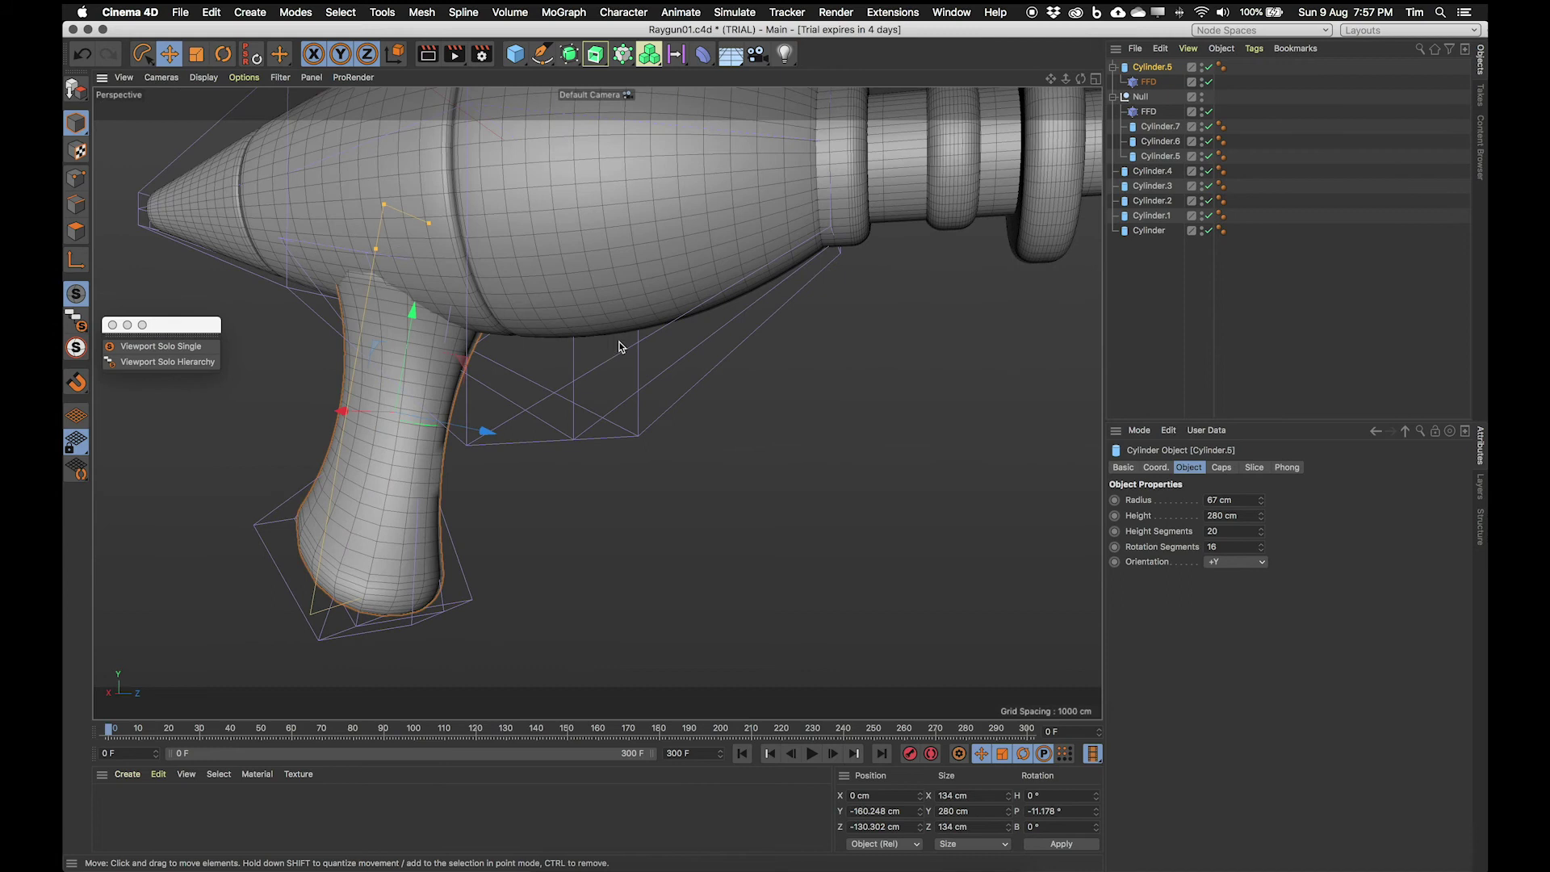
{"action": "left_click_drag", "start_coordinate": [536, 347], "coordinate": [662, 432], "text": "alt"}
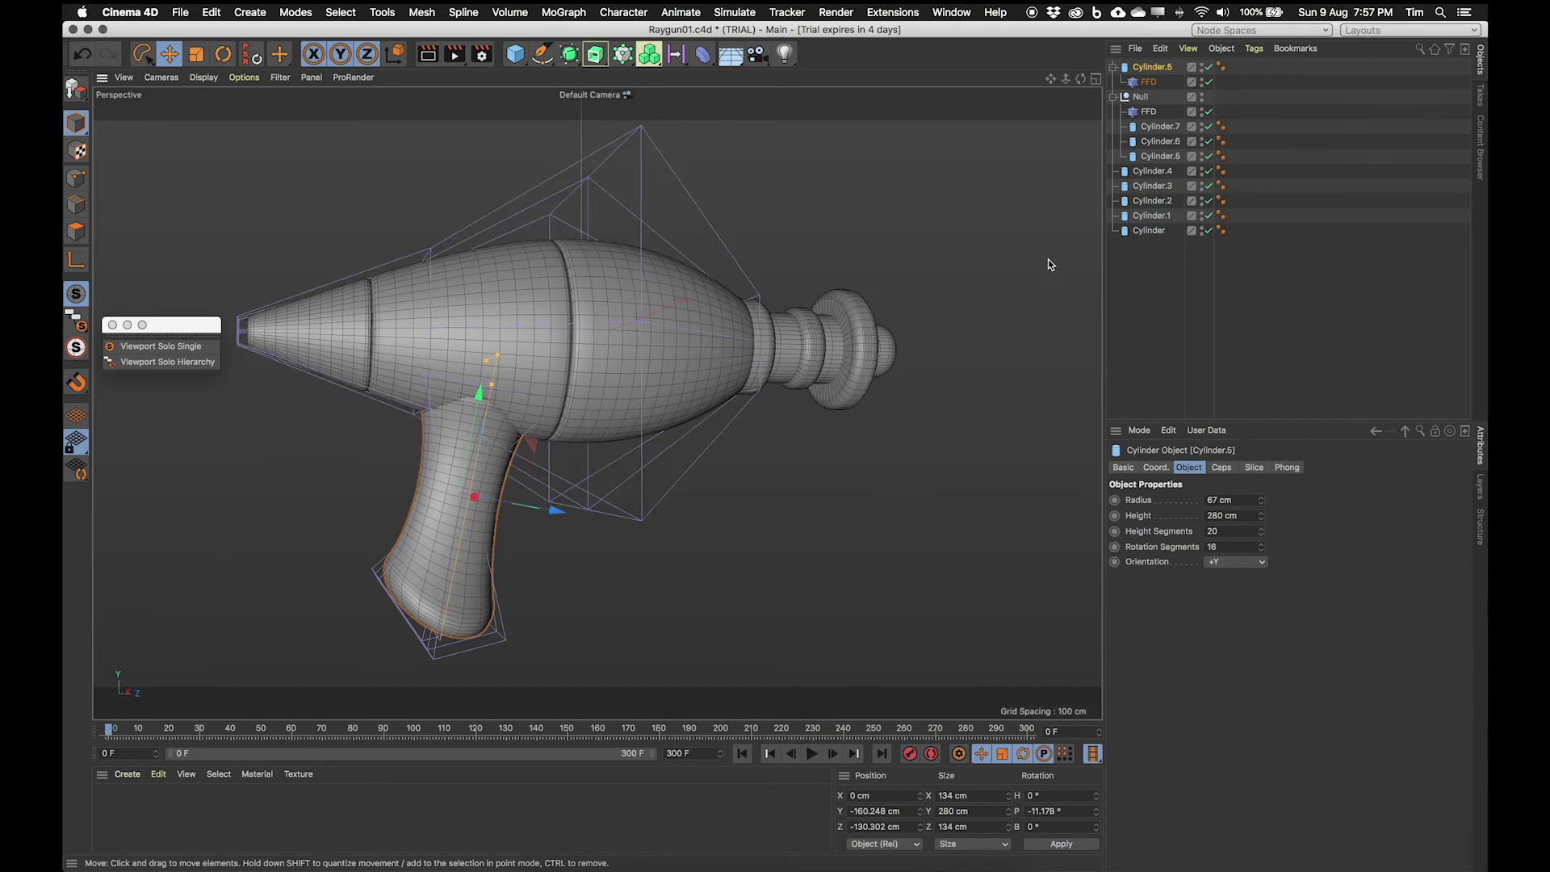
Step: In the Right view, add a cube primitive and move it over the reference image's fin, to about Y 74 cm, Z -182 cm
{"action": "left_click", "coordinate": [1094, 79]}
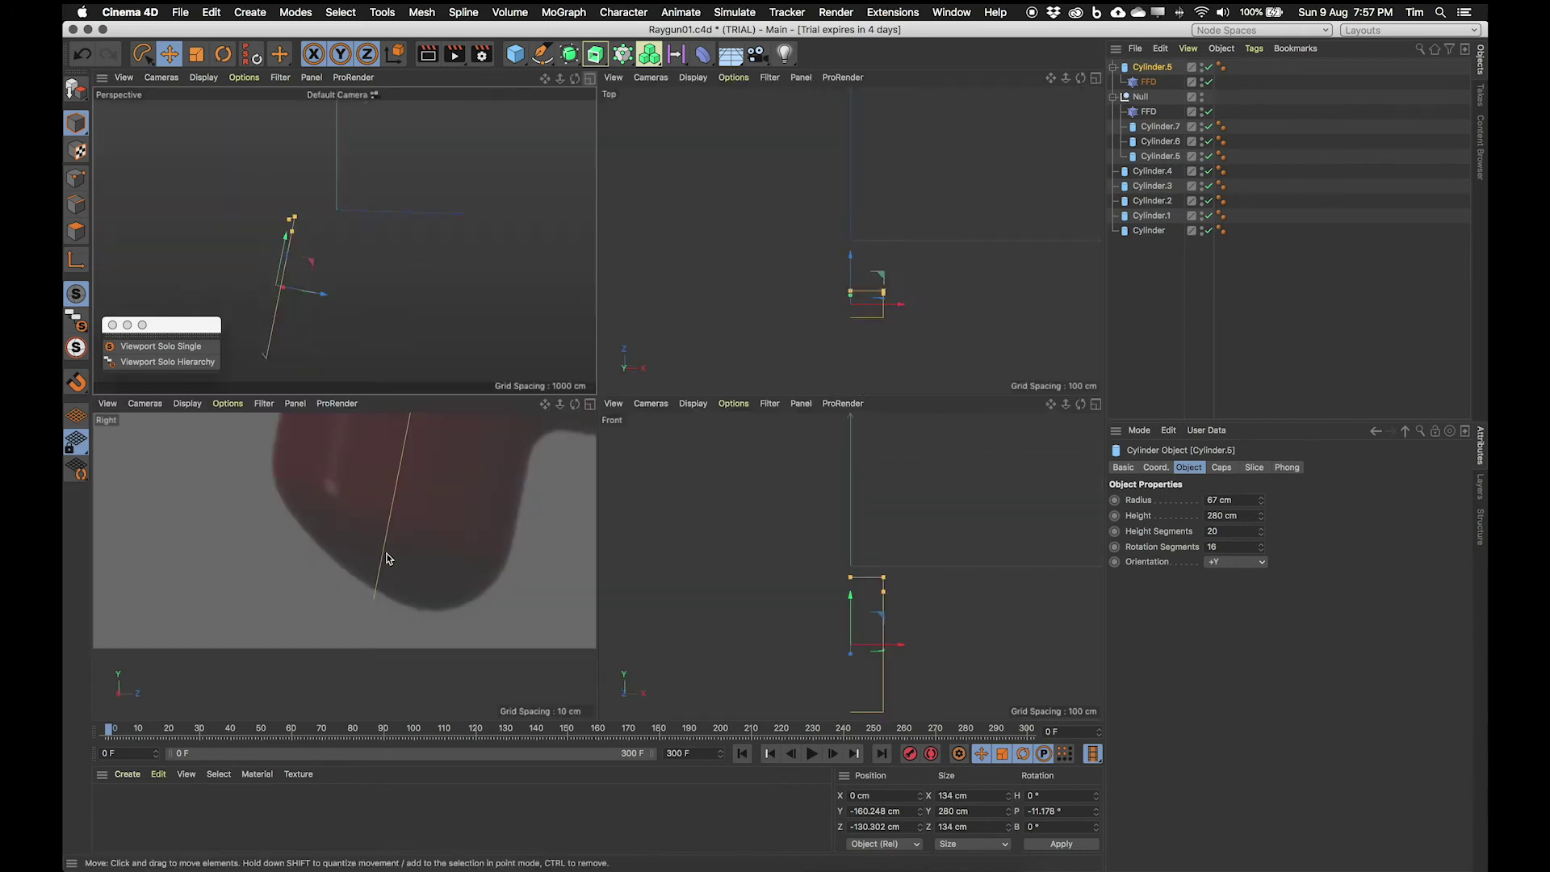
{"action": "left_click", "coordinate": [593, 405]}
{"action": "scroll", "coordinate": [468, 447], "scroll_direction": "down", "scroll_amount": 10}
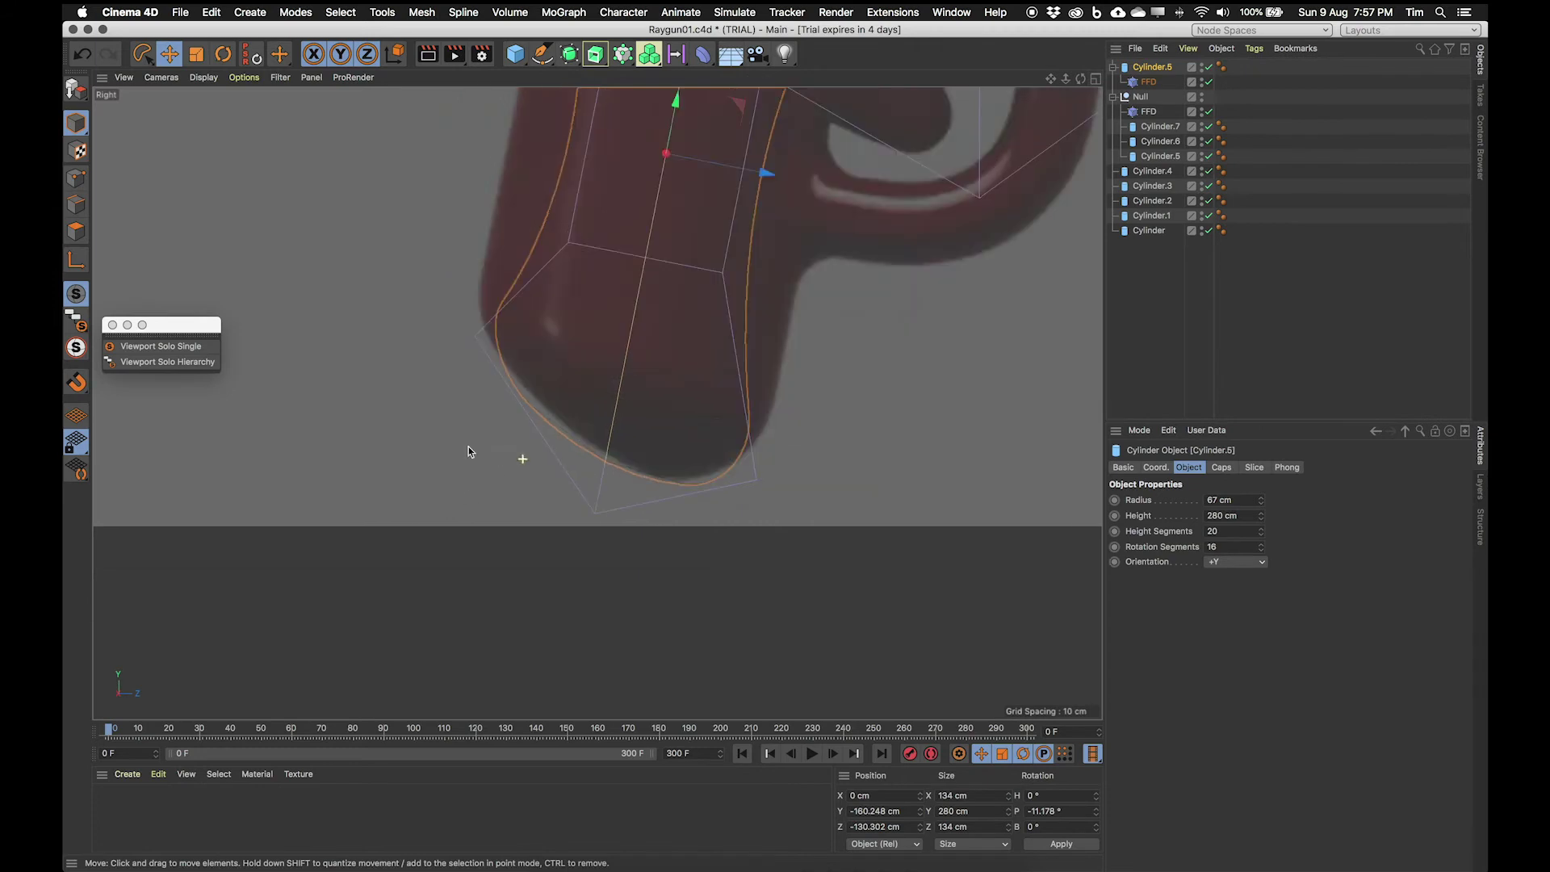
{"action": "middle_click_drag", "start_coordinate": [636, 409], "coordinate": [667, 421], "text": "alt"}
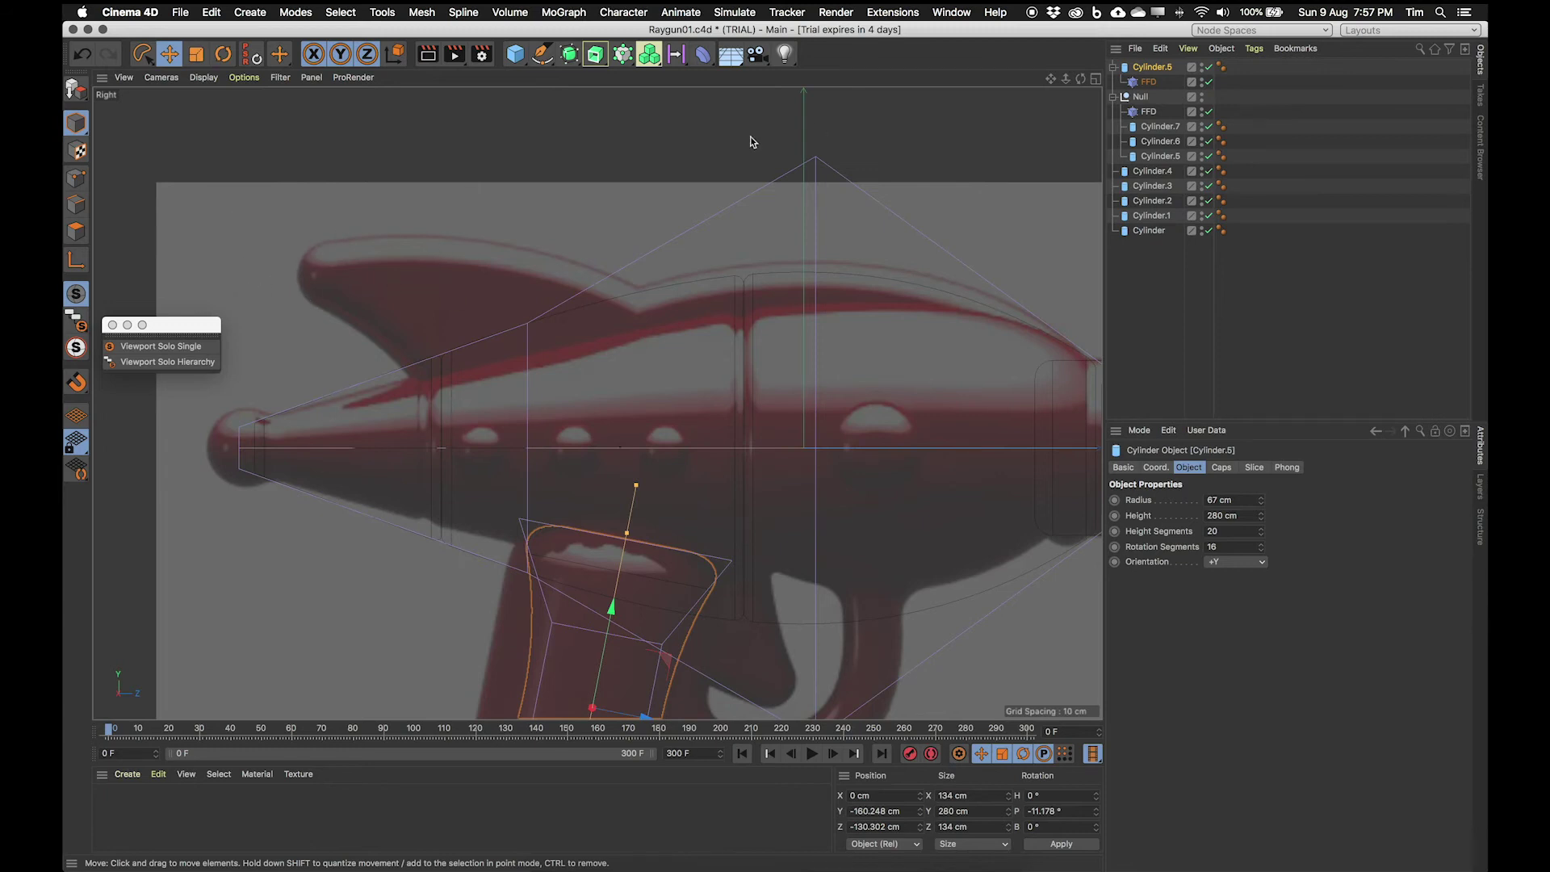
{"action": "left_click", "coordinate": [250, 13]}
{"action": "mouse_move", "coordinate": [299, 85]}
{"action": "left_click", "coordinate": [436, 84]}
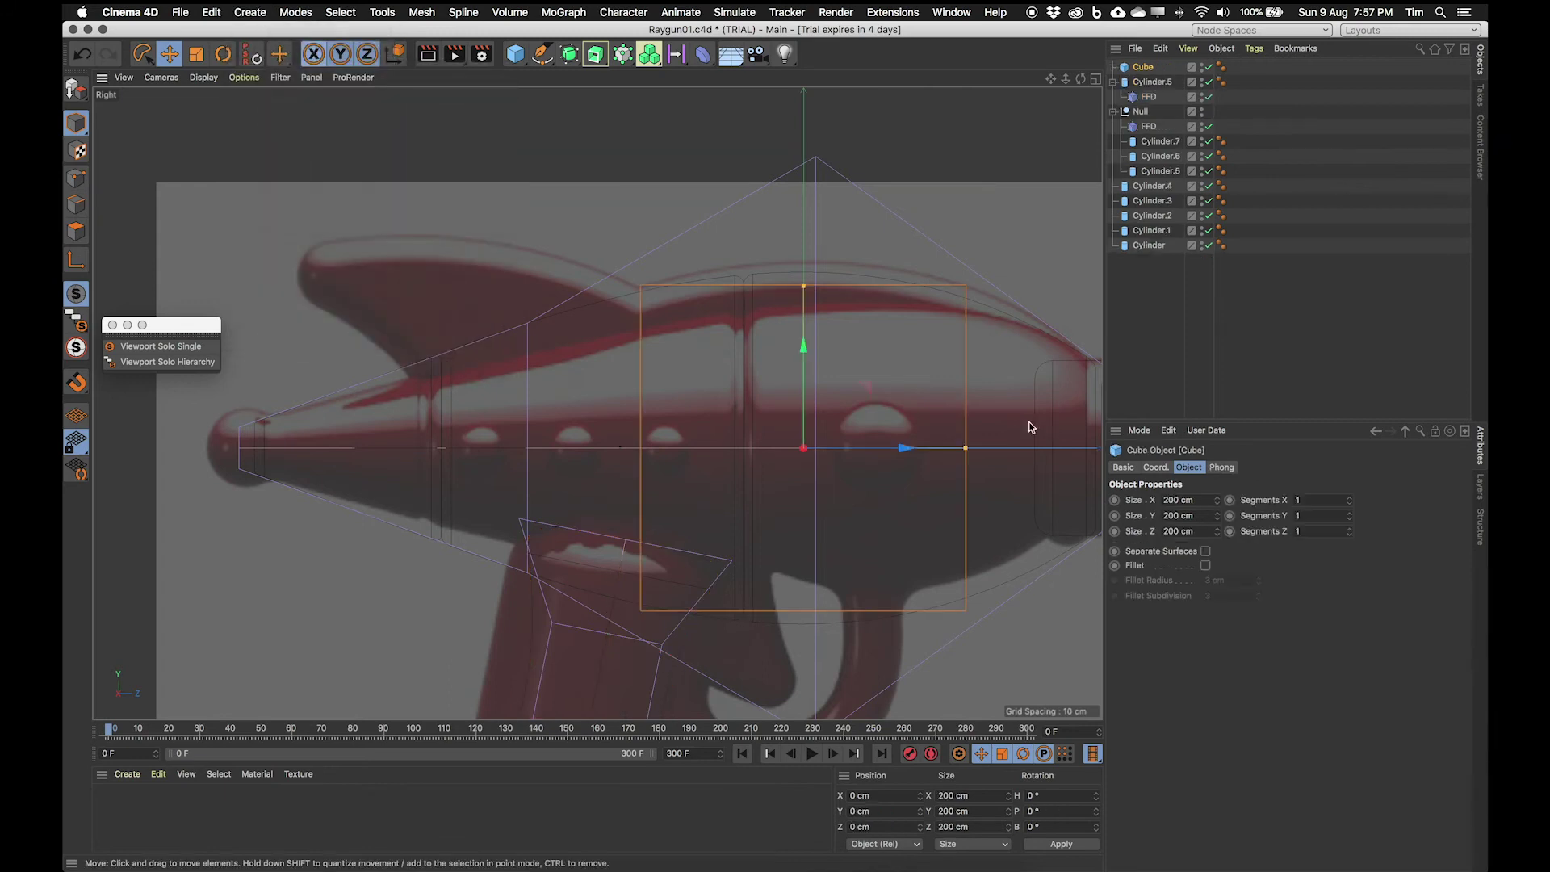
{"action": "left_click_drag", "start_coordinate": [862, 388], "coordinate": [566, 265]}
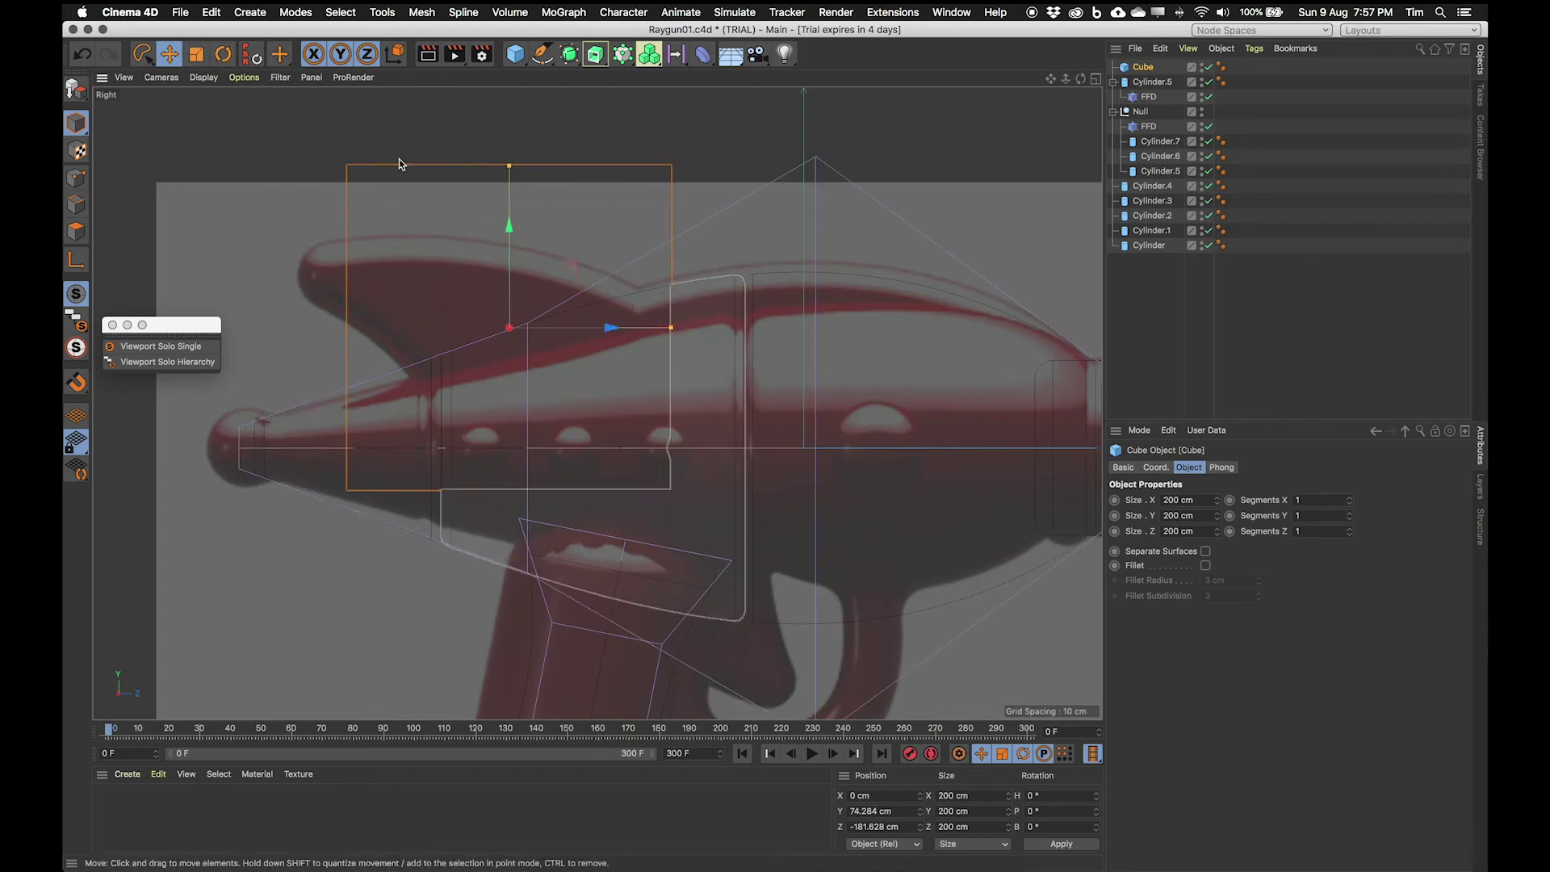
Step: Rotate the cube to a pitch of about 17.6° and shift it to about Y 105 cm, Z -203 cm to follow the fin
{"action": "key", "text": "r"}
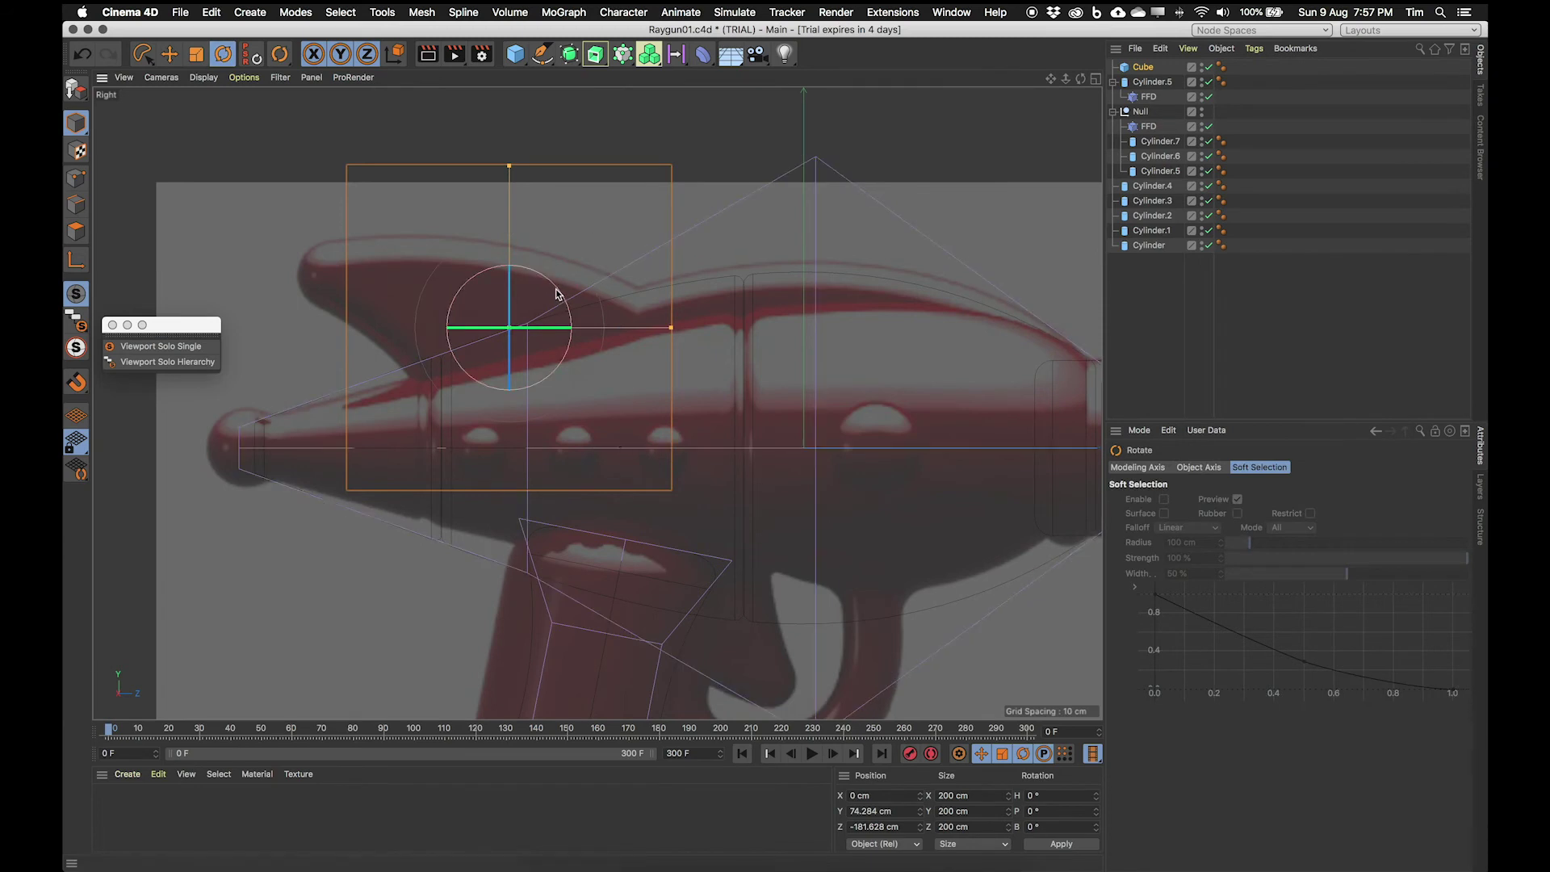
{"action": "left_click_drag", "start_coordinate": [555, 292], "coordinate": [517, 200]}
{"action": "key", "text": "e"}
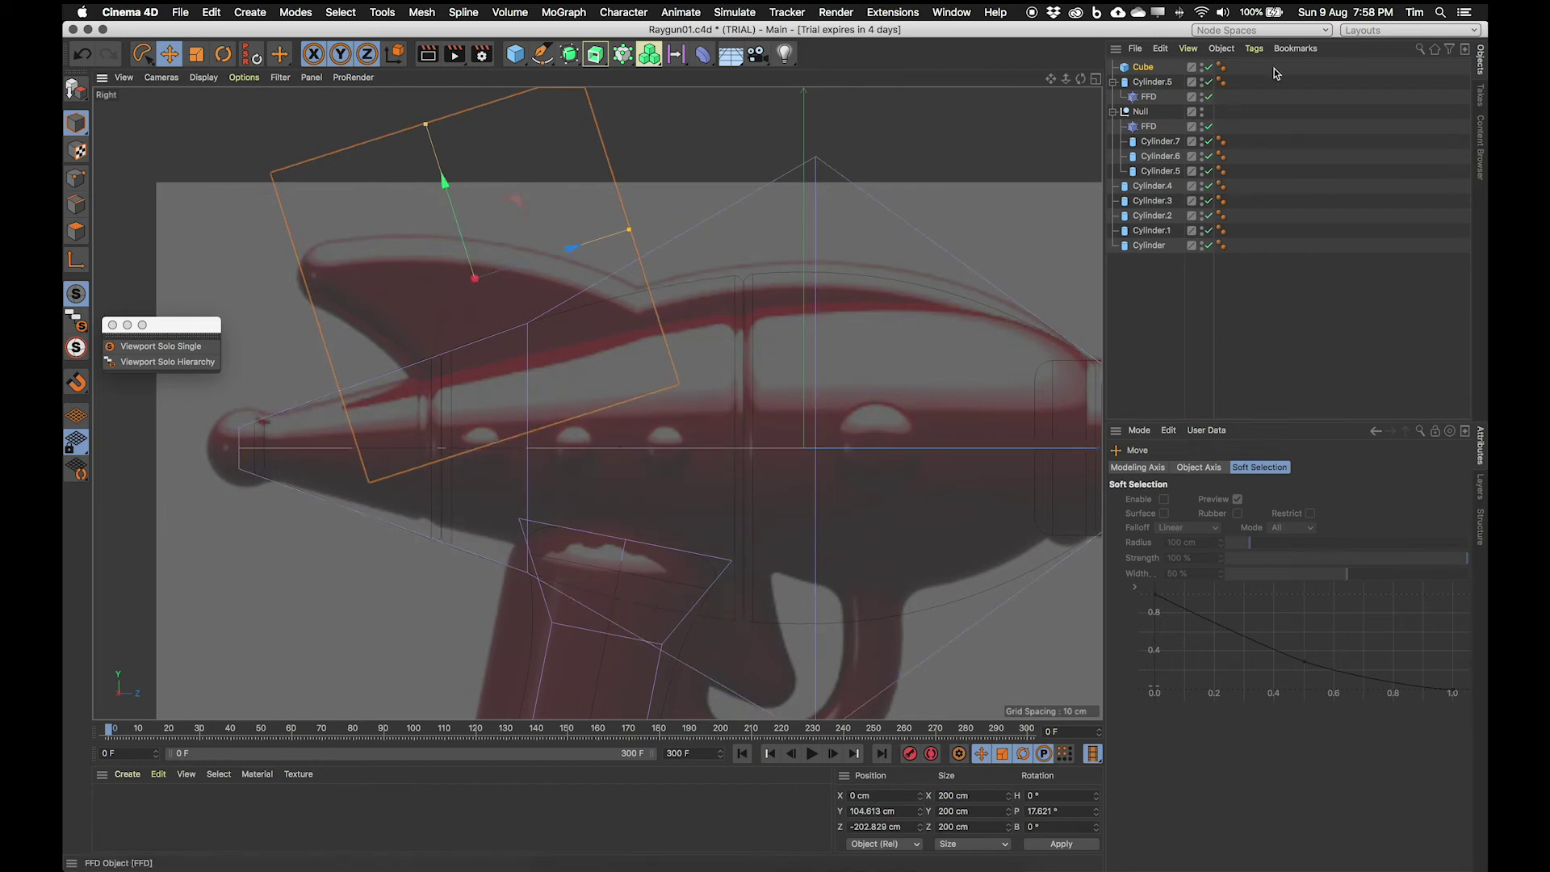
Step: Set the cube's Y and Z segments to 3 each and check the subdivisions in the Perspective view
{"action": "left_click", "coordinate": [1147, 69]}
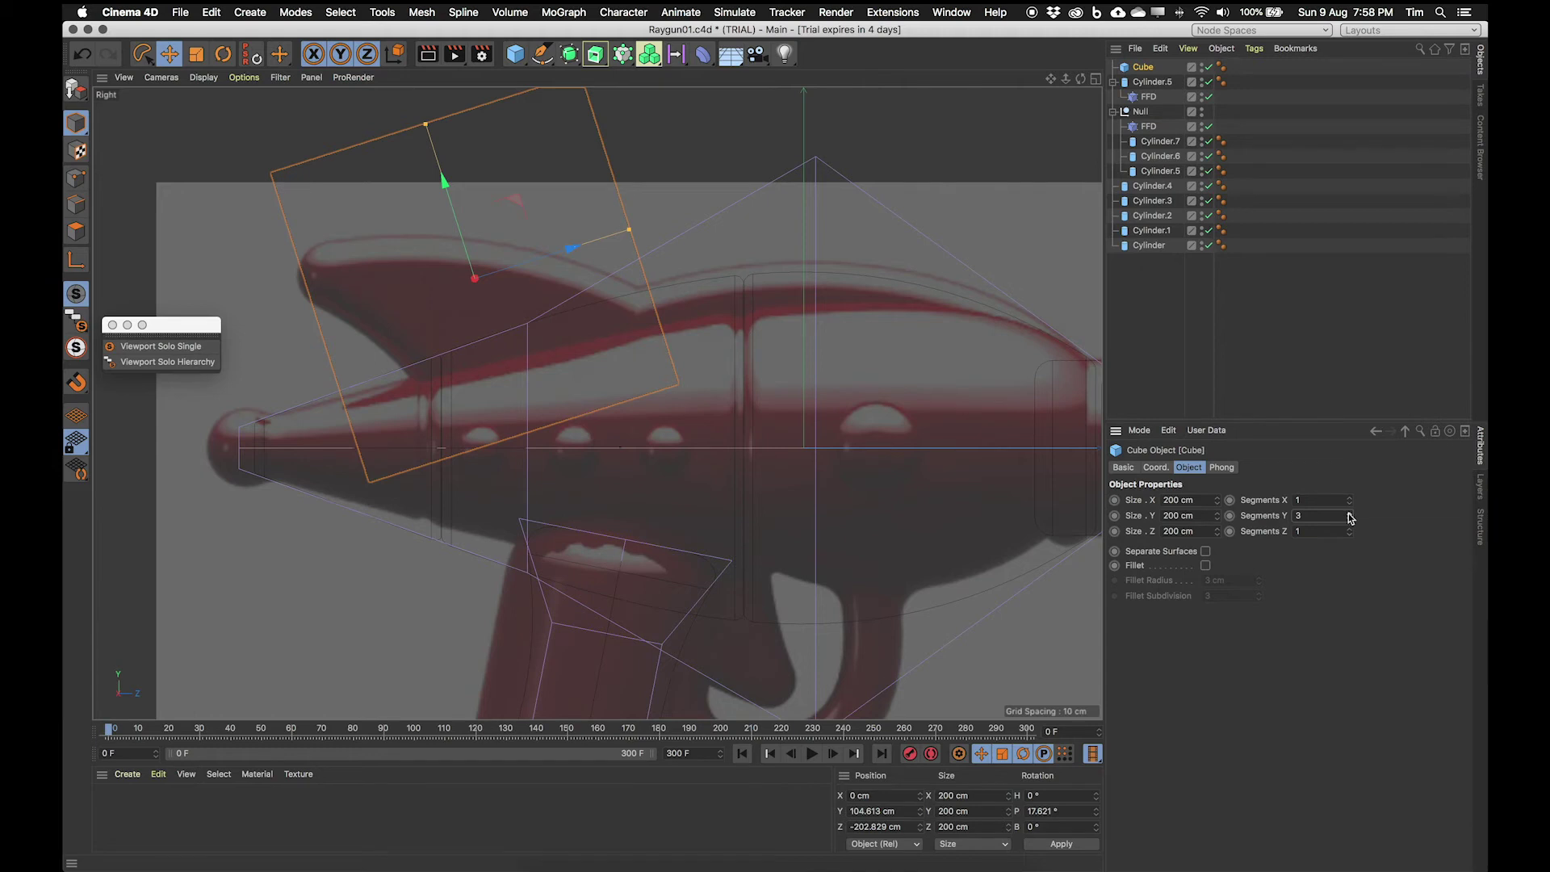
{"action": "middle_click", "coordinate": [928, 123]}
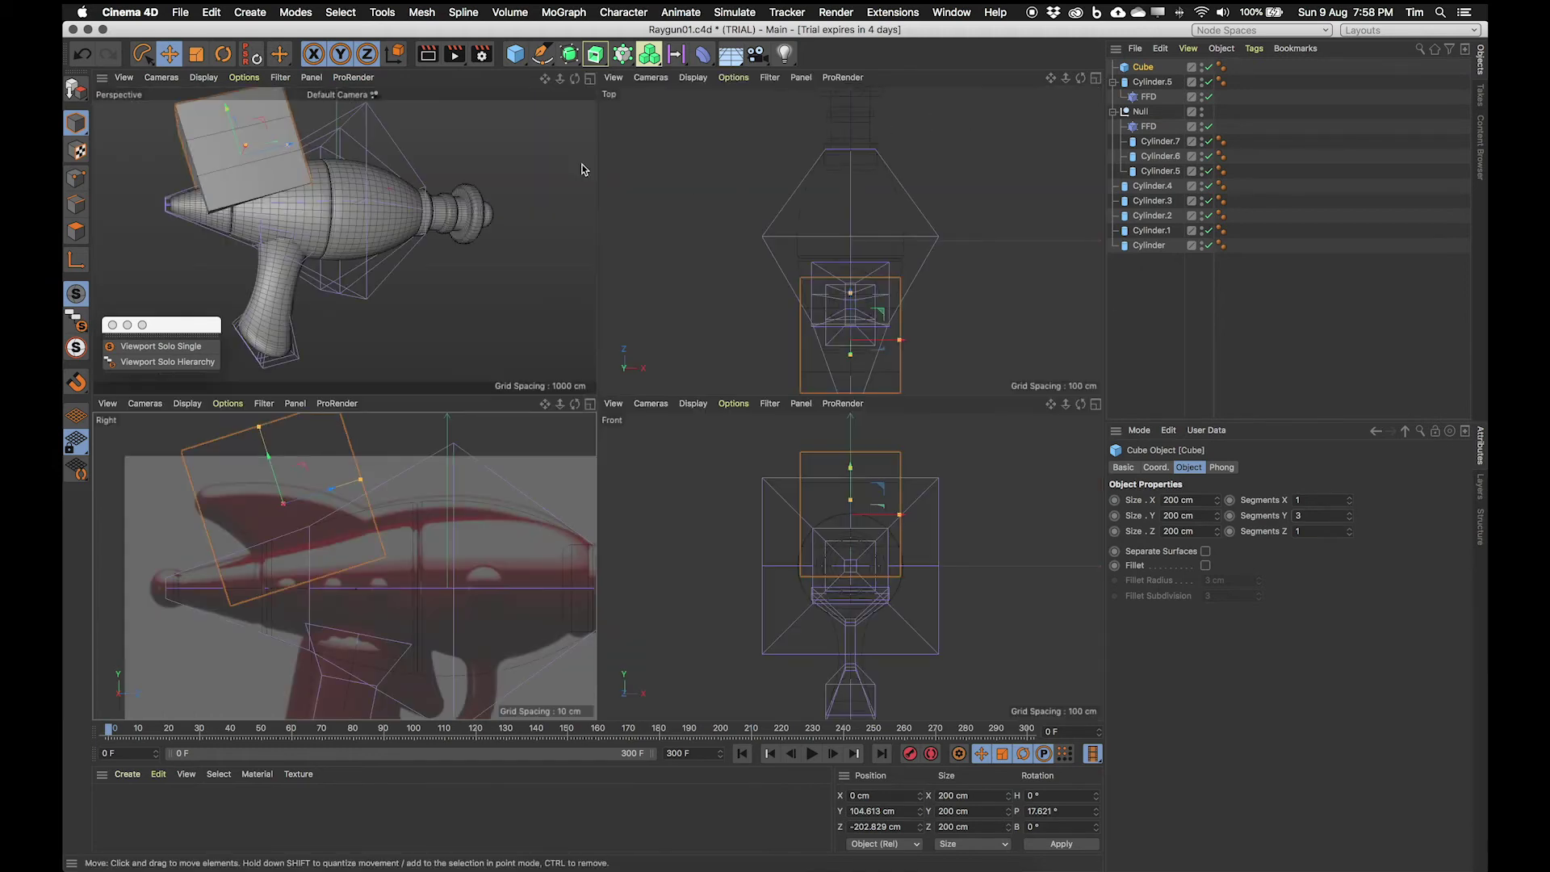
{"action": "middle_click", "coordinate": [570, 122]}
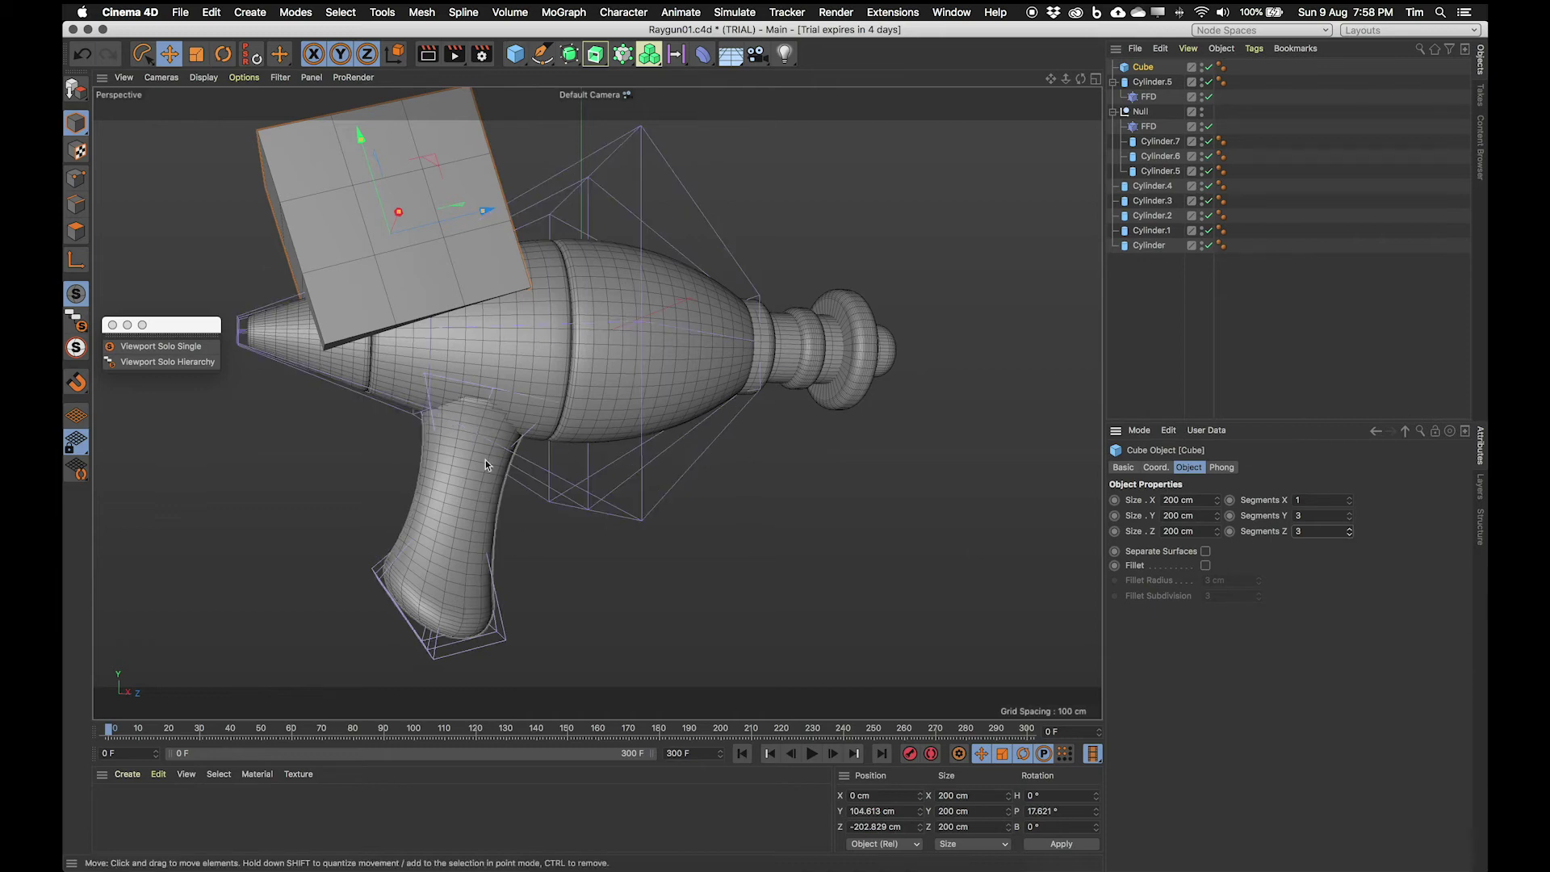
{"action": "left_click_drag", "start_coordinate": [356, 332], "coordinate": [336, 270], "text": "alt"}
{"action": "left_click_drag", "start_coordinate": [446, 319], "coordinate": [445, 357], "text": "alt"}
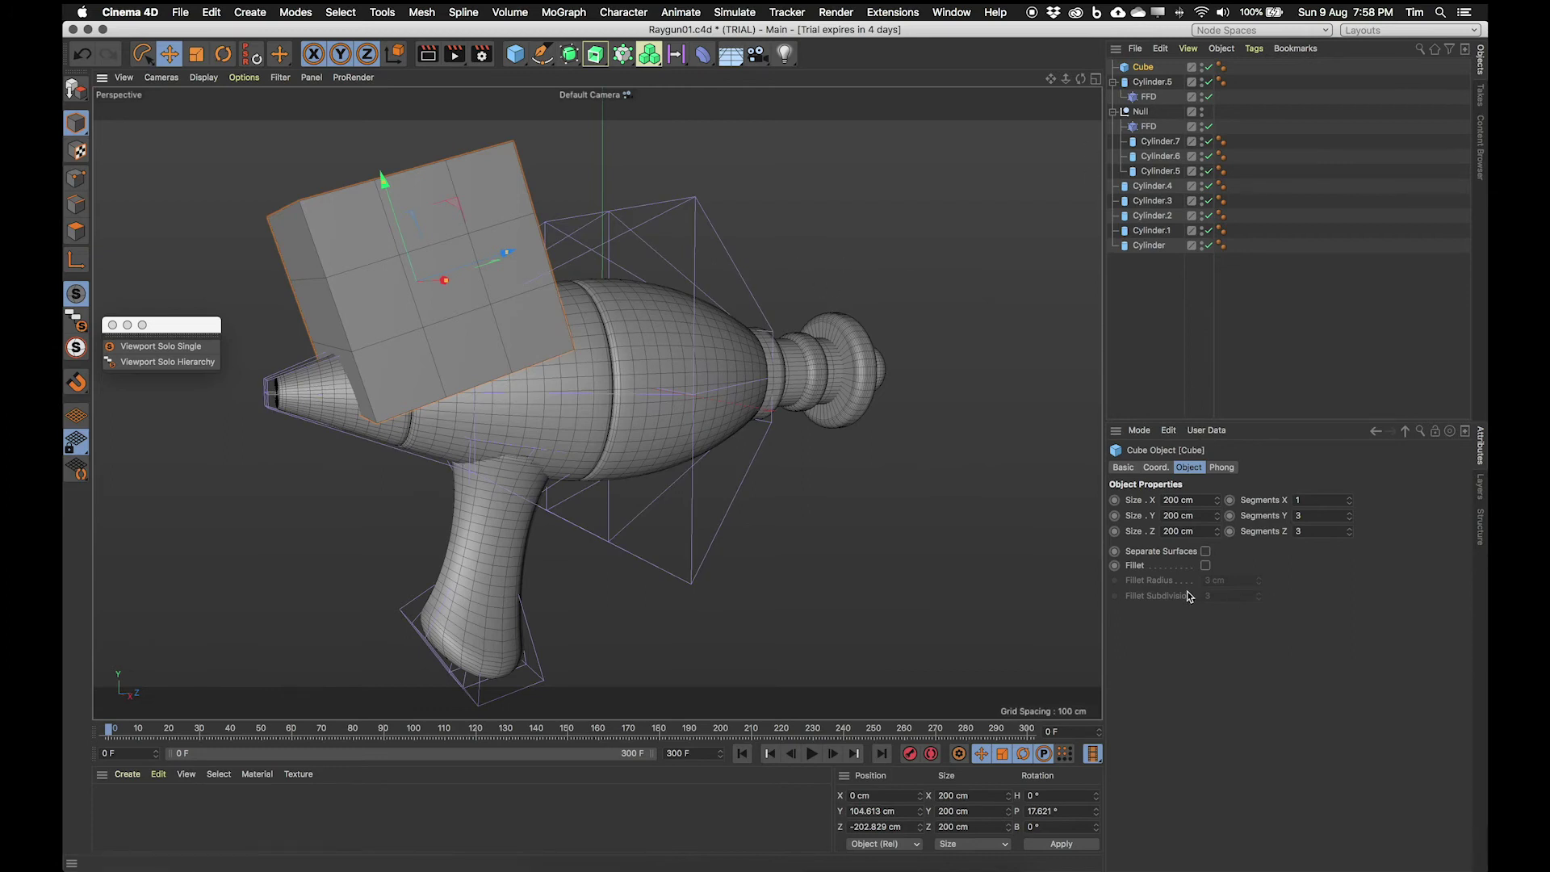
Step: Enable the cube's fillet and raise its fillet radius to 24 cm
{"action": "left_click", "coordinate": [1207, 566]}
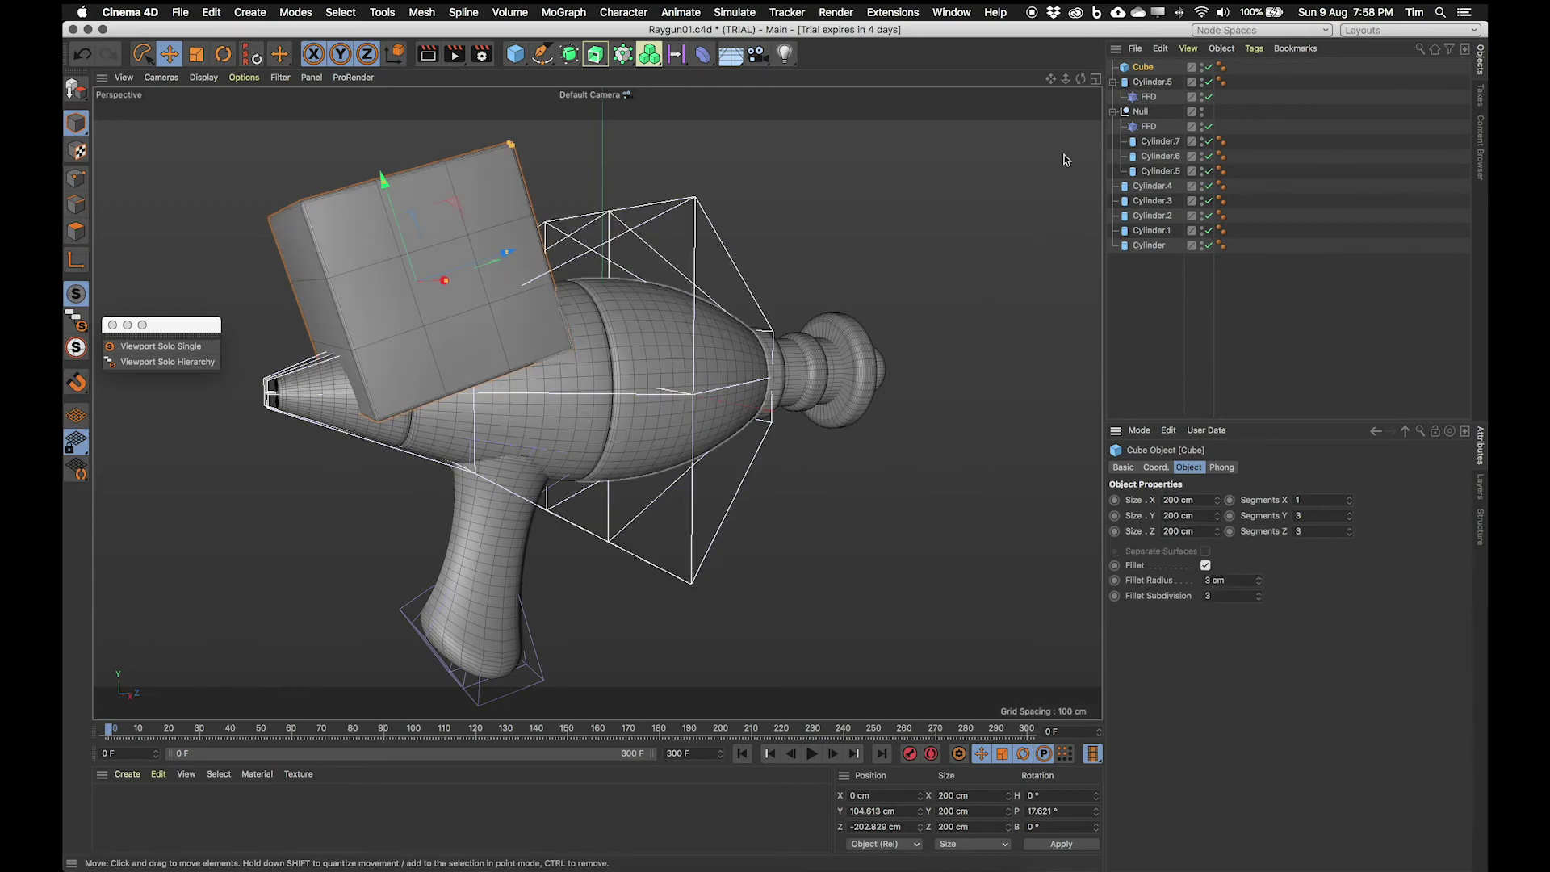
{"action": "middle_click", "coordinate": [767, 331]}
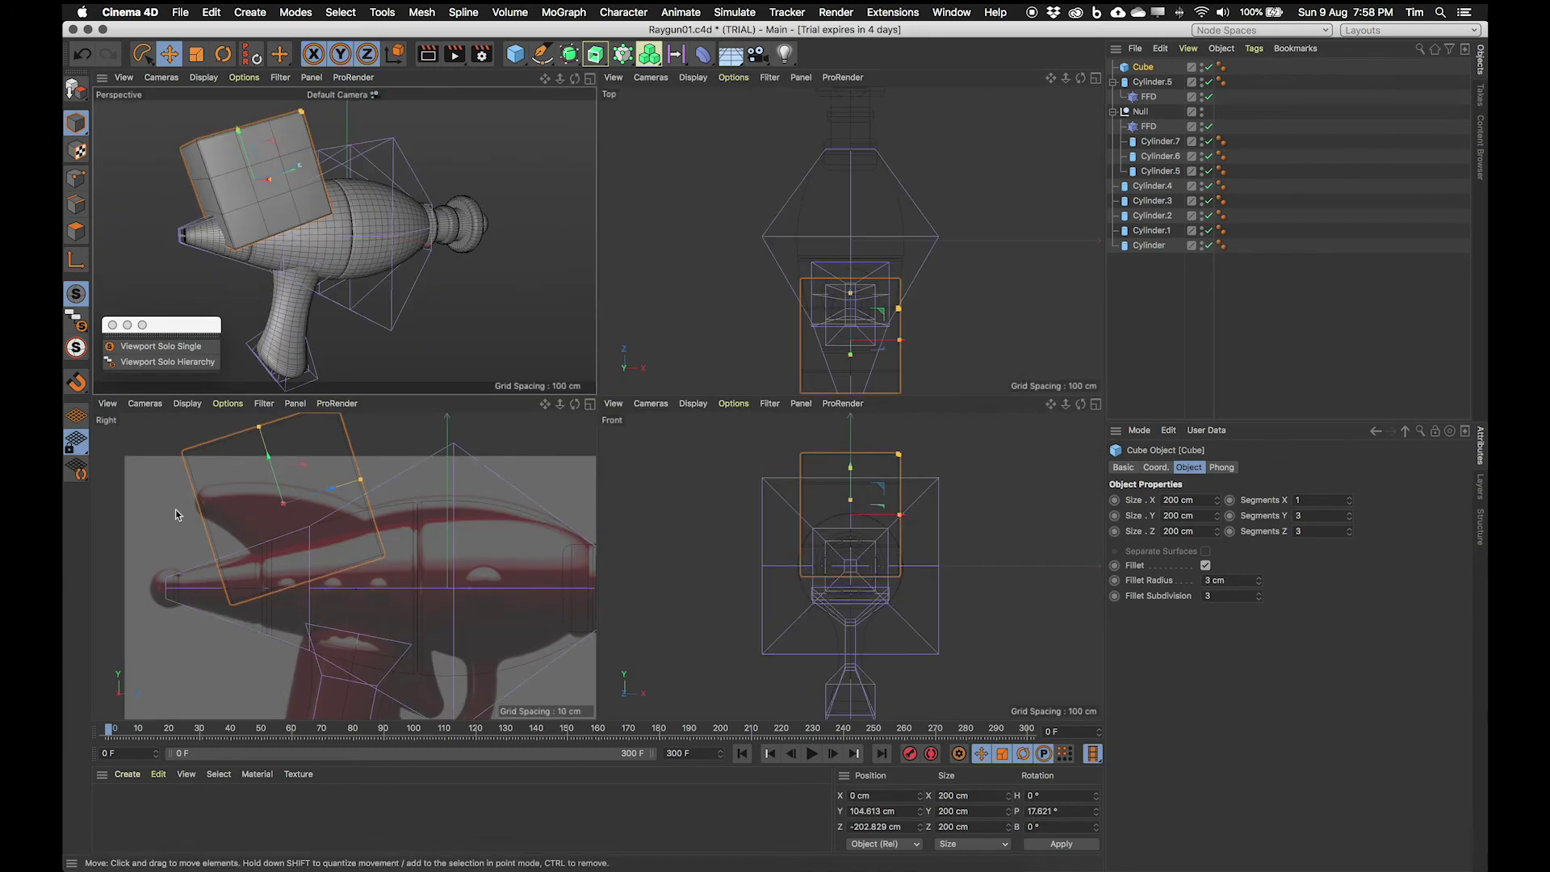
{"action": "key", "text": "F1"}
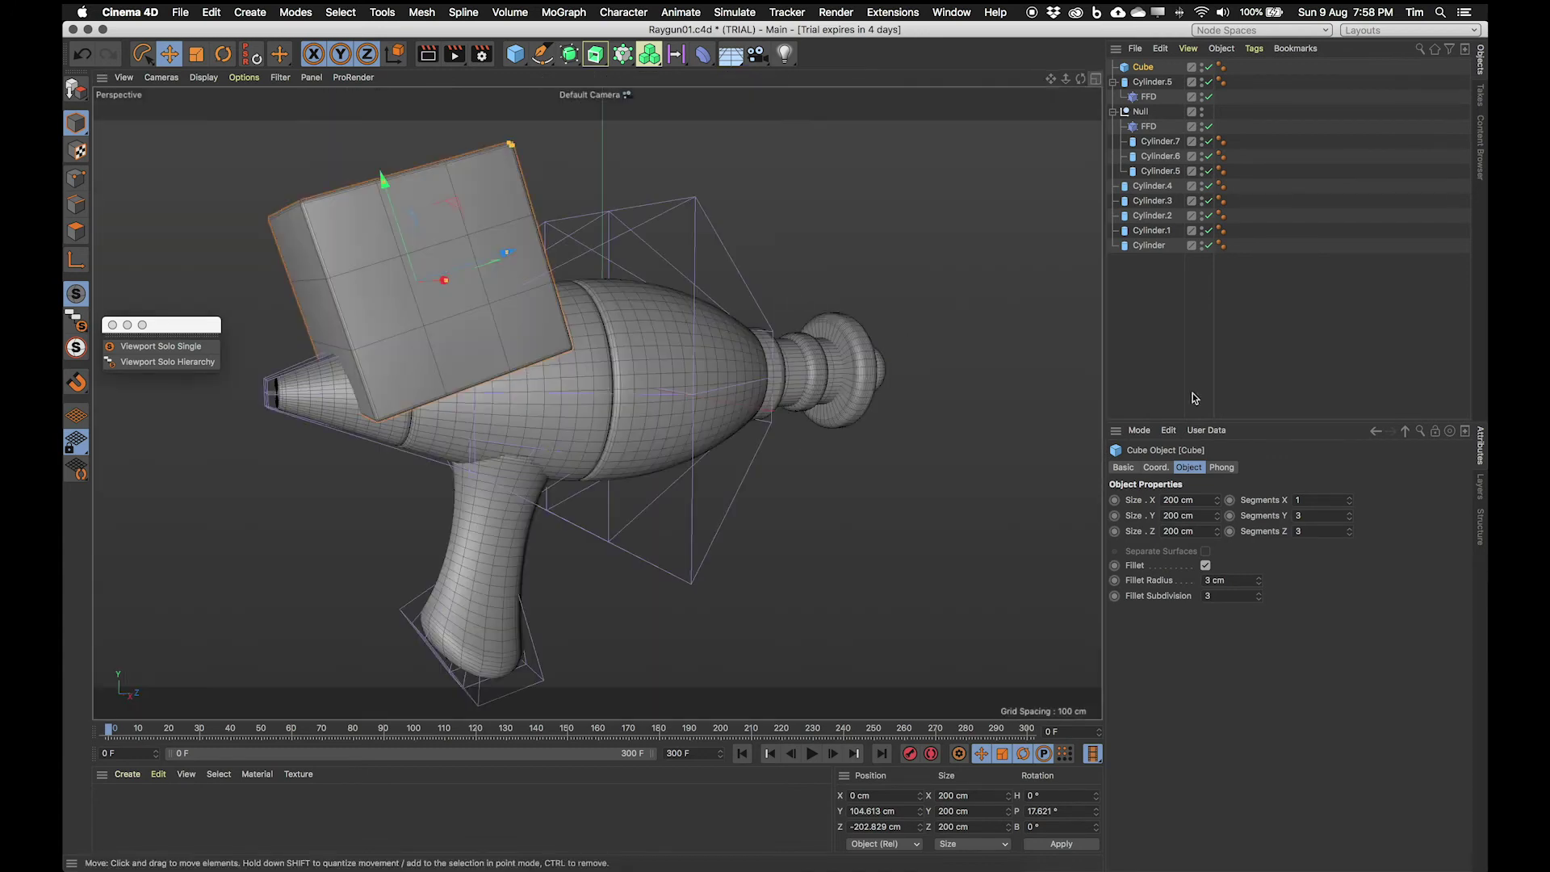
{"action": "left_click_drag", "start_coordinate": [1259, 585], "coordinate": [1260, 557]}
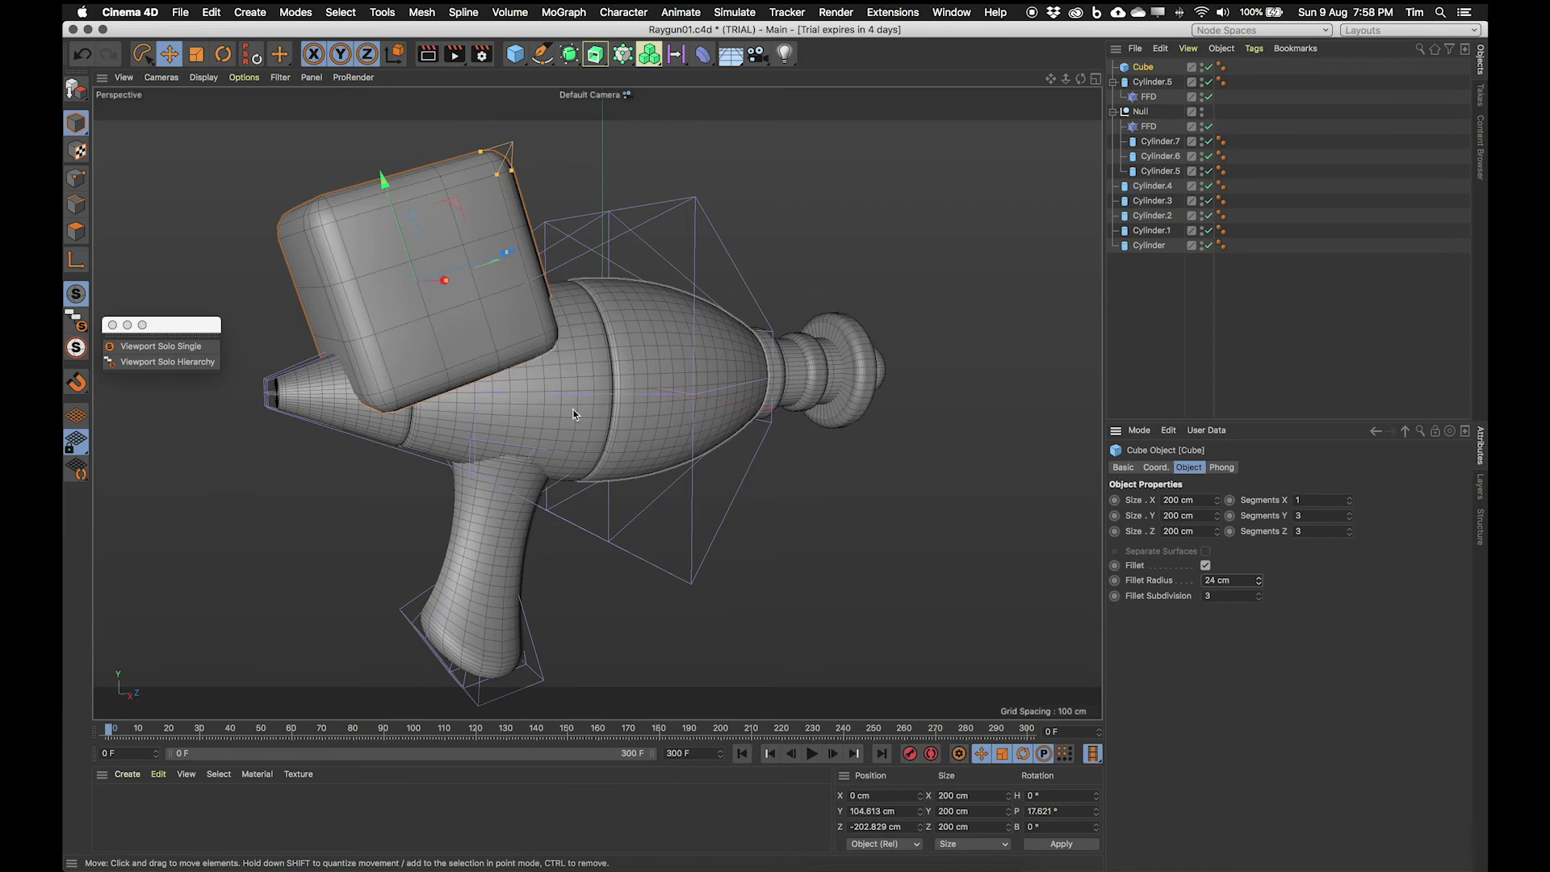
Step: Reduce the cube's X size to 52 cm so it forms a thin fin block, viewing it from the muzzle end
{"action": "left_click_drag", "start_coordinate": [520, 375], "coordinate": [586, 321], "text": "alt"}
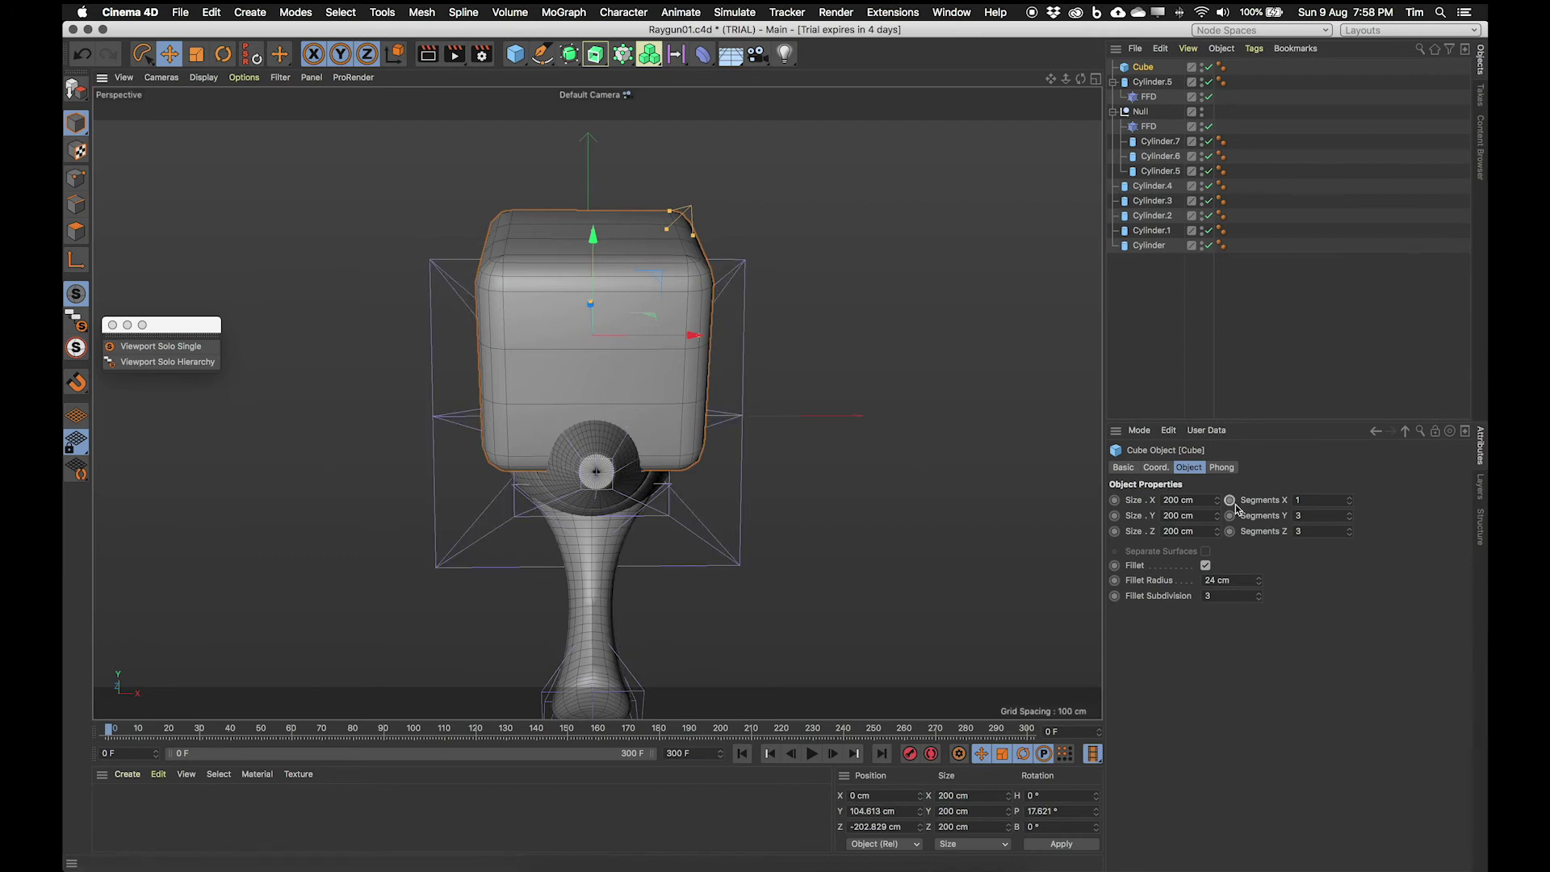
{"action": "left_click_drag", "start_coordinate": [1217, 499], "coordinate": [1163, 500]}
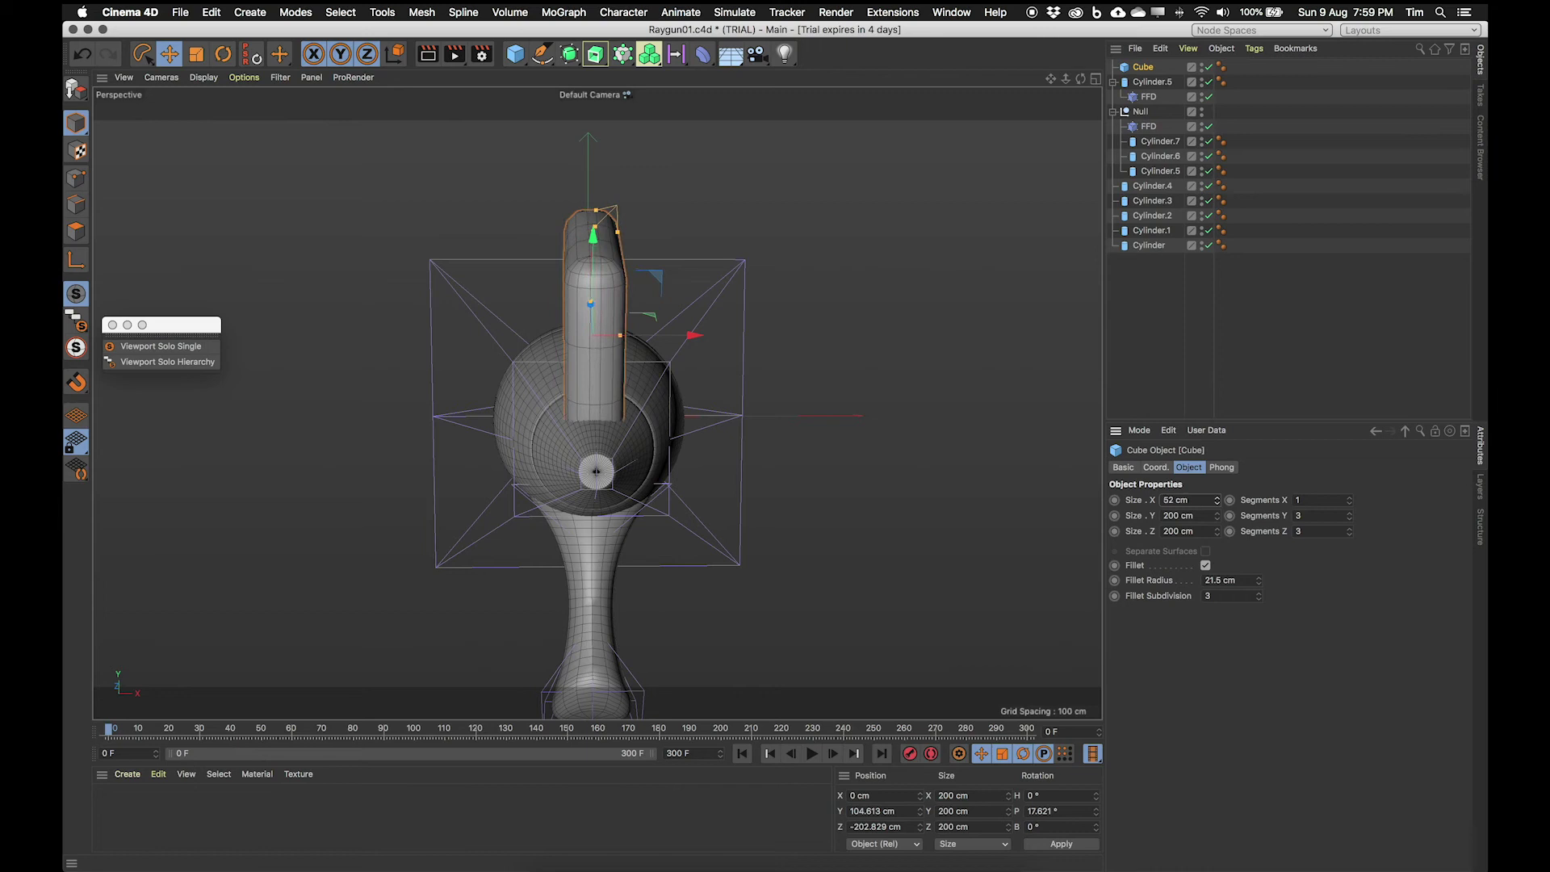
{"action": "left_click_drag", "start_coordinate": [812, 452], "coordinate": [427, 318], "text": "alt"}
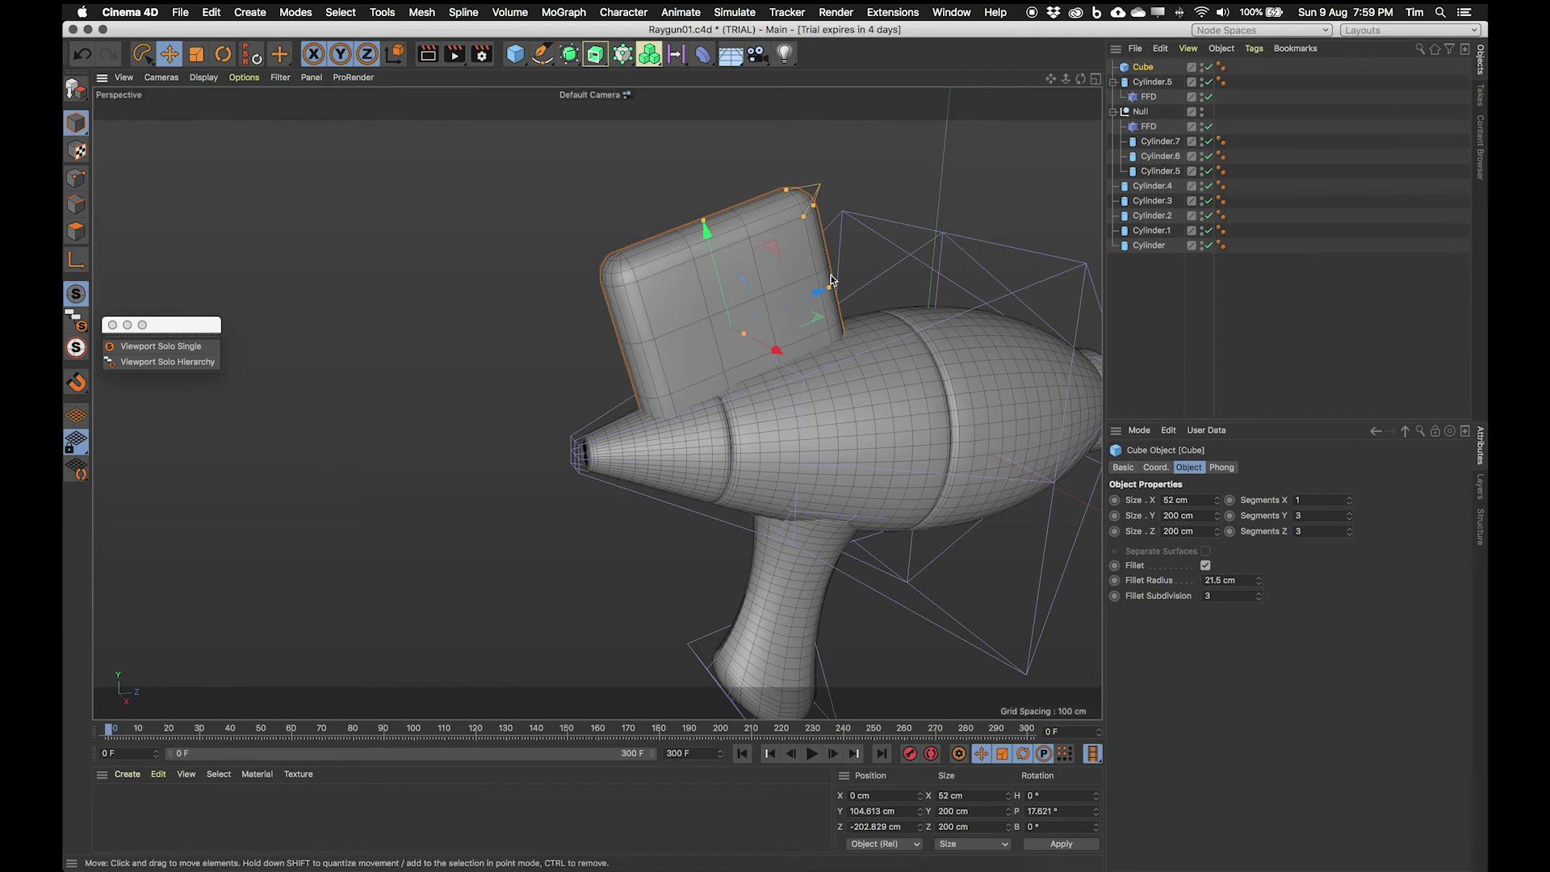
Step: Add an FFD deformer as a child of the cube and fit its cage to the parent
{"action": "left_click", "coordinate": [250, 13]}
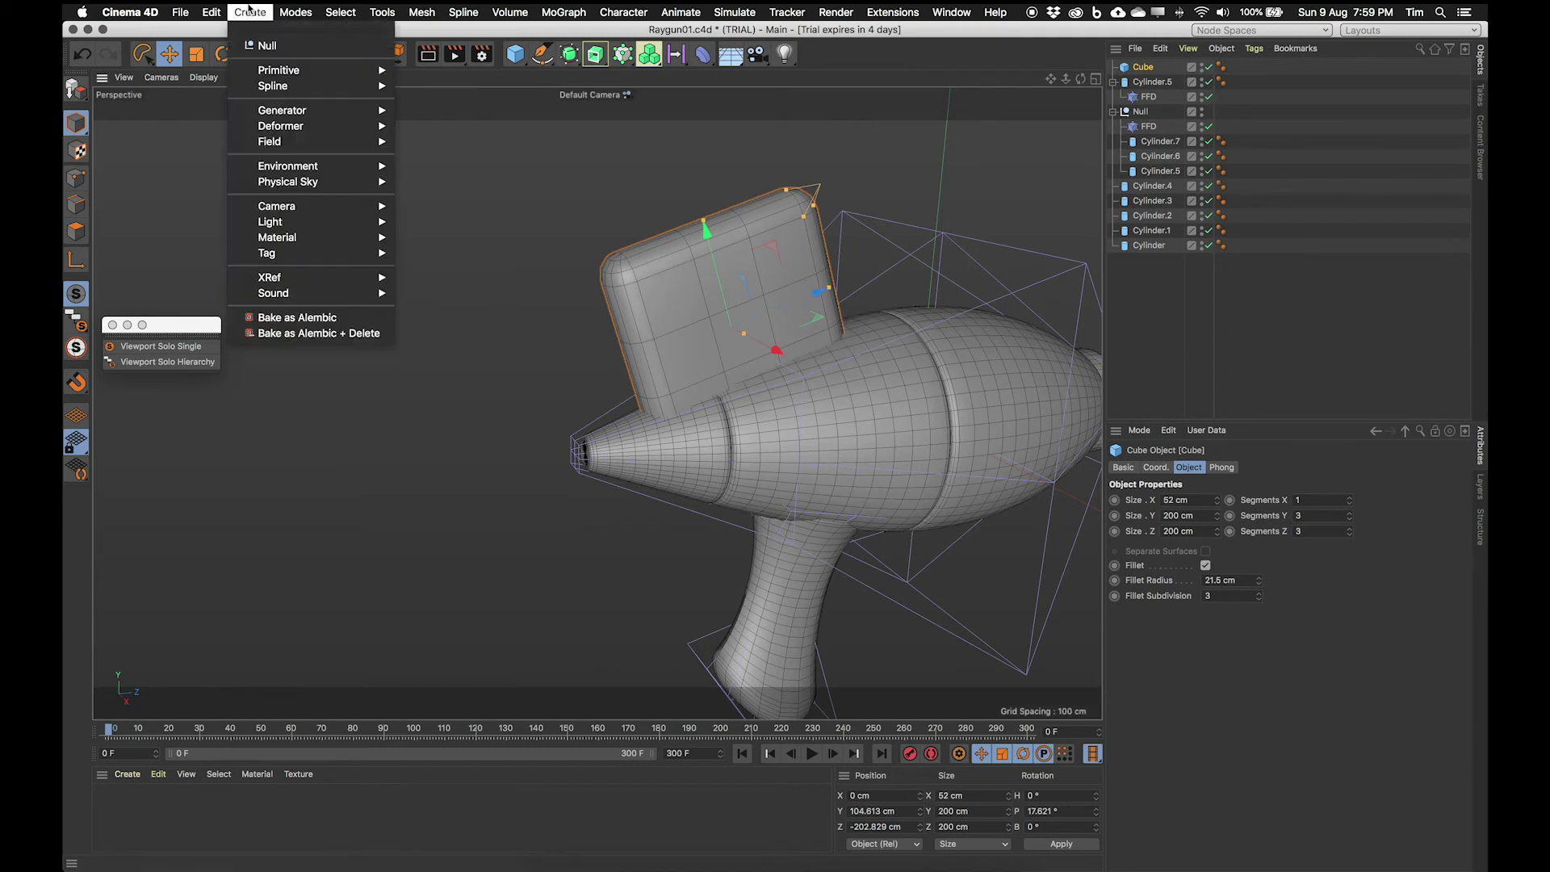
{"action": "mouse_move", "coordinate": [284, 131]}
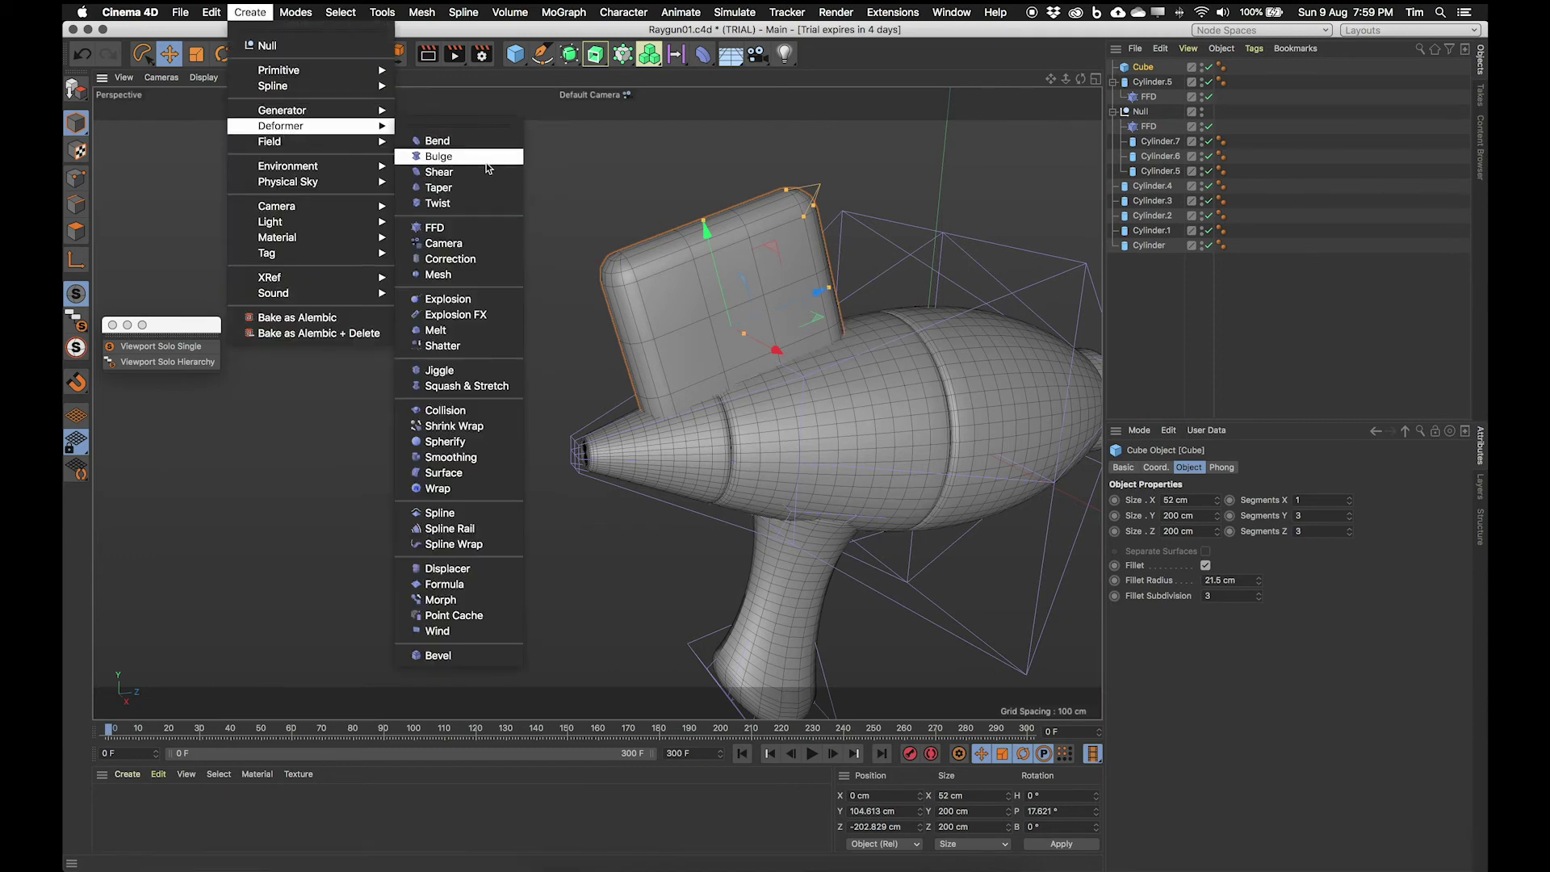
{"action": "left_click", "coordinate": [453, 228]}
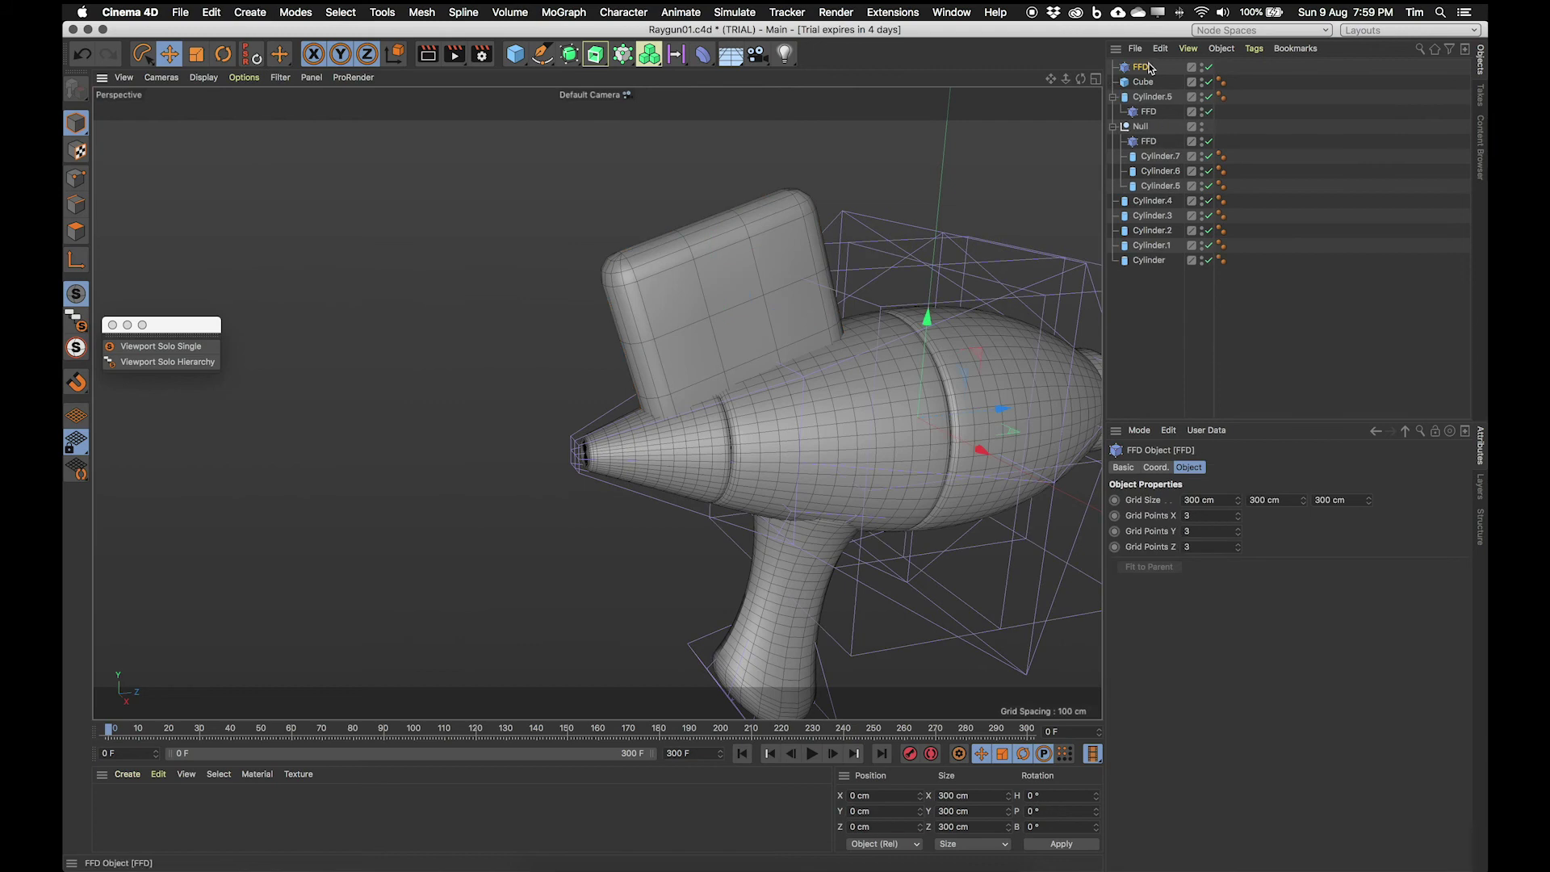
{"action": "left_click_drag", "start_coordinate": [1148, 82], "coordinate": [1148, 84]}
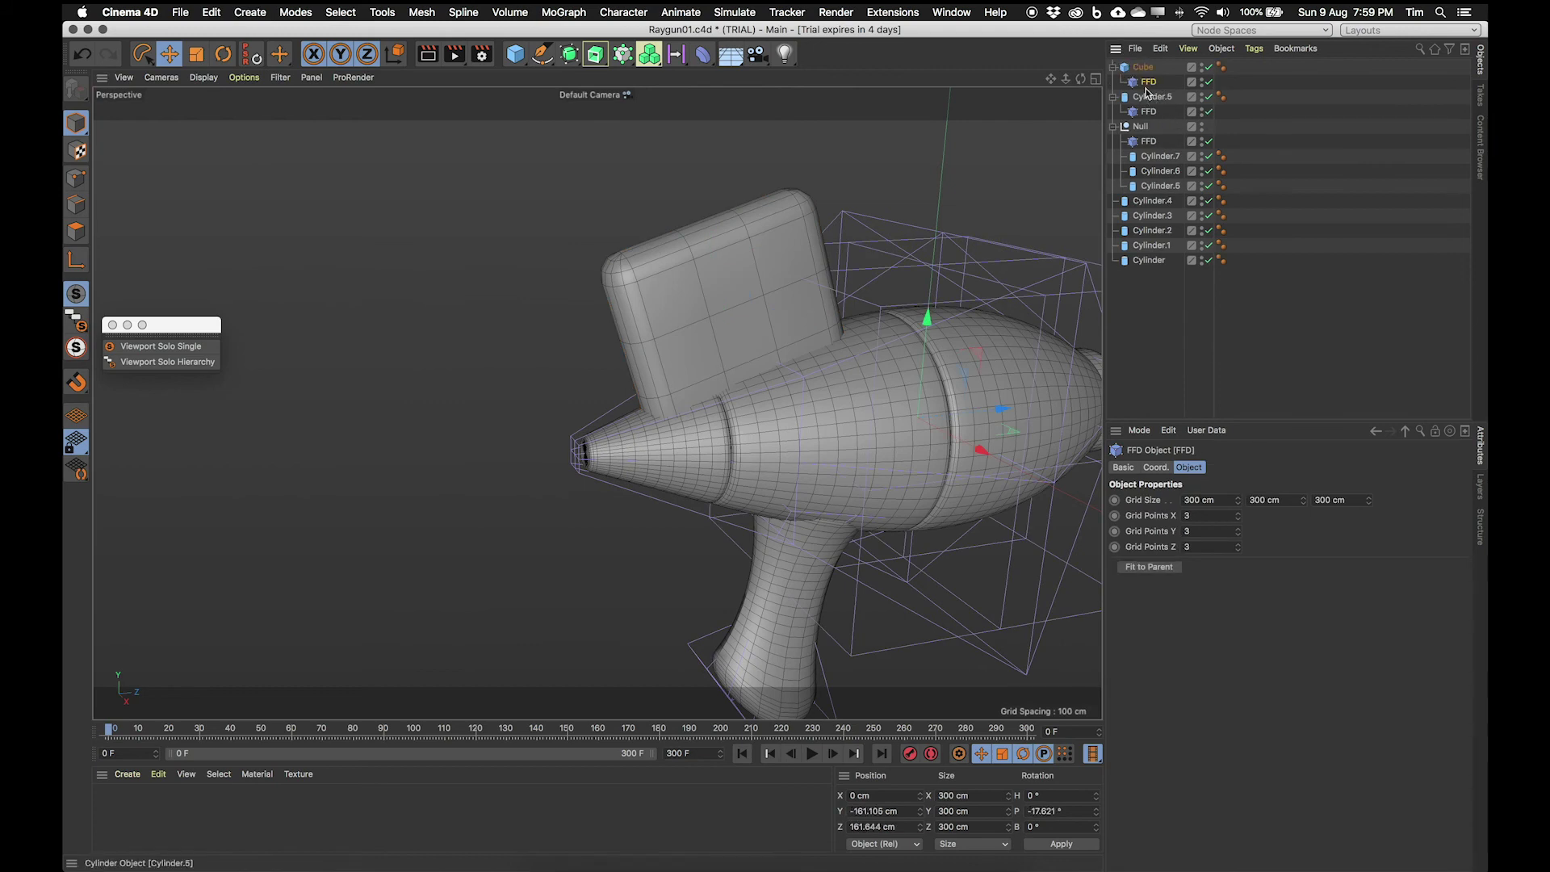
{"action": "left_click", "coordinate": [1149, 568]}
{"action": "left_click_drag", "start_coordinate": [710, 334], "coordinate": [807, 364], "text": "alt"}
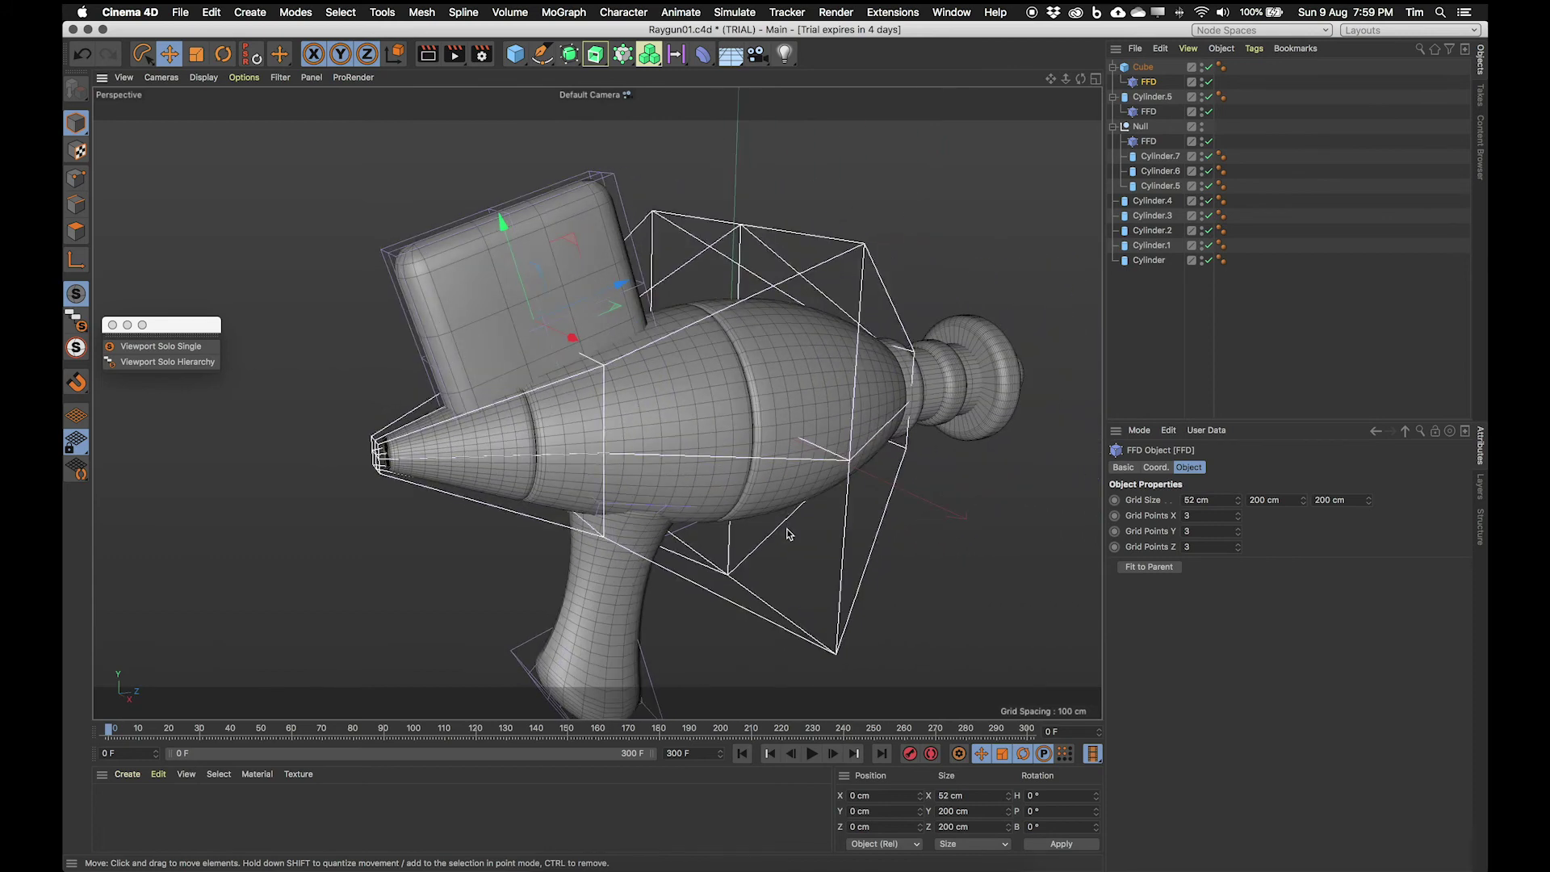
Step: Isolate the cube with its FFD child in the viewport and make the FFD's cage points editable
{"action": "left_click", "coordinate": [1145, 68]}
{"action": "left_click", "coordinate": [165, 362]}
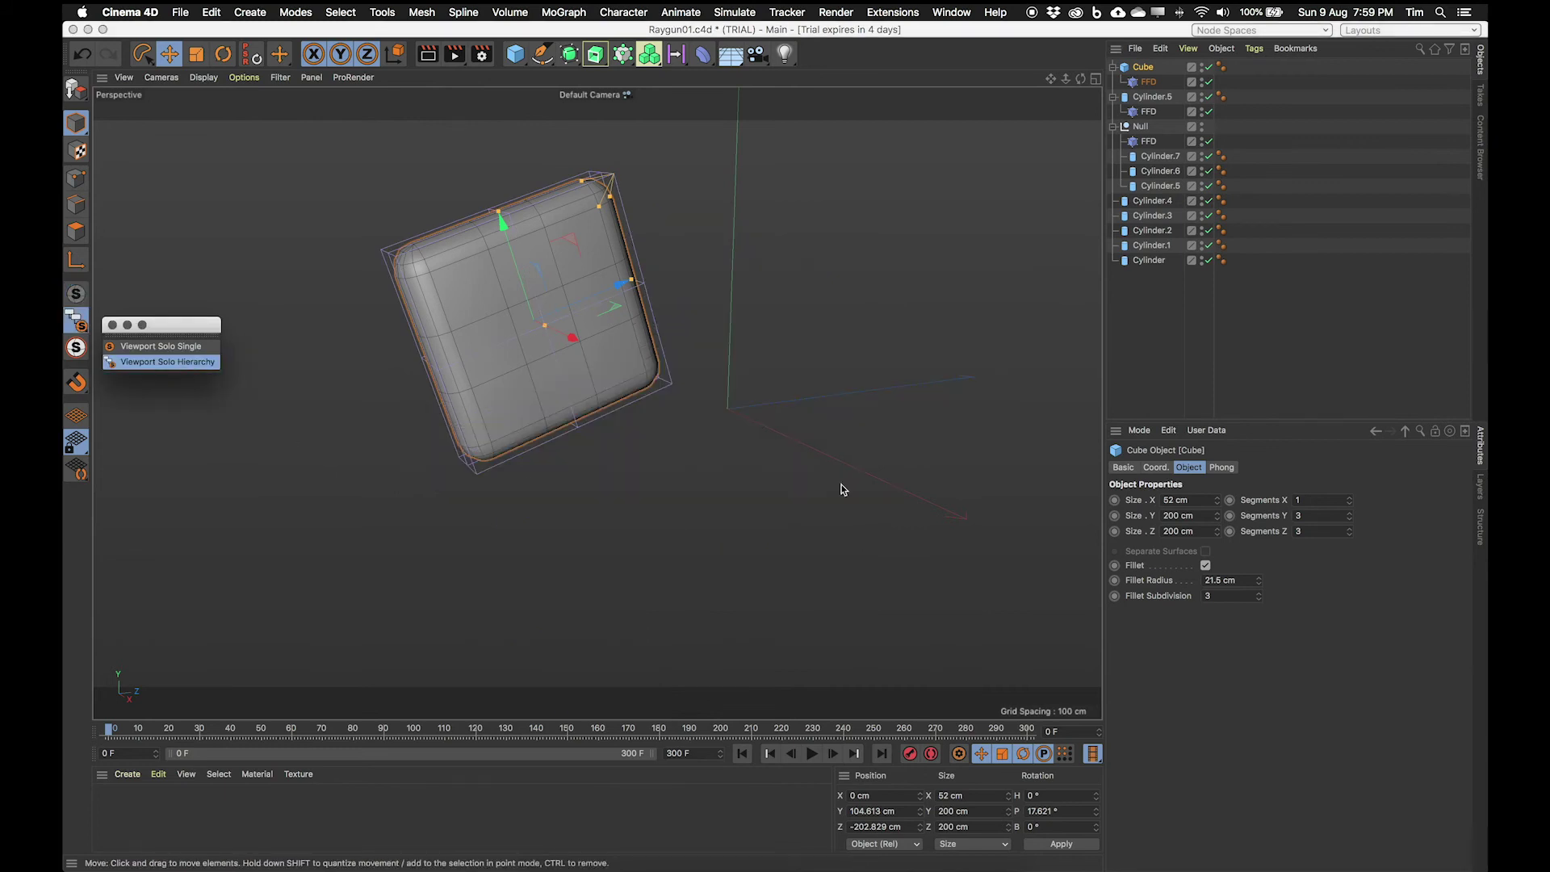
{"action": "left_click", "coordinate": [1158, 83]}
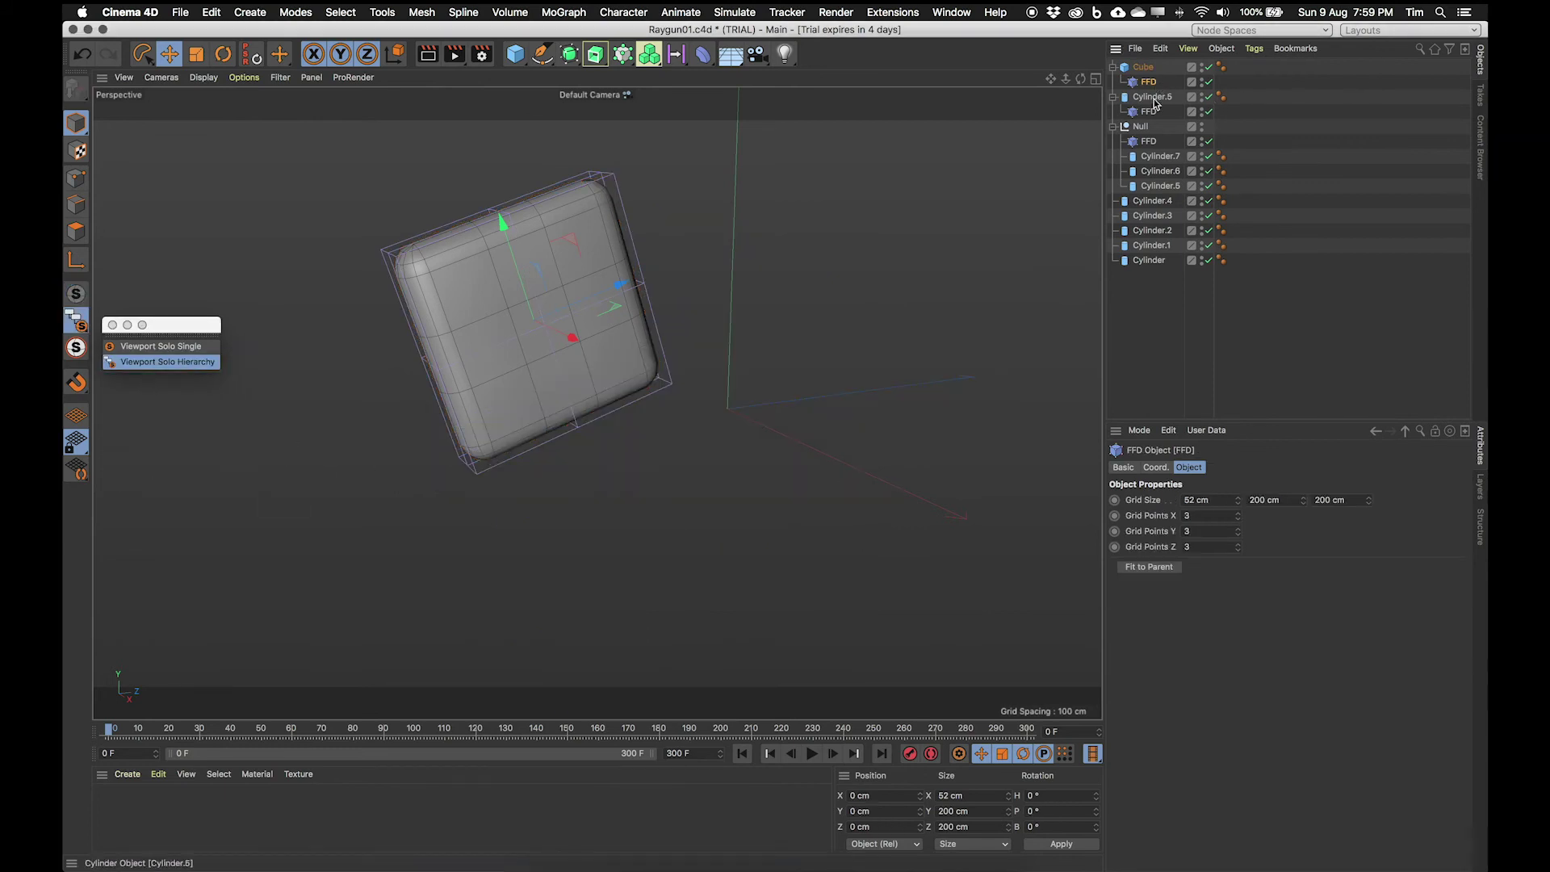
{"action": "left_click", "coordinate": [77, 179]}
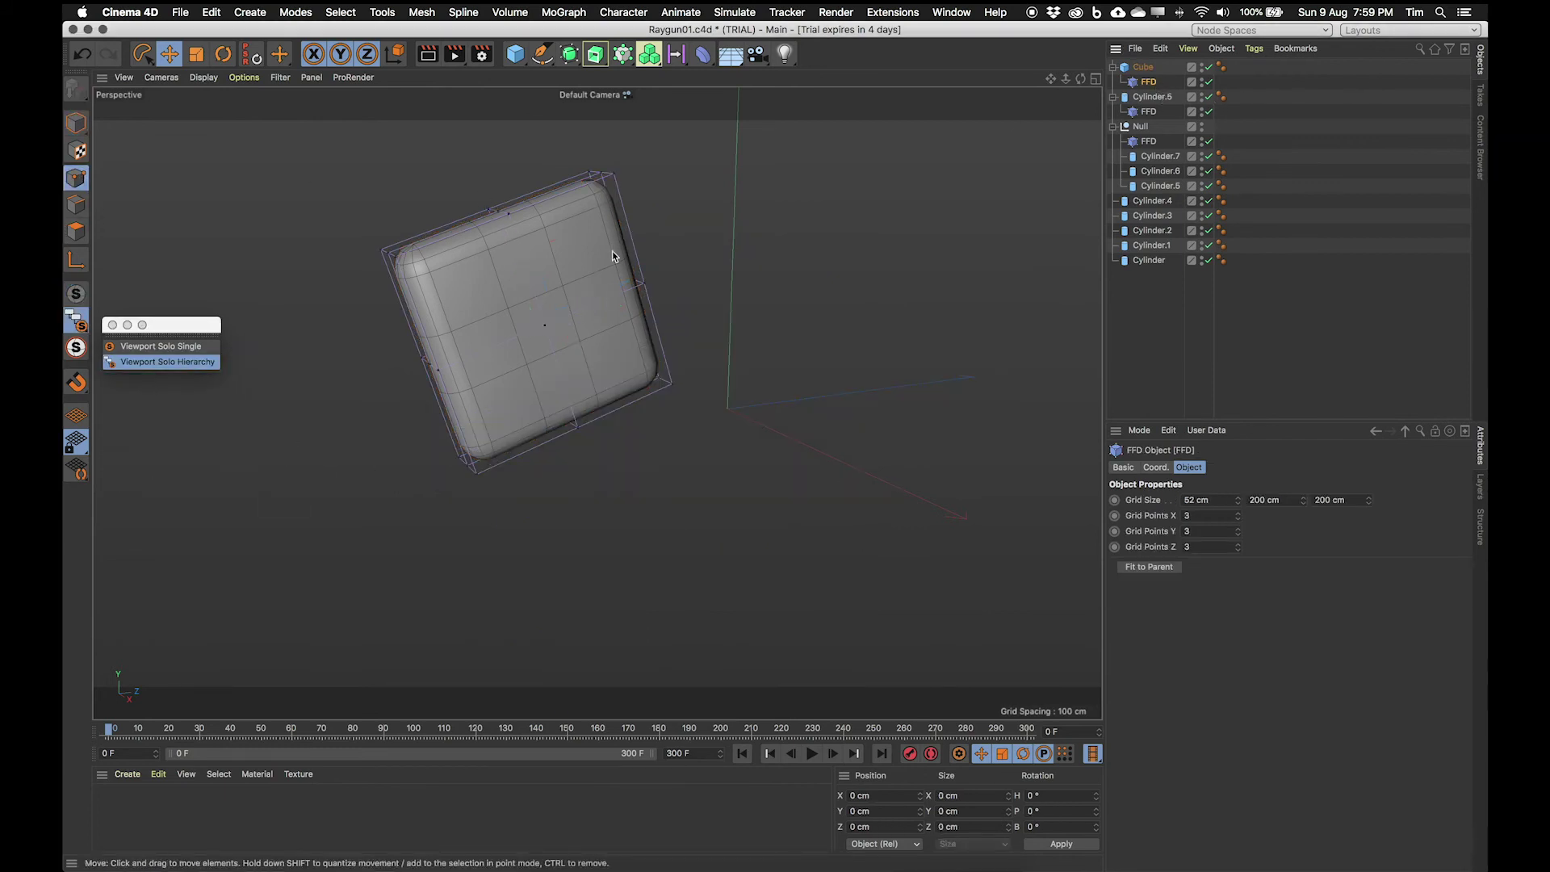
{"action": "mouse_move", "coordinate": [568, 329]}
{"action": "left_mouse_down", "text": "alt"}
{"action": "mouse_move", "coordinate": [488, 286]}
{"action": "mouse_move", "coordinate": [571, 304]}
{"action": "left_mouse_up", "text": "alt"}
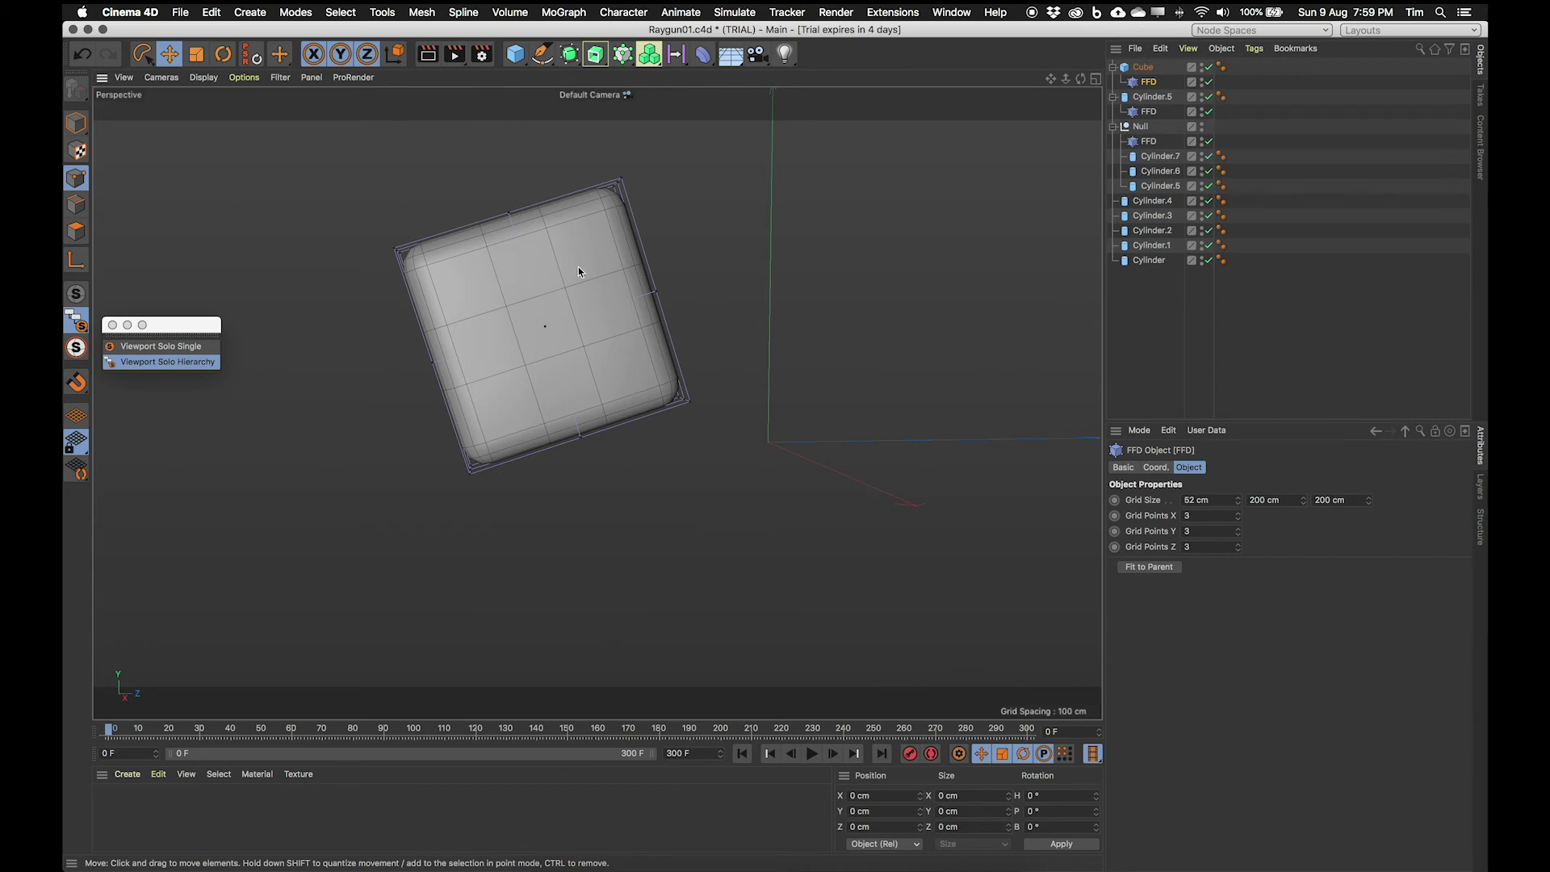
{"action": "middle_click_drag", "start_coordinate": [579, 271], "coordinate": [601, 316], "text": "alt"}
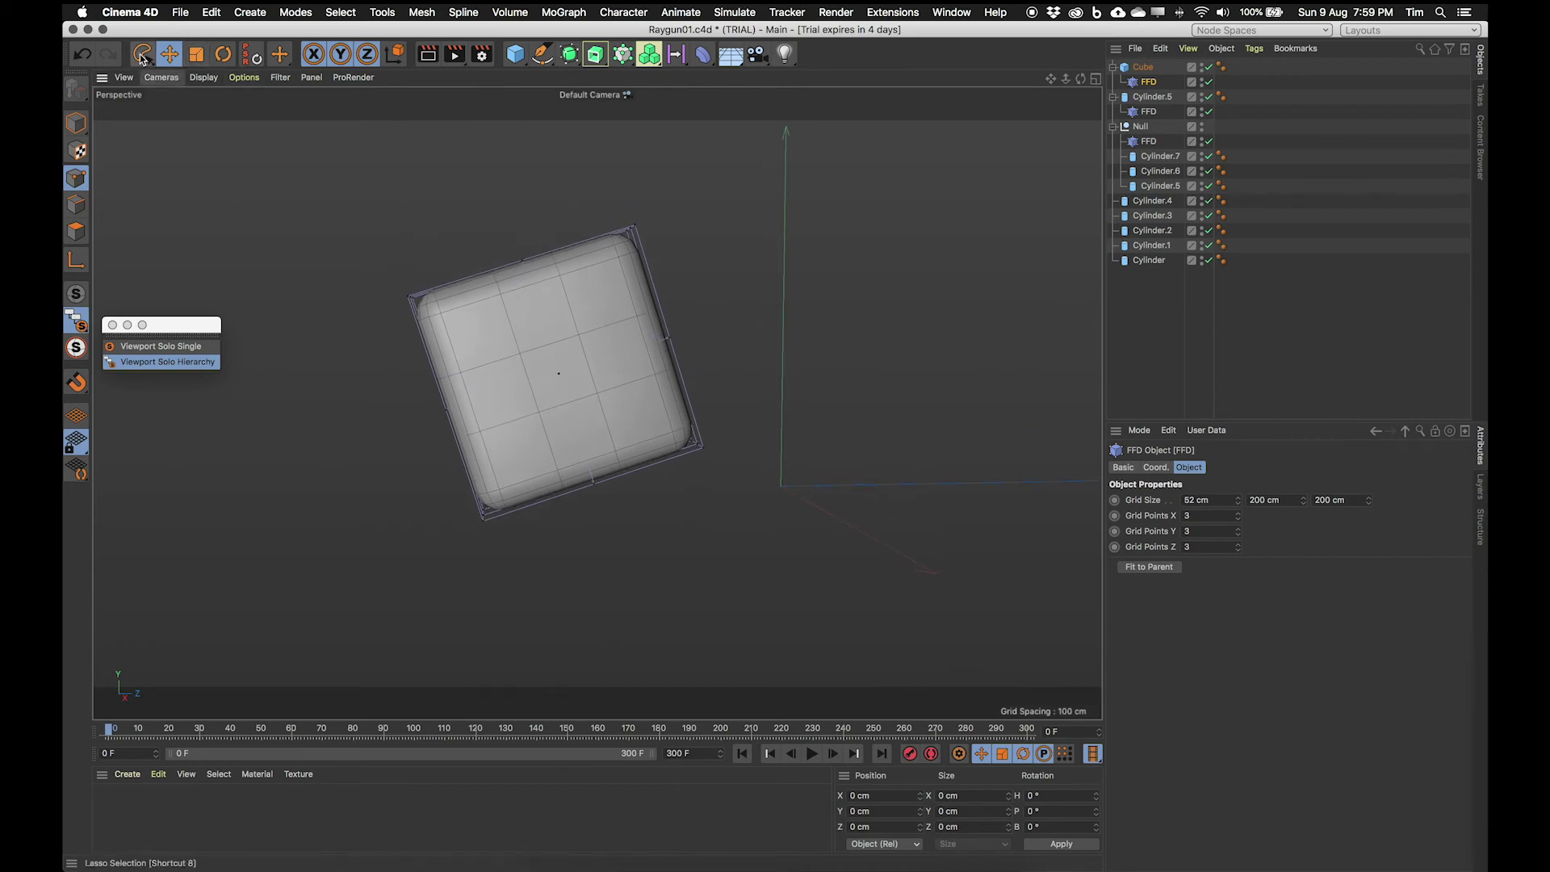
Step: Select the nine top cage points of the FFD and scale them inward along Z to about 68 cm
{"action": "left_click", "coordinate": [142, 53]}
{"action": "mouse_move", "coordinate": [288, 276]}
{"action": "left_mouse_down"}
{"action": "mouse_move", "coordinate": [312, 338]}
{"action": "mouse_move", "coordinate": [406, 353]}
{"action": "mouse_move", "coordinate": [513, 327]}
{"action": "mouse_move", "coordinate": [618, 277]}
{"action": "mouse_move", "coordinate": [690, 170]}
{"action": "left_mouse_up"}
{"action": "key", "text": "t"}
{"action": "left_click_drag", "start_coordinate": [630, 264], "coordinate": [557, 244], "text": "alt"}
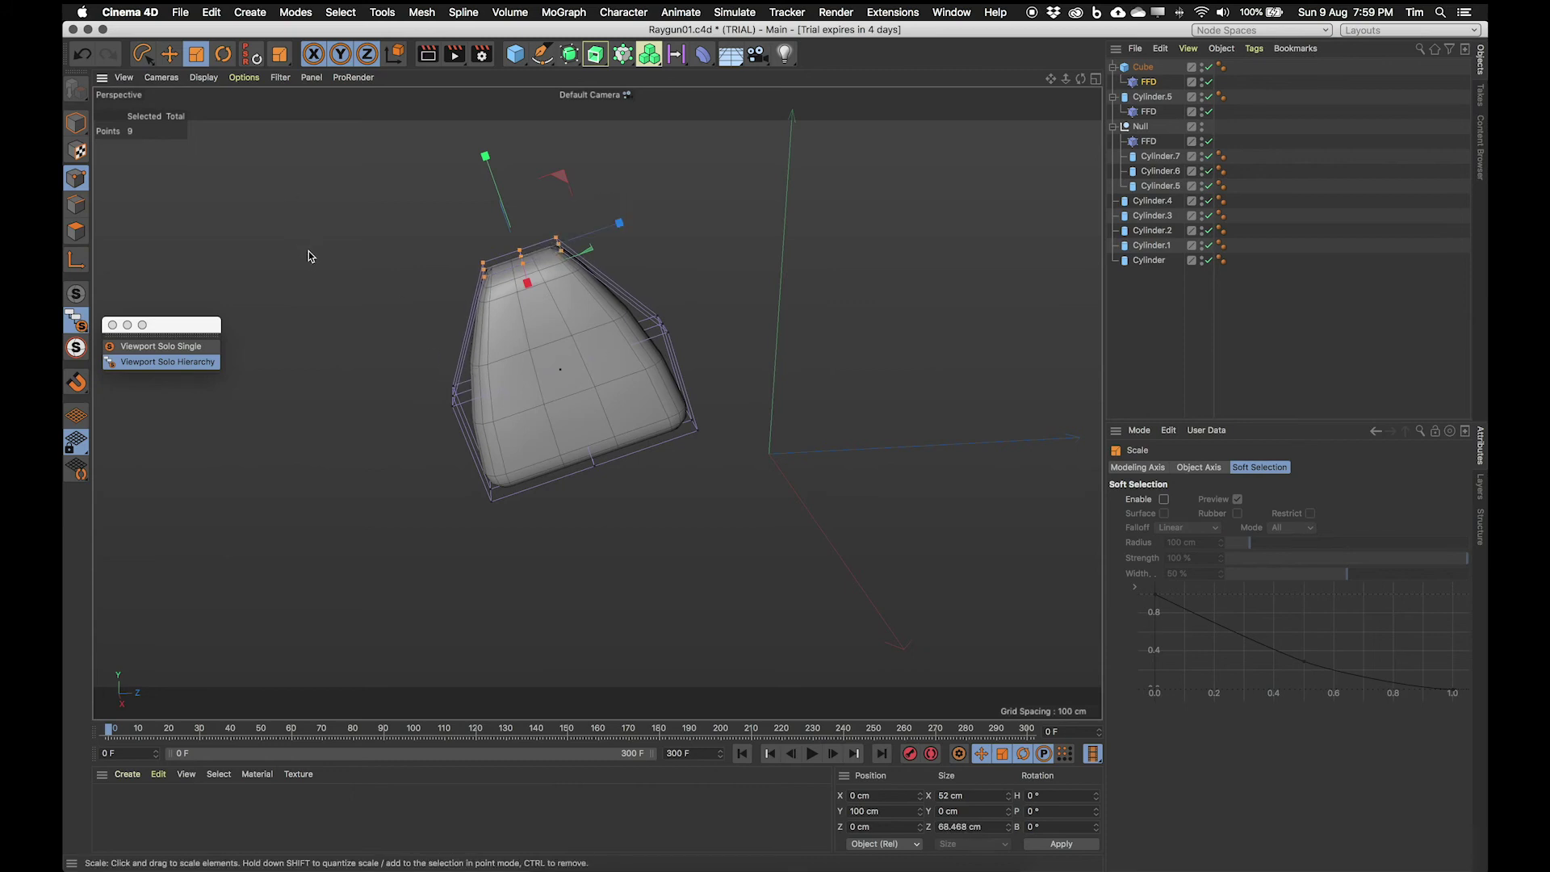
Step: In the Right view, move, rotate and shrink the top row of cage points to match the fin tip in the reference
{"action": "middle_click", "coordinate": [485, 529]}
{"action": "middle_click", "coordinate": [588, 432]}
{"action": "scroll", "coordinate": [491, 405], "scroll_direction": "up", "scroll_amount": 5}
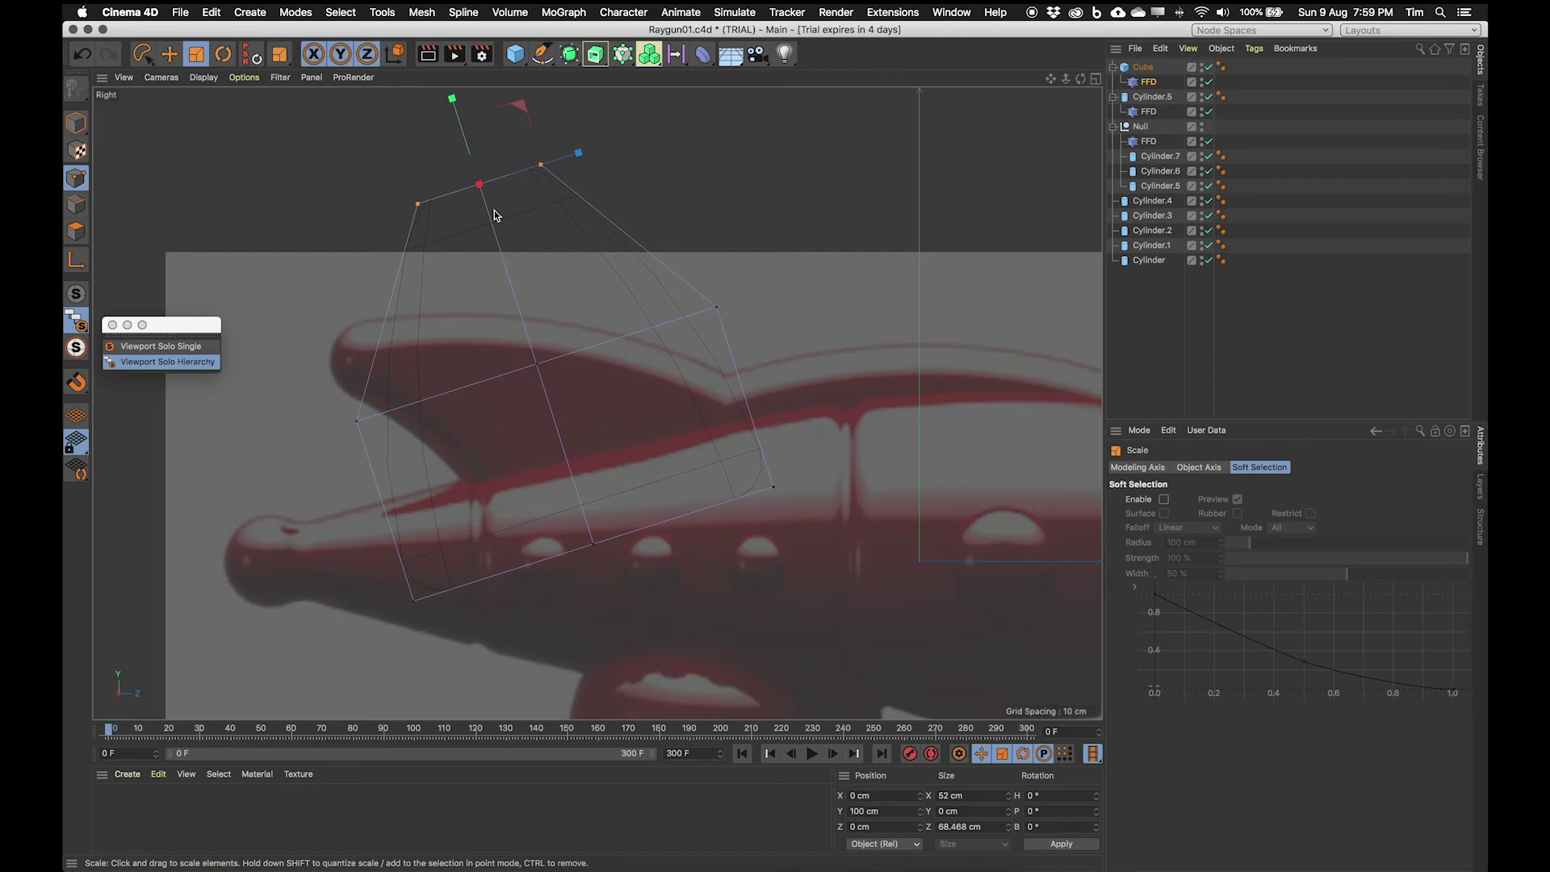
{"action": "left_click", "coordinate": [170, 54]}
{"action": "left_click_drag", "start_coordinate": [516, 112], "coordinate": [408, 441]}
{"action": "left_click", "coordinate": [221, 55]}
{"action": "key", "text": "super+z"}
{"action": "left_click_drag", "start_coordinate": [364, 272], "coordinate": [251, 457]}
{"action": "left_click", "coordinate": [202, 53]}
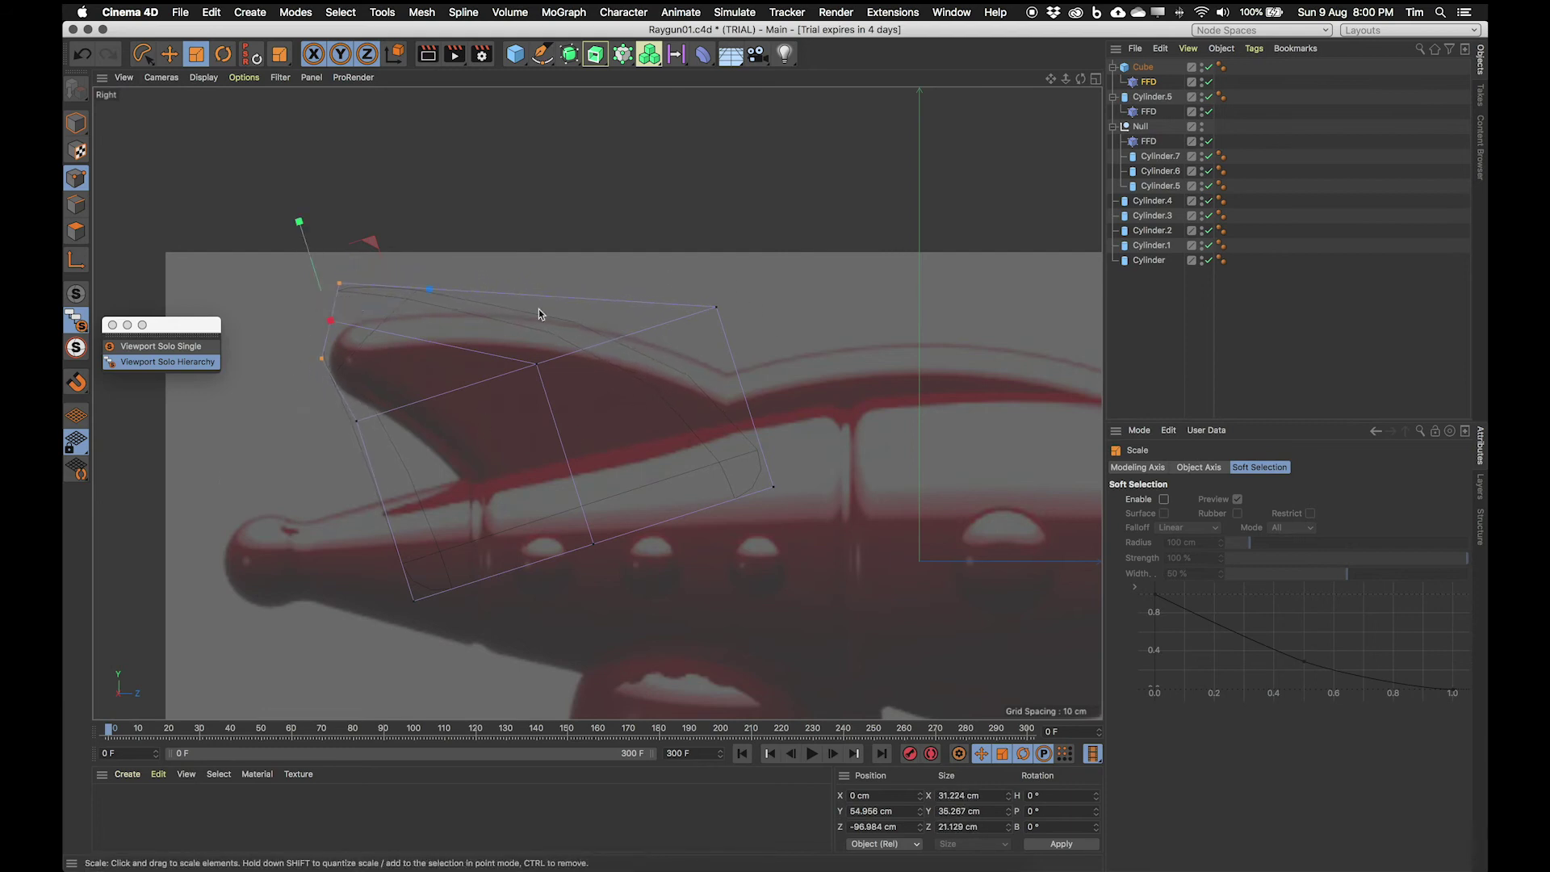
Step: Scale the middle row of cage points to about 113 cm along Z and rotate it to follow the fin's slant
{"action": "key", "text": "8"}
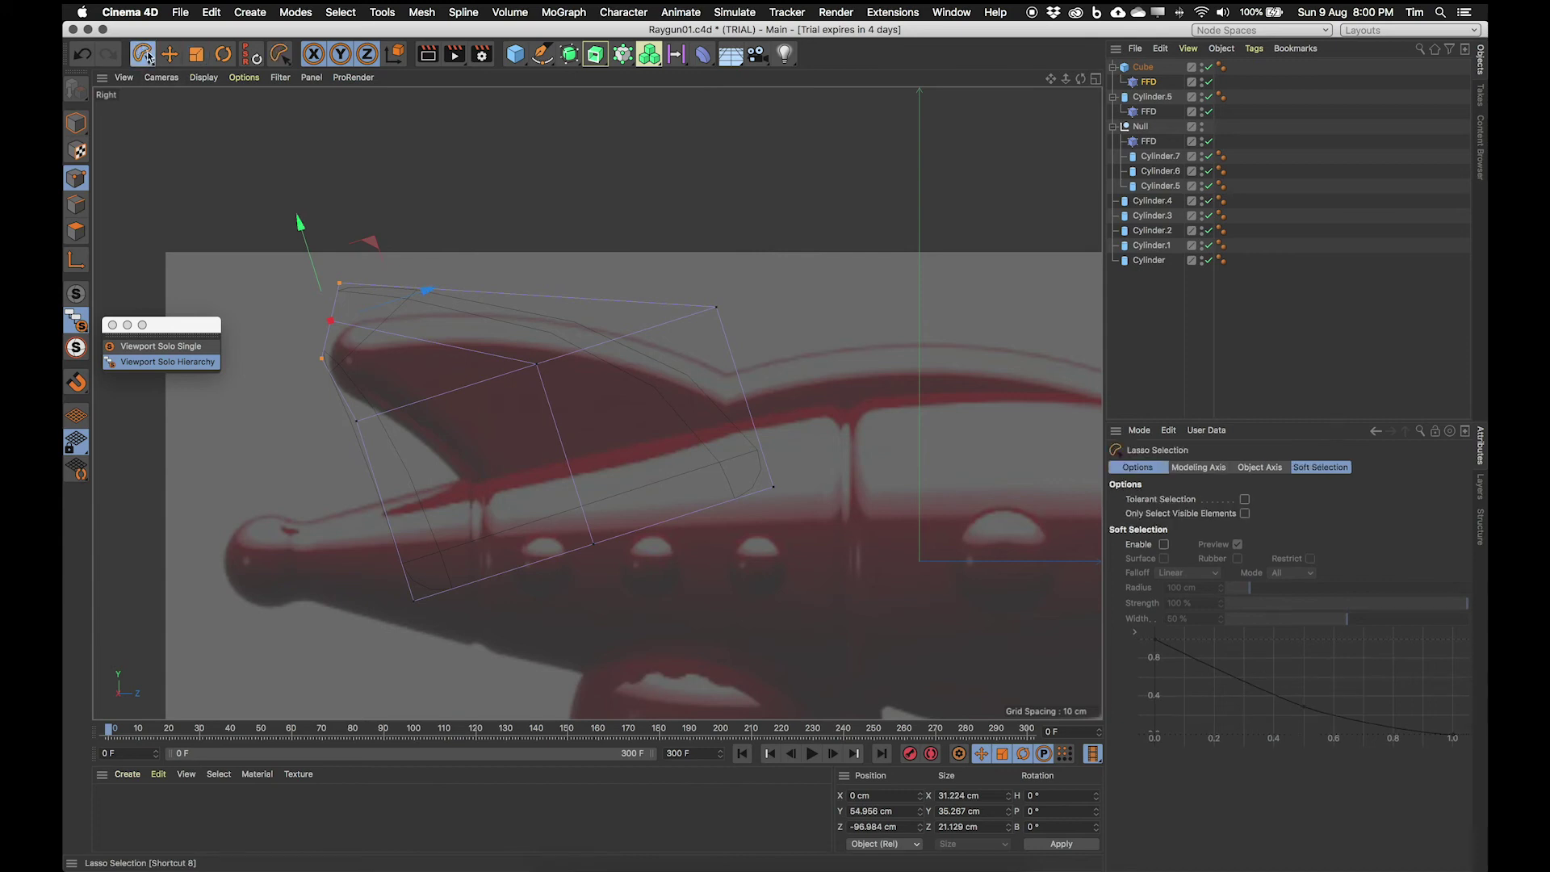
{"action": "mouse_move", "coordinate": [678, 278]}
{"action": "left_mouse_down"}
{"action": "mouse_move", "coordinate": [323, 421]}
{"action": "mouse_move", "coordinate": [394, 451]}
{"action": "mouse_move", "coordinate": [698, 416]}
{"action": "mouse_move", "coordinate": [848, 292]}
{"action": "left_mouse_up"}
{"action": "key", "text": "t"}
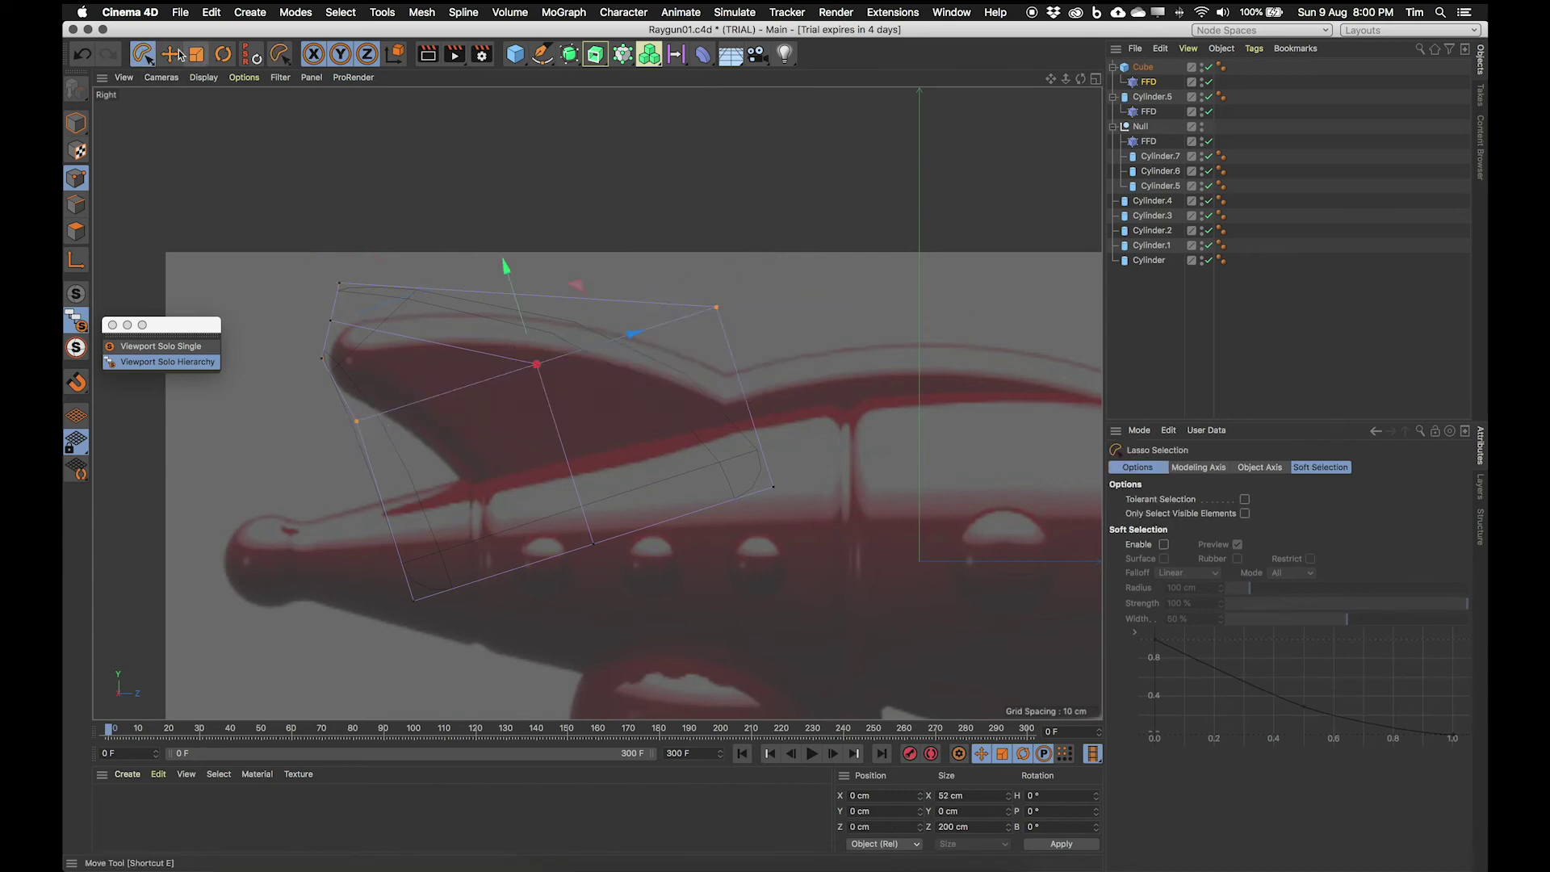
{"action": "left_click_drag", "start_coordinate": [721, 370], "coordinate": [520, 423]}
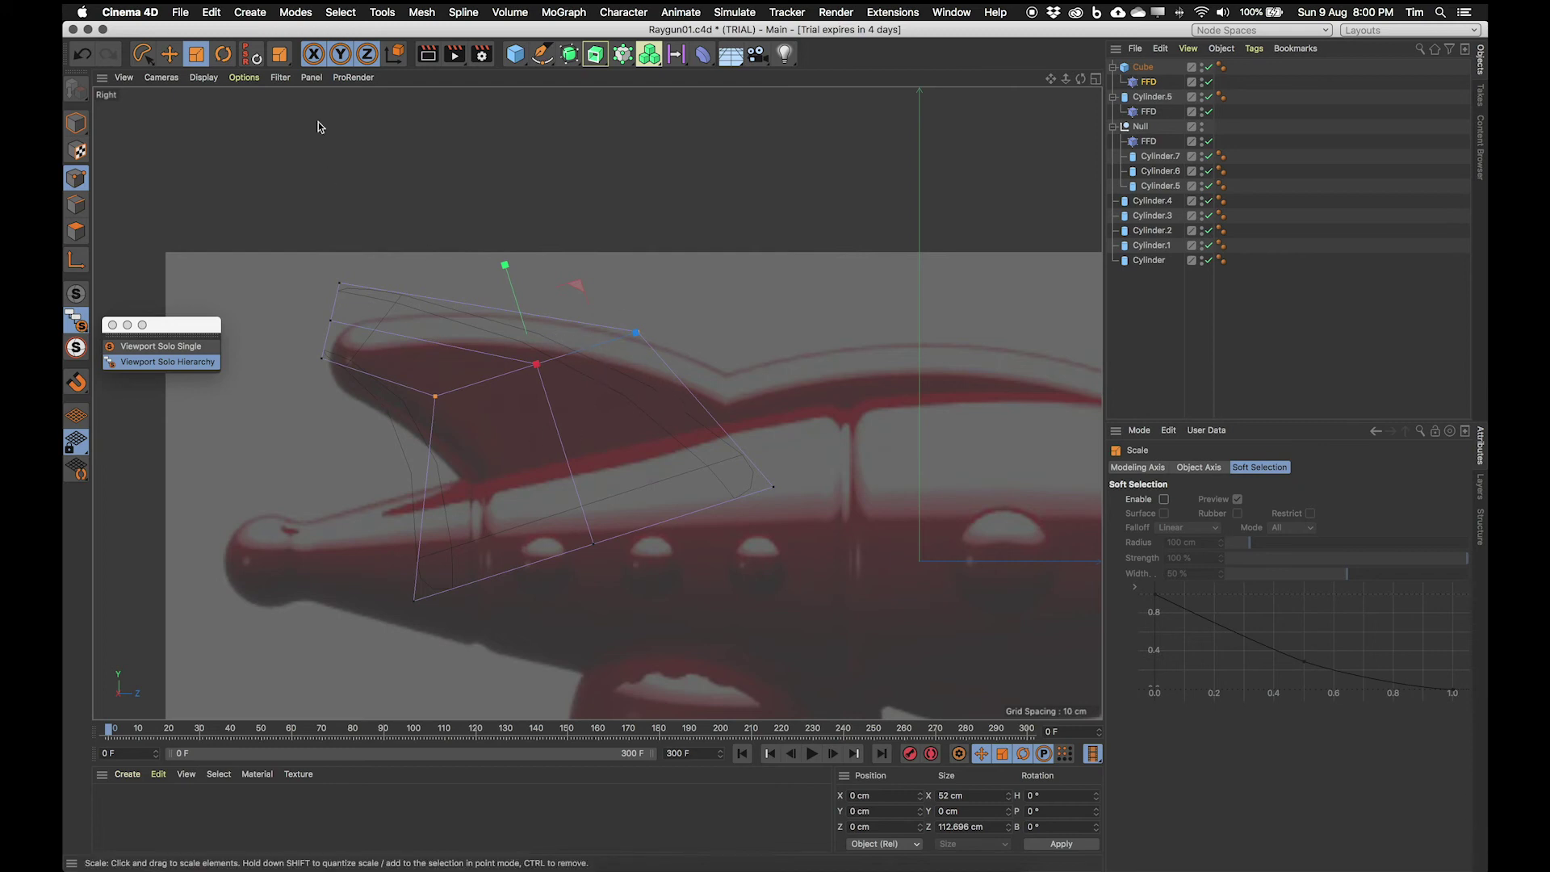
{"action": "key", "text": "r"}
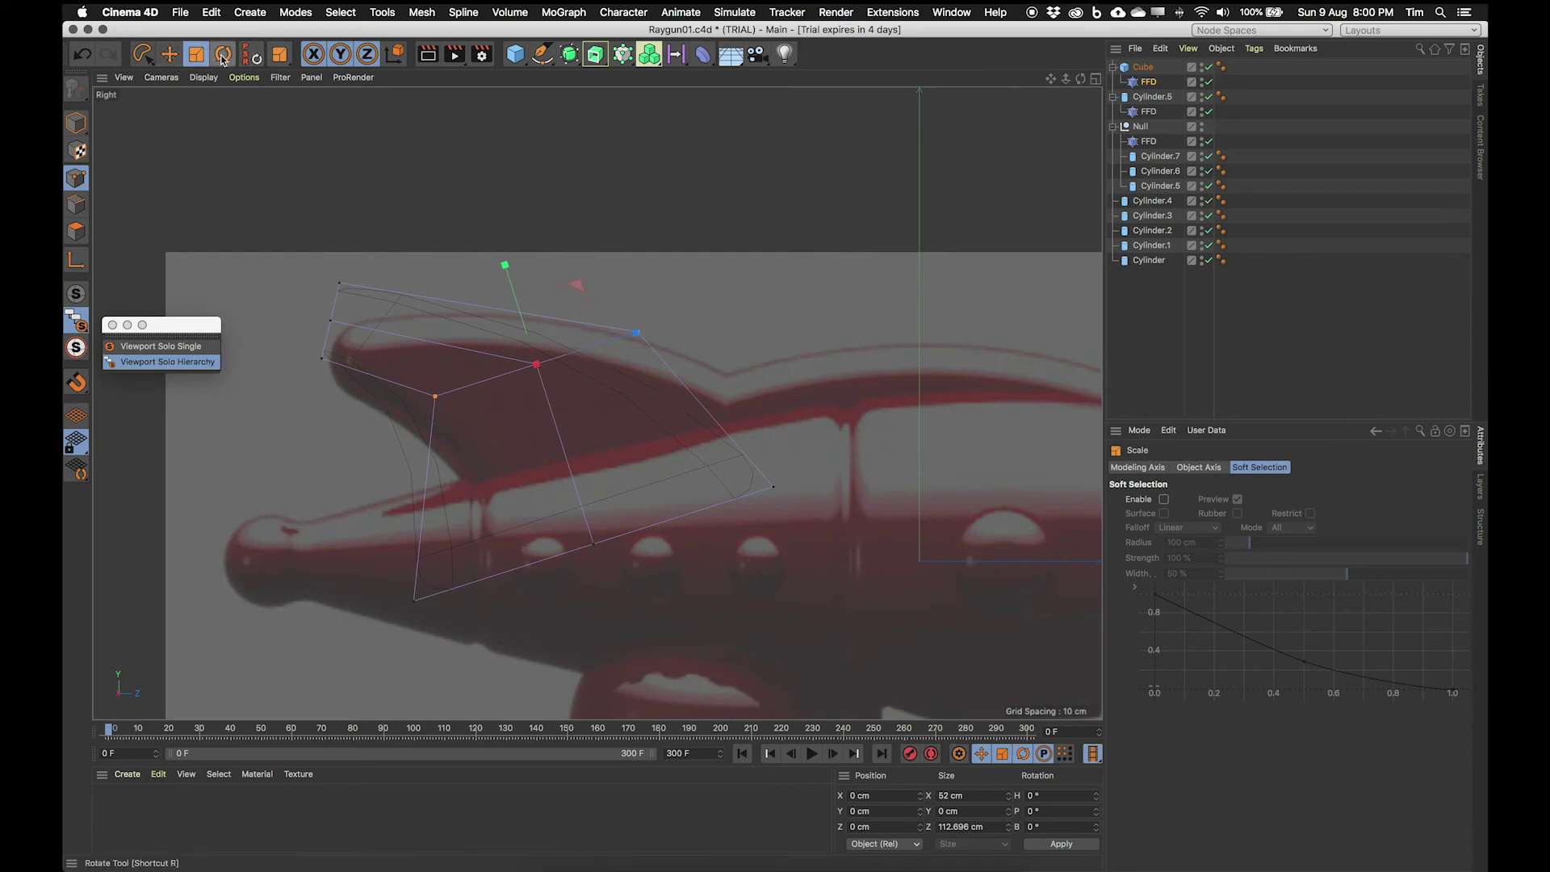
{"action": "left_click_drag", "start_coordinate": [559, 314], "coordinate": [554, 289]}
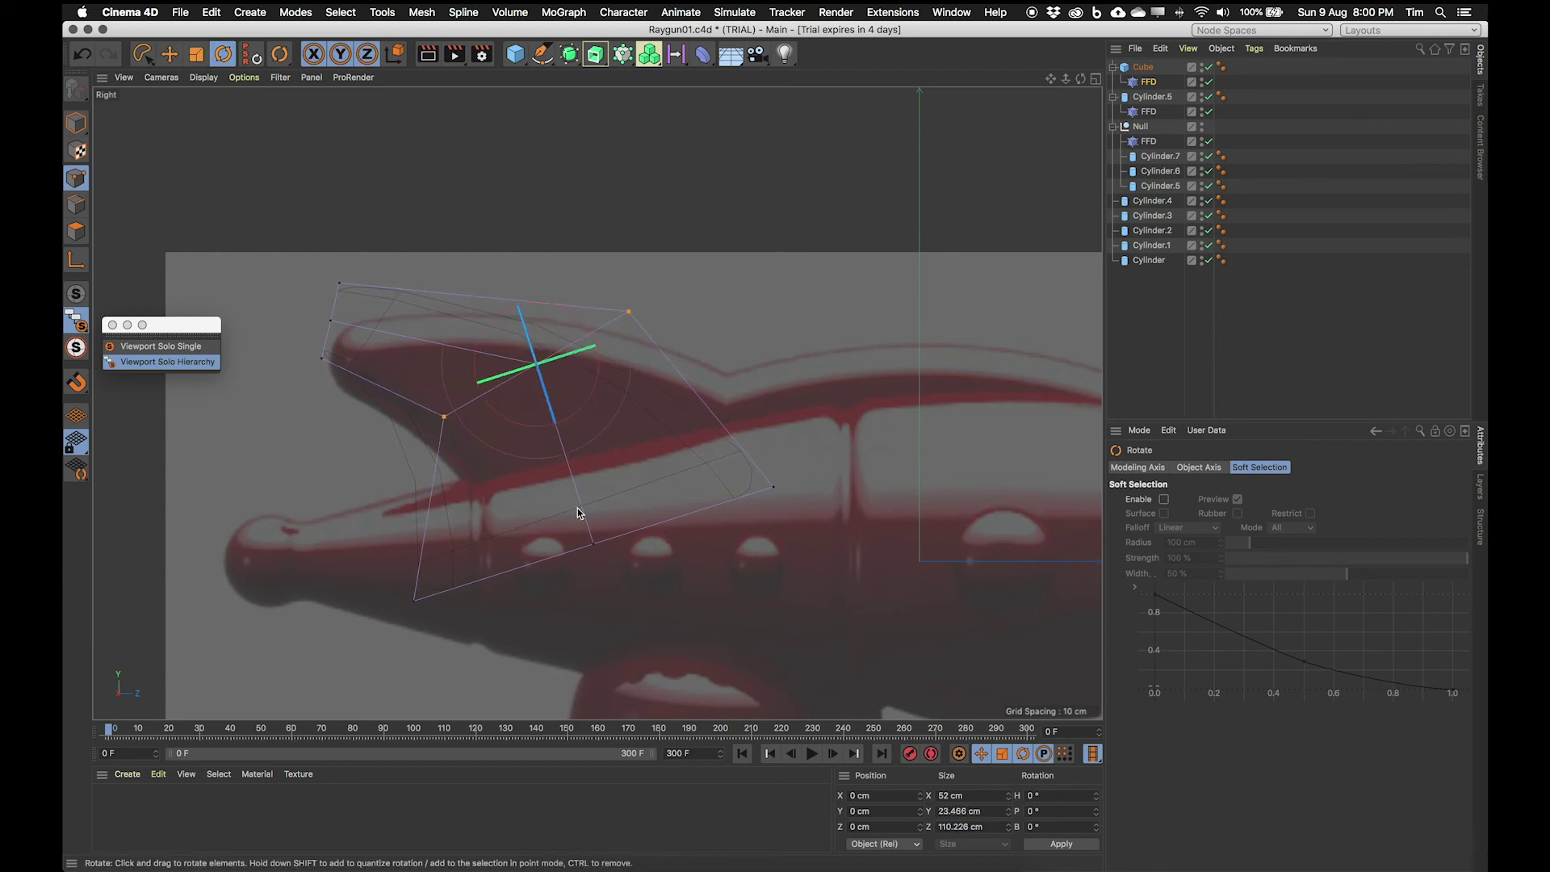
Step: Select the bottom row of cage points and move it up and back to the fin's base on the gun body
{"action": "key", "text": "8"}
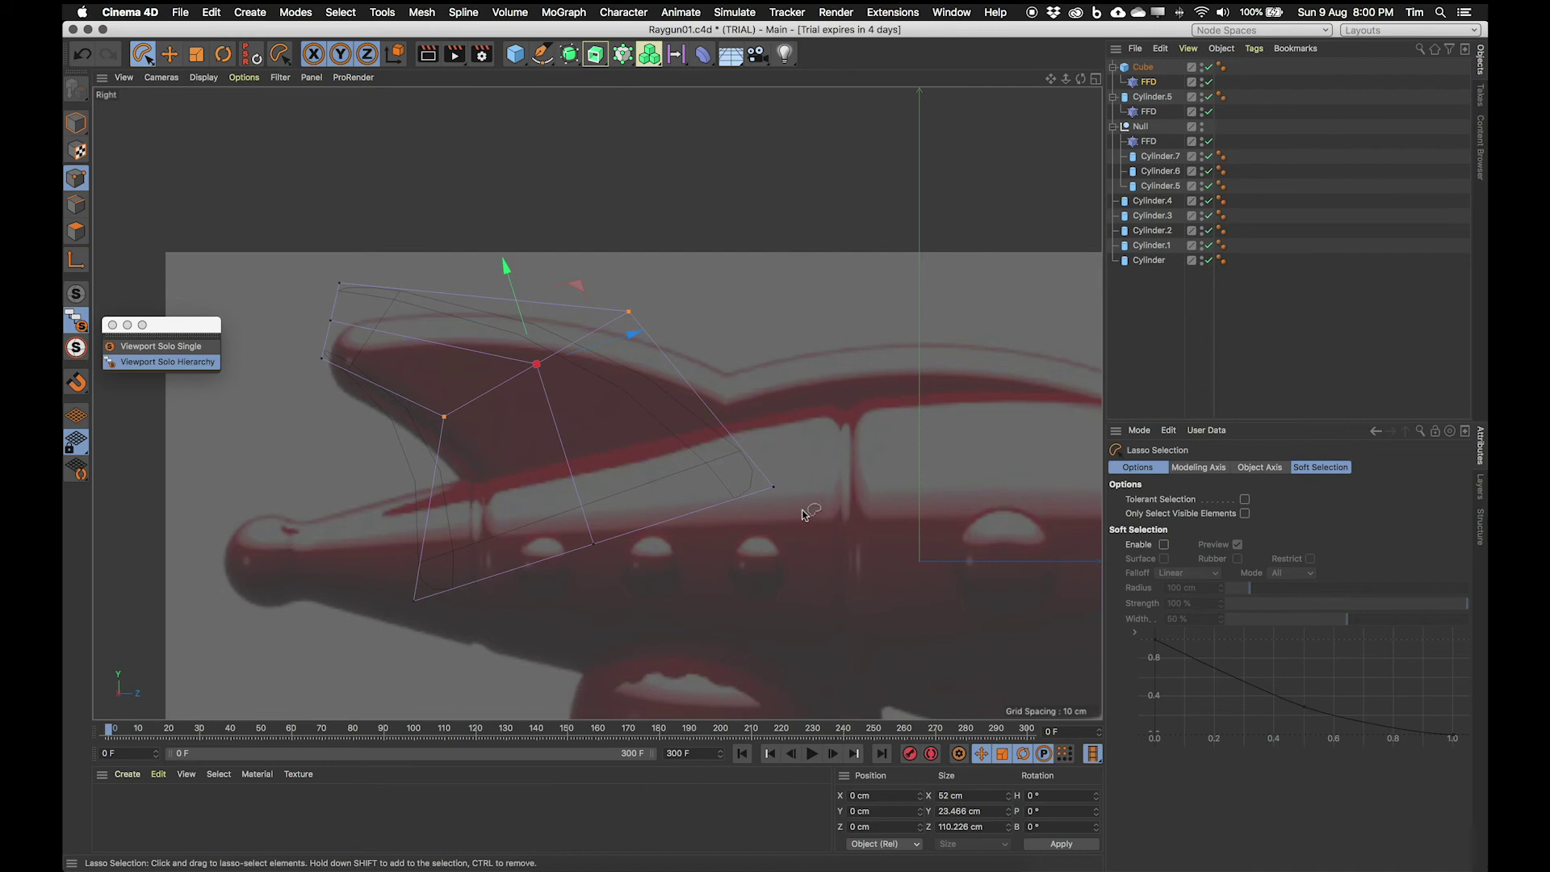
{"action": "mouse_move", "coordinate": [817, 470]}
{"action": "left_mouse_down"}
{"action": "mouse_move", "coordinate": [413, 549]}
{"action": "mouse_move", "coordinate": [411, 688]}
{"action": "mouse_move", "coordinate": [881, 530]}
{"action": "mouse_move", "coordinate": [890, 503]}
{"action": "mouse_move", "coordinate": [872, 472]}
{"action": "left_mouse_up"}
{"action": "left_click_drag", "start_coordinate": [633, 472], "coordinate": [651, 399]}
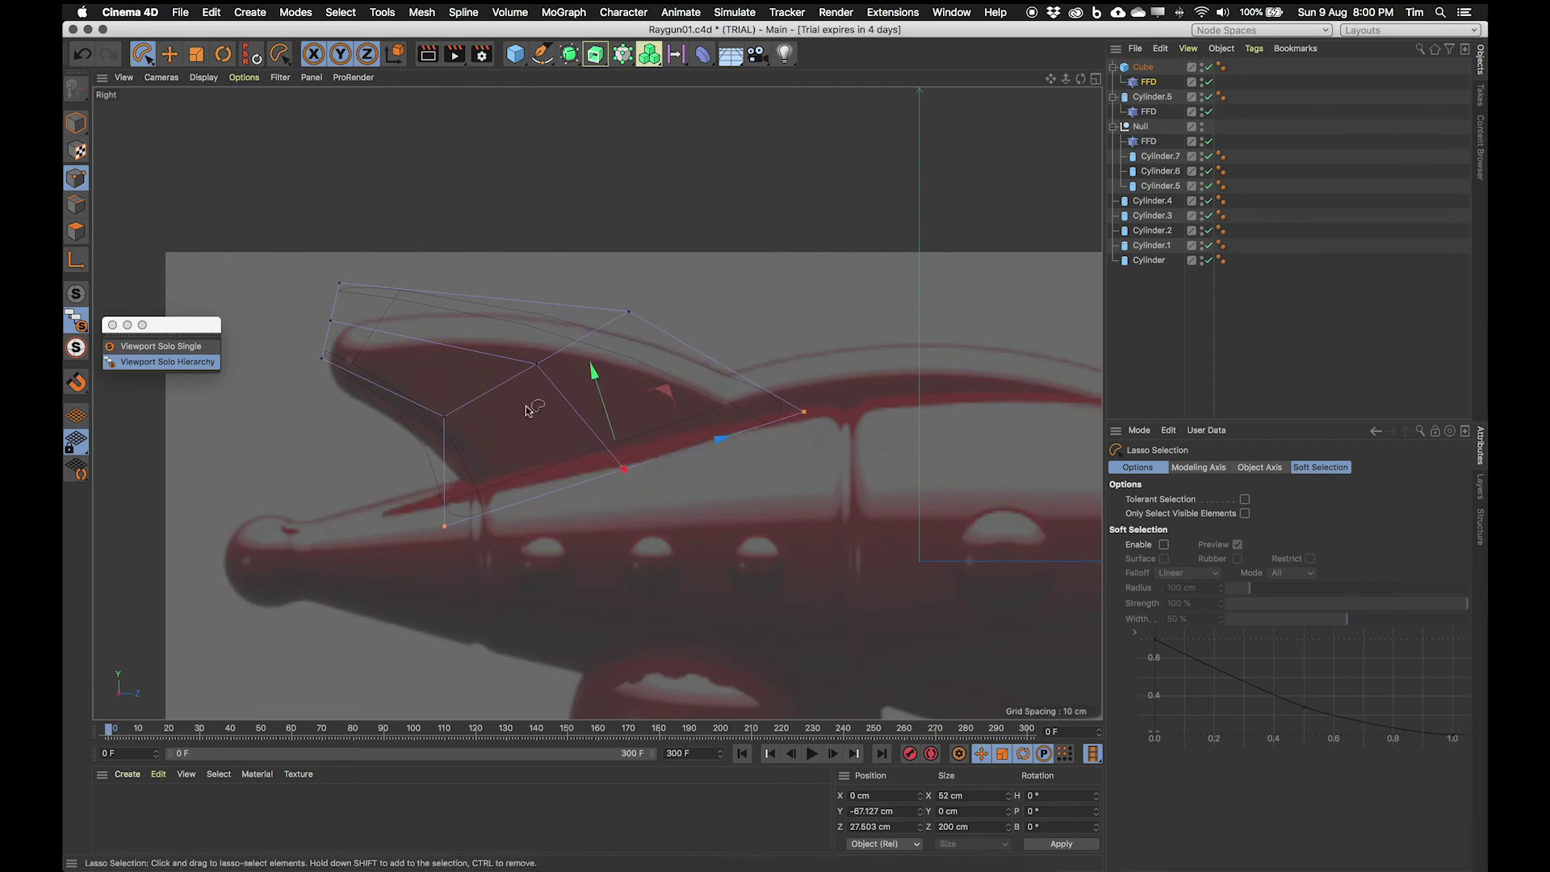
Step: Reposition the middle row's front, center and rear cage points individually to follow the fin's curve in the reference
{"action": "scroll", "coordinate": [649, 400], "scroll_direction": "up", "scroll_amount": 4}
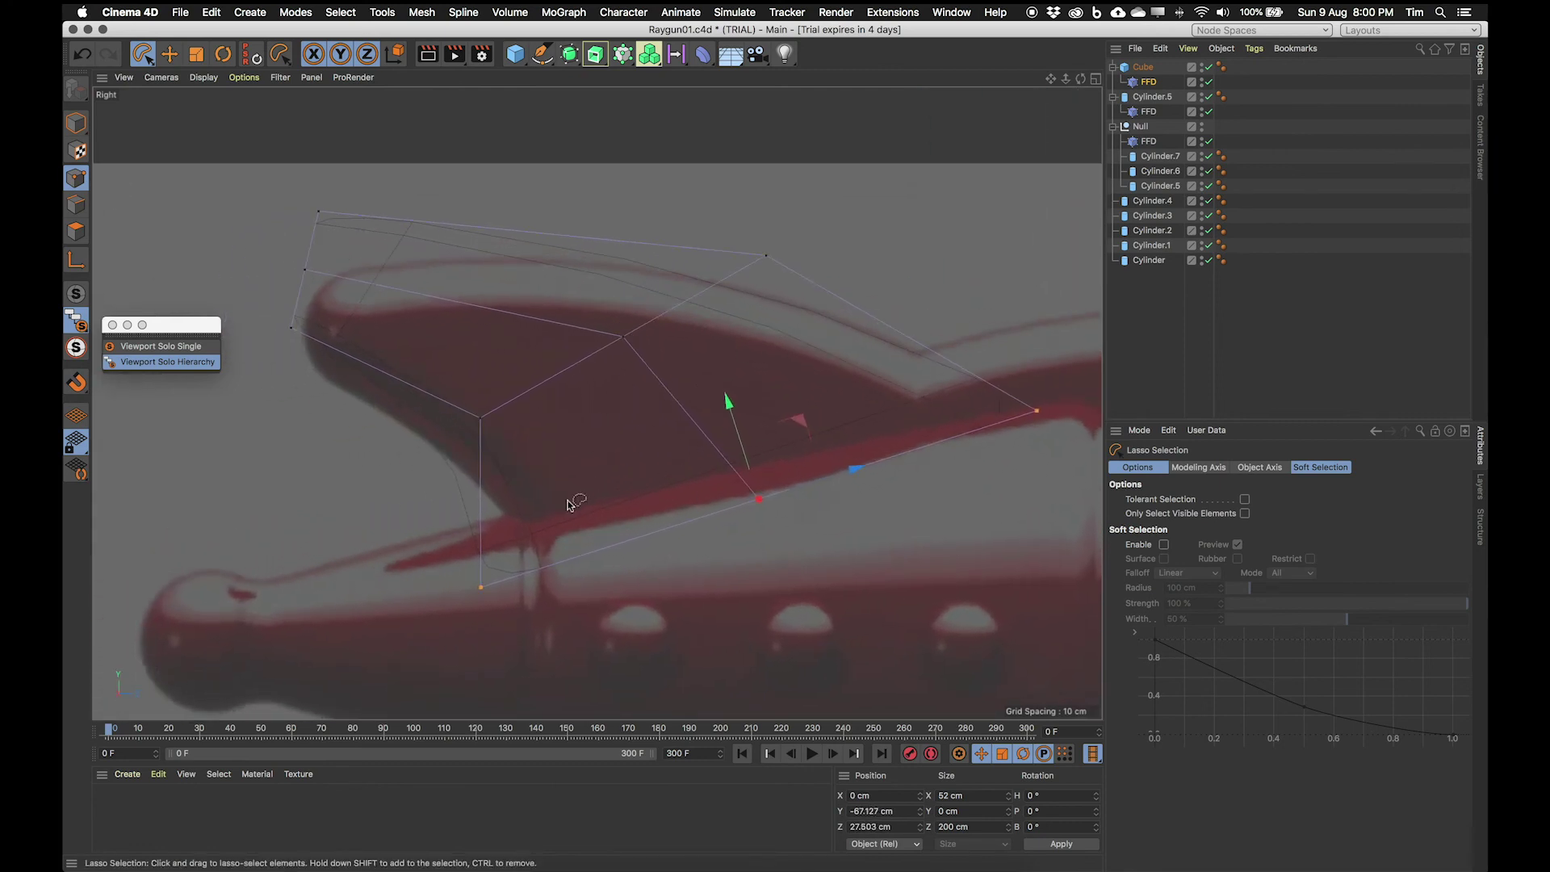
{"action": "mouse_move", "coordinate": [519, 397]}
{"action": "left_mouse_down"}
{"action": "mouse_move", "coordinate": [455, 477]}
{"action": "mouse_move", "coordinate": [523, 428]}
{"action": "left_mouse_up"}
{"action": "mouse_move", "coordinate": [533, 342]}
{"action": "left_mouse_down"}
{"action": "mouse_move", "coordinate": [619, 395]}
{"action": "mouse_move", "coordinate": [710, 266]}
{"action": "mouse_move", "coordinate": [662, 270]}
{"action": "mouse_move", "coordinate": [692, 285]}
{"action": "left_mouse_up"}
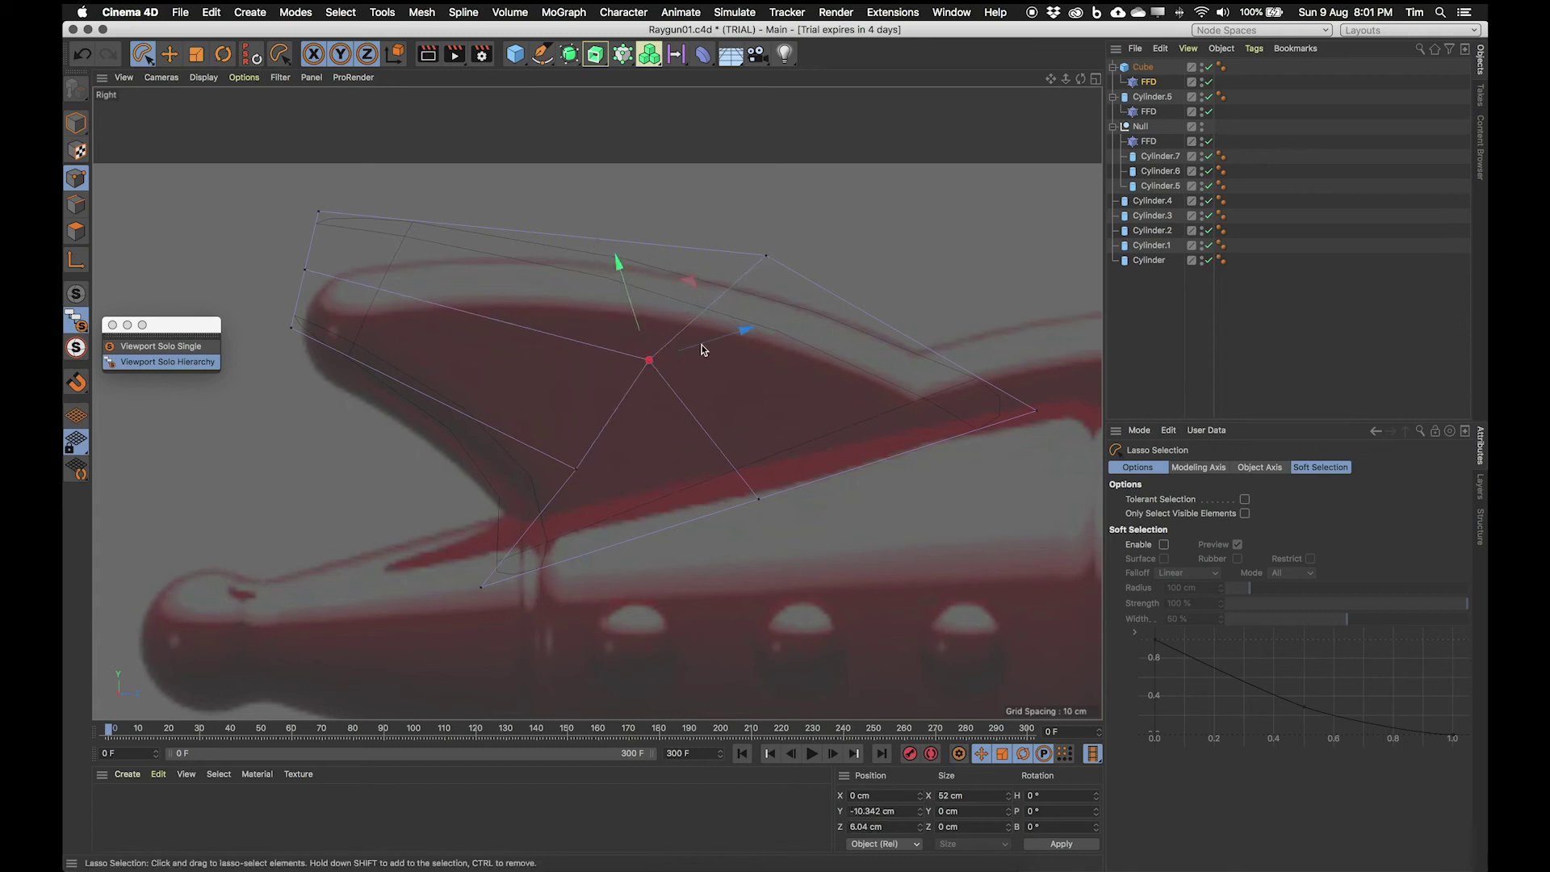
{"action": "left_click", "coordinate": [720, 297]}
{"action": "left_click", "coordinate": [766, 255]}
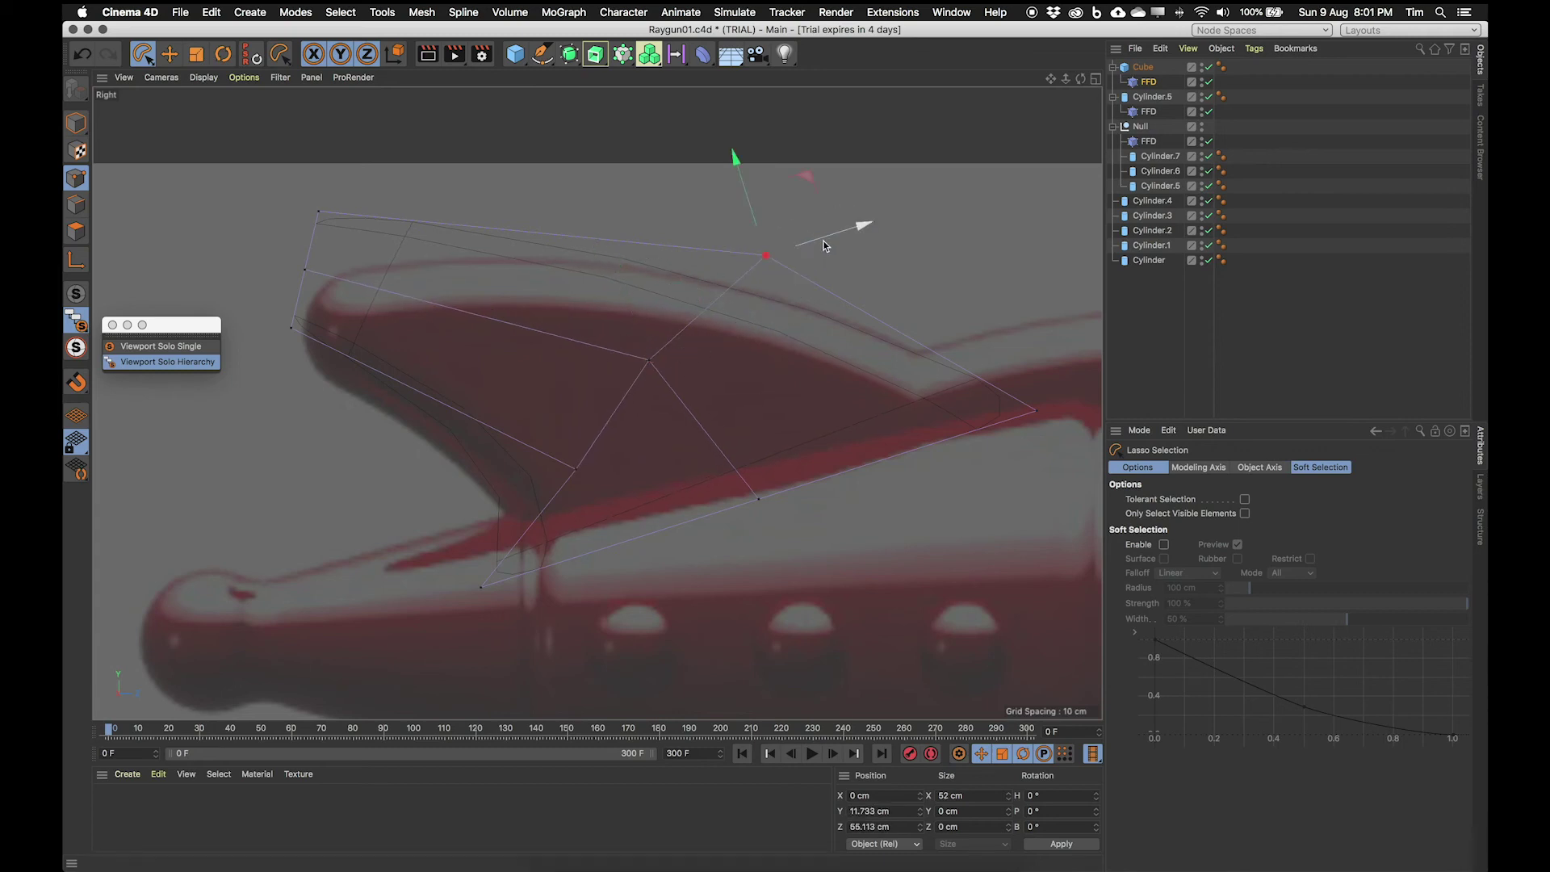
{"action": "left_click_drag", "start_coordinate": [805, 181], "coordinate": [769, 161]}
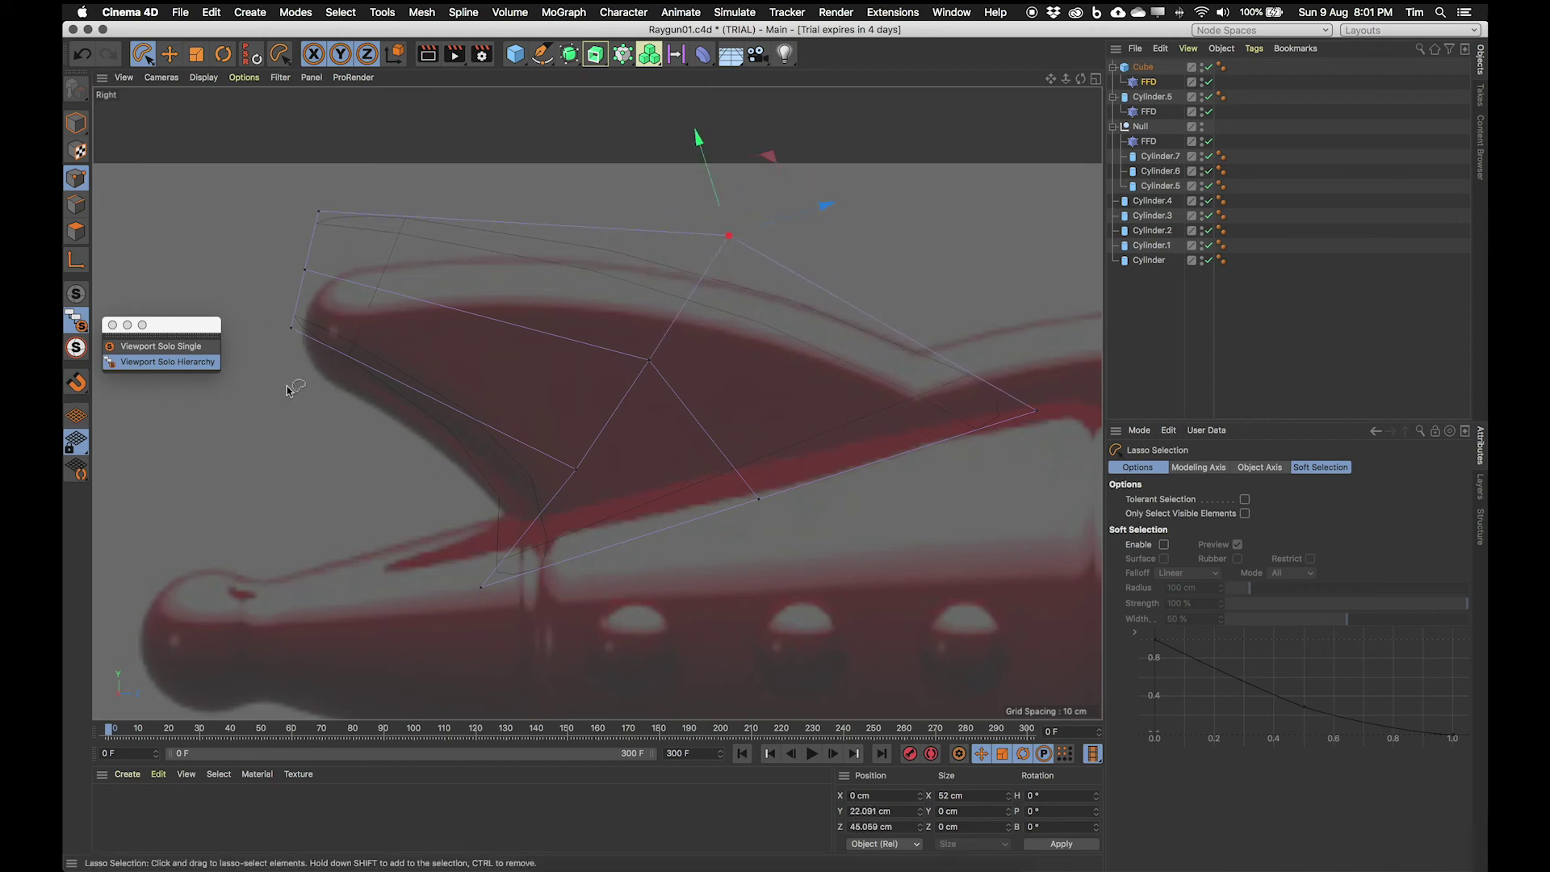
Step: Move the three side-view cage points at the fin tip to round it to the reference outline
{"action": "mouse_move", "coordinate": [287, 327]}
{"action": "left_mouse_down"}
{"action": "mouse_move", "coordinate": [323, 341]}
{"action": "mouse_move", "coordinate": [300, 381]}
{"action": "left_mouse_up"}
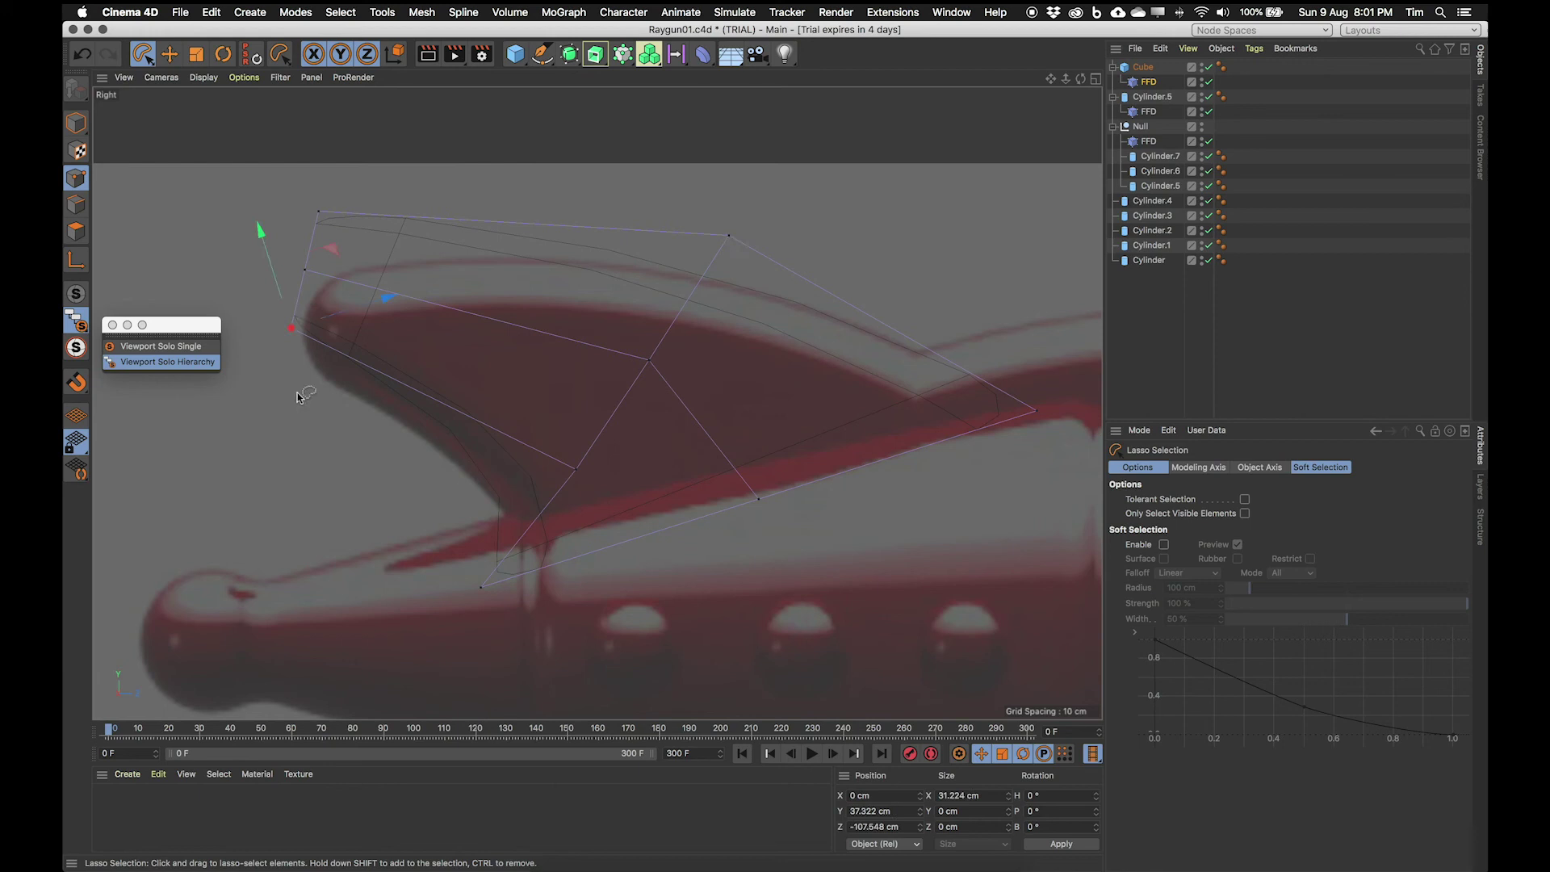
{"action": "left_click", "coordinate": [350, 322]}
{"action": "mouse_move", "coordinate": [278, 367]}
{"action": "left_mouse_down"}
{"action": "mouse_move", "coordinate": [342, 301]}
{"action": "mouse_move", "coordinate": [317, 393]}
{"action": "left_mouse_up"}
{"action": "mouse_move", "coordinate": [330, 251]}
{"action": "left_mouse_down"}
{"action": "mouse_move", "coordinate": [309, 292]}
{"action": "mouse_move", "coordinate": [353, 306]}
{"action": "left_mouse_up"}
{"action": "mouse_move", "coordinate": [275, 252]}
{"action": "left_mouse_down"}
{"action": "mouse_move", "coordinate": [346, 291]}
{"action": "mouse_move", "coordinate": [315, 308]}
{"action": "mouse_move", "coordinate": [277, 256]}
{"action": "left_mouse_up"}
{"action": "mouse_move", "coordinate": [349, 193]}
{"action": "left_mouse_down"}
{"action": "mouse_move", "coordinate": [290, 240]}
{"action": "mouse_move", "coordinate": [349, 210]}
{"action": "left_mouse_up"}
{"action": "mouse_move", "coordinate": [377, 145]}
{"action": "left_mouse_down"}
{"action": "mouse_move", "coordinate": [373, 161]}
{"action": "mouse_move", "coordinate": [416, 183]}
{"action": "left_mouse_up"}
{"action": "left_click_drag", "start_coordinate": [280, 283], "coordinate": [294, 283]}
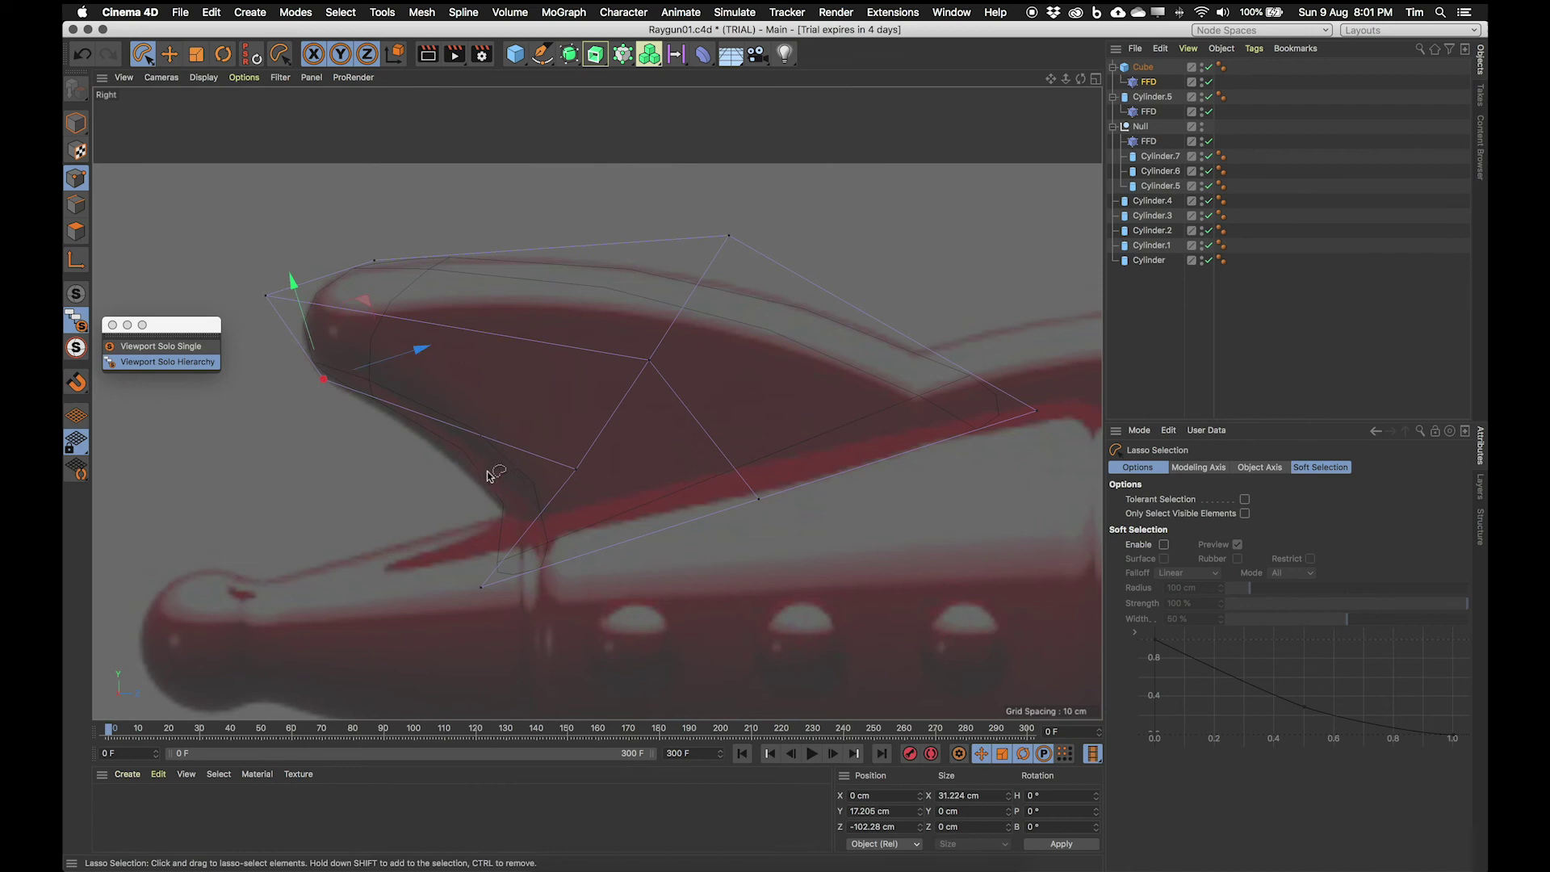
Step: Adjust the front middle and front bottom cage points so the fin's concave underside matches the reference
{"action": "mouse_move", "coordinate": [567, 444]}
{"action": "left_mouse_down"}
{"action": "mouse_move", "coordinate": [622, 484]}
{"action": "mouse_move", "coordinate": [614, 472]}
{"action": "left_mouse_up"}
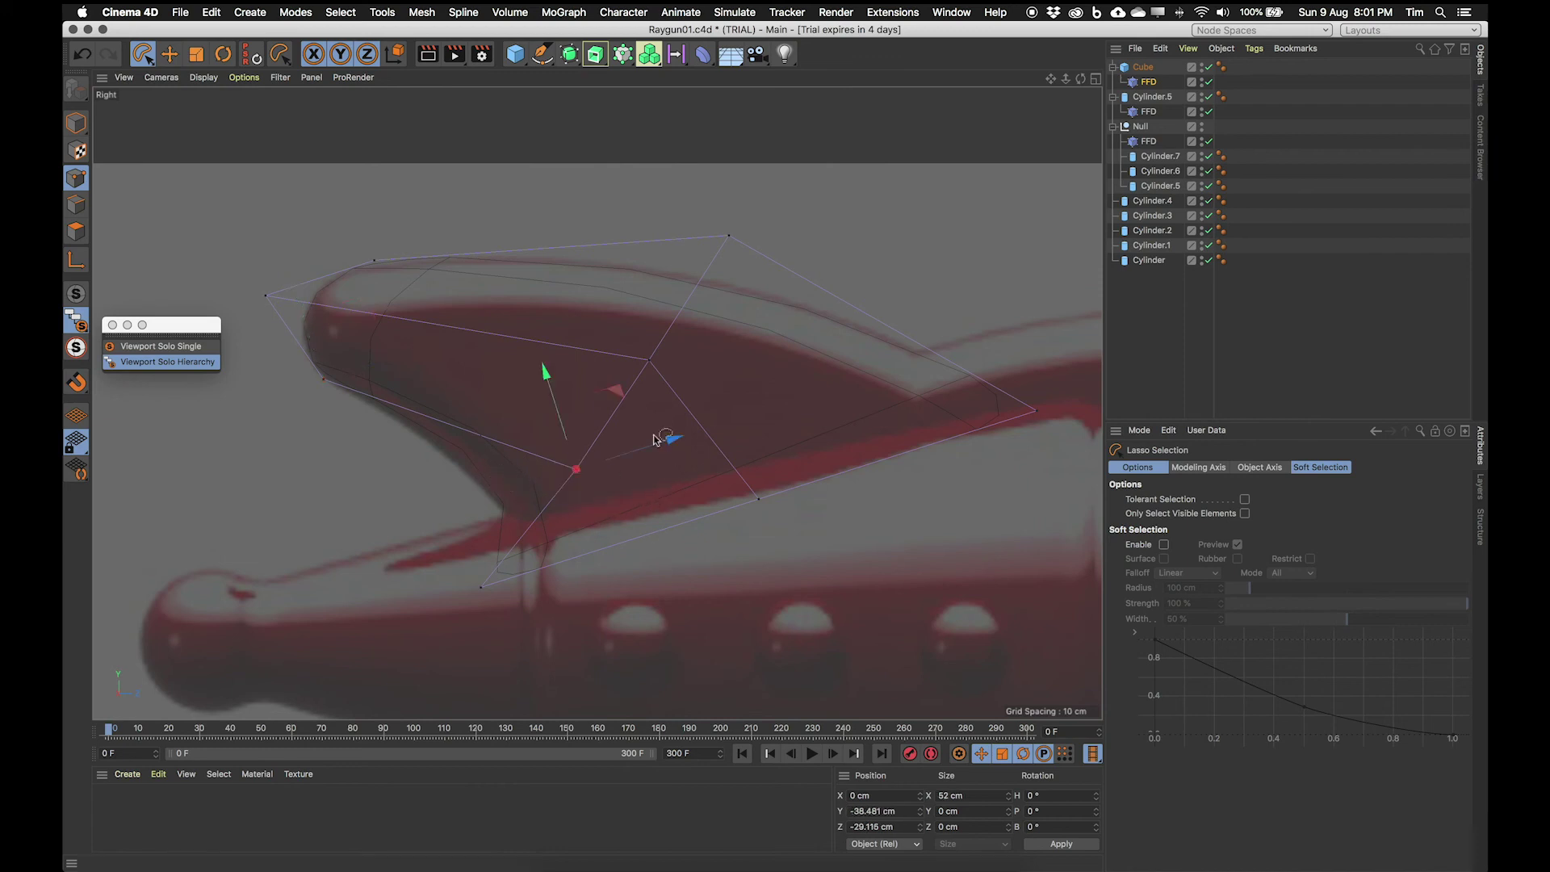
{"action": "left_click_drag", "start_coordinate": [606, 398], "coordinate": [566, 366]}
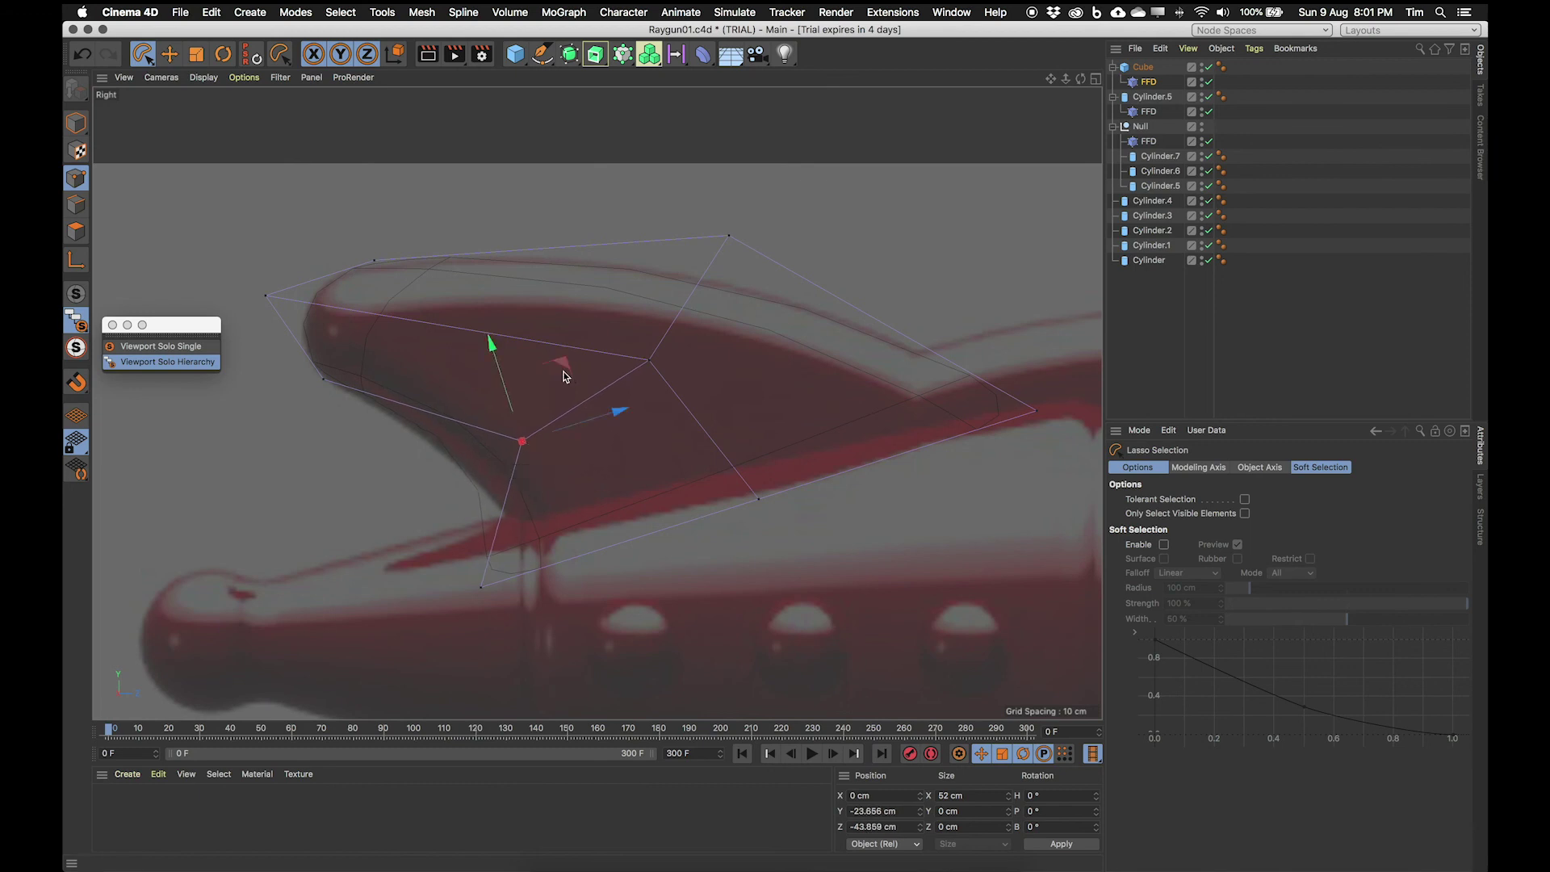
{"action": "left_click_drag", "start_coordinate": [505, 604], "coordinate": [517, 578]}
{"action": "left_click_drag", "start_coordinate": [519, 508], "coordinate": [547, 508]}
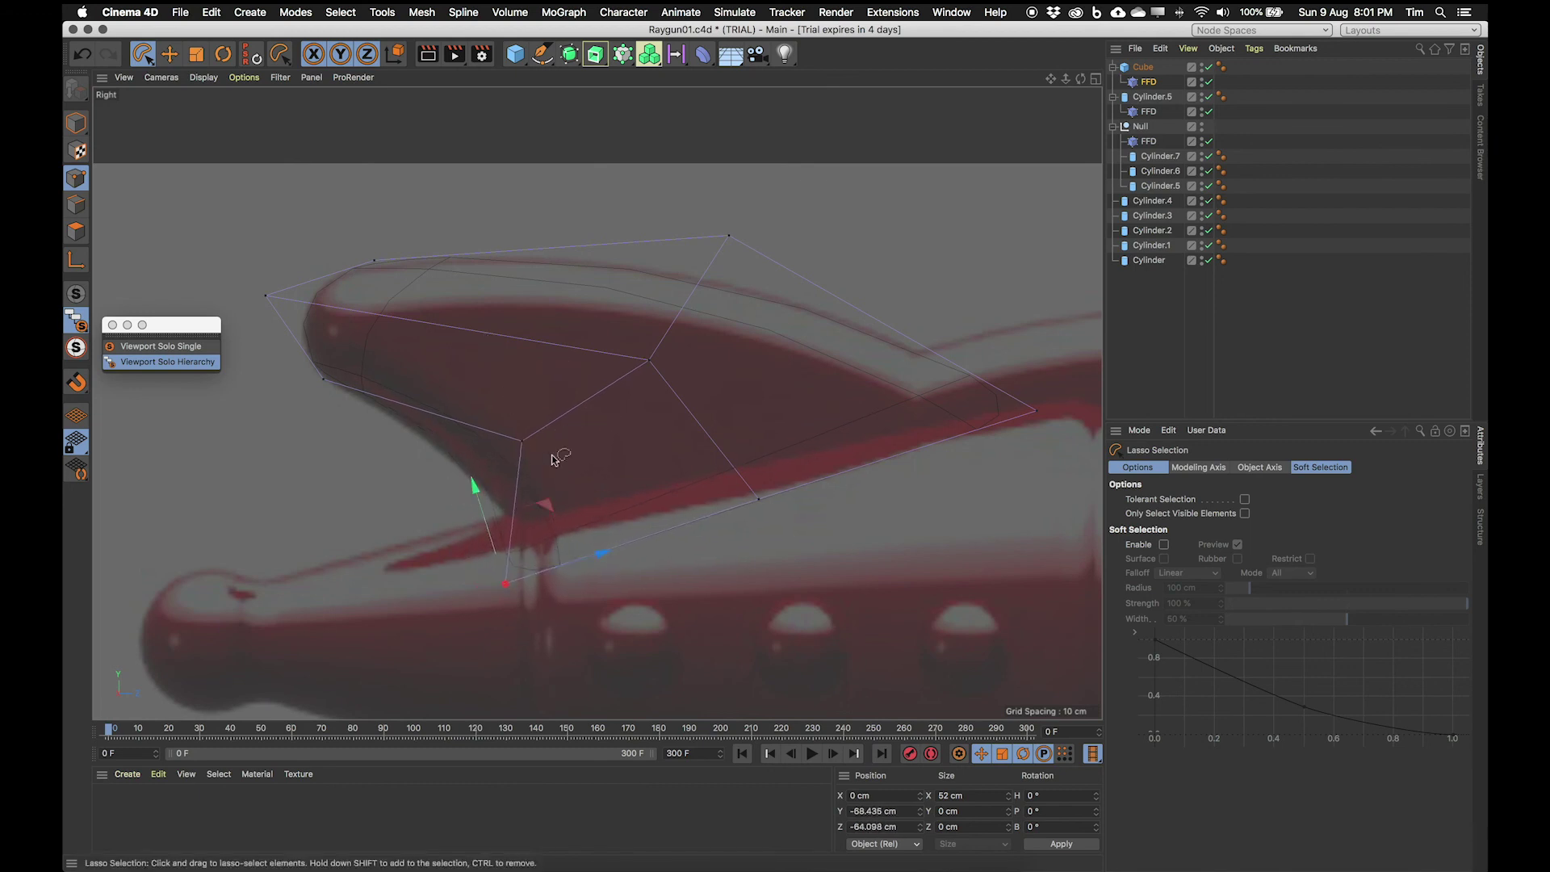
{"action": "left_click", "coordinate": [499, 438]}
{"action": "left_click_drag", "start_coordinate": [562, 362], "coordinate": [546, 373]}
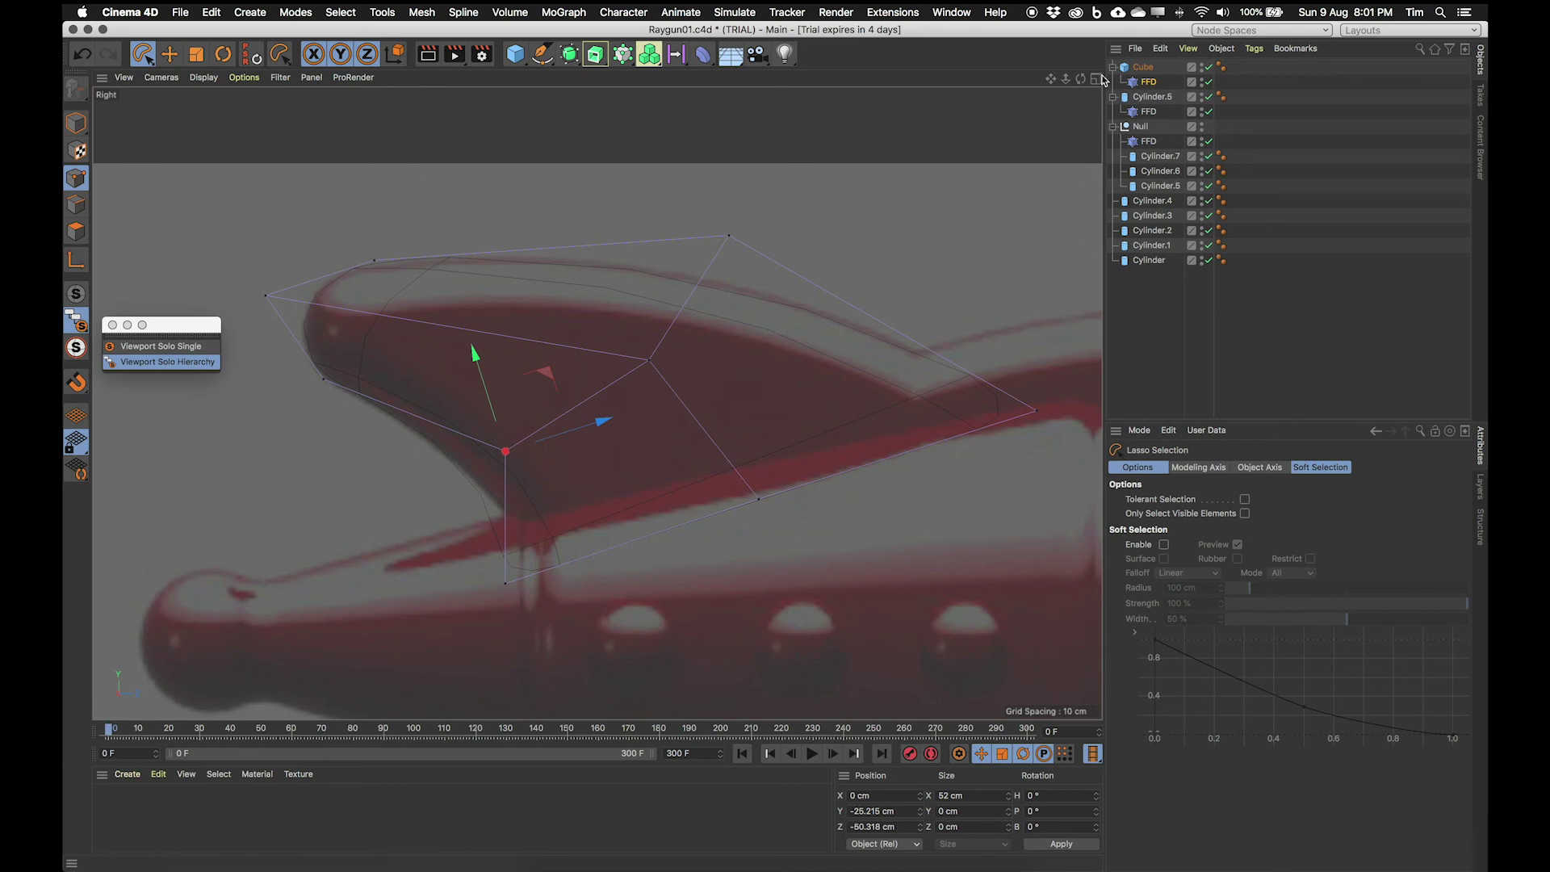
Step: In the Perspective view, select the nine cage points at the fin tip and narrow them to about 20 cm in X
{"action": "middle_click", "coordinate": [1089, 164]}
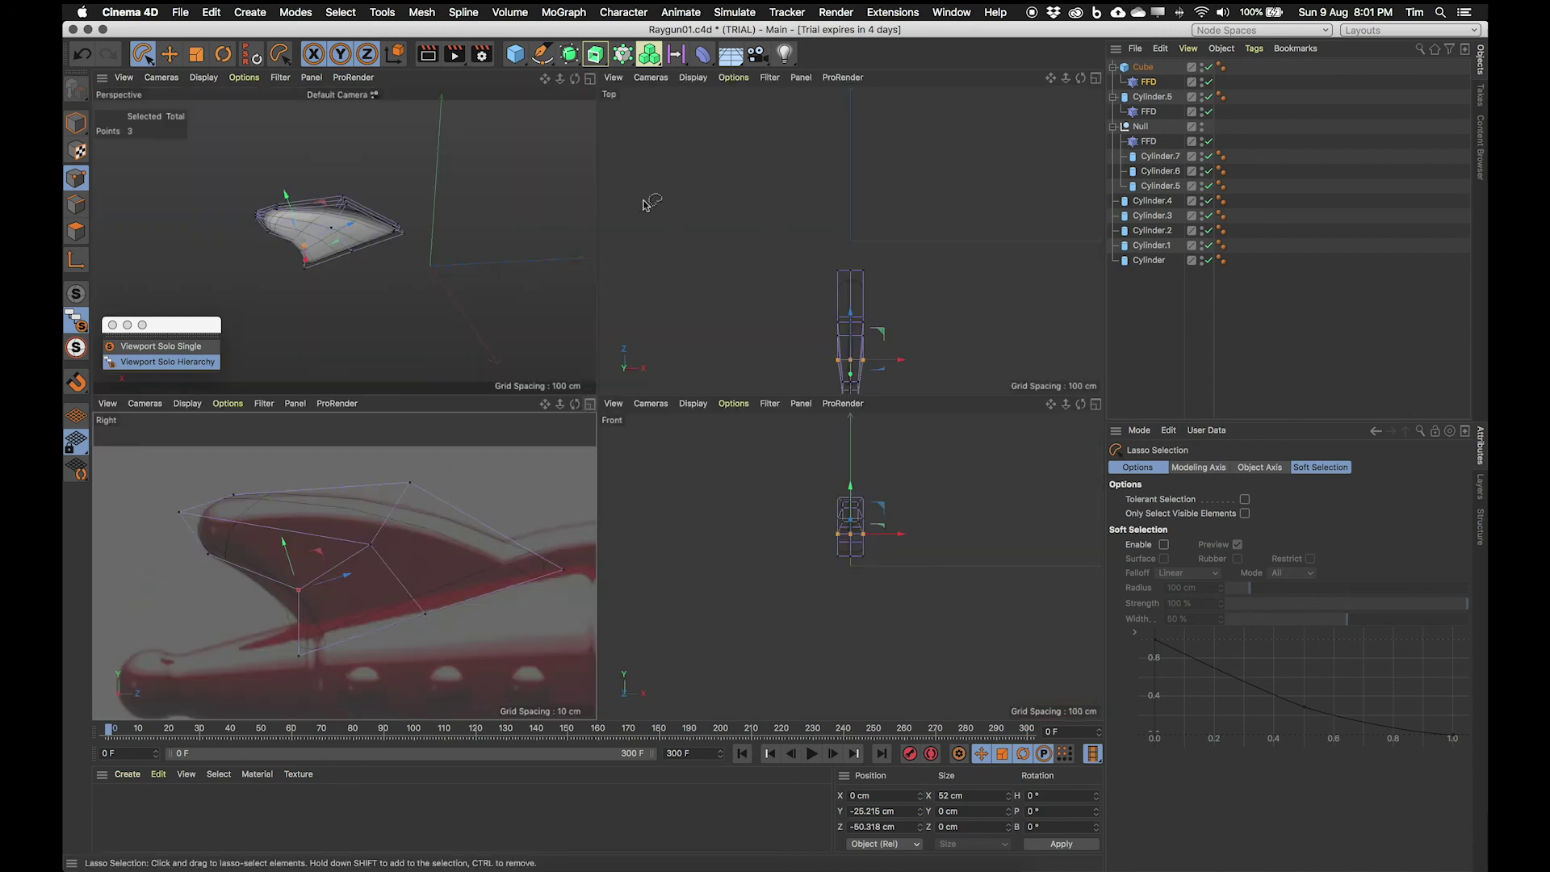
{"action": "left_click", "coordinate": [590, 77]}
{"action": "left_click_drag", "start_coordinate": [583, 376], "coordinate": [318, 544], "text": "alt"}
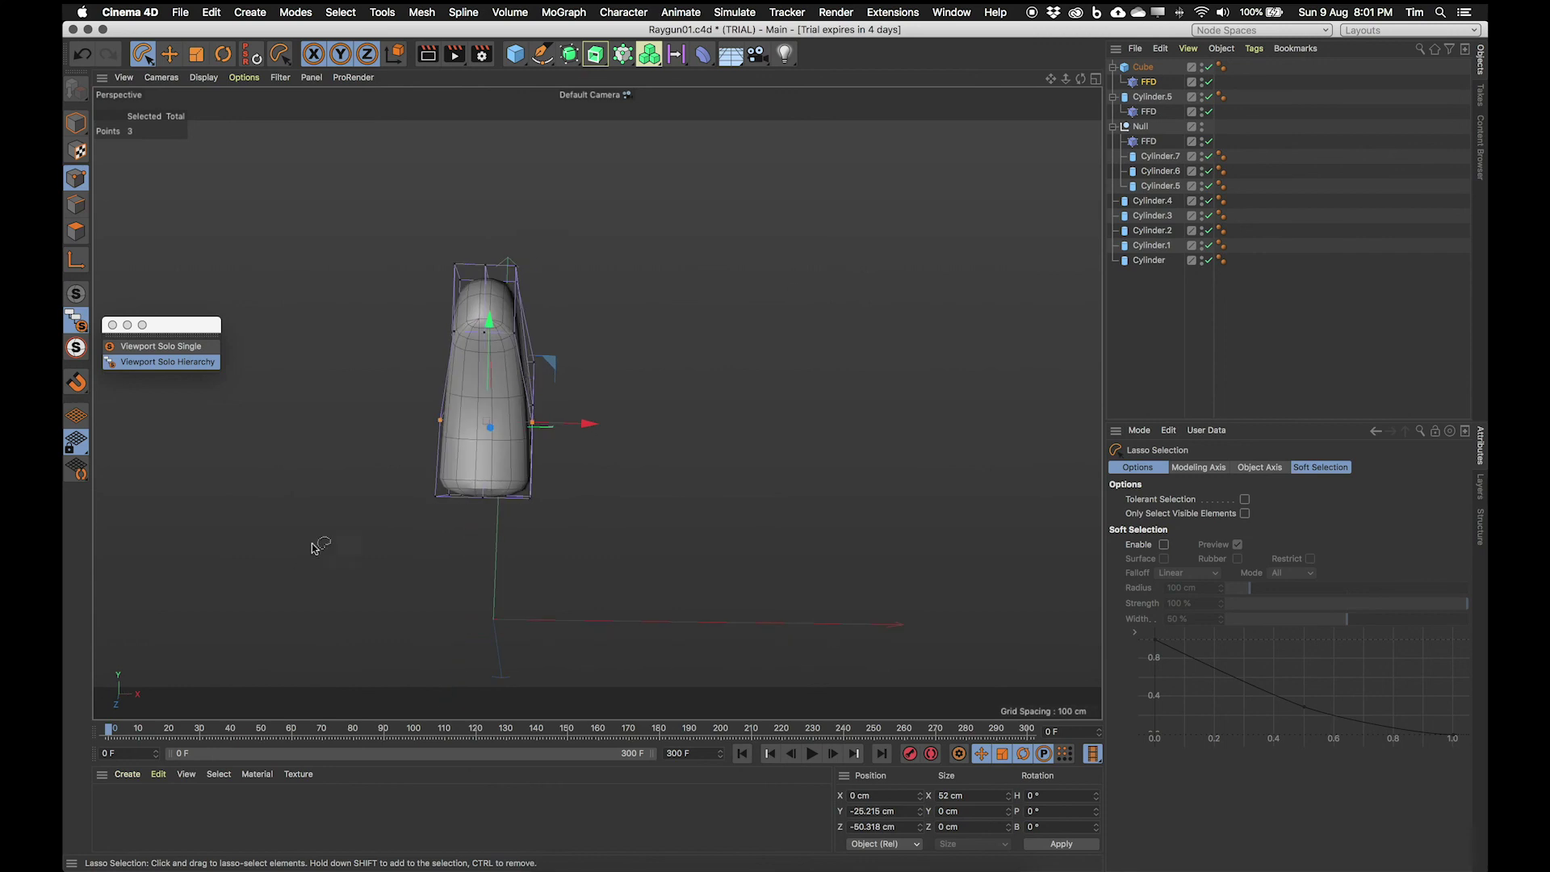
{"action": "mouse_move", "coordinate": [517, 378]}
{"action": "left_mouse_down", "text": "alt"}
{"action": "mouse_move", "coordinate": [419, 405]}
{"action": "mouse_move", "coordinate": [489, 403]}
{"action": "mouse_move", "coordinate": [320, 403]}
{"action": "left_mouse_up", "text": "alt"}
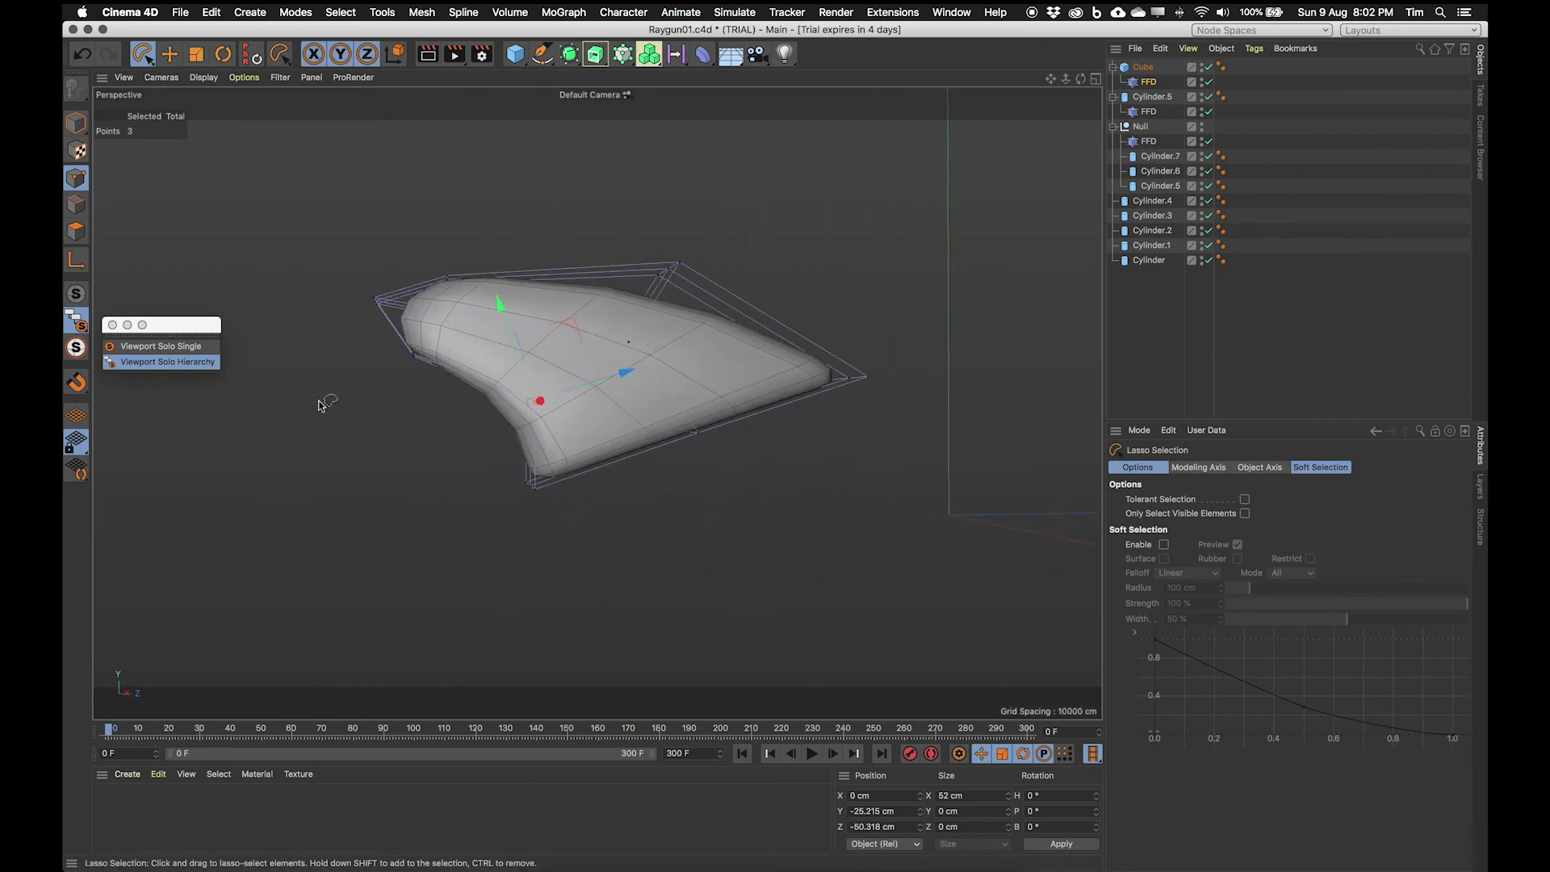
{"action": "mouse_move", "coordinate": [430, 250]}
{"action": "left_mouse_down"}
{"action": "mouse_move", "coordinate": [356, 287]}
{"action": "mouse_move", "coordinate": [352, 370]}
{"action": "mouse_move", "coordinate": [445, 400]}
{"action": "mouse_move", "coordinate": [494, 314]}
{"action": "mouse_move", "coordinate": [475, 202]}
{"action": "mouse_move", "coordinate": [433, 421]}
{"action": "mouse_move", "coordinate": [579, 408]}
{"action": "mouse_move", "coordinate": [340, 243]}
{"action": "left_mouse_up"}
{"action": "left_click", "coordinate": [196, 54]}
{"action": "left_click_drag", "start_coordinate": [696, 294], "coordinate": [657, 304]}
{"action": "mouse_move", "coordinate": [678, 360]}
{"action": "left_mouse_down", "text": "alt"}
{"action": "mouse_move", "coordinate": [410, 413]}
{"action": "mouse_move", "coordinate": [419, 372]}
{"action": "mouse_move", "coordinate": [529, 393]}
{"action": "mouse_move", "coordinate": [606, 332]}
{"action": "left_mouse_up", "text": "alt"}
Step: Select the nine middle-row cage points and scale their thickness down to about 10 cm in X
{"action": "left_click", "coordinate": [149, 55]}
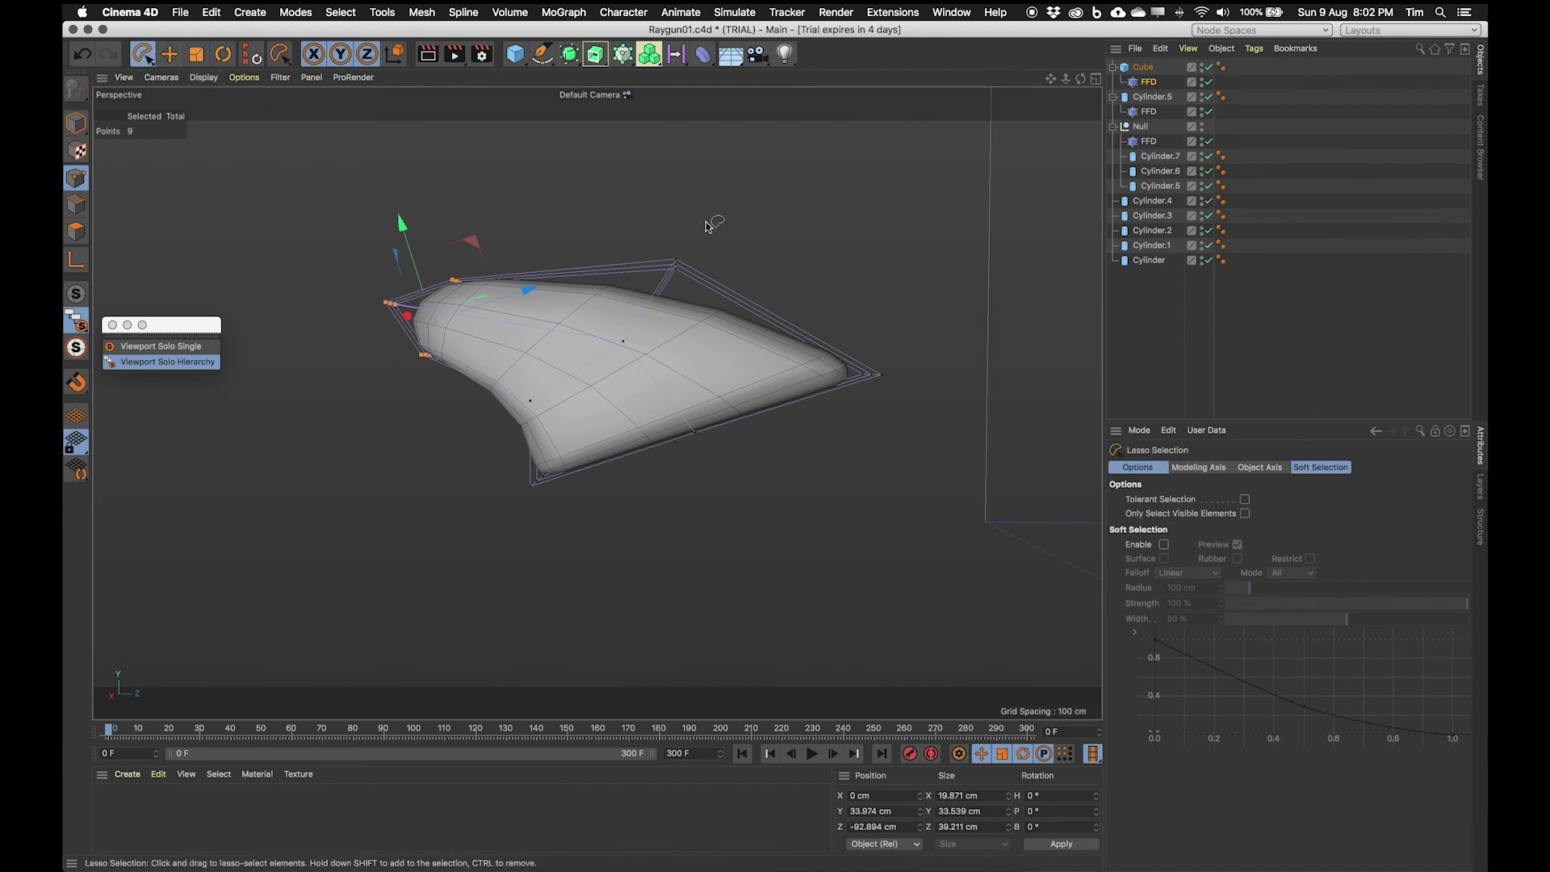
{"action": "mouse_move", "coordinate": [707, 223]}
{"action": "left_mouse_down"}
{"action": "mouse_move", "coordinate": [598, 250]}
{"action": "mouse_move", "coordinate": [557, 338]}
{"action": "left_mouse_up"}
{"action": "mouse_move", "coordinate": [449, 423]}
{"action": "left_mouse_down"}
{"action": "mouse_move", "coordinate": [663, 243]}
{"action": "mouse_move", "coordinate": [702, 230]}
{"action": "left_mouse_up"}
{"action": "mouse_move", "coordinate": [703, 230]}
{"action": "left_mouse_down", "text": "alt"}
{"action": "mouse_move", "coordinate": [710, 301]}
{"action": "mouse_move", "coordinate": [751, 370]}
{"action": "mouse_move", "coordinate": [843, 348]}
{"action": "mouse_move", "coordinate": [824, 329]}
{"action": "left_mouse_up", "text": "alt"}
{"action": "key", "text": "t"}
{"action": "mouse_move", "coordinate": [638, 359]}
{"action": "left_mouse_down"}
{"action": "mouse_move", "coordinate": [565, 350]}
{"action": "mouse_move", "coordinate": [517, 388]}
{"action": "mouse_move", "coordinate": [415, 423]}
{"action": "mouse_move", "coordinate": [629, 366]}
{"action": "left_mouse_up"}
{"action": "left_click_drag", "start_coordinate": [551, 425], "coordinate": [430, 450], "text": "alt"}
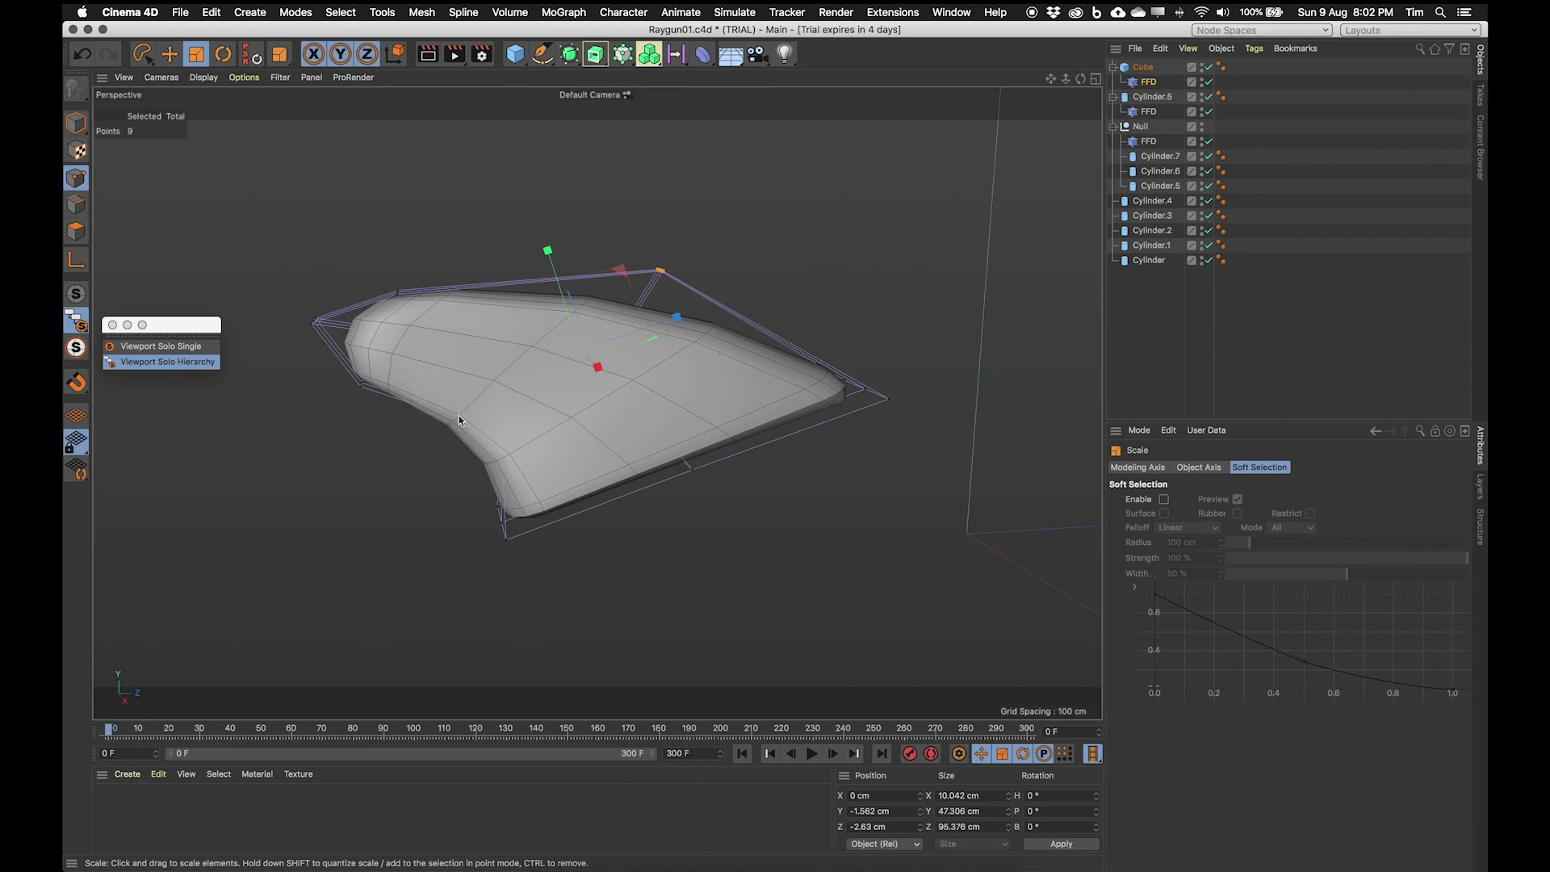
Step: Raise the cube's Y segments to 12 and Z segments to 9 for a smoother fin
{"action": "left_click", "coordinate": [1144, 67]}
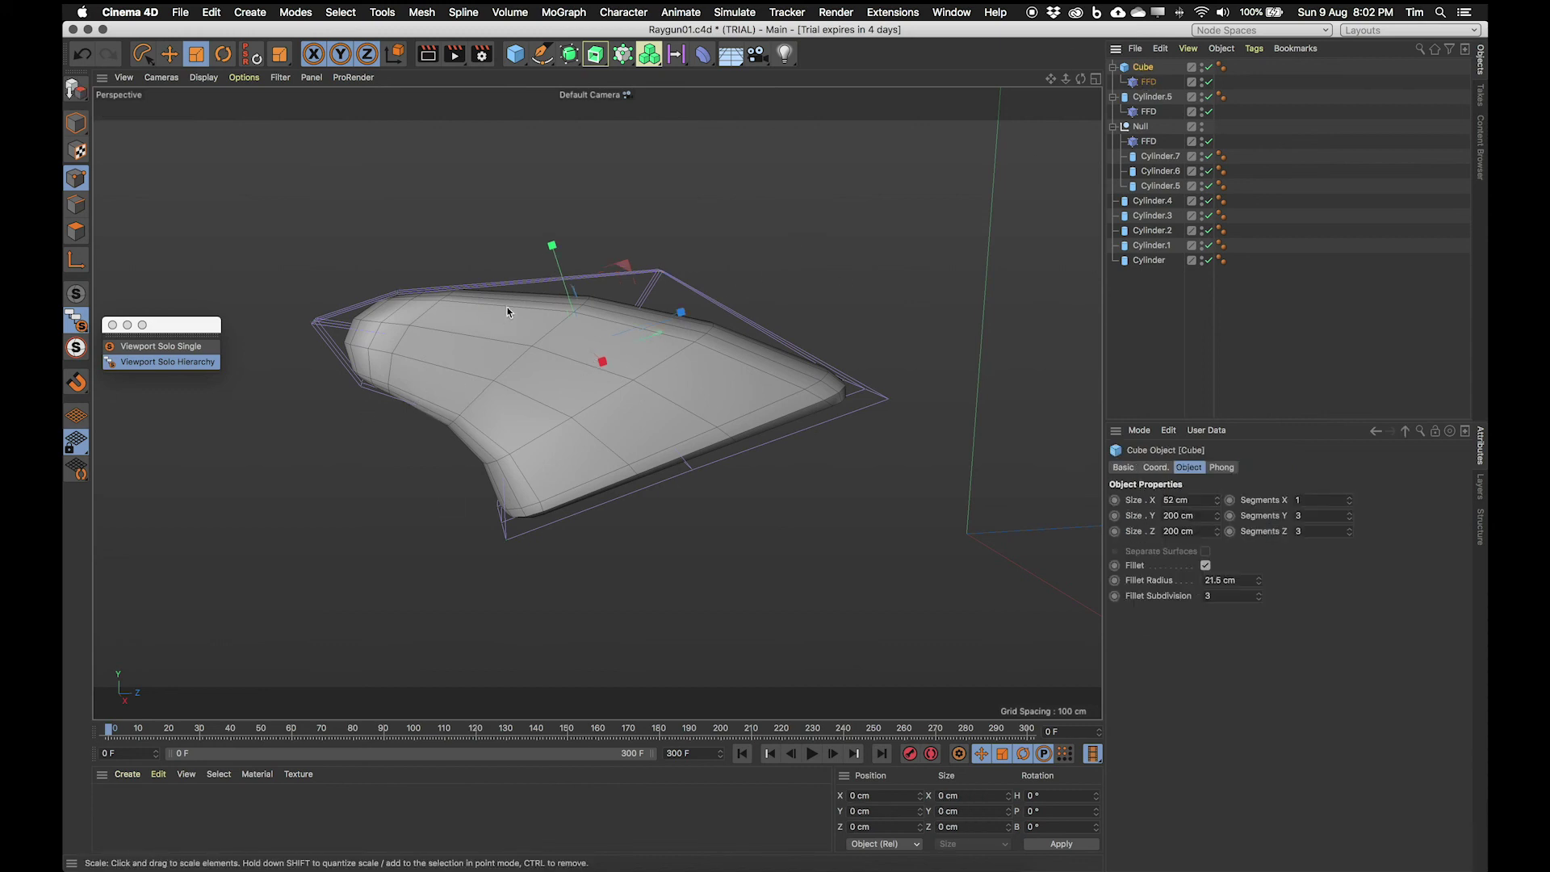
{"action": "left_click", "coordinate": [1350, 513]}
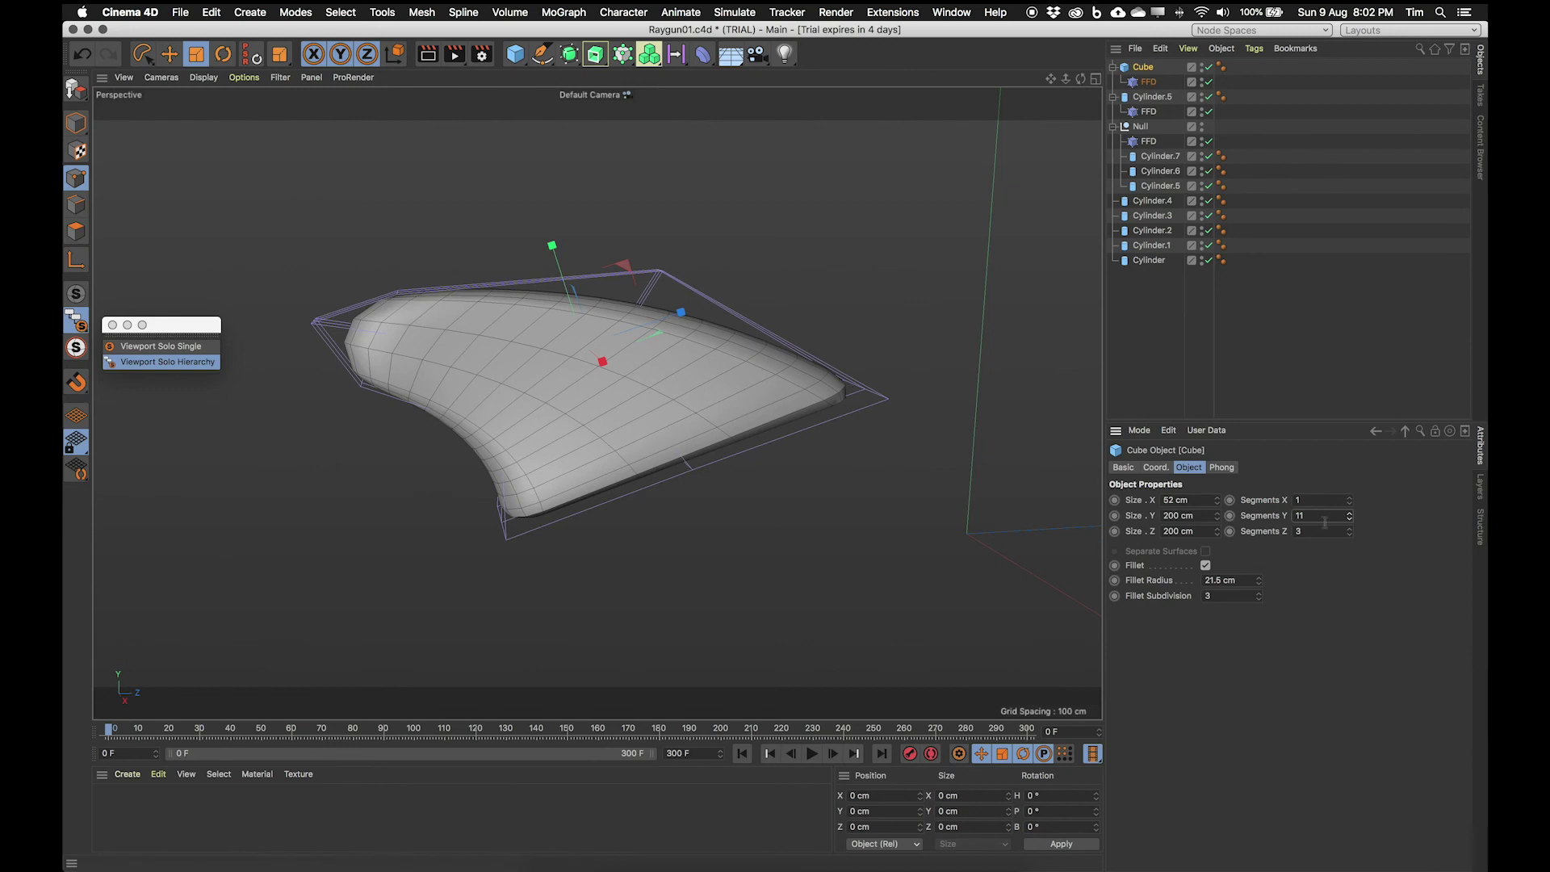
{"action": "left_click", "coordinate": [1350, 513]}
{"action": "left_click_drag", "start_coordinate": [1349, 529], "coordinate": [1351, 531]}
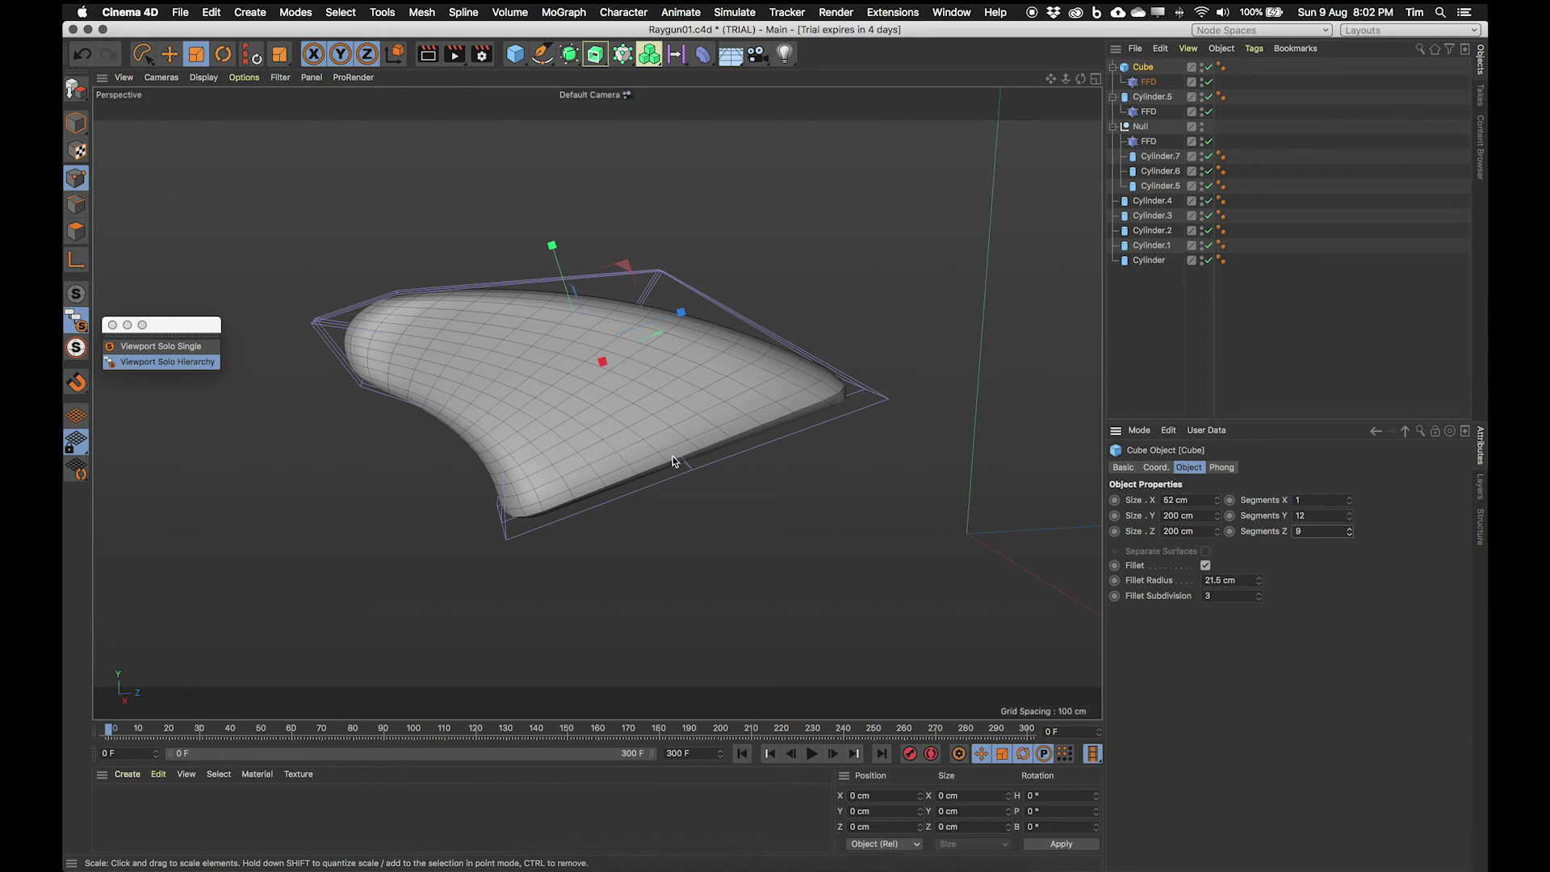
{"action": "left_click_drag", "start_coordinate": [547, 488], "coordinate": [425, 338], "text": "alt"}
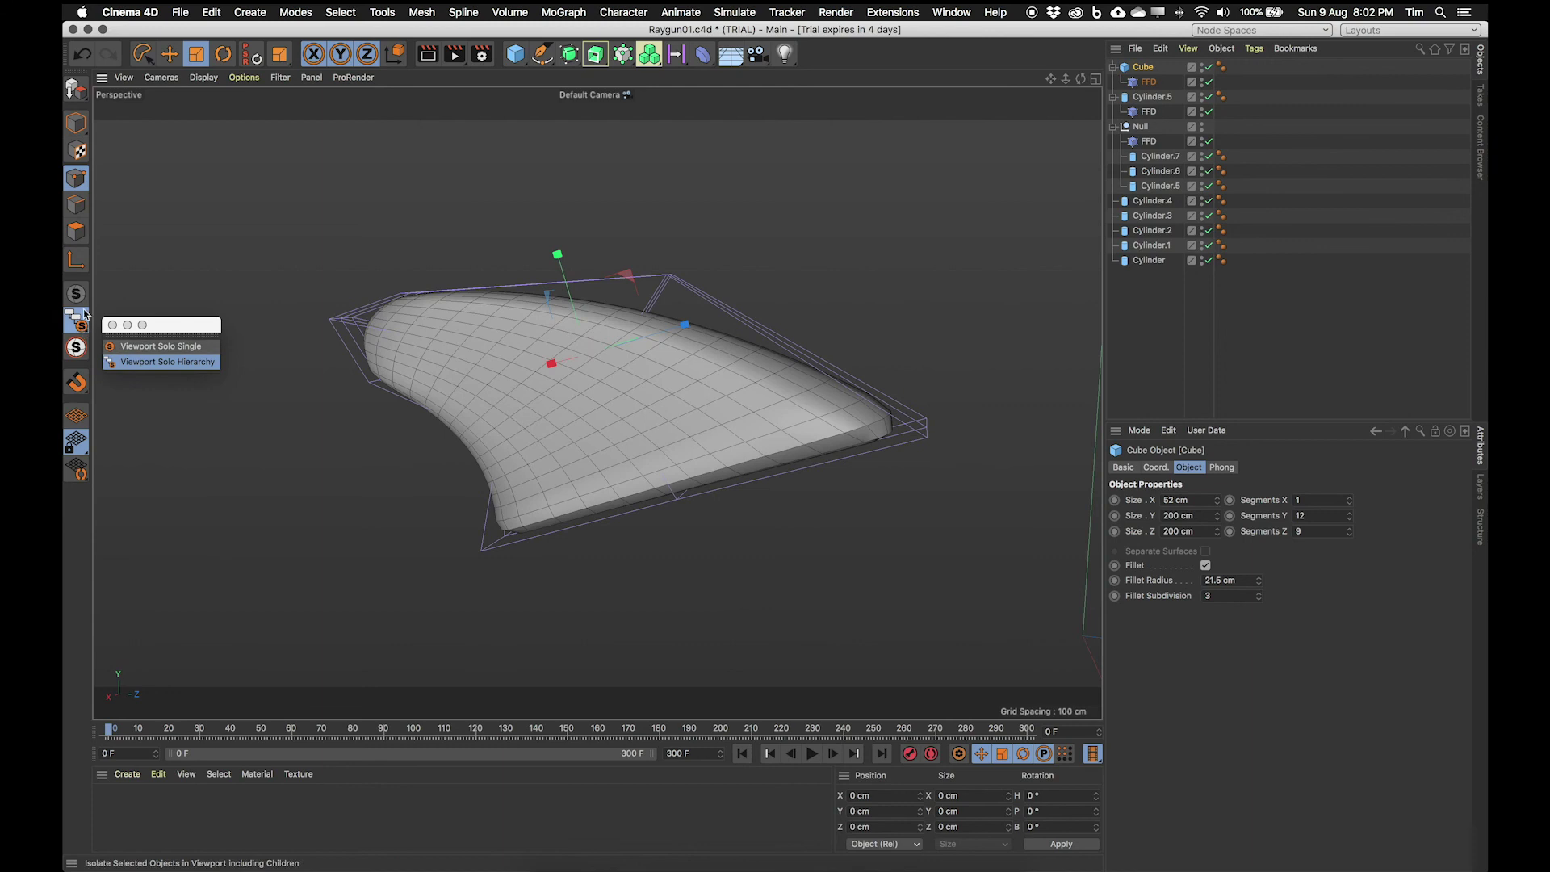
Step: Turn off viewport solo to show the whole raygun and check the fin against the body in the four-view layout
{"action": "left_click", "coordinate": [76, 293]}
{"action": "right_click_drag", "start_coordinate": [682, 439], "coordinate": [570, 457], "text": "alt"}
{"action": "left_click", "coordinate": [1095, 78]}
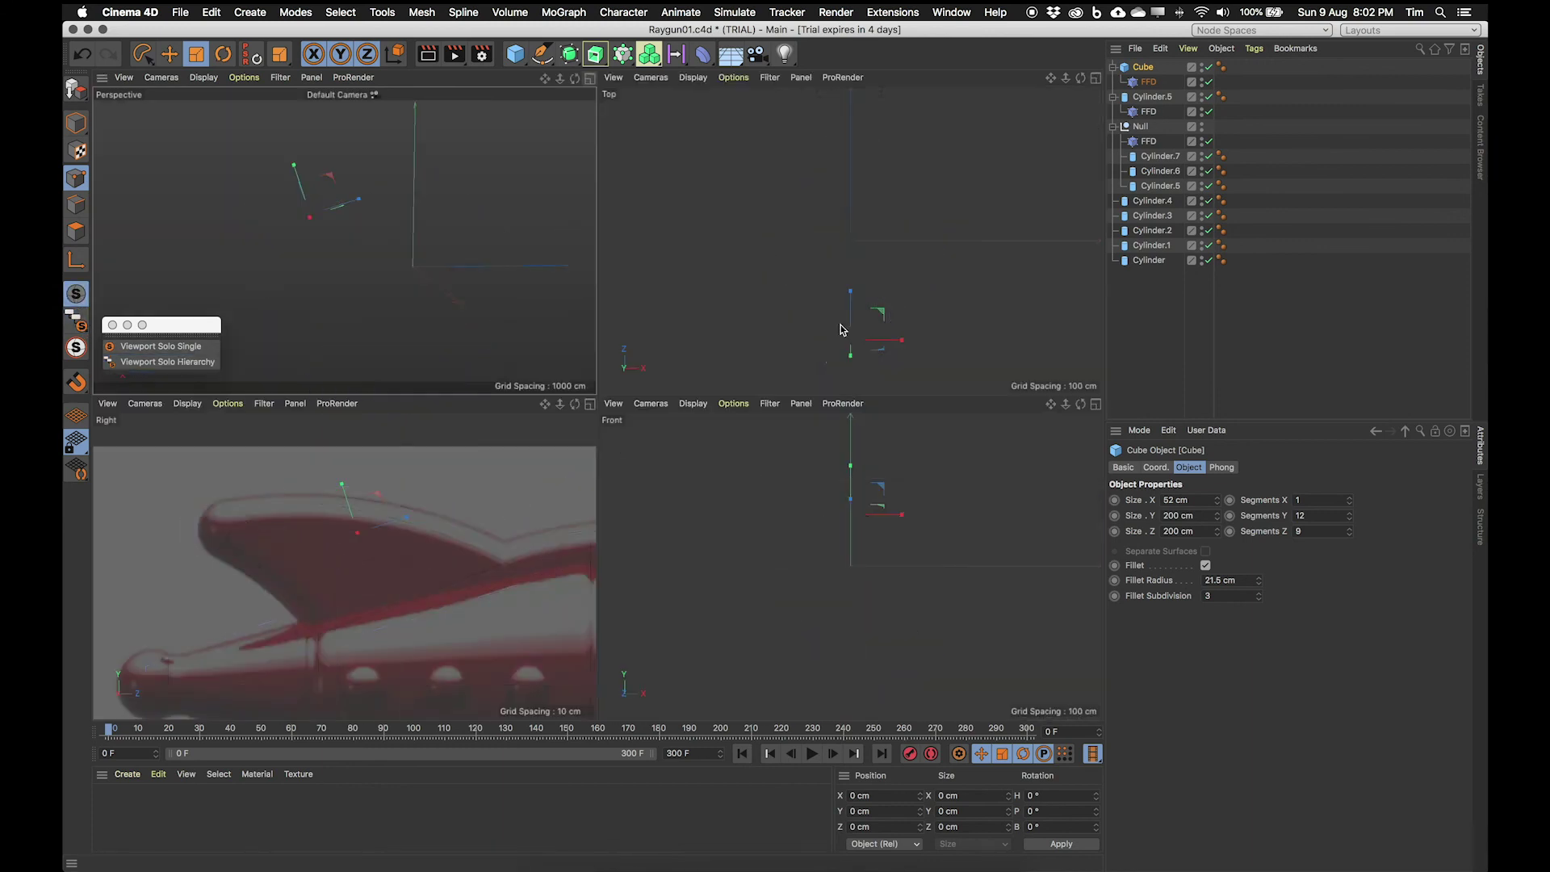
{"action": "scroll", "coordinate": [472, 517], "scroll_direction": "up", "scroll_amount": 2}
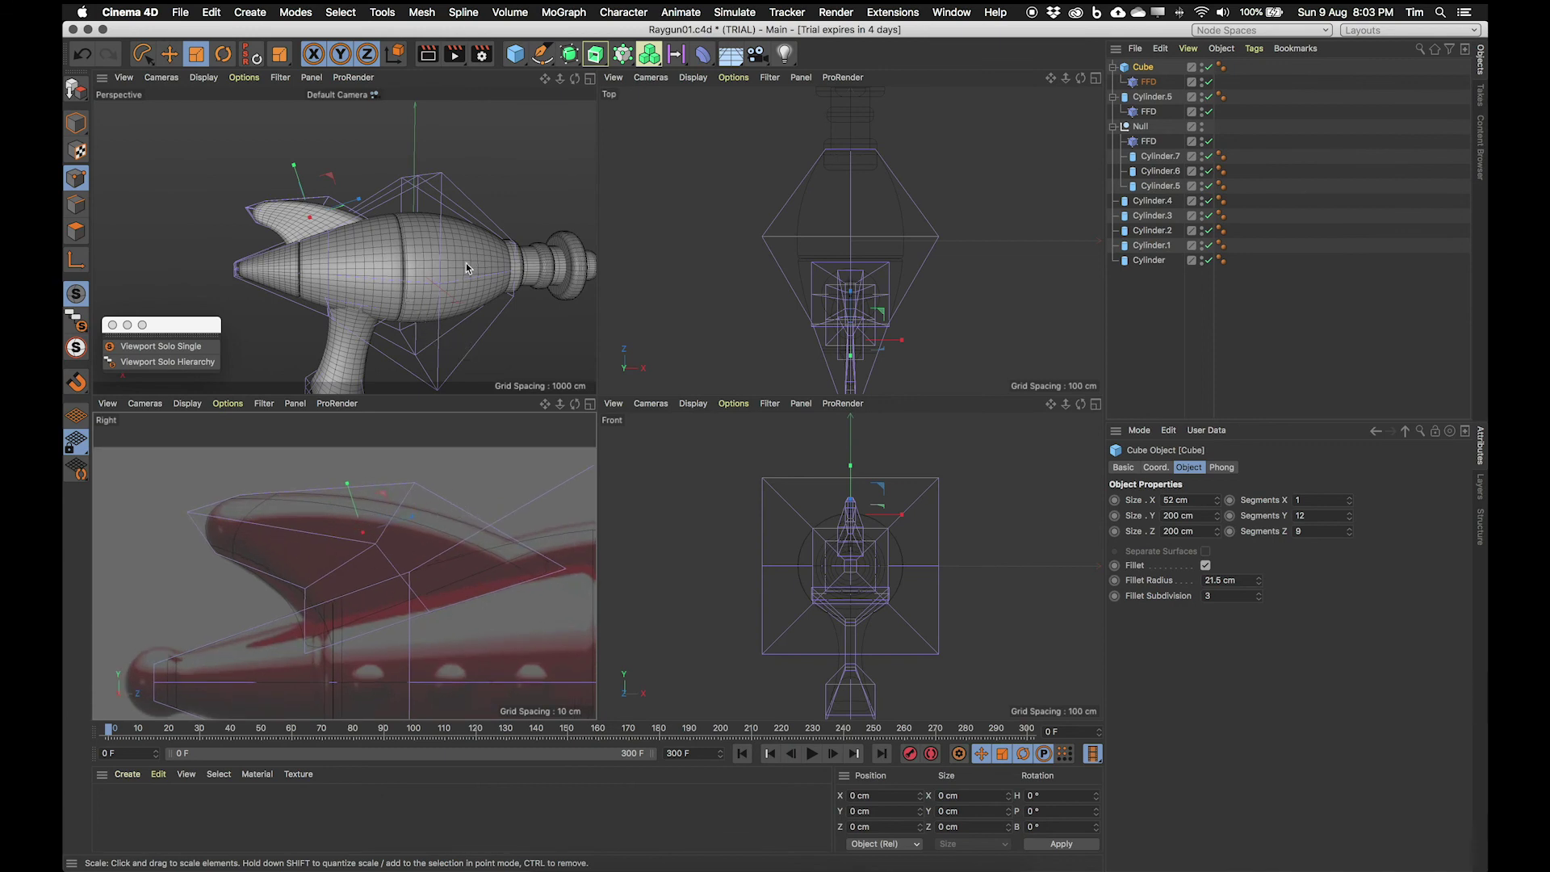
{"action": "scroll", "coordinate": [424, 216], "scroll_direction": "down", "scroll_amount": 3}
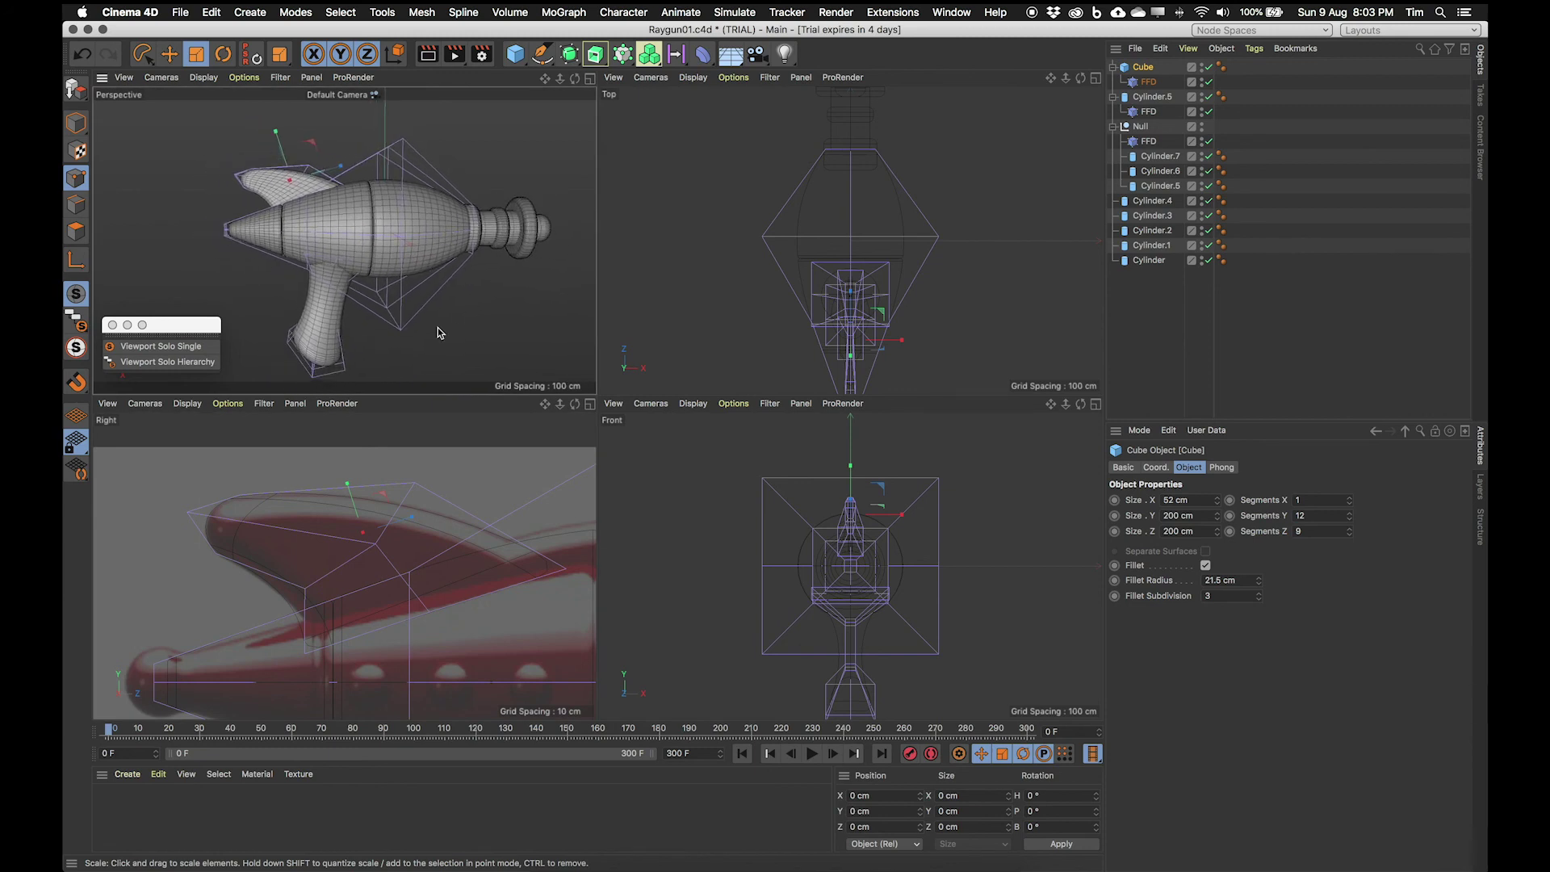